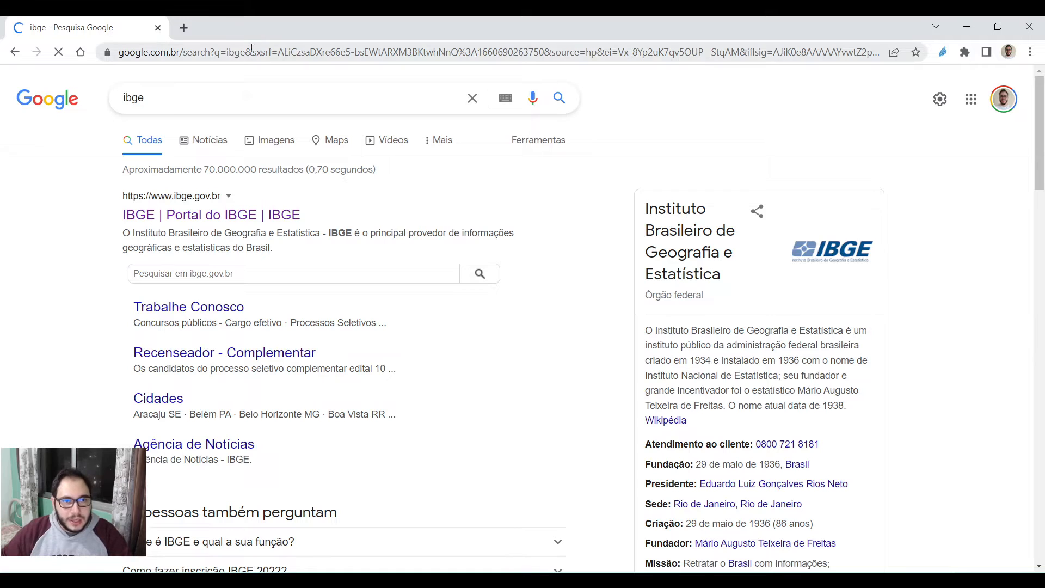
# Open the IBGE portal from the search results, dismiss its interviewer pop-up and go to the Portal de mapas site.
pyautogui.click(240, 219)
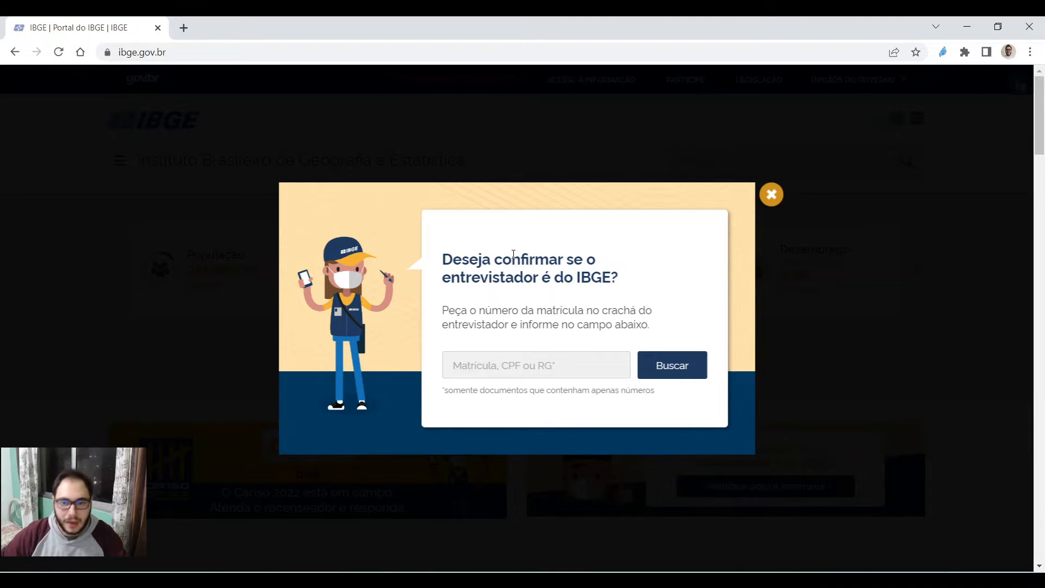
pyautogui.click(771, 195)
pyautogui.scroll(-12, 555, 266)
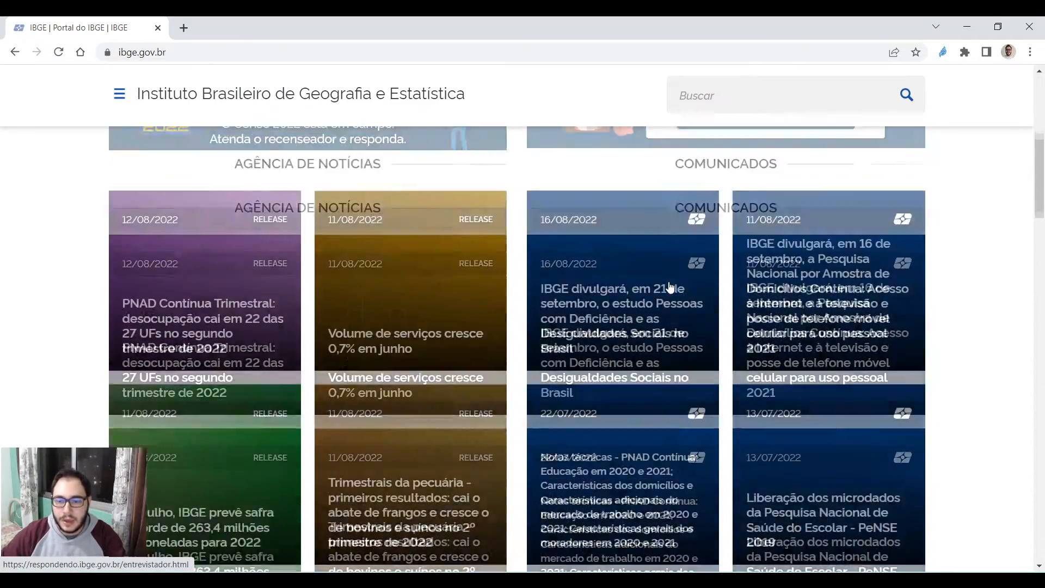
pyautogui.scroll(-10, 670, 286)
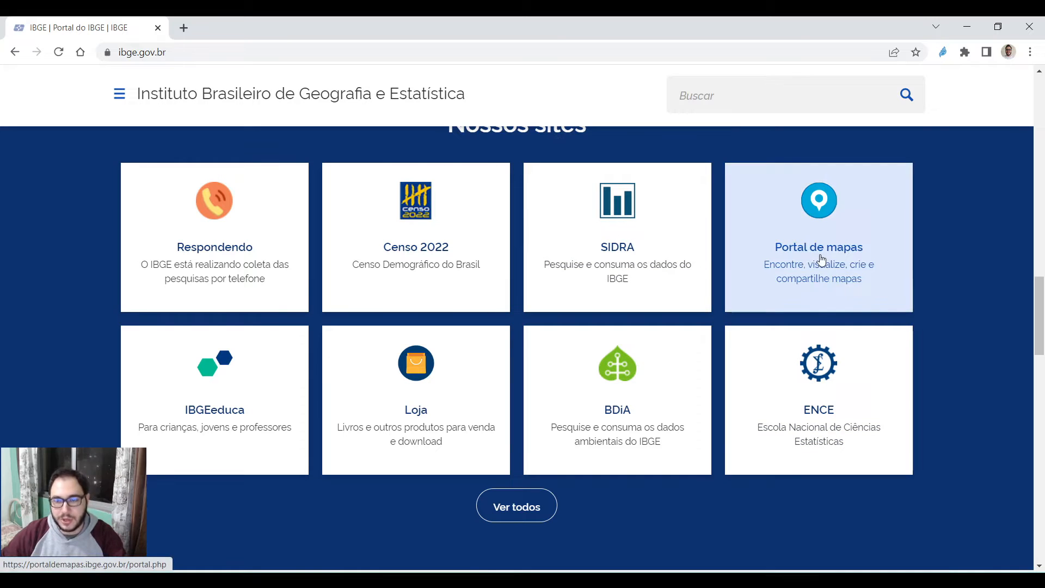
pyautogui.click(817, 252)
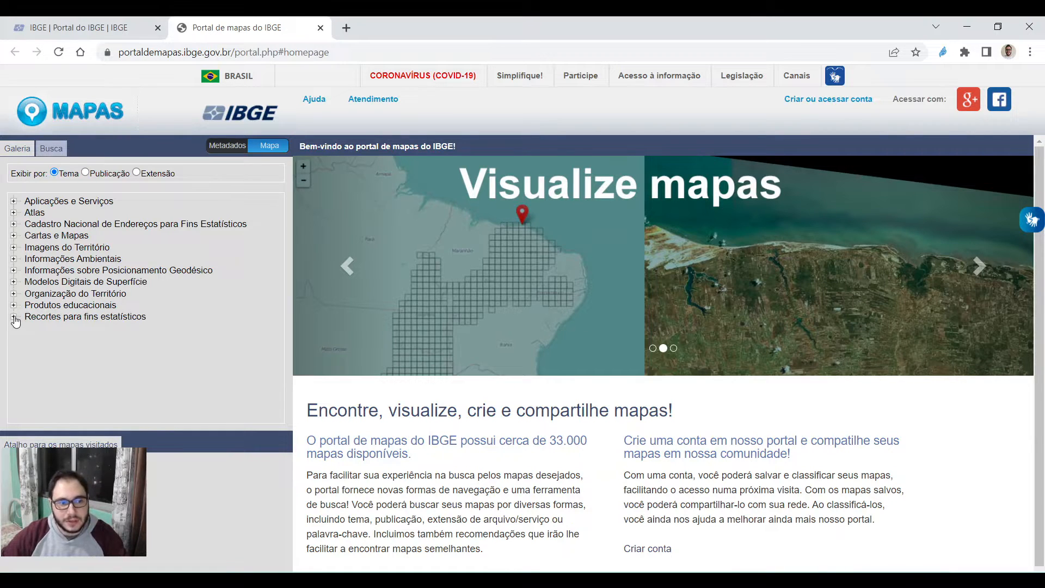
# Display the Santa Catarina - Setores Censitários 2010 (SHP) map from the 2010 Malha de setores censitários under Recortes para fins estatísticos.
pyautogui.click(14, 318)
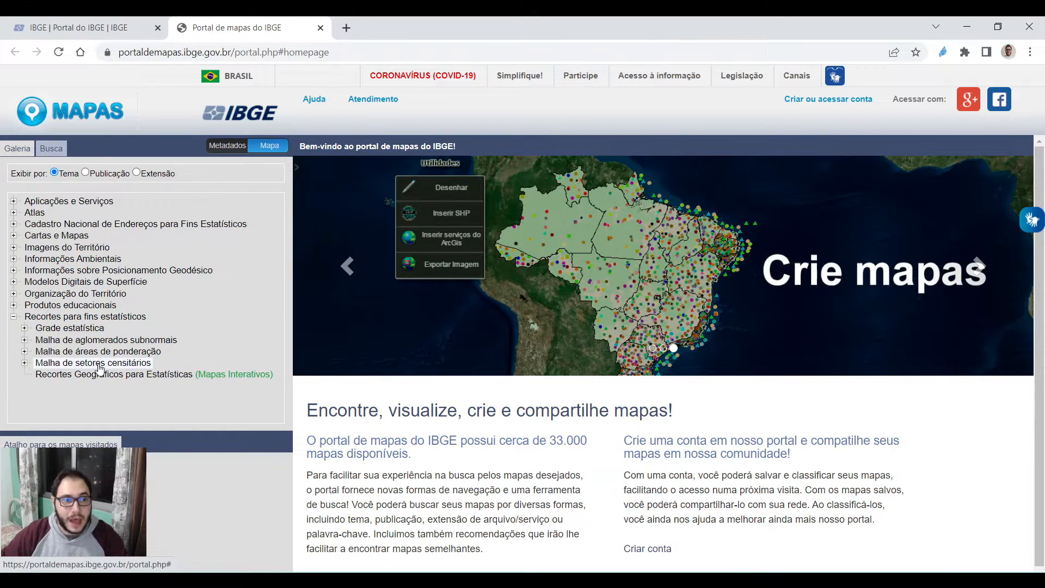
pyautogui.click(24, 362)
pyautogui.scroll(-1, 130, 345)
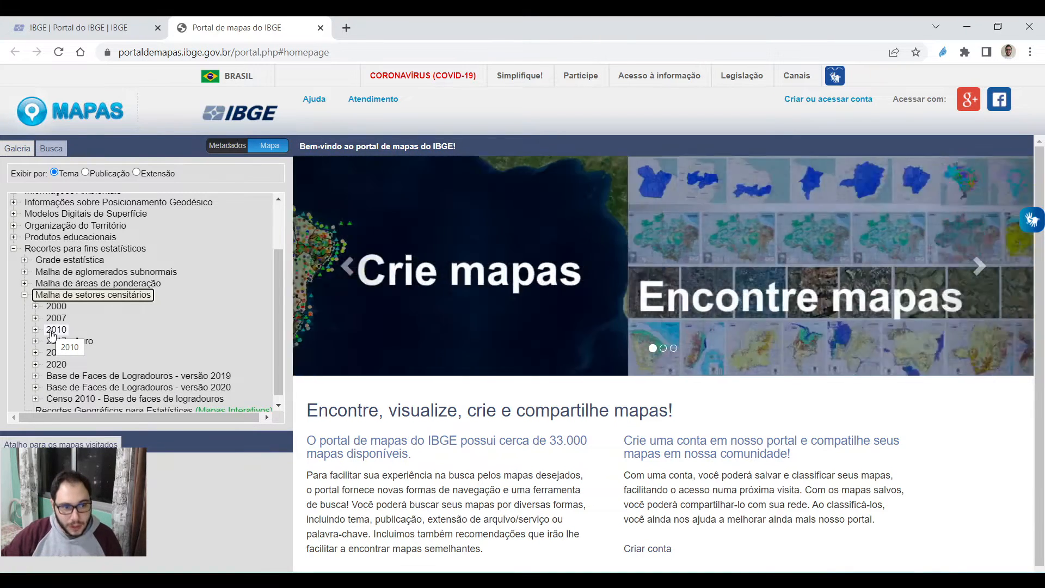
pyautogui.click(35, 331)
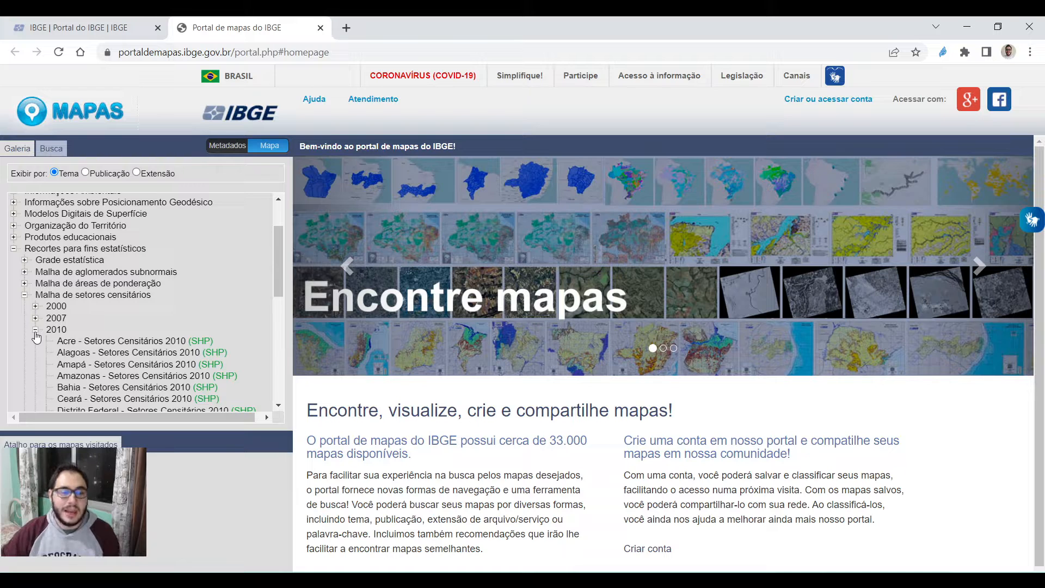
pyautogui.moveTo(276, 273); pyautogui.dragTo(277, 348)
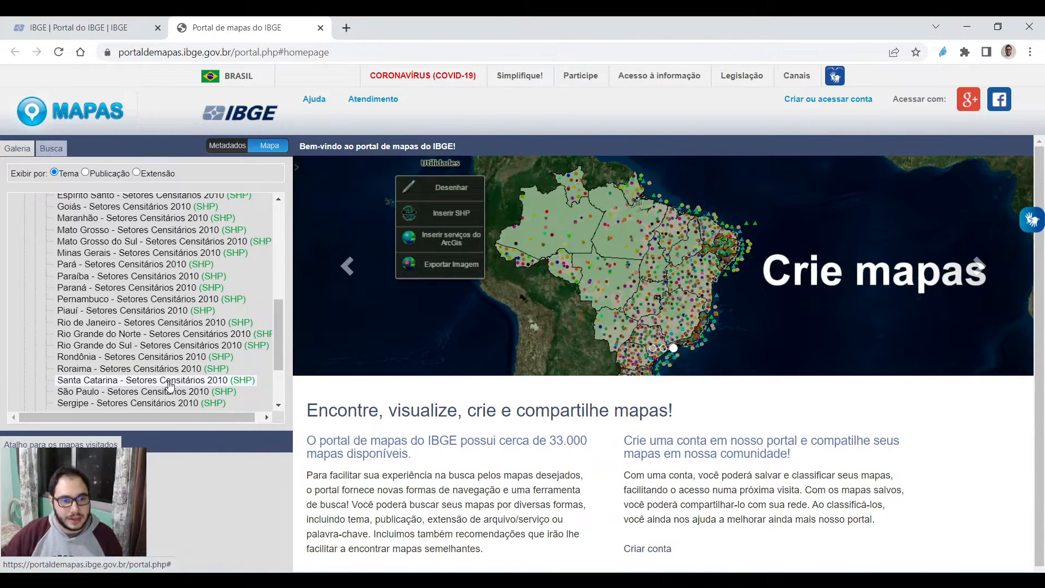
pyautogui.click(170, 381)
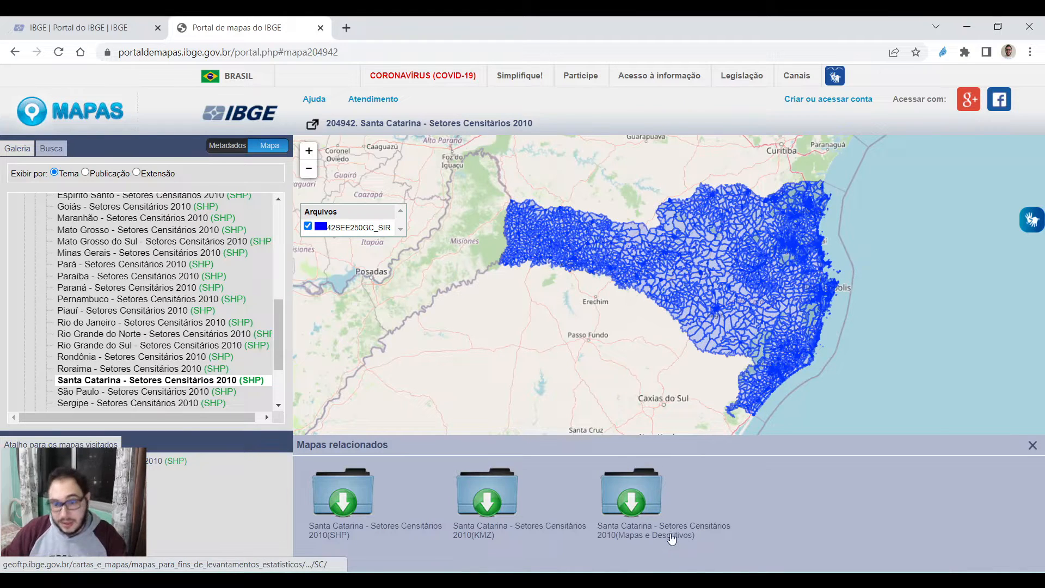
# Download the Santa Catarina - Setores Censitários 2010 data in SHP format and open the downloaded zip archive.
pyautogui.click(353, 531)
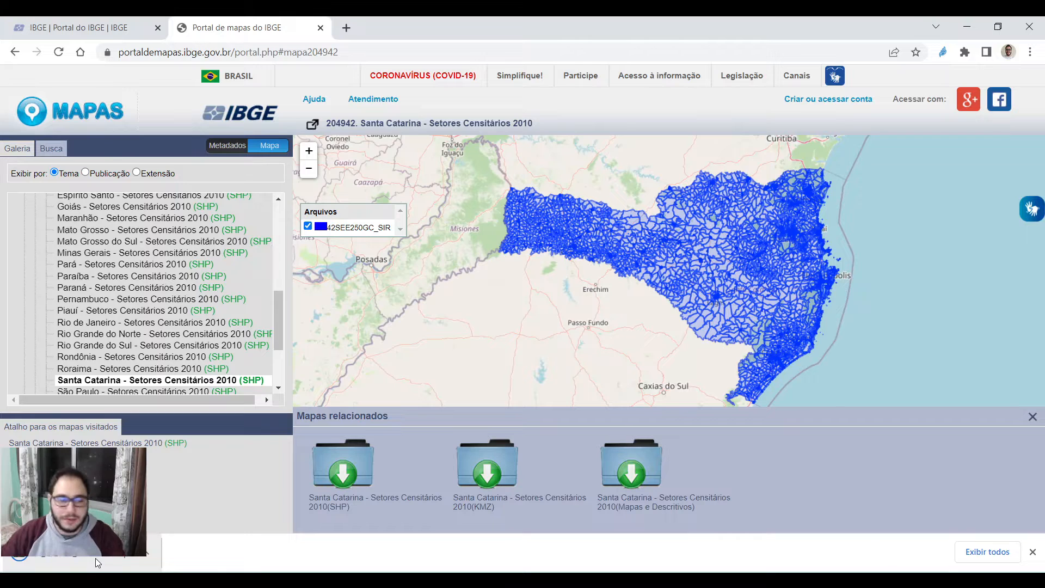
pyautogui.click(96, 557)
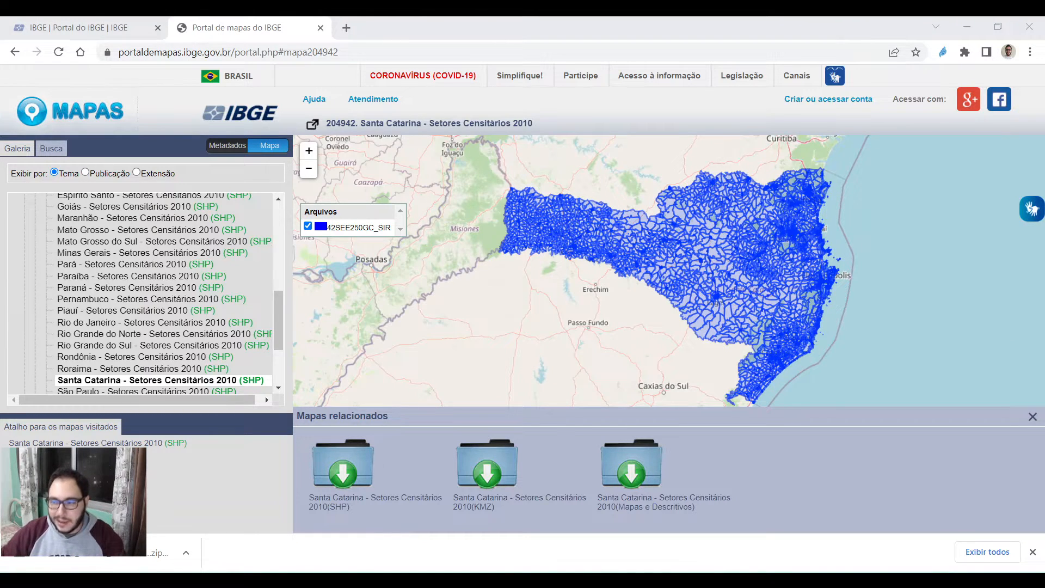
pyautogui.moveTo(1044, 125); pyautogui.dragTo(447, 145)
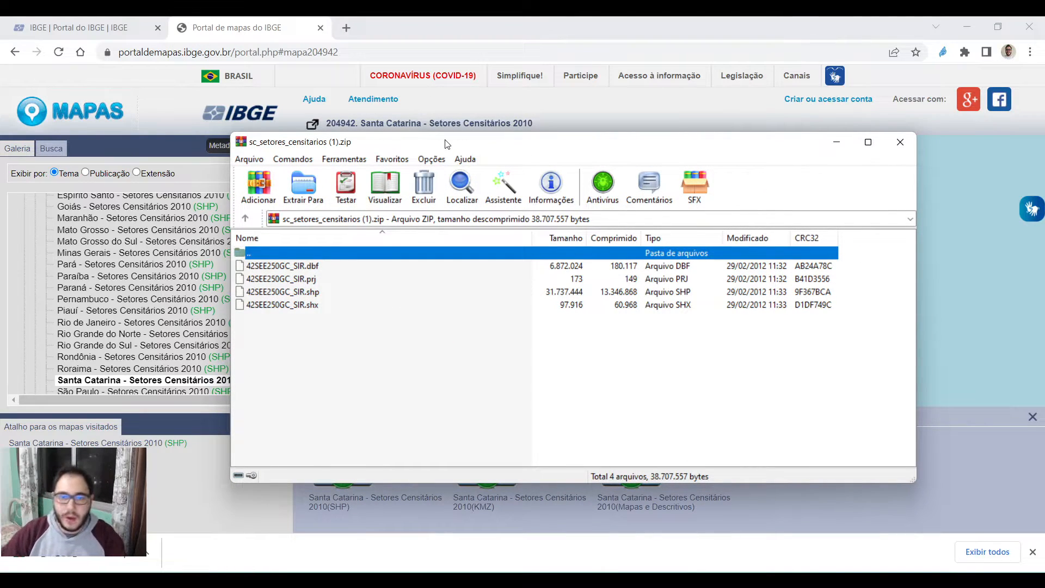
# Extract all four 42SEE250GC_SIR files into a new desktop folder named Brusque and close the archive.
pyautogui.moveTo(289, 317); pyautogui.dragTo(282, 267)
pyautogui.click(304, 187)
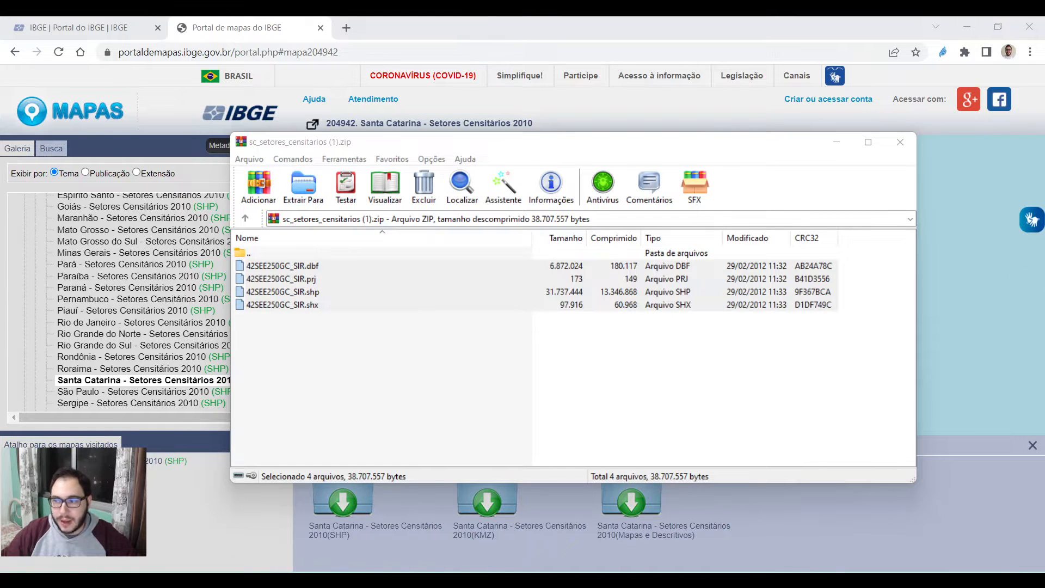
pyautogui.moveTo(769, 188); pyautogui.dragTo(472, 173)
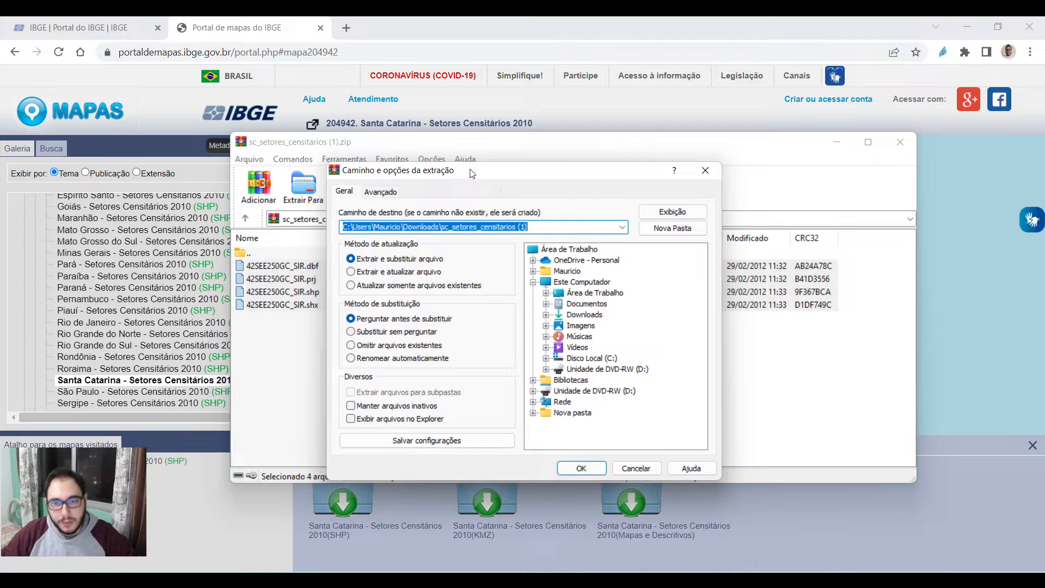
pyautogui.click(594, 293)
pyautogui.click(681, 229)
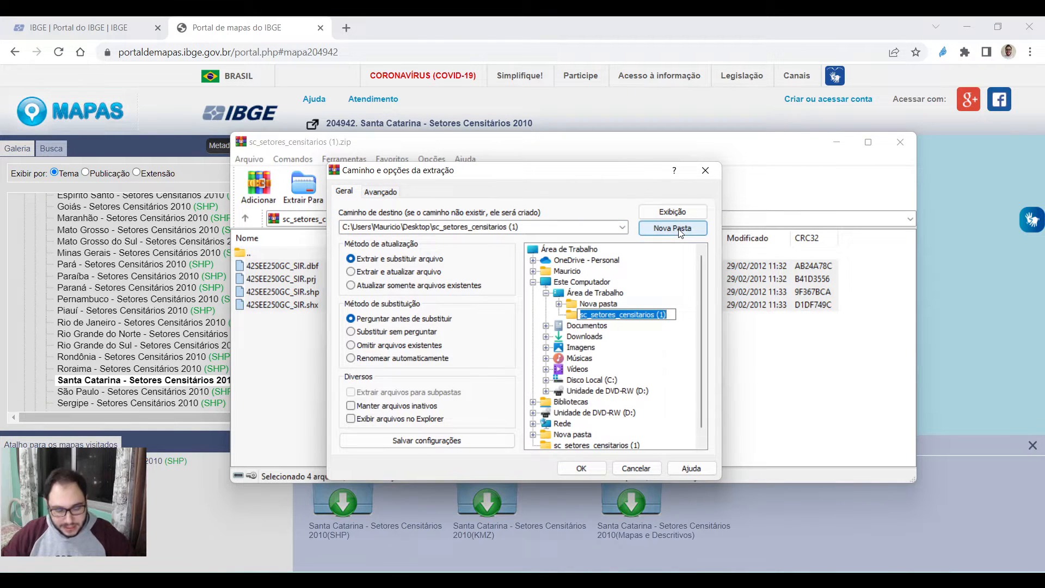
pyautogui.write('Brusque')
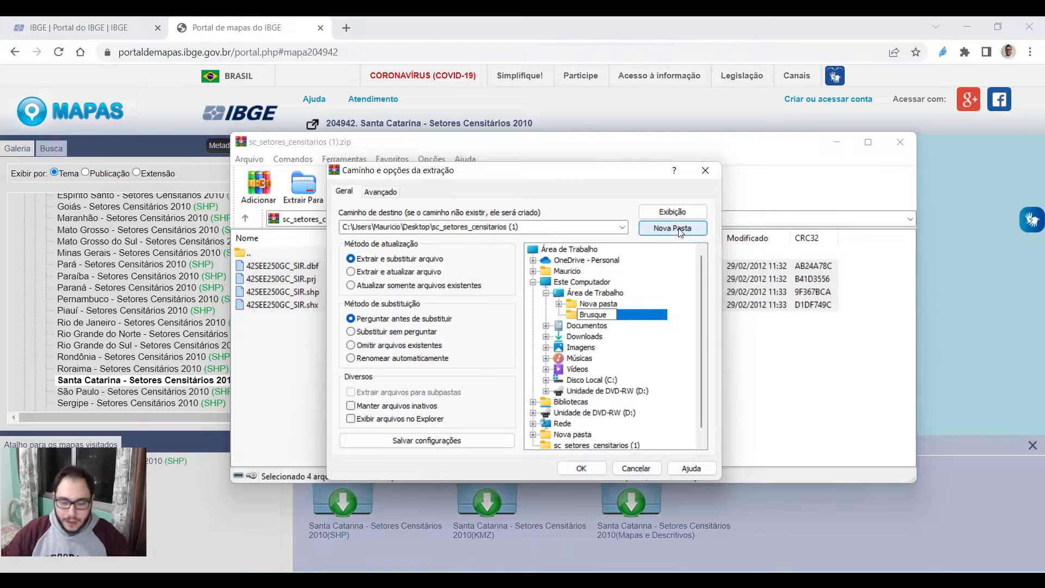
pyautogui.press('Return')
pyautogui.click(591, 468)
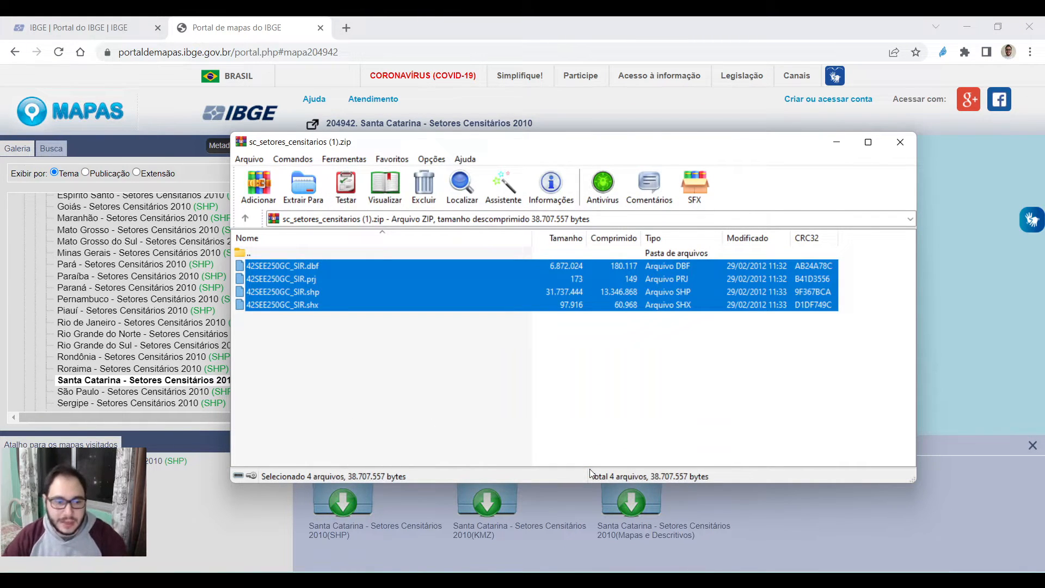
pyautogui.click(905, 145)
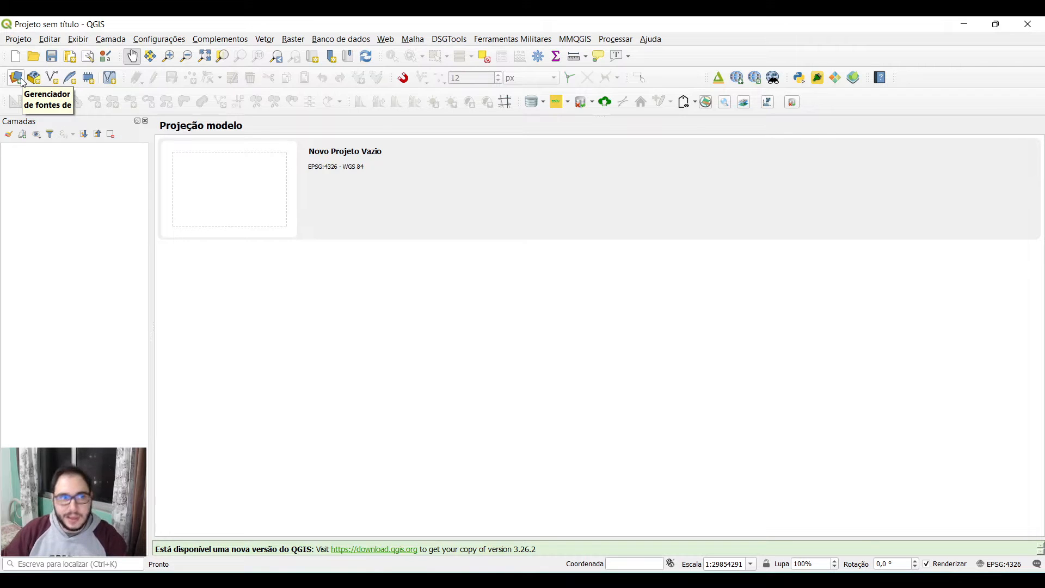
pyautogui.click(111, 39)
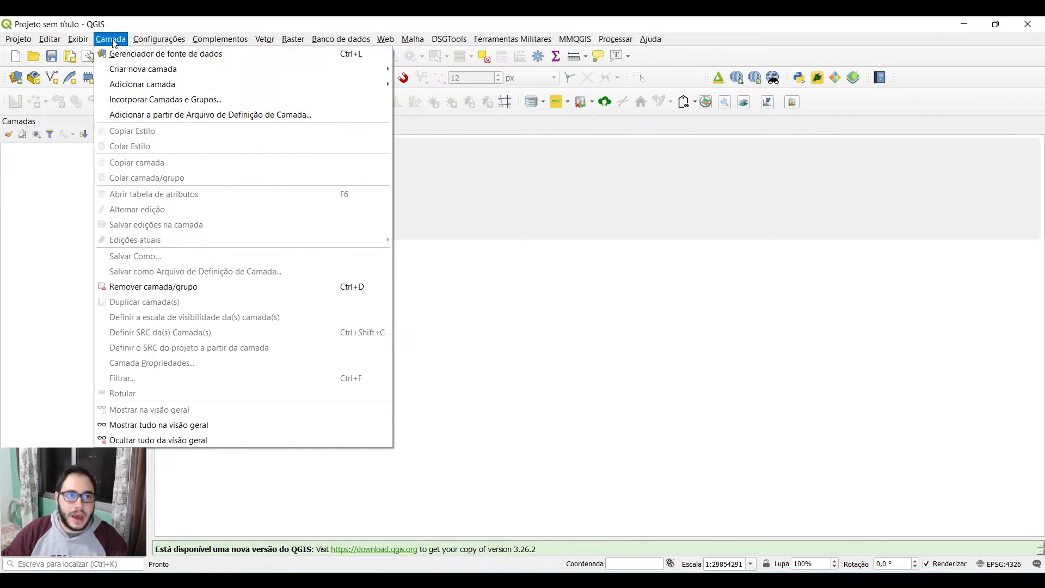
pyautogui.moveTo(207, 85)
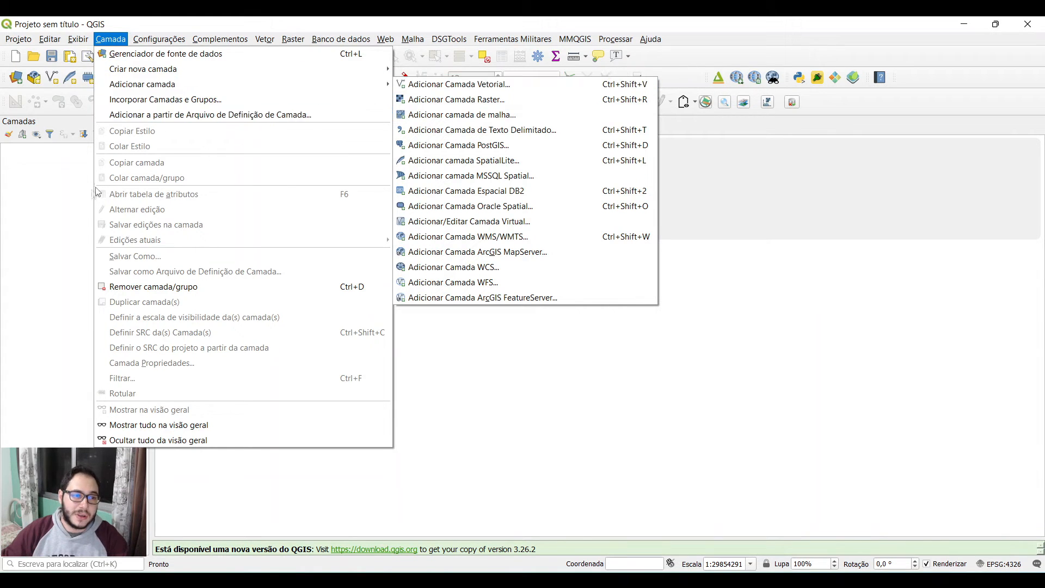
pyautogui.click(50, 201)
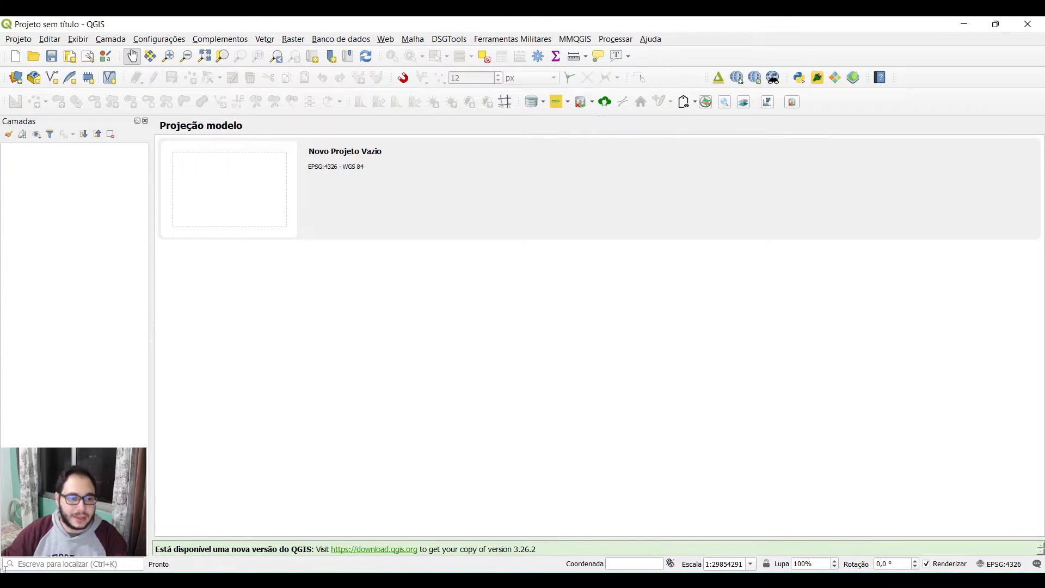
# In QGIS, start adding a file-based vector layer and browse to the Brusque folder on the desktop.
pyautogui.click(15, 77)
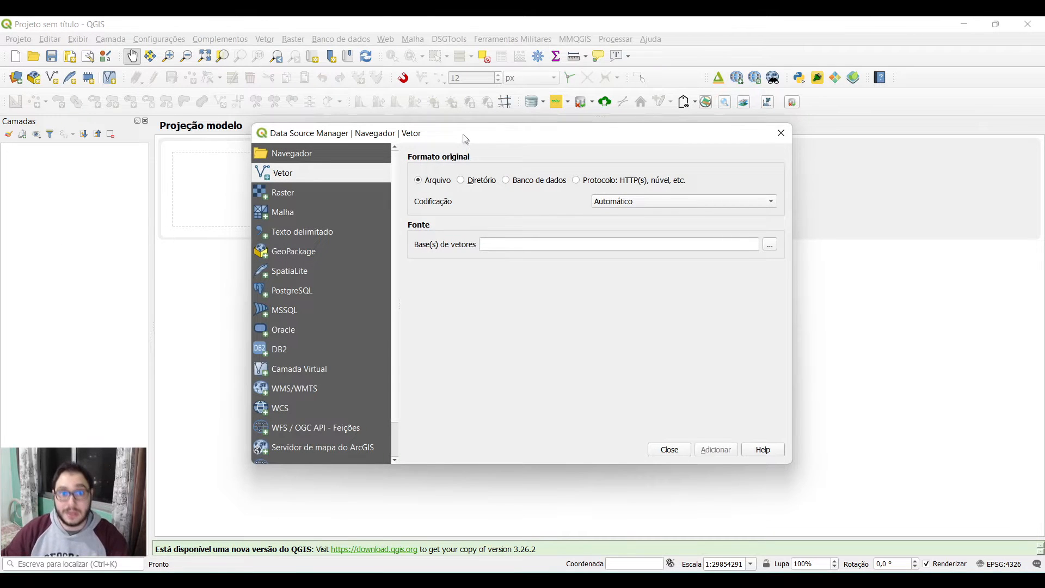
pyautogui.moveTo(464, 140); pyautogui.dragTo(464, 138)
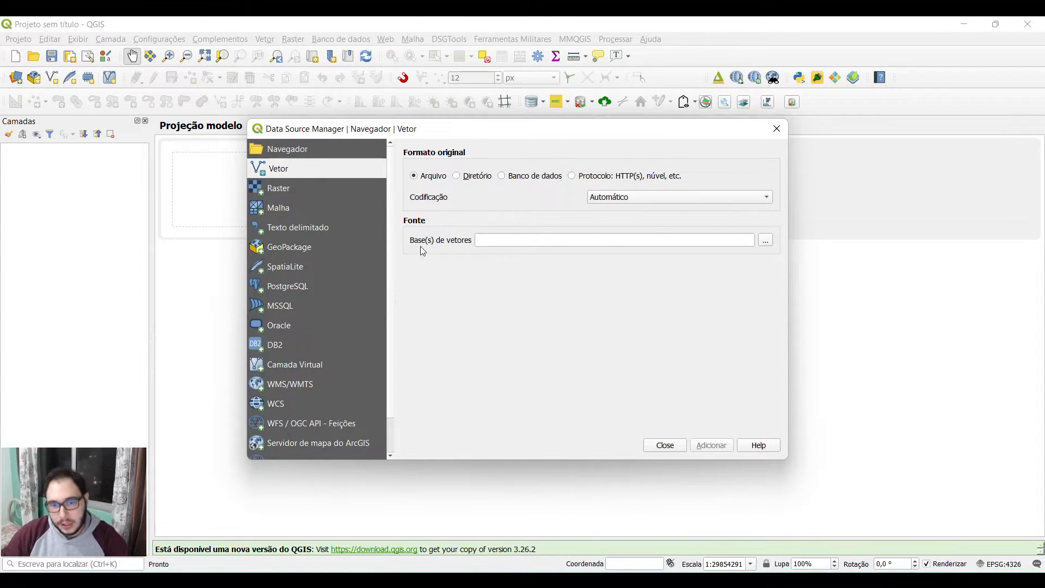
pyautogui.click(769, 241)
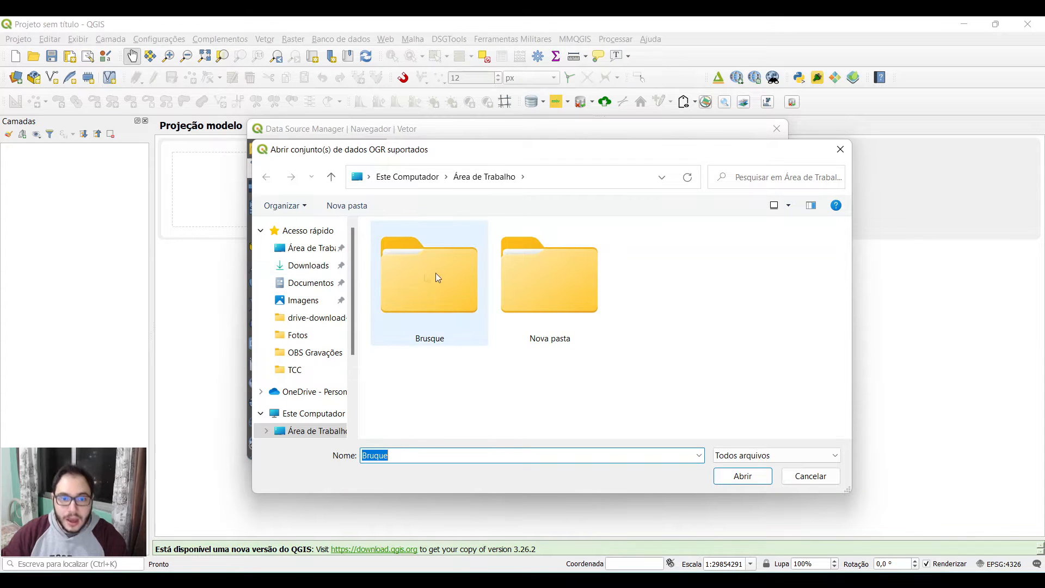
pyautogui.click(421, 281)
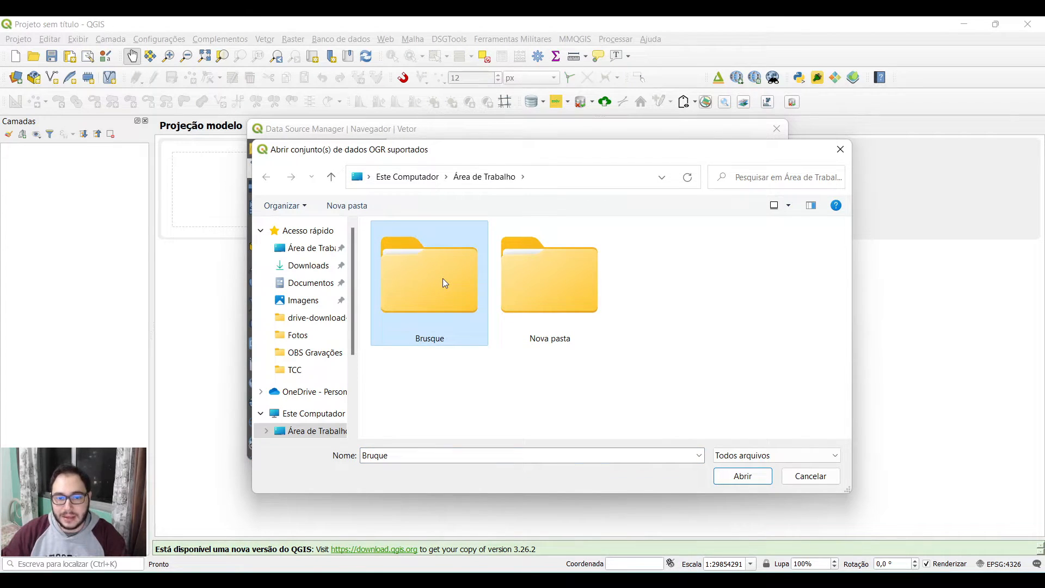
pyautogui.doubleClick(444, 282)
# Examine the extracted .dbf, .prj, .shp and .shx files in the Brusque folder.
pyautogui.moveTo(447, 363); pyautogui.dragTo(472, 246)
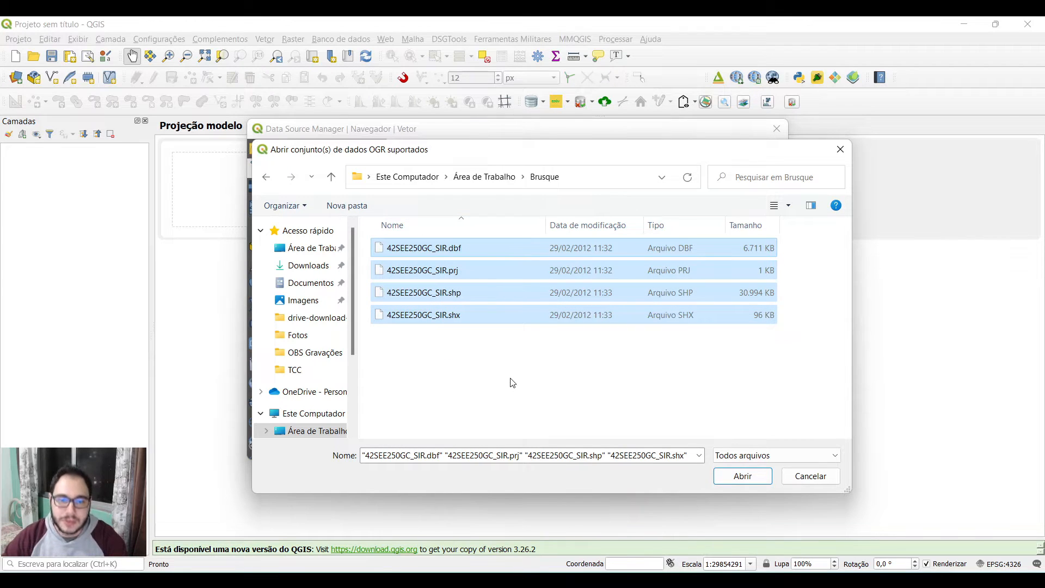
pyautogui.click(515, 381)
pyautogui.click(464, 318)
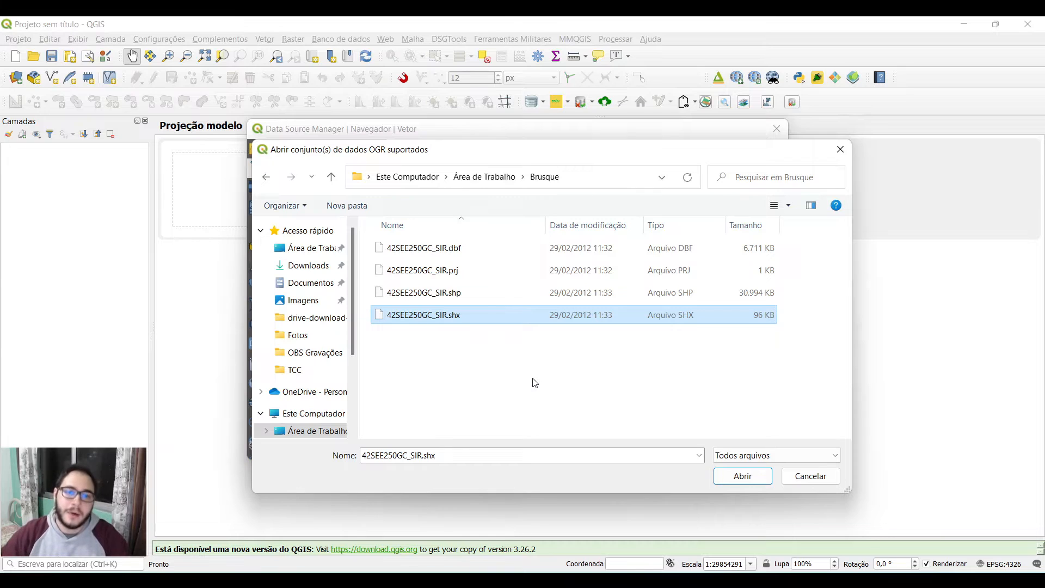
pyautogui.click(474, 275)
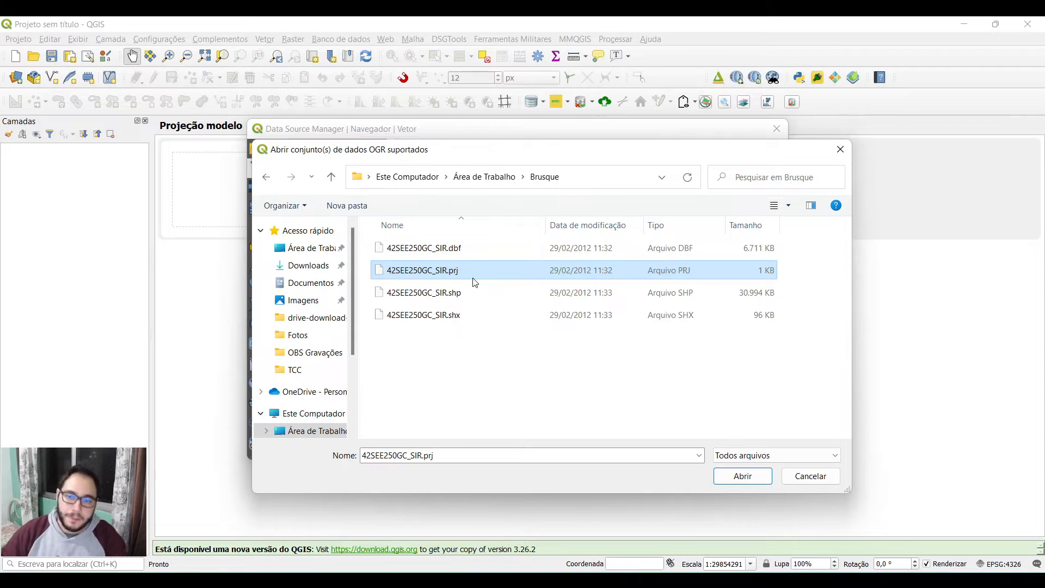
pyautogui.click(462, 252)
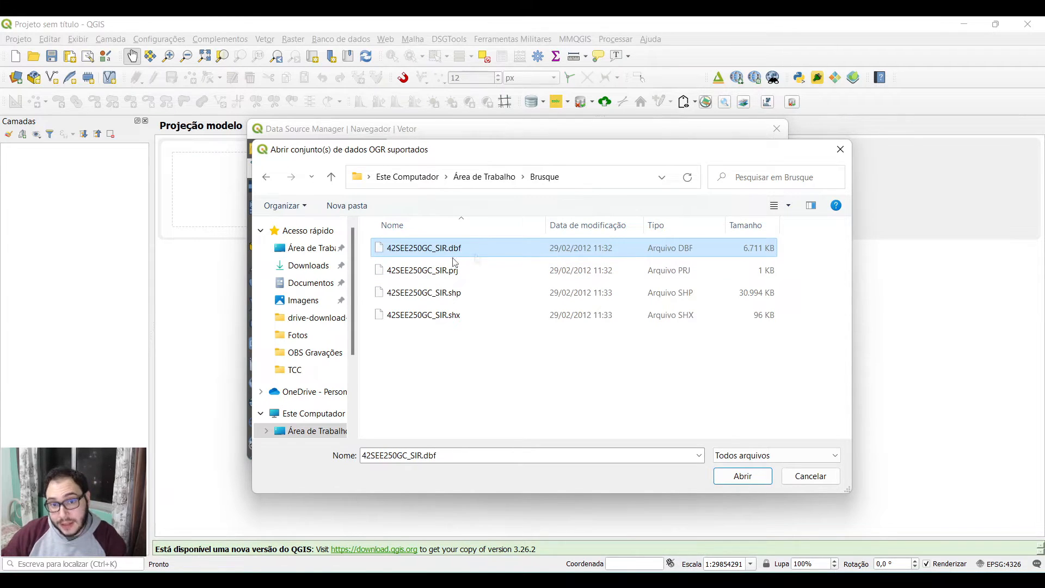
pyautogui.rightClick(461, 254)
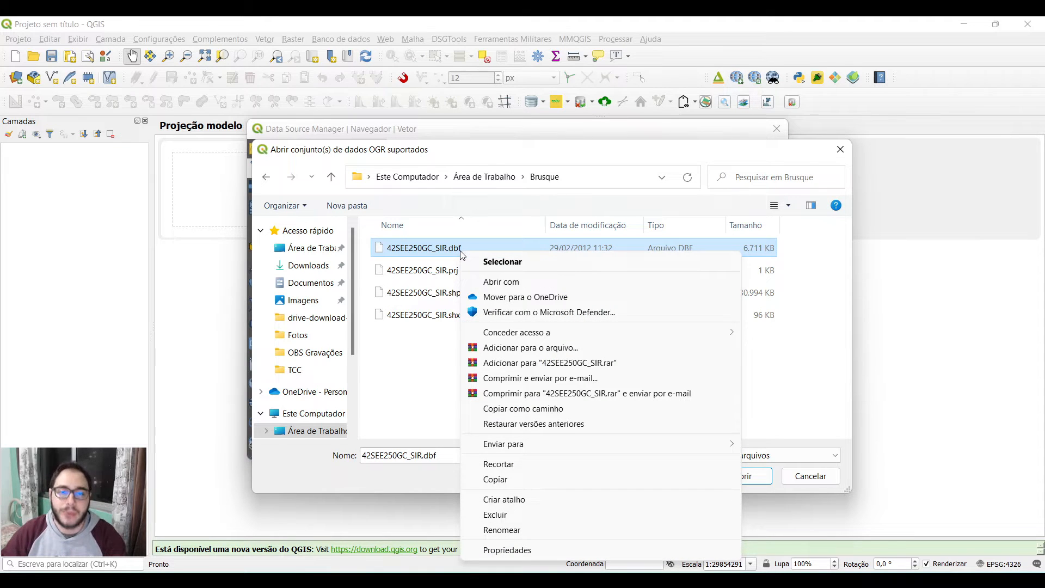
pyautogui.click(413, 335)
# Add 42SEE250GC_SIR.shp to the project as a vector layer and close the data source manager.
pyautogui.click(454, 299)
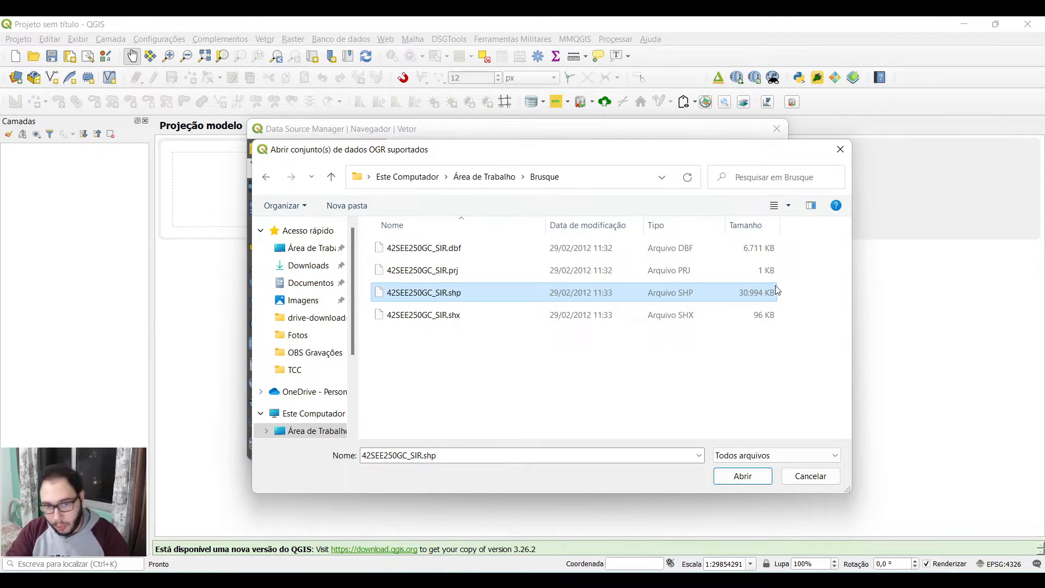
pyautogui.click(748, 481)
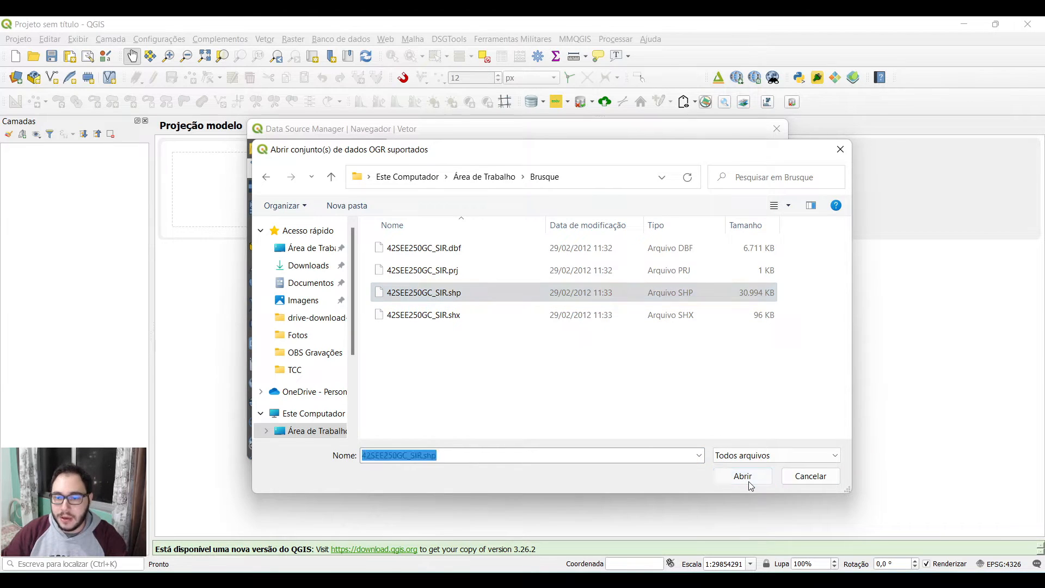
pyautogui.click(711, 449)
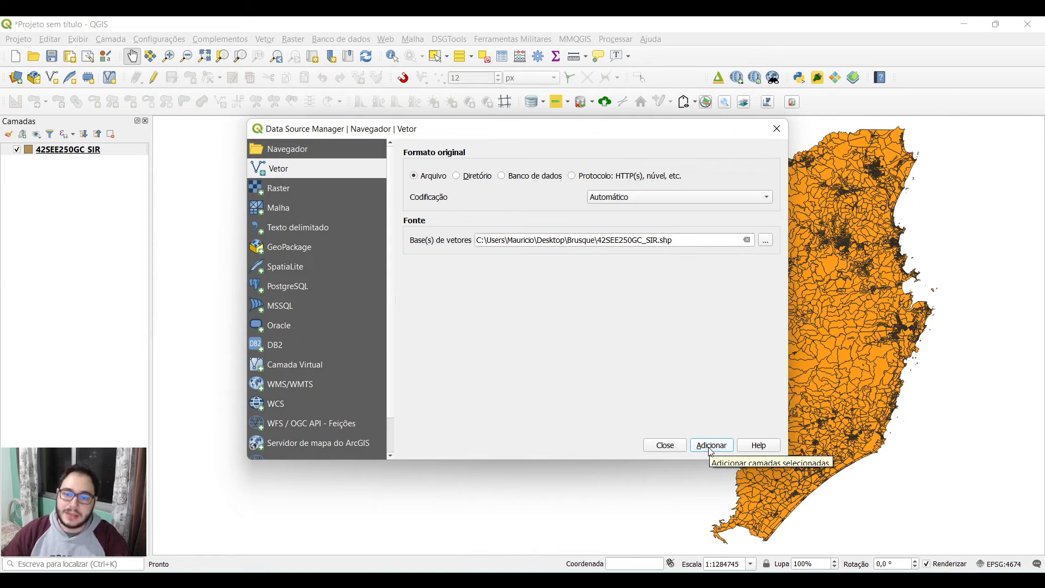
pyautogui.click(777, 128)
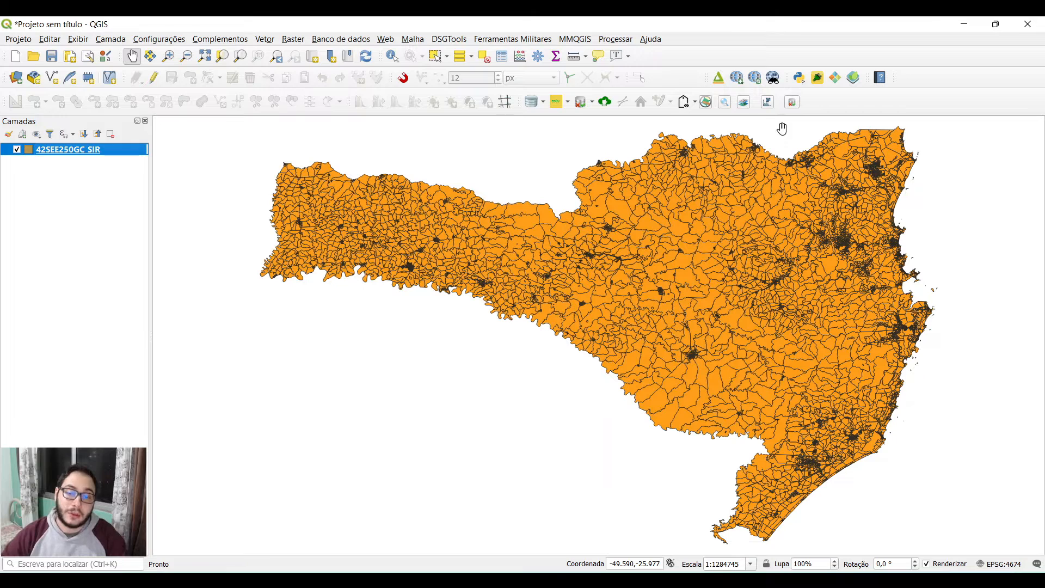
# Show the feature count for the 42SEE250GC_SIR layer and set its fill colour to light green.
pyautogui.rightClick(114, 153)
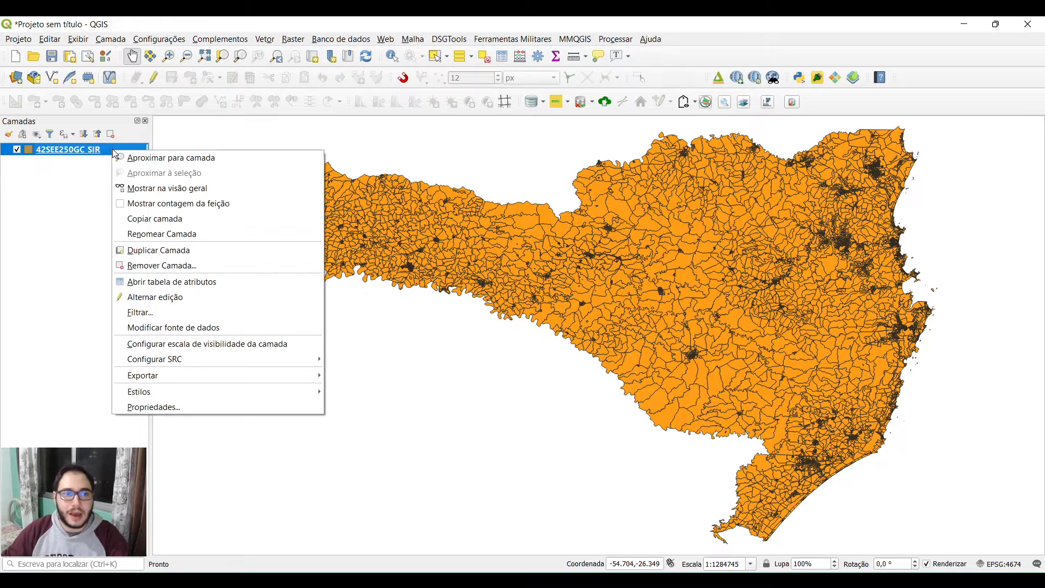
pyautogui.click(157, 204)
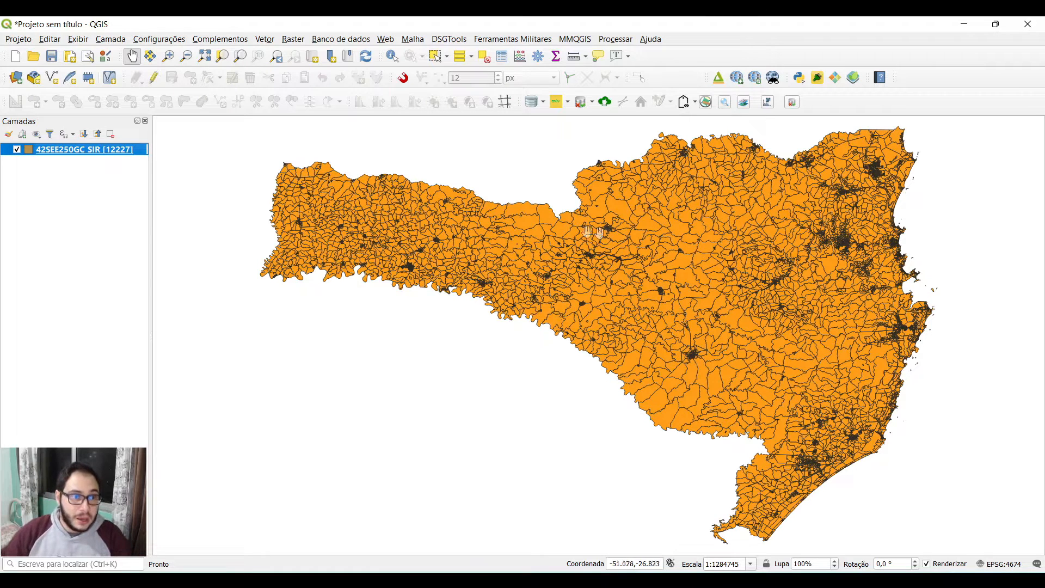
pyautogui.rightClick(98, 153)
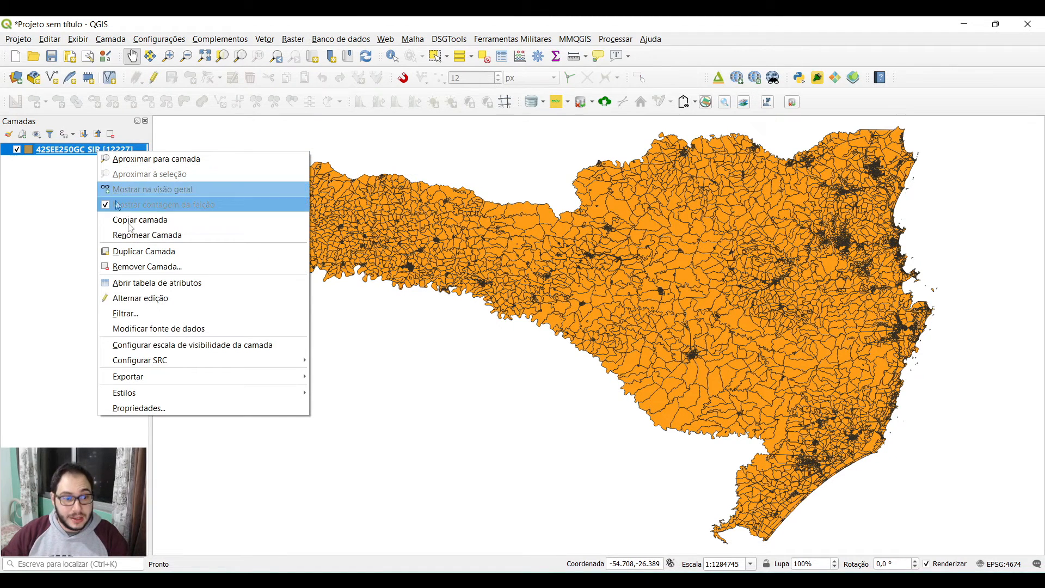
pyautogui.click(180, 408)
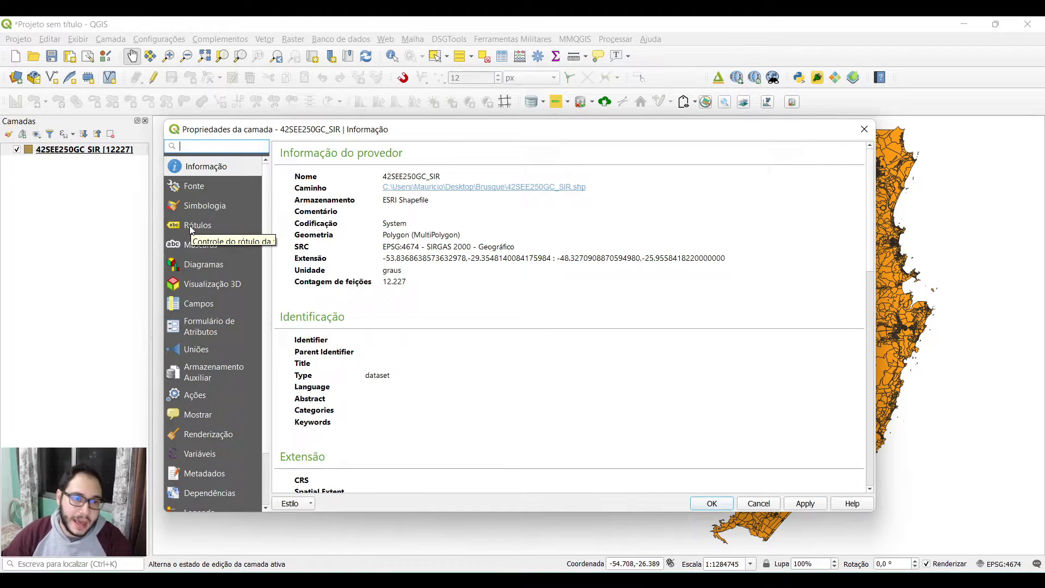
pyautogui.click(202, 206)
pyautogui.click(866, 275)
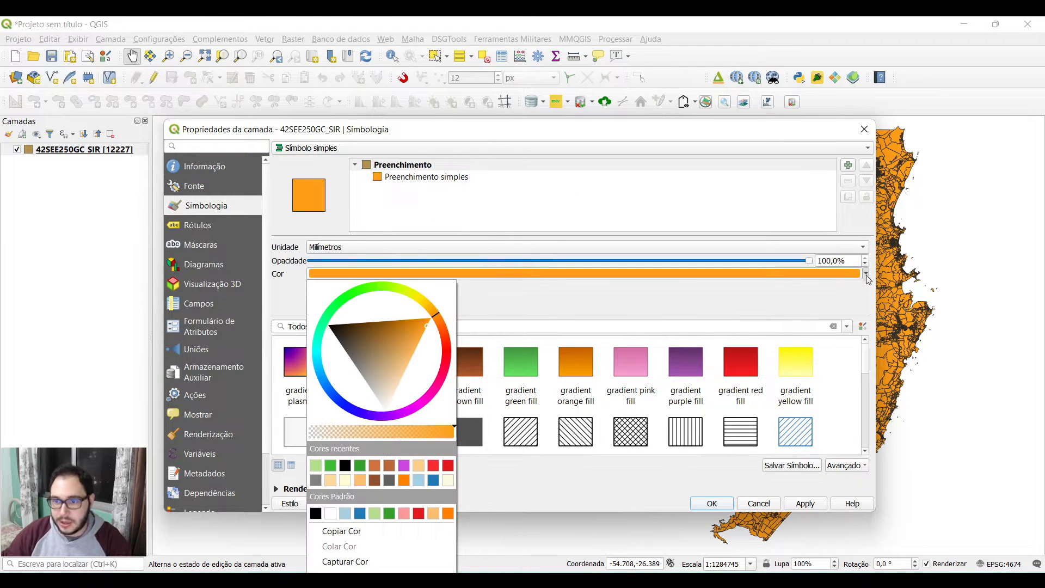
pyautogui.click(316, 465)
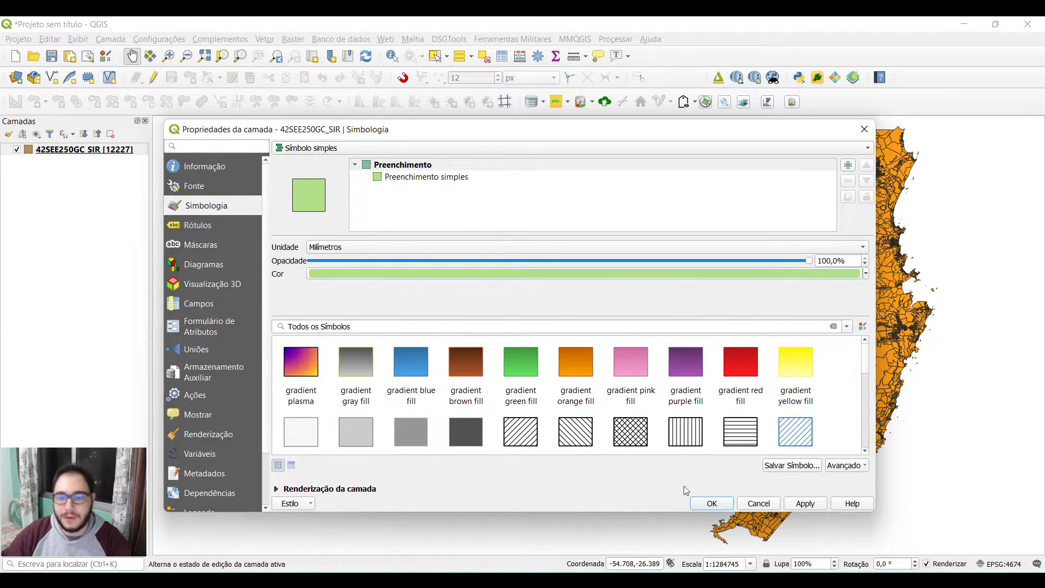
pyautogui.click(709, 507)
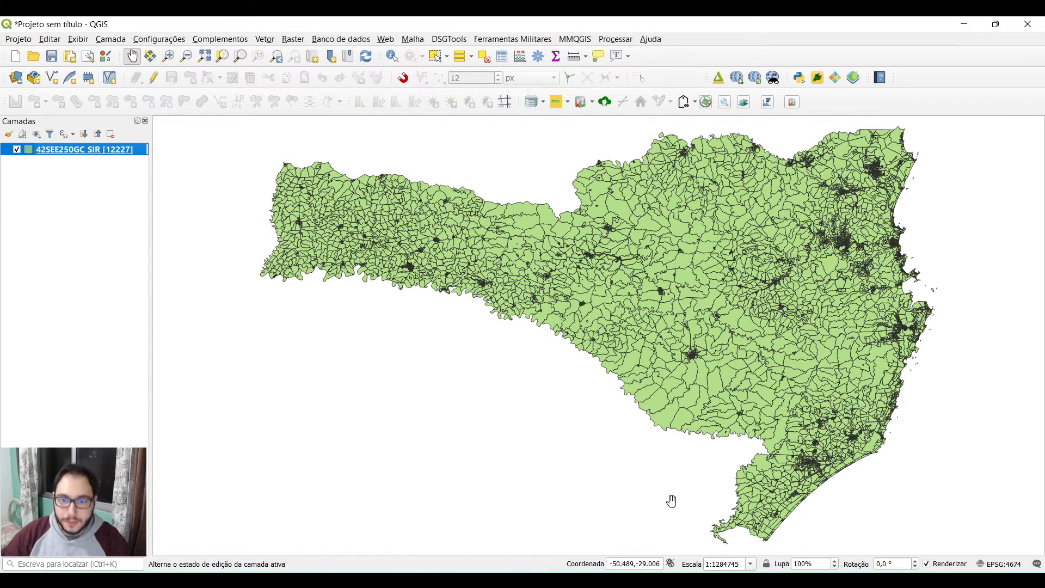
# Open the layer's attribute table in a maximized window and widen the CD_GEOCODI, NM_MESO and NM_MUNICIP columns to read their contents.
pyautogui.rightClick(117, 151)
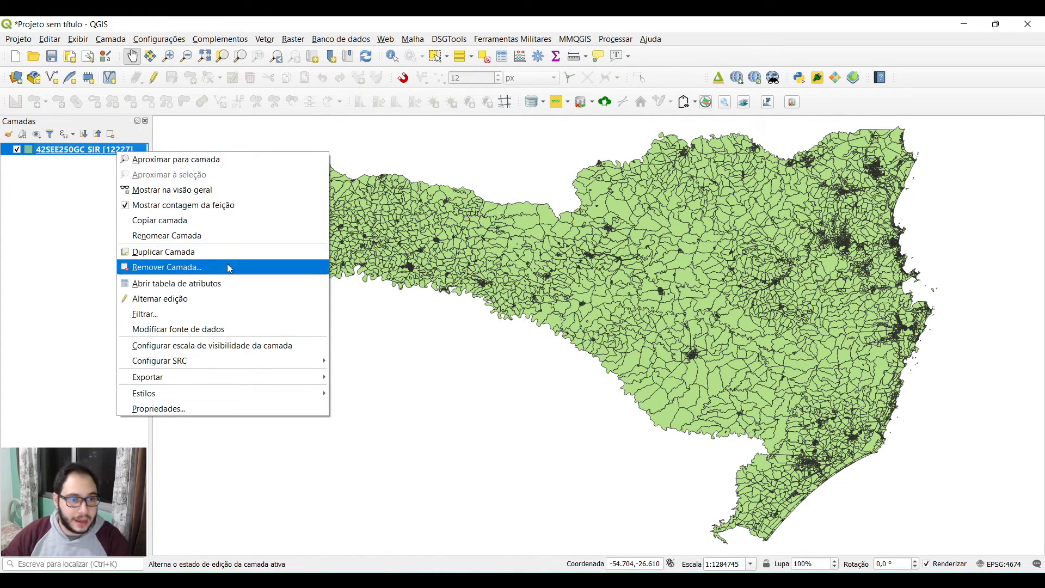
pyautogui.click(220, 283)
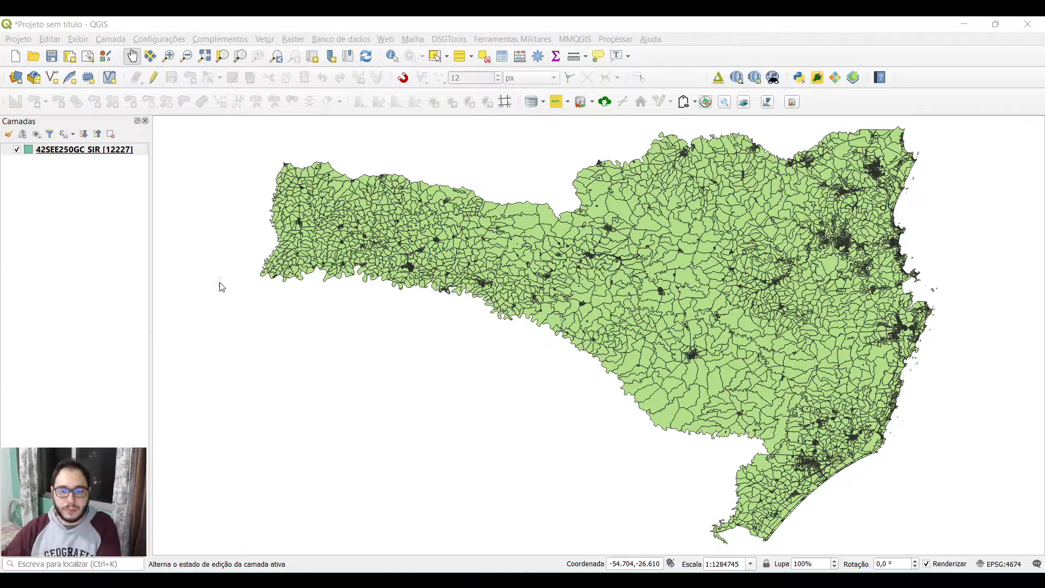
pyautogui.moveTo(1044, 76); pyautogui.dragTo(480, 135)
pyautogui.doubleClick(476, 135)
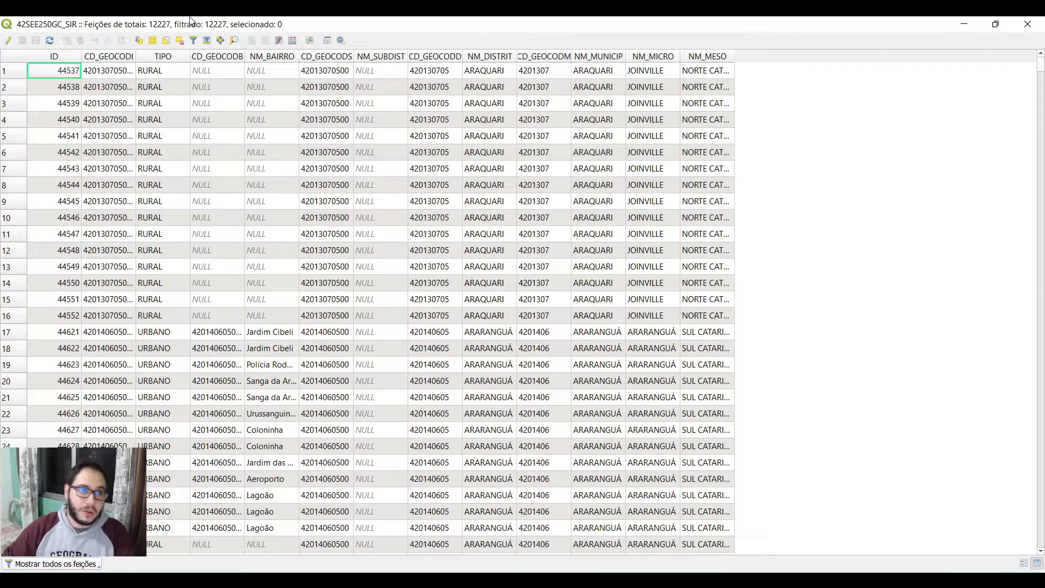
pyautogui.moveTo(136, 57); pyautogui.dragTo(180, 58)
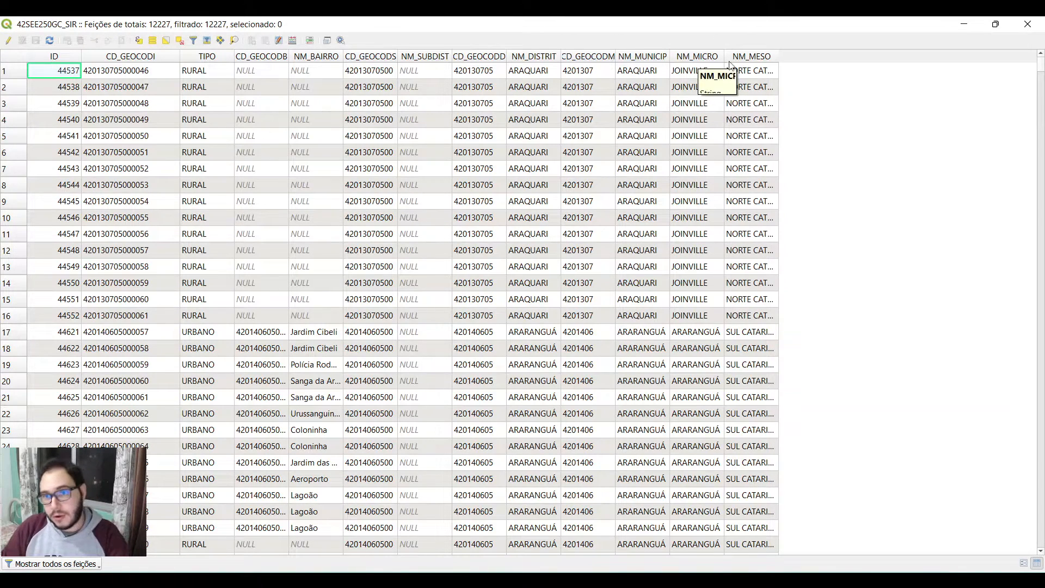
pyautogui.moveTo(778, 57); pyautogui.dragTo(837, 60)
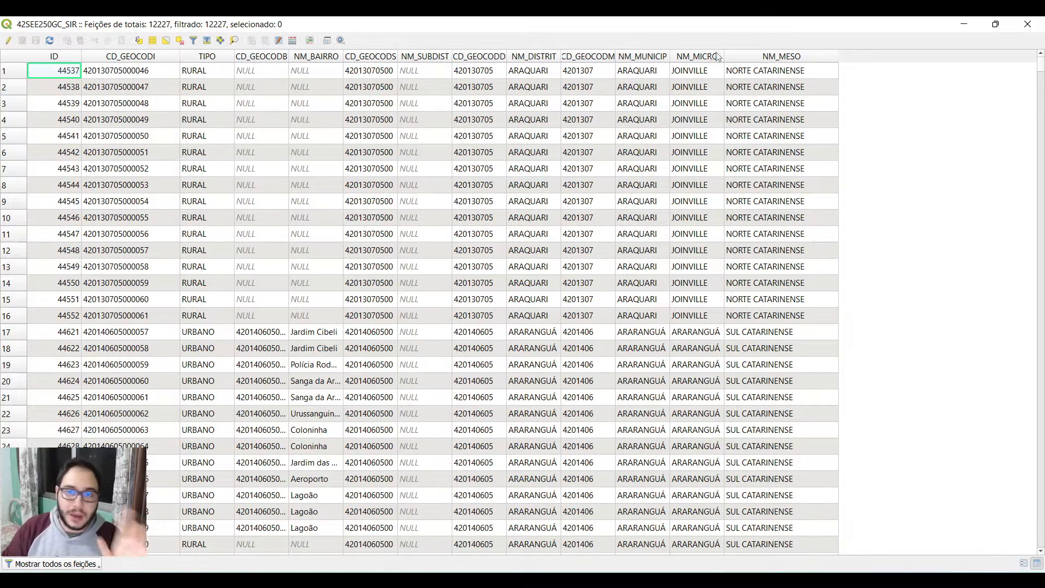
pyautogui.moveTo(670, 56); pyautogui.dragTo(710, 57)
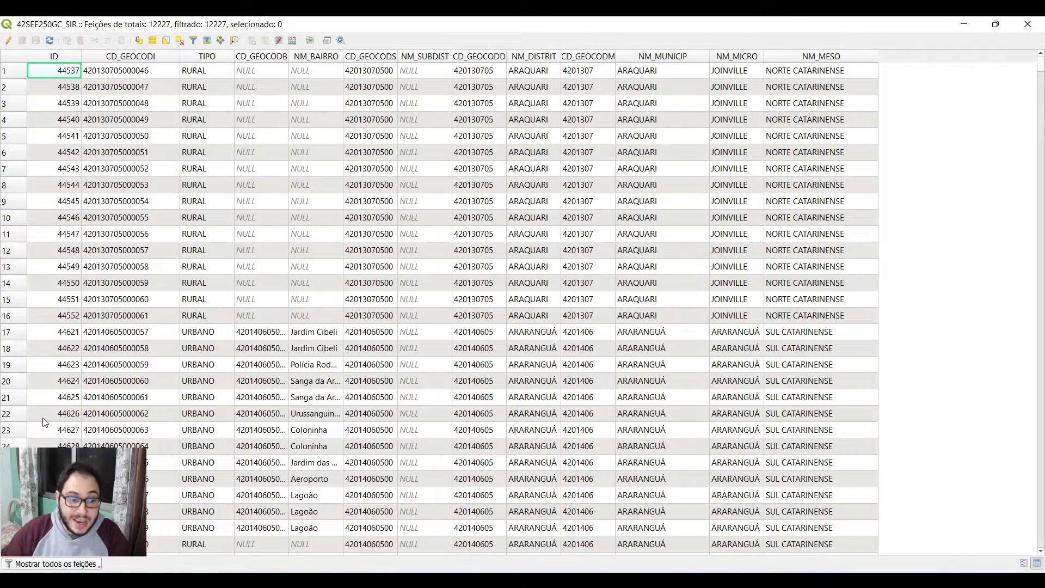
# Switch to the IBGE map portal in the browser, collapse Recortes para fins estatísticos and expand Malhas Territoriais under Organização do Território.
pyautogui.hotkey('alt', 'Tab')
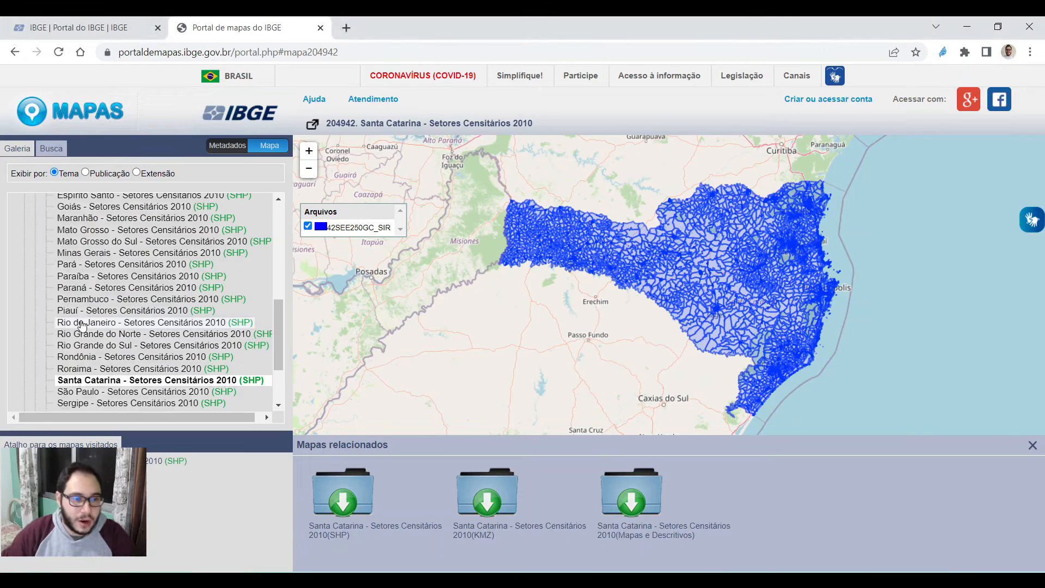
pyautogui.scroll(2, 82, 325)
pyautogui.scroll(3, 82, 325)
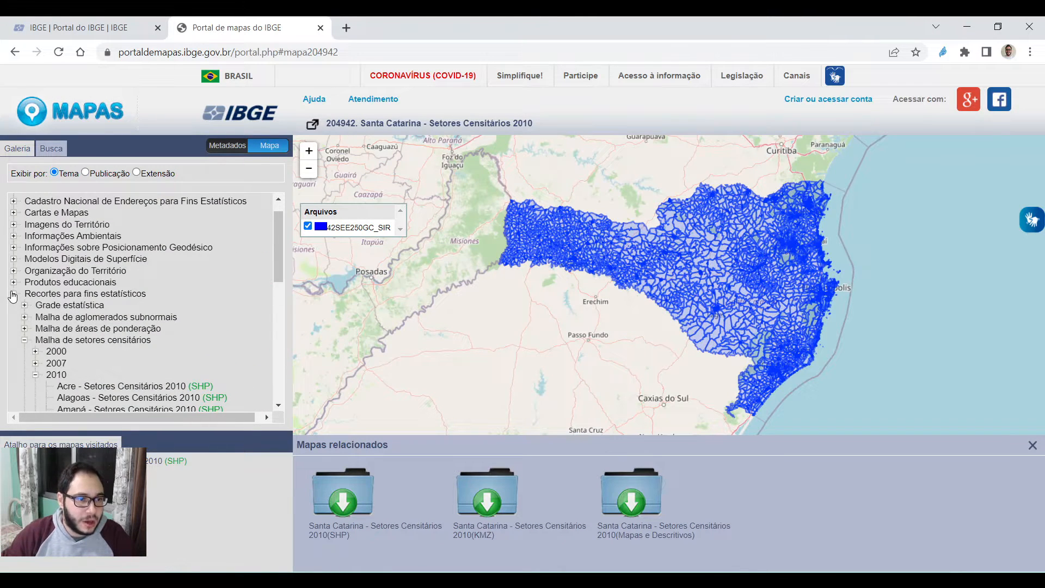
pyautogui.click(14, 295)
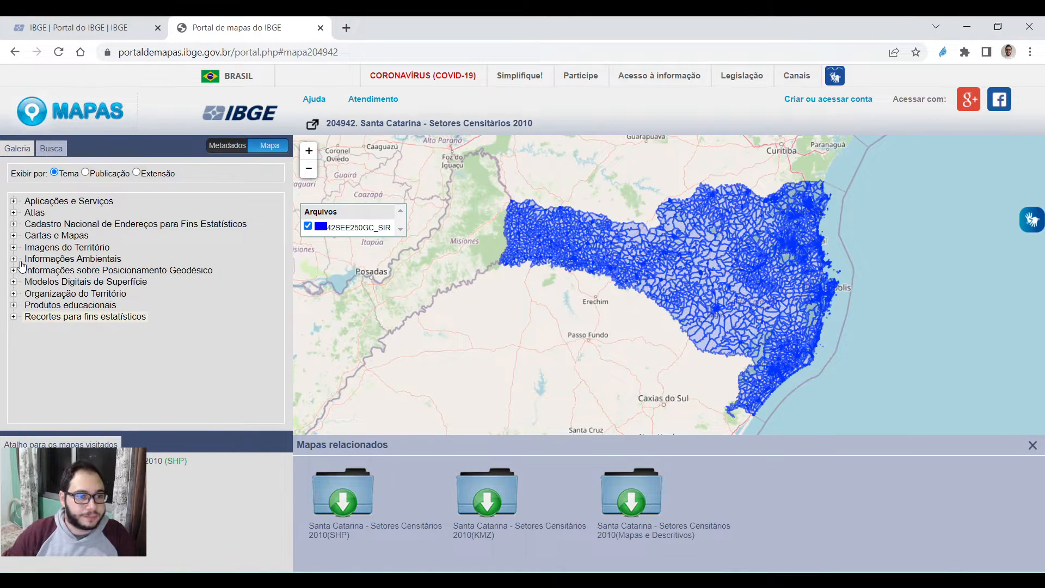
pyautogui.click(14, 295)
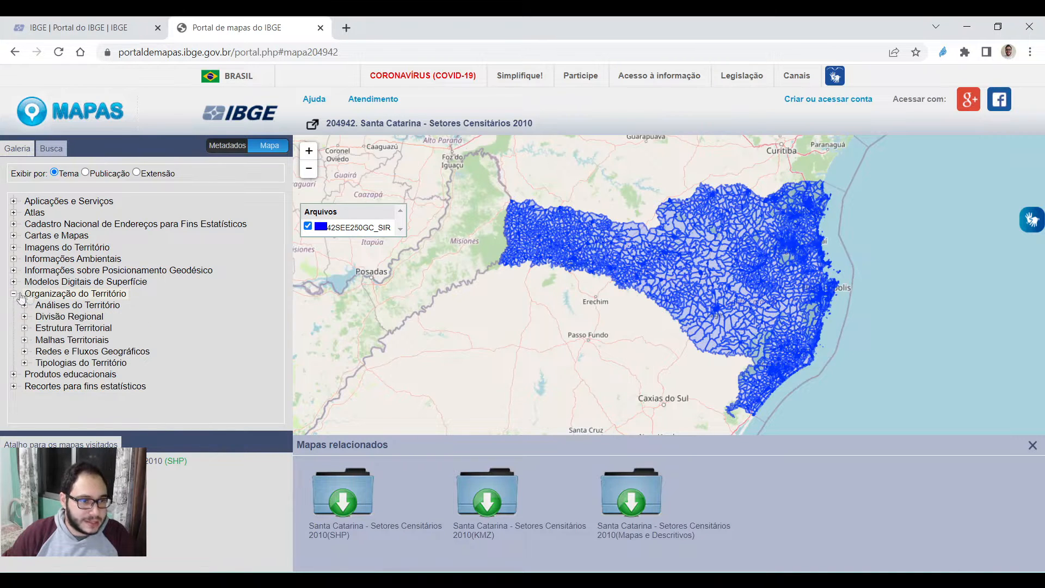
pyautogui.click(26, 341)
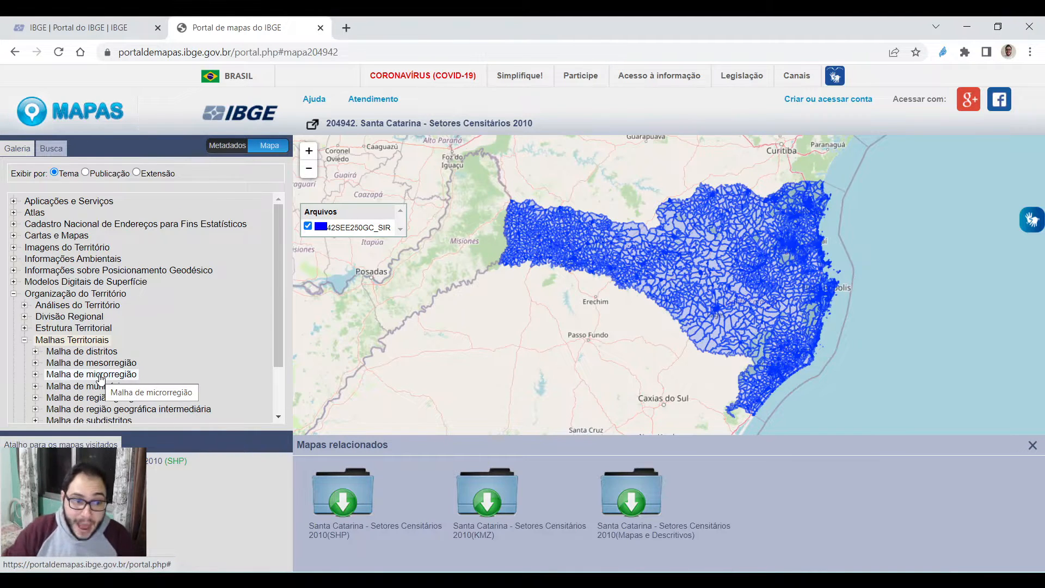
pyautogui.moveTo(275, 332); pyautogui.dragTo(274, 364)
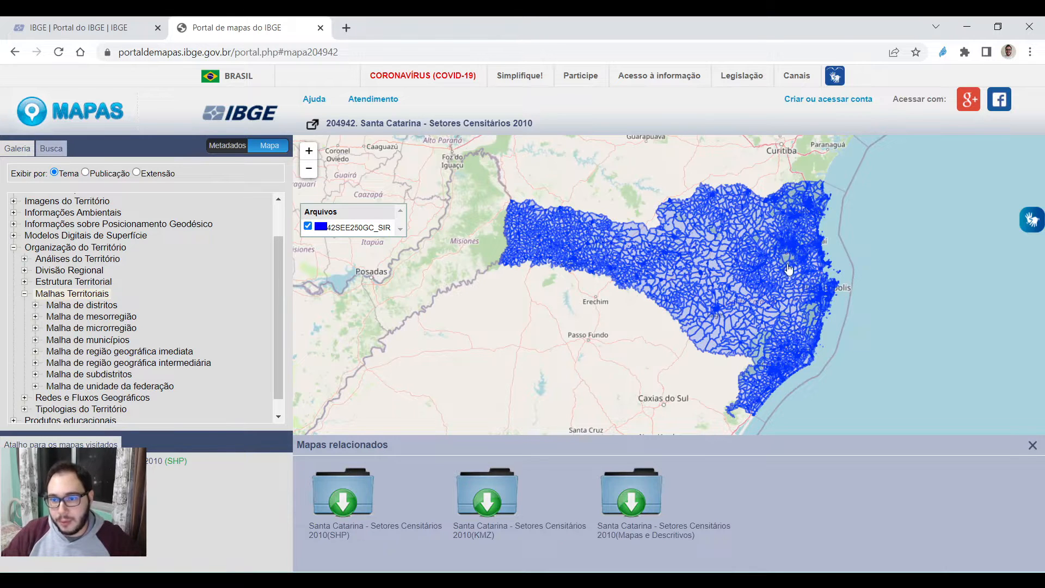
# View the attributes of a census sector in central Brusque on the portal map and highlight its NM_BAIRRO entry.
pyautogui.scroll(1, 799, 259)
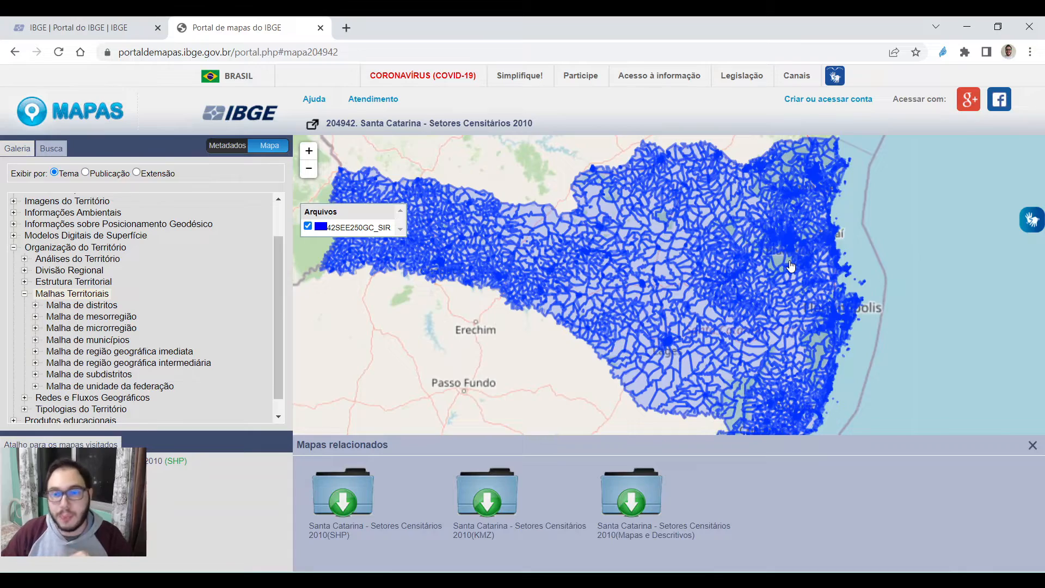
pyautogui.scroll(3, 791, 266)
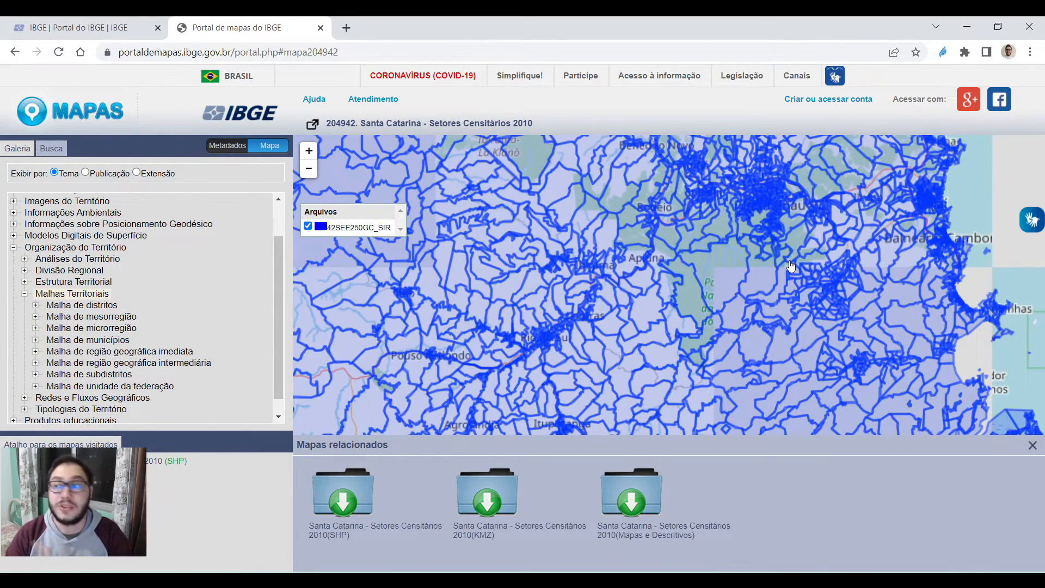
pyautogui.scroll(1, 791, 265)
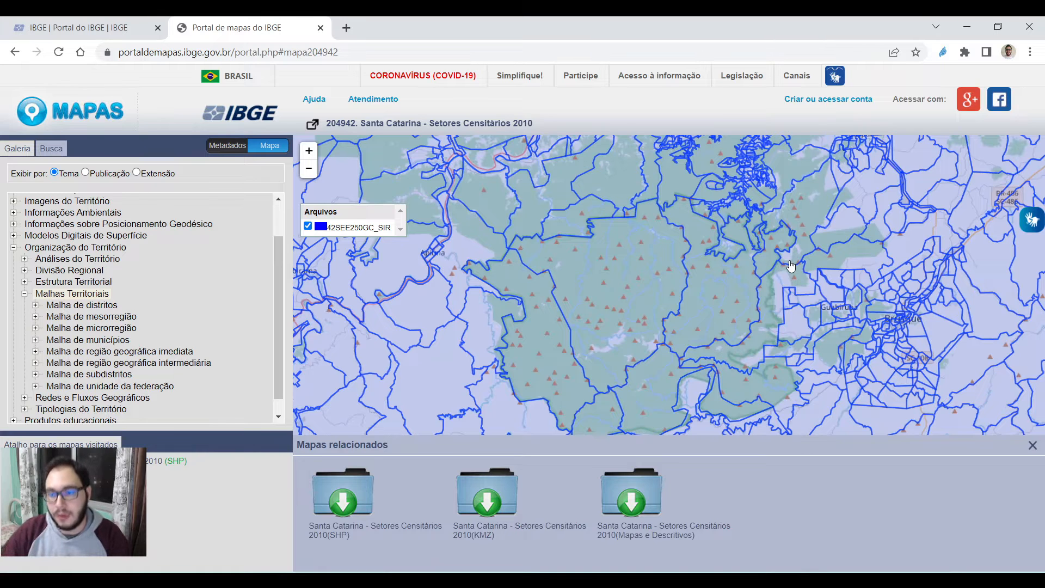
pyautogui.click(886, 306)
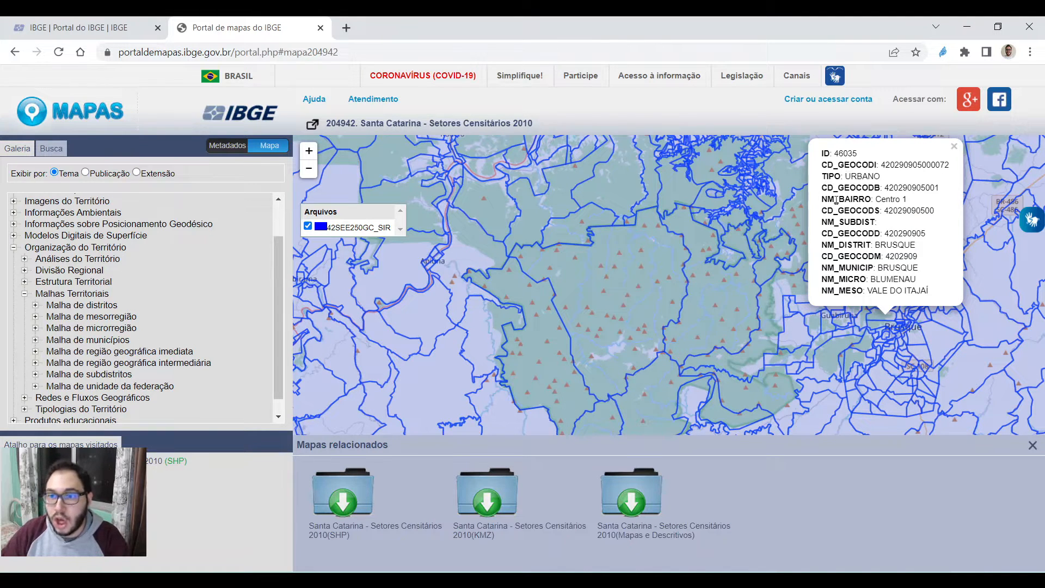
pyautogui.moveTo(821, 200); pyautogui.dragTo(915, 200)
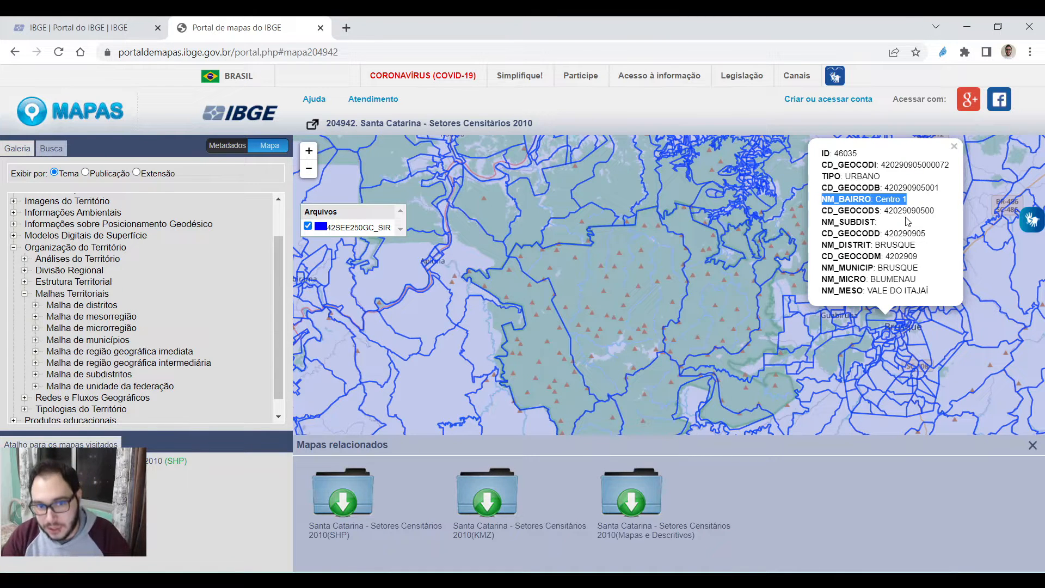
# Examine the census sector boundaries around Rio do Sul and Lontras on the portal map.
pyautogui.scroll(-1, 768, 340)
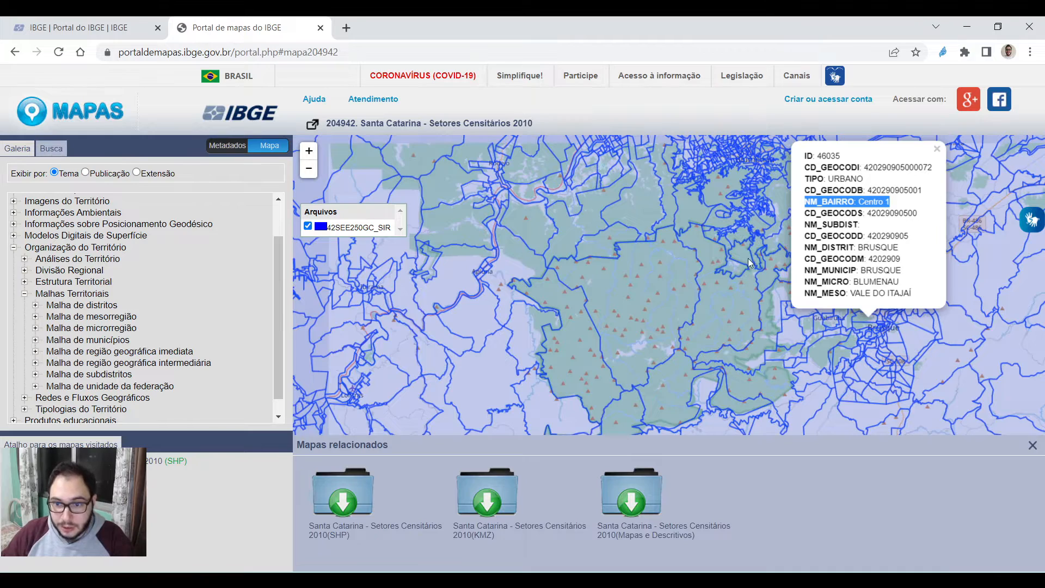
pyautogui.scroll(-1, 748, 258)
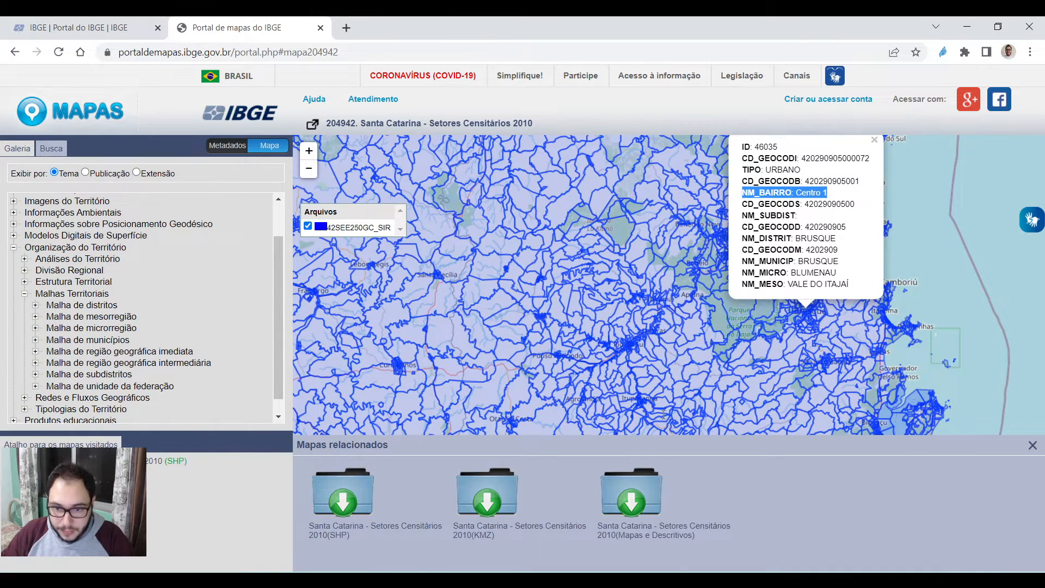
pyautogui.moveTo(648, 418); pyautogui.dragTo(654, 412)
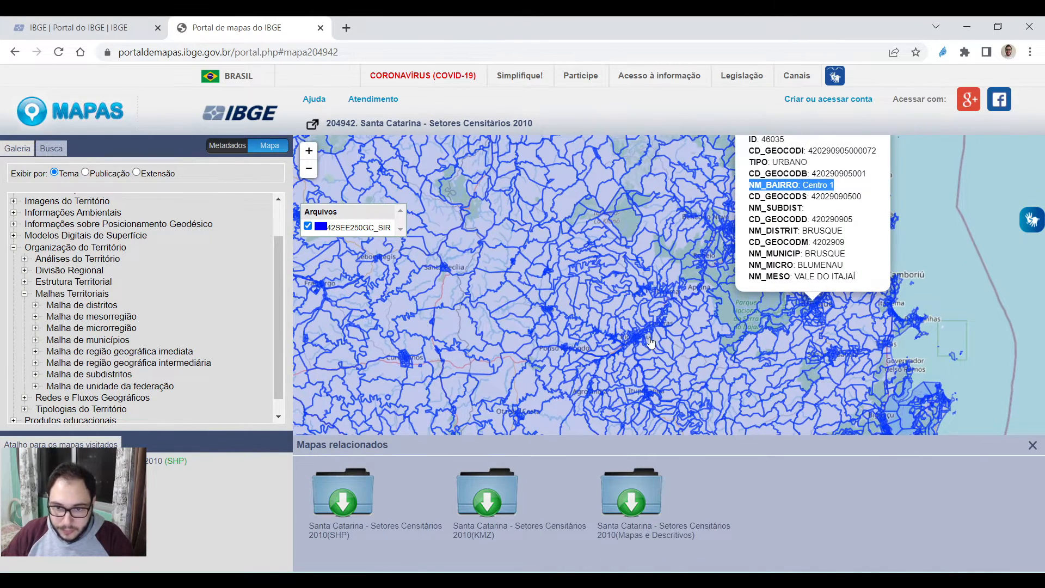
pyautogui.scroll(1, 650, 341)
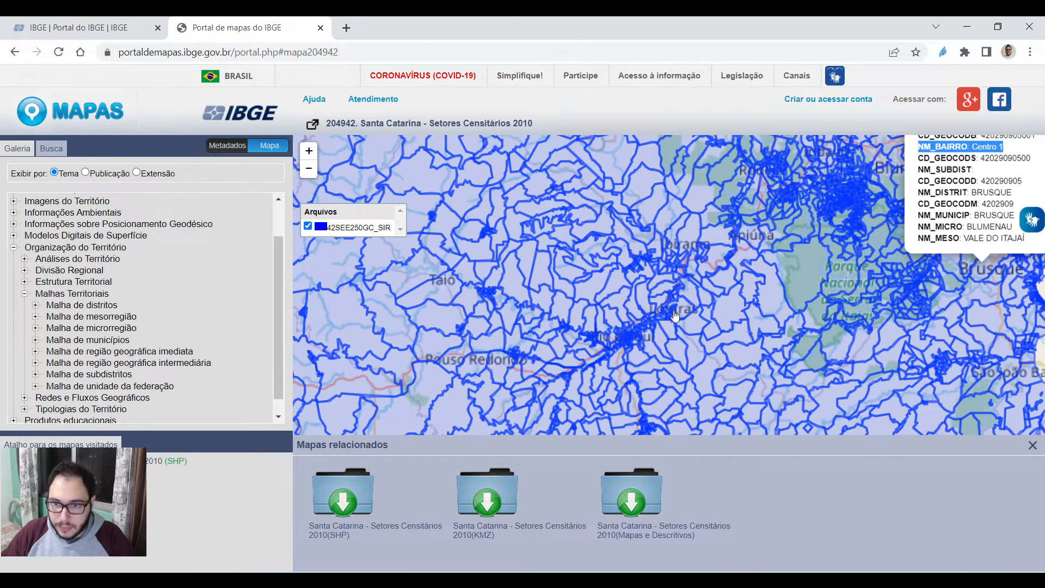
pyautogui.scroll(1, 674, 316)
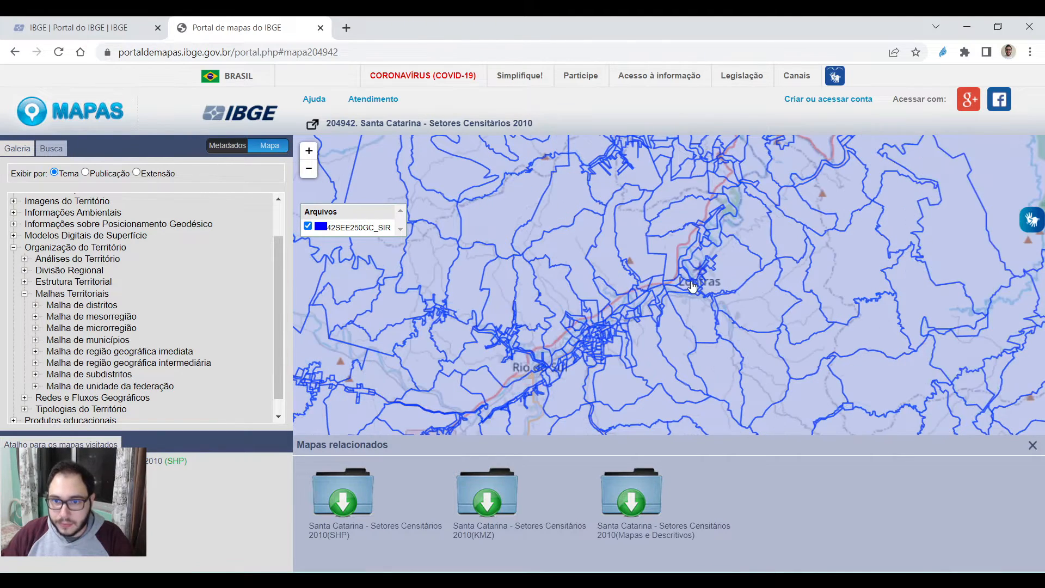
pyautogui.scroll(1, 693, 286)
pyautogui.scroll(1, 698, 283)
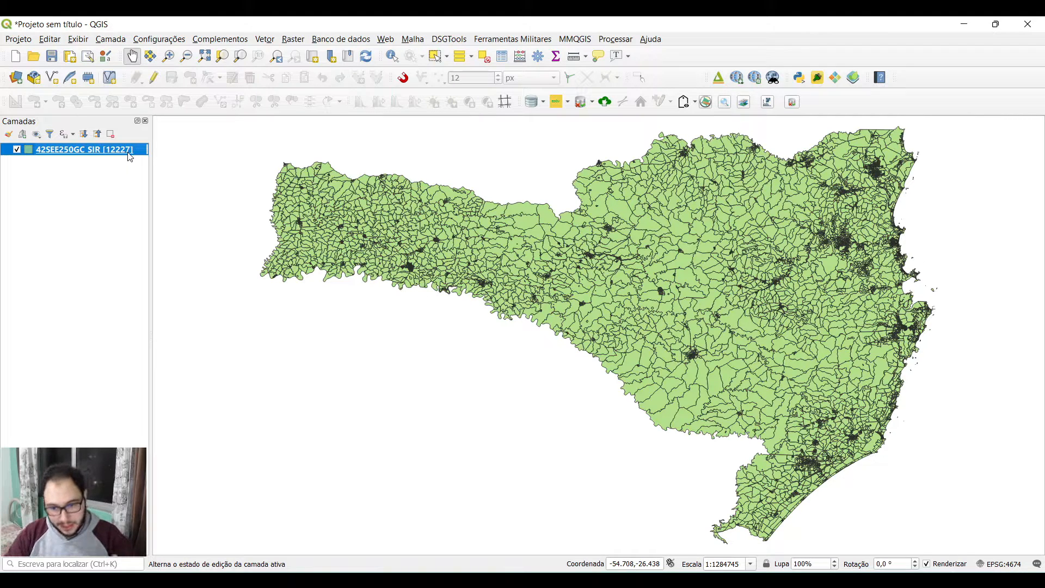
# In QGIS, check the coordinate reference system in the 42SEE250GC_SIR layer's property information and close the properties.
pyautogui.rightClick(130, 157)
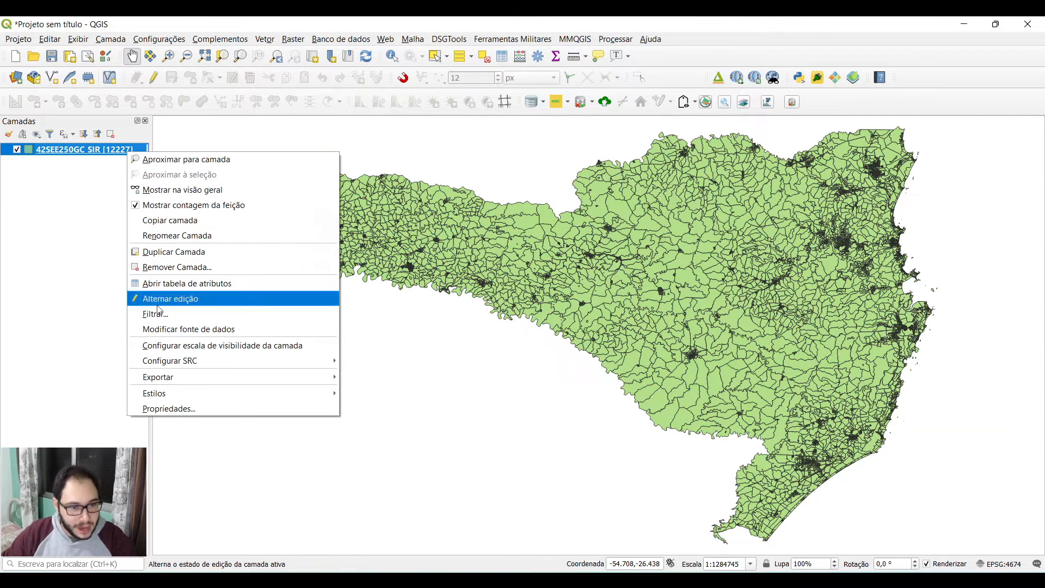
pyautogui.click(165, 409)
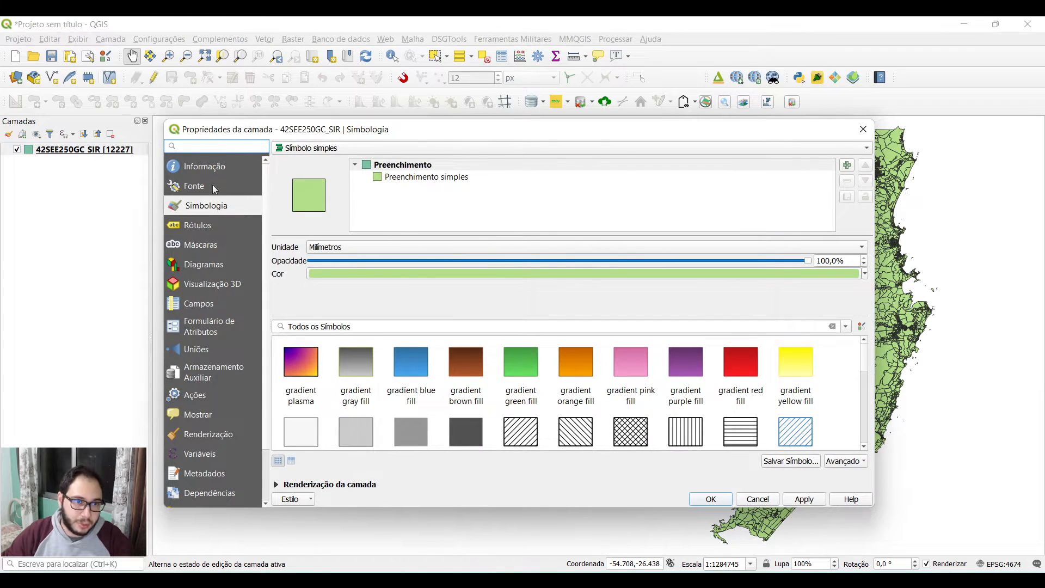
pyautogui.click(213, 166)
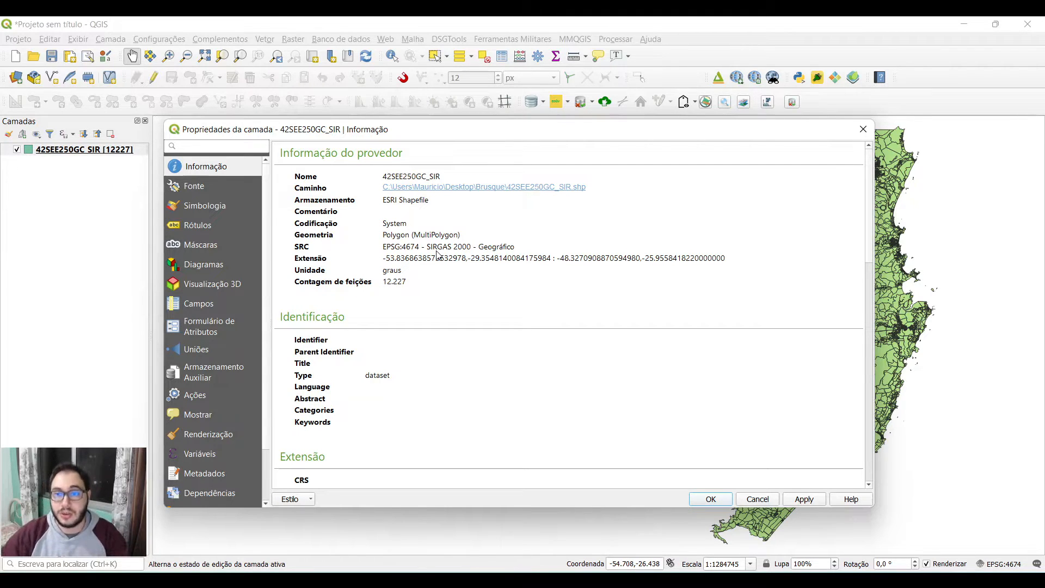
pyautogui.click(864, 129)
# Look up "quickma" among all plugins in the plugin manager, view the QuickMapServices details and close the manager.
pyautogui.click(388, 40)
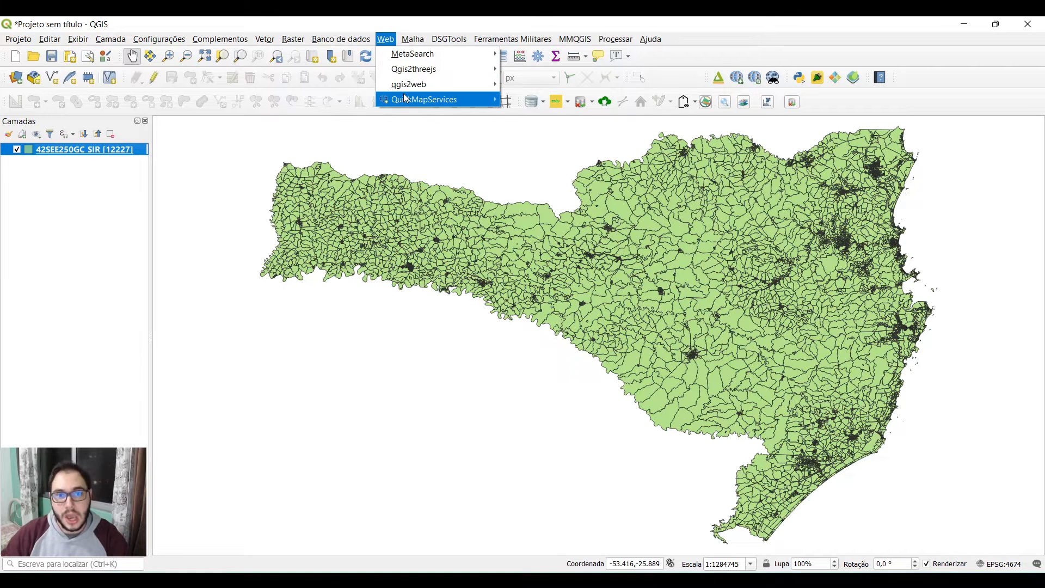
pyautogui.moveTo(436, 103)
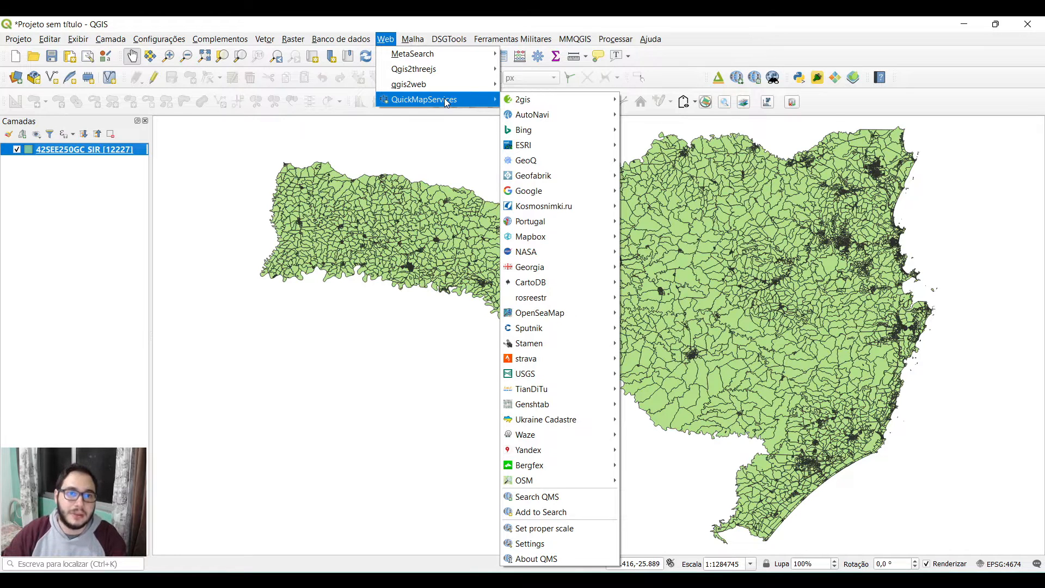
pyautogui.moveTo(228, 42)
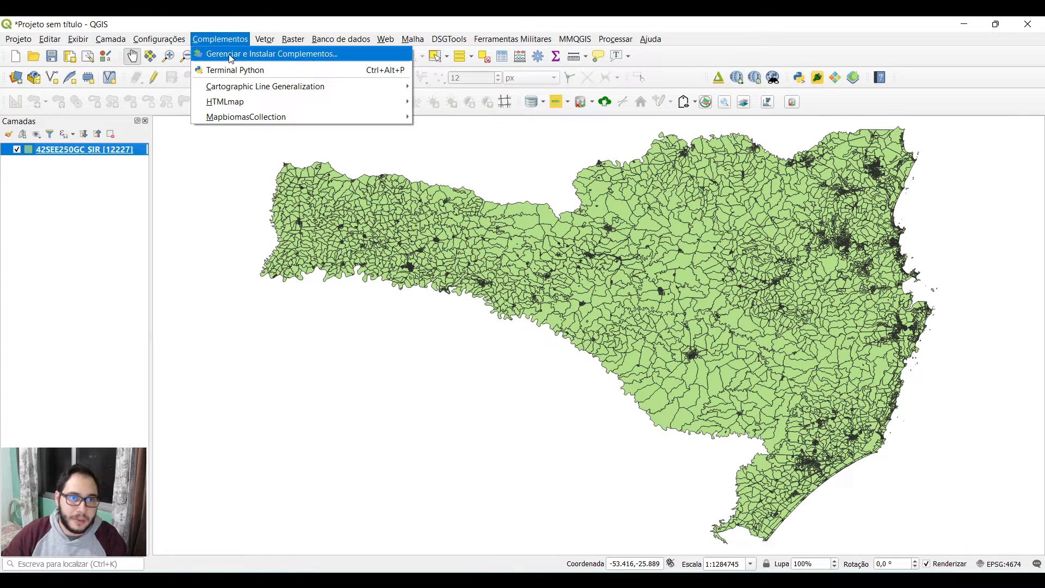
pyautogui.click(230, 54)
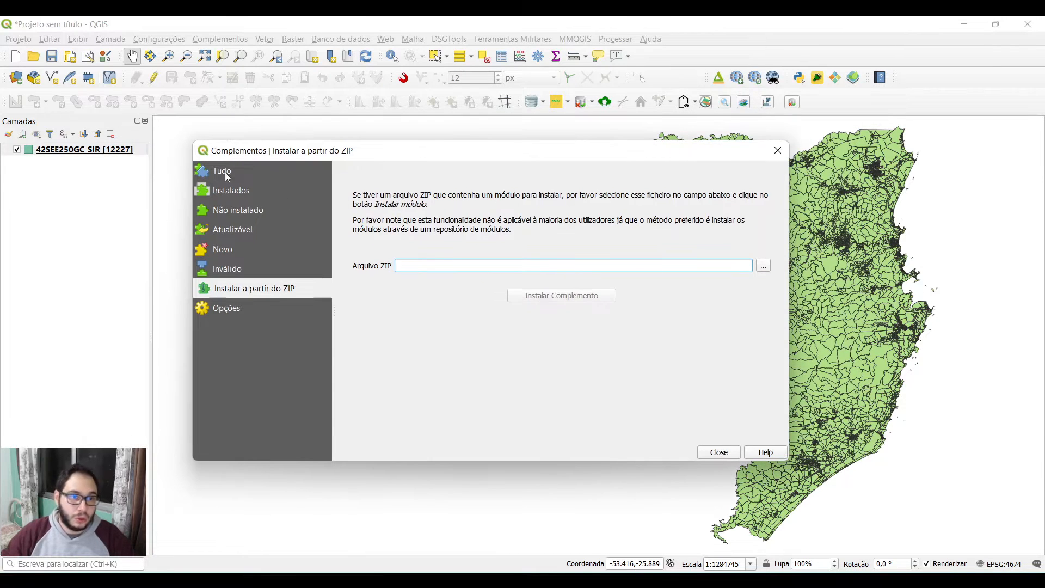
pyautogui.click(228, 173)
pyautogui.click(457, 170)
pyautogui.write('quickma')
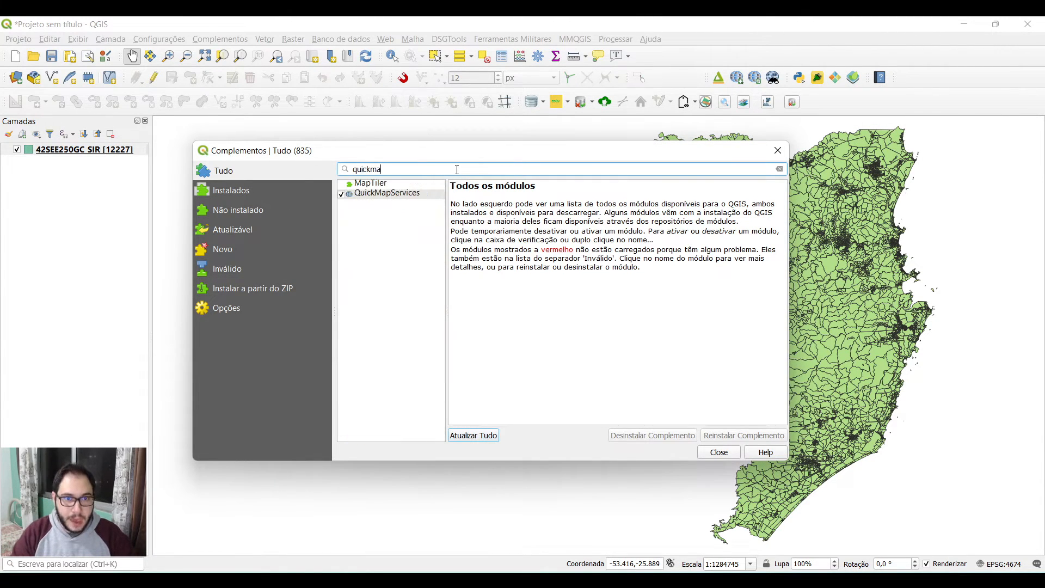
pyautogui.click(401, 194)
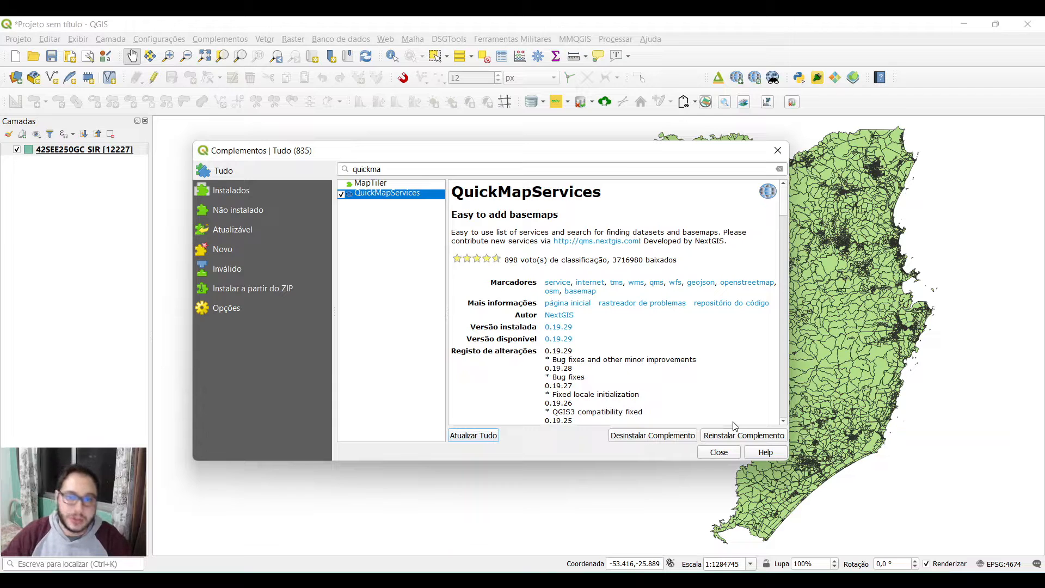
pyautogui.click(778, 150)
# View the contributed pack option under More services in the QuickMapServices settings and close them without changes.
pyautogui.click(392, 43)
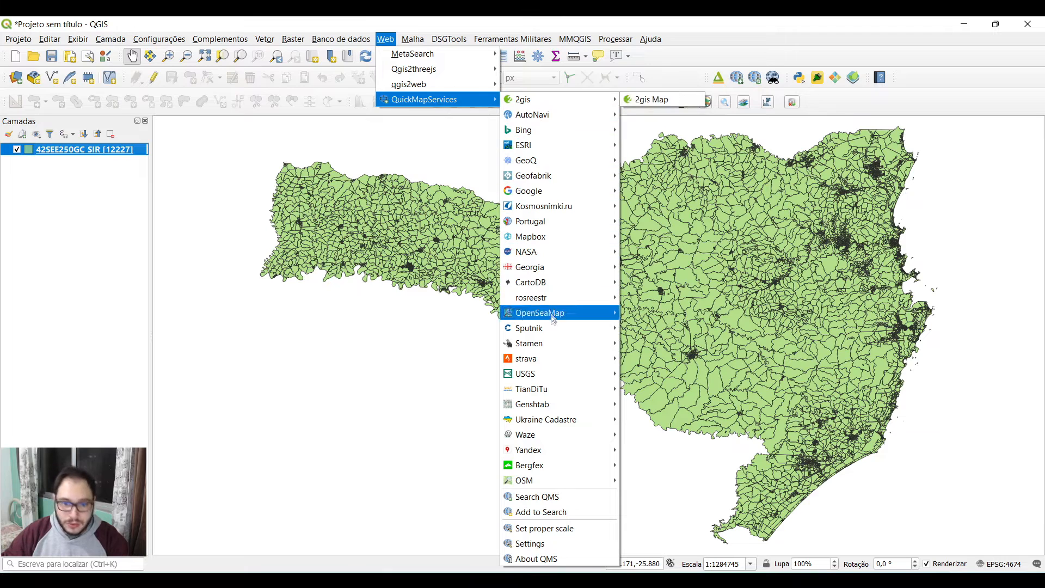
pyautogui.moveTo(551, 119)
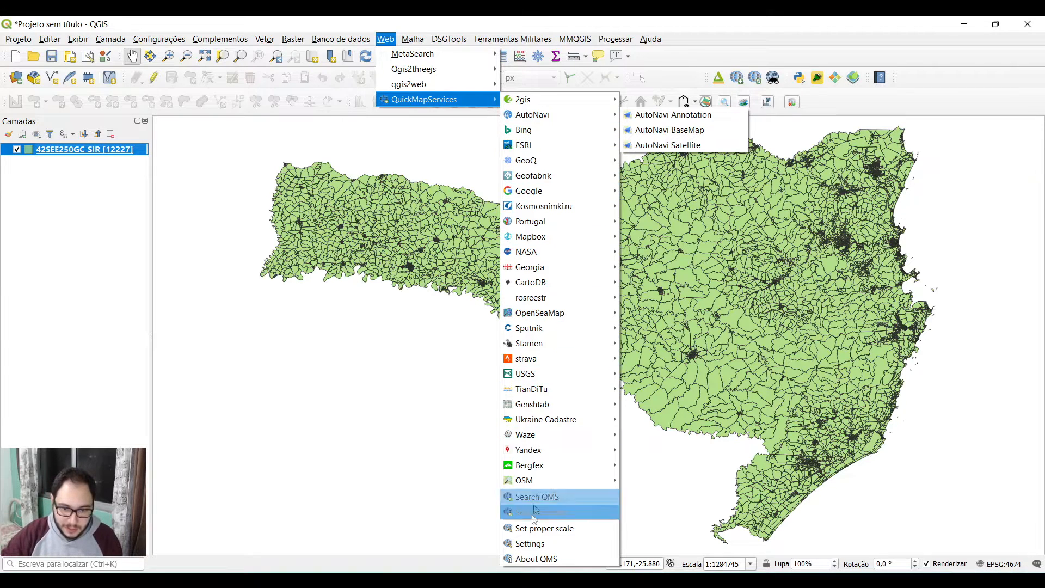
pyautogui.click(530, 544)
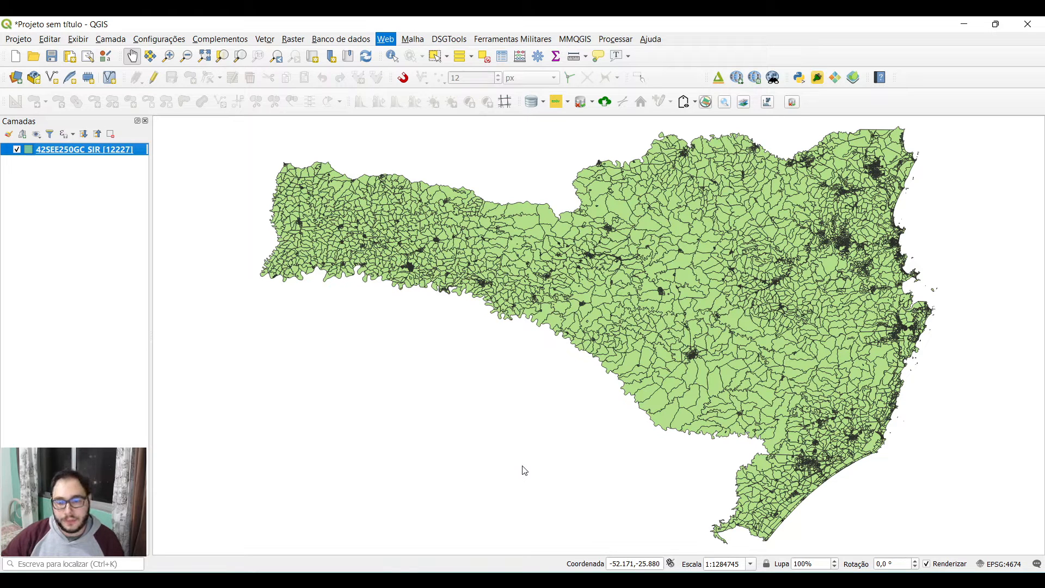
pyautogui.click(579, 195)
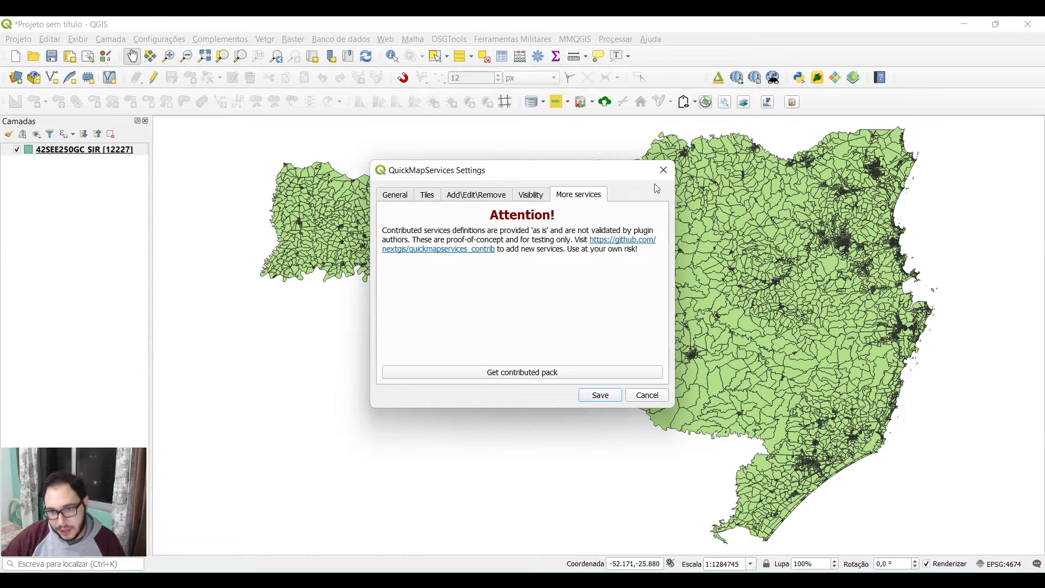
pyautogui.click(663, 169)
# Add the Google Satellite basemap from QuickMapServices to the project.
pyautogui.click(385, 39)
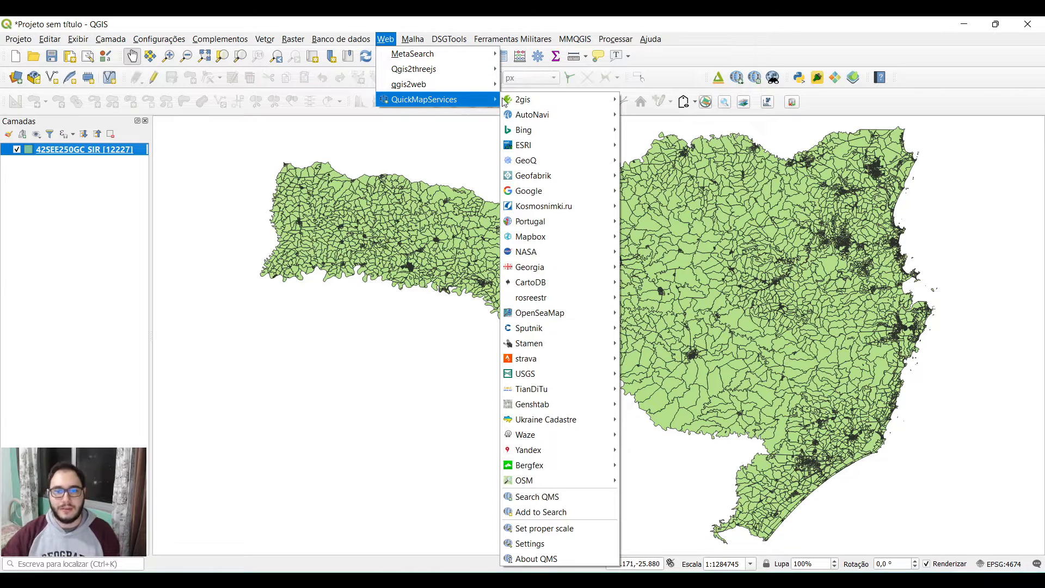
pyautogui.moveTo(558, 227)
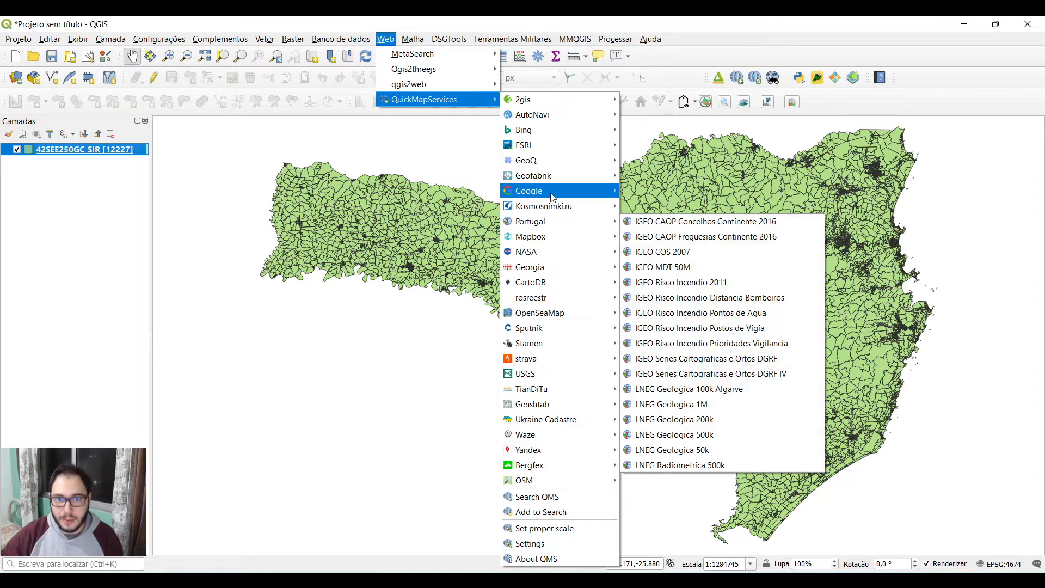
pyautogui.moveTo(555, 196)
pyautogui.click(682, 238)
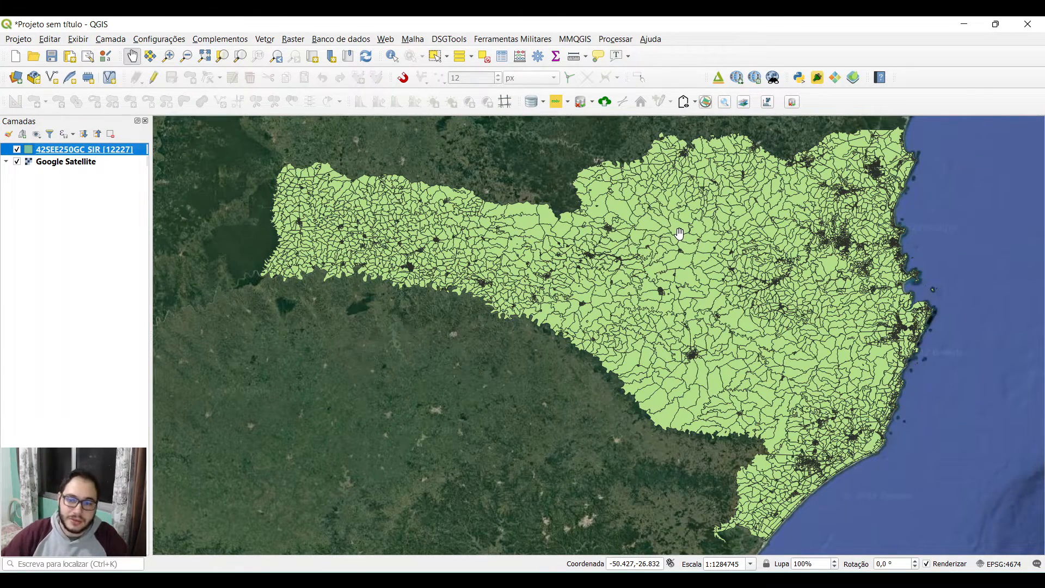
# View the satellite imagery around Florianópolis without the census sectors, then hide Google Satellite and show the 42SEE250GC_SIR layer again.
pyautogui.scroll(-1, 693, 341)
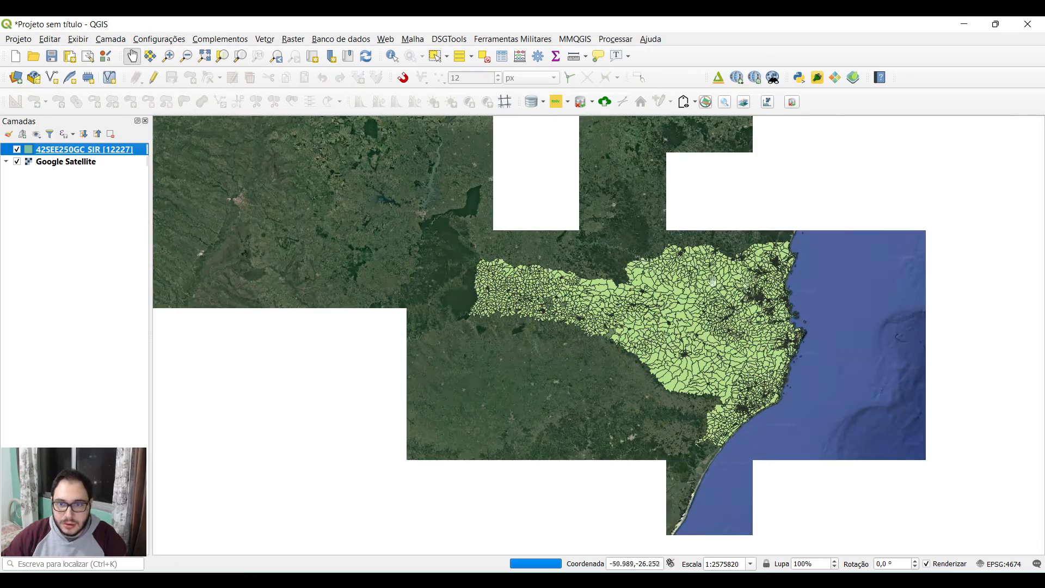
pyautogui.scroll(2, 811, 332)
pyautogui.scroll(1, 793, 346)
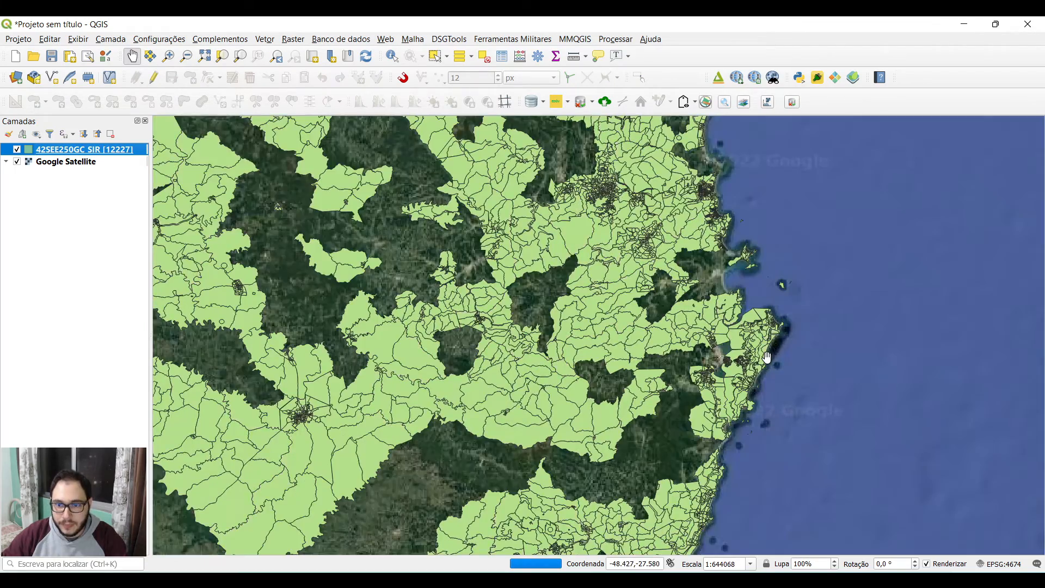
pyautogui.click(17, 149)
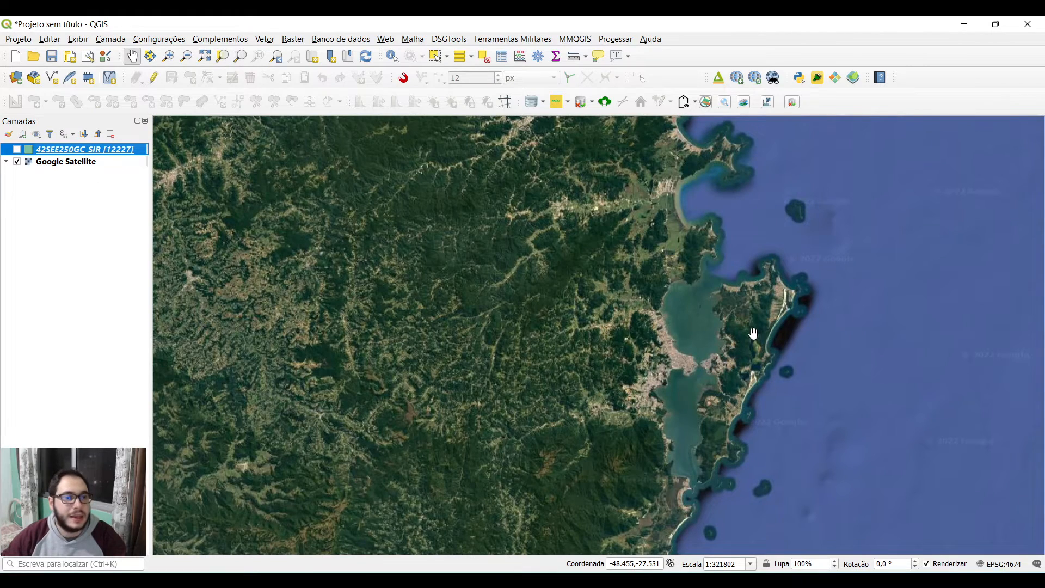
pyautogui.click(17, 162)
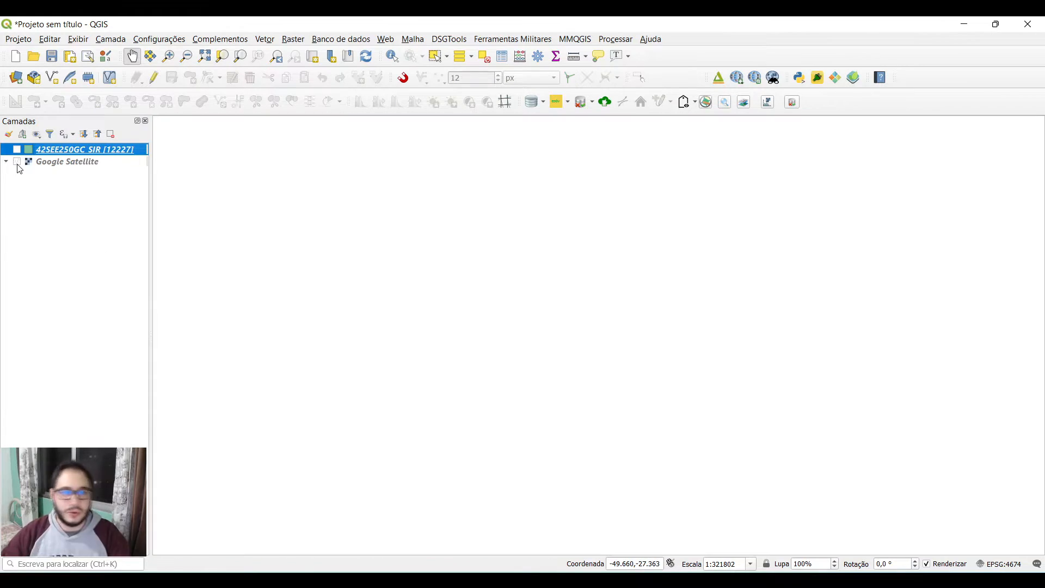
pyautogui.click(17, 149)
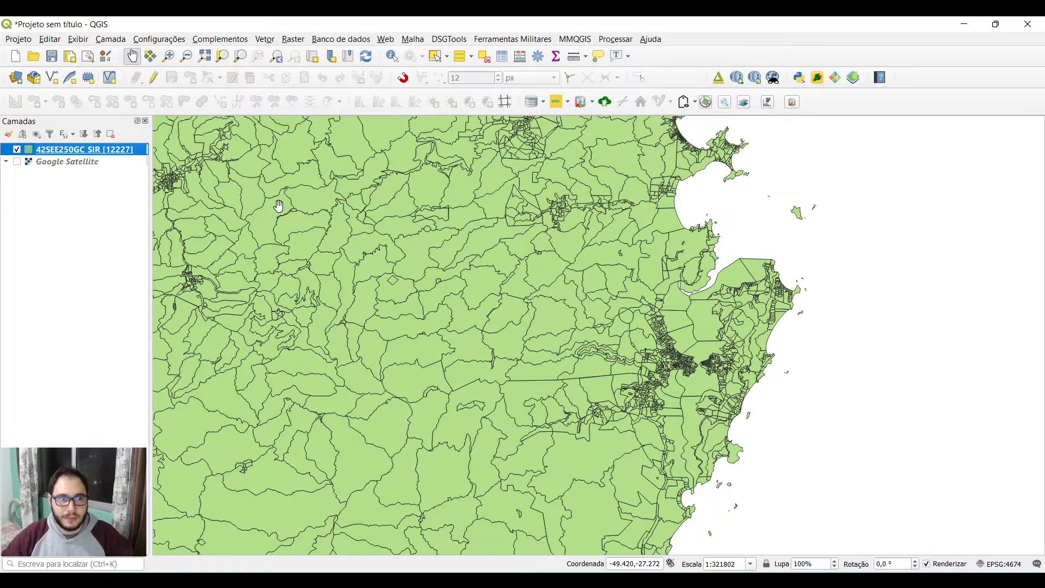
pyautogui.moveTo(337, 466); pyautogui.dragTo(350, 466)
pyautogui.press('F1')
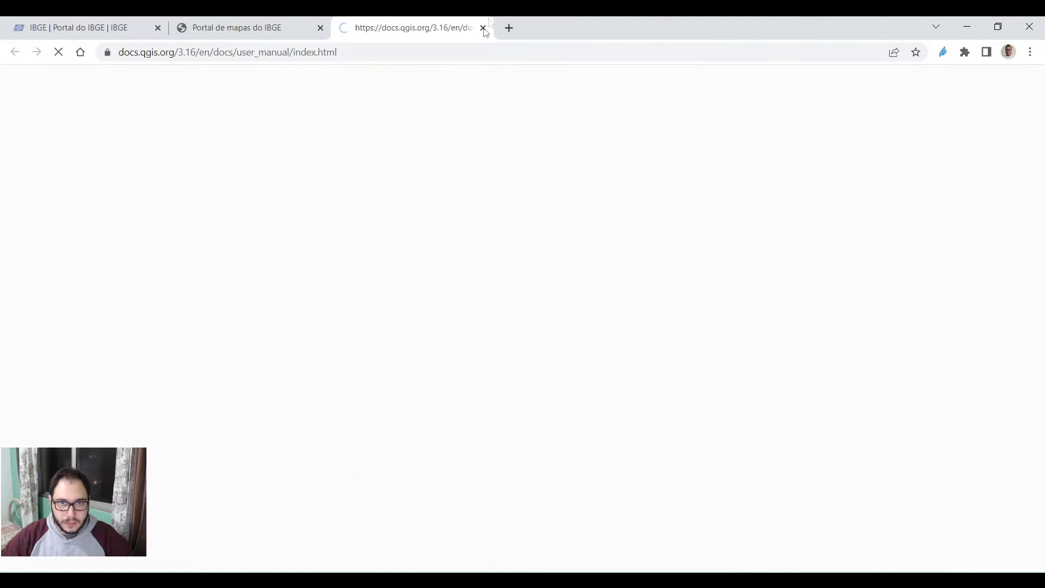
pyautogui.click(482, 28)
pyautogui.moveTo(146, 580)
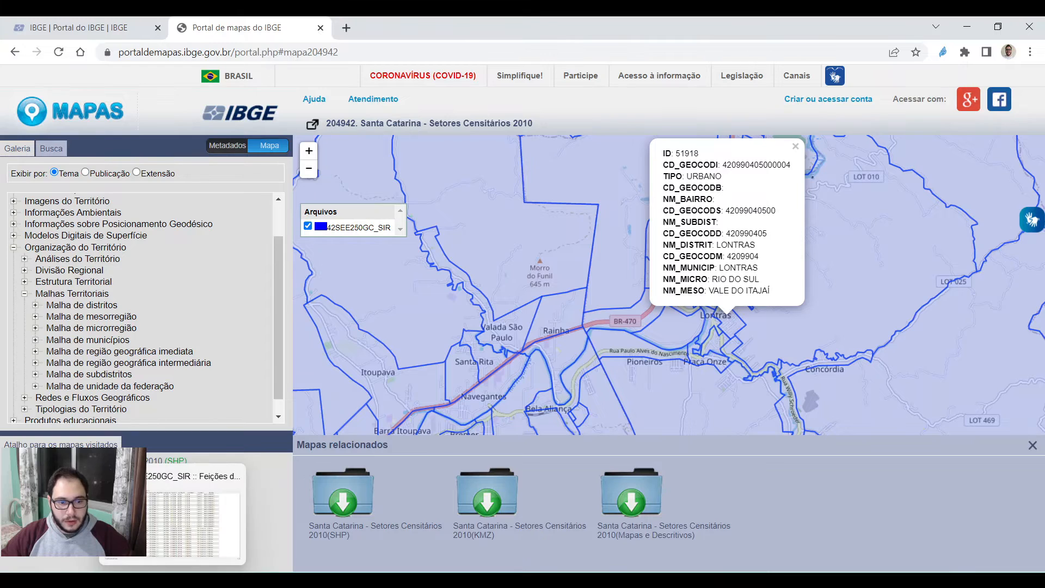
pyautogui.click(93, 520)
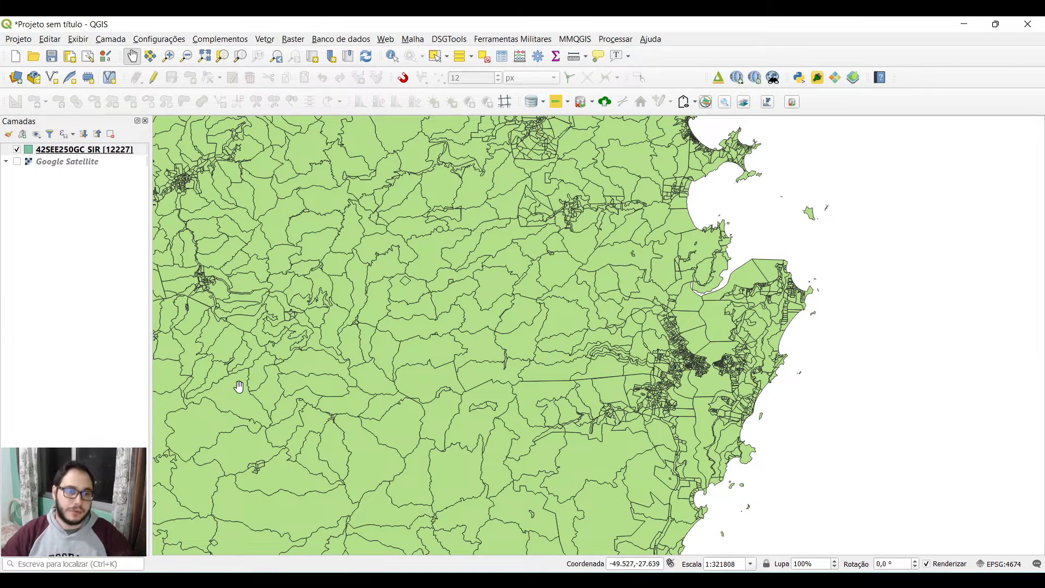
pyautogui.click(113, 153)
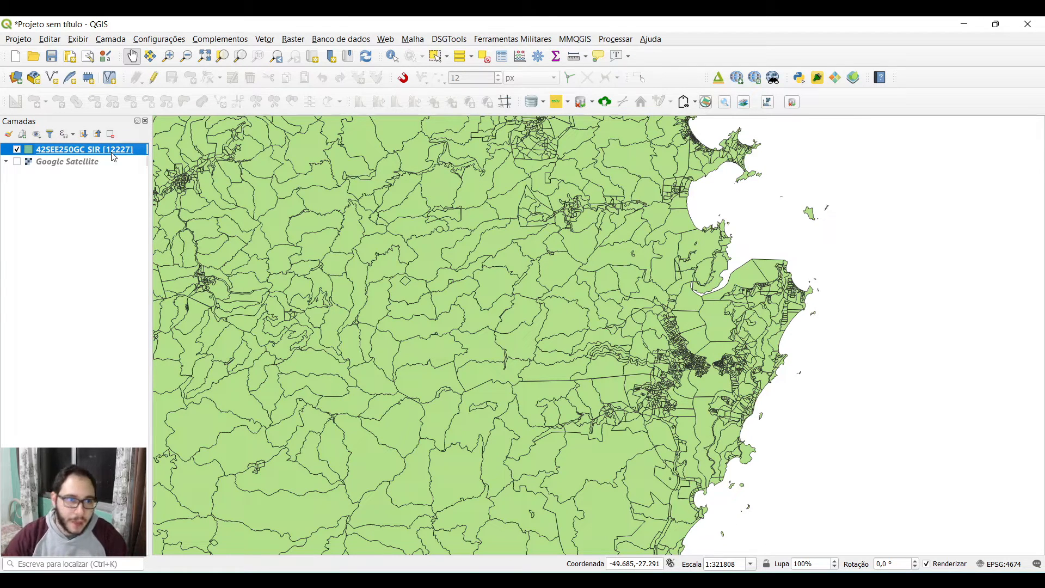
pyautogui.click(447, 58)
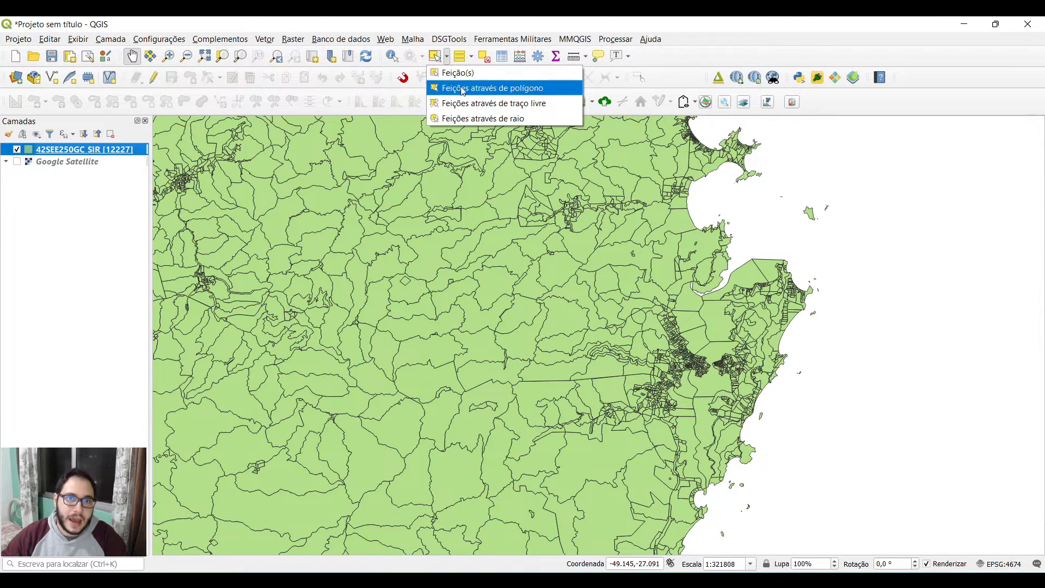
pyautogui.click(471, 57)
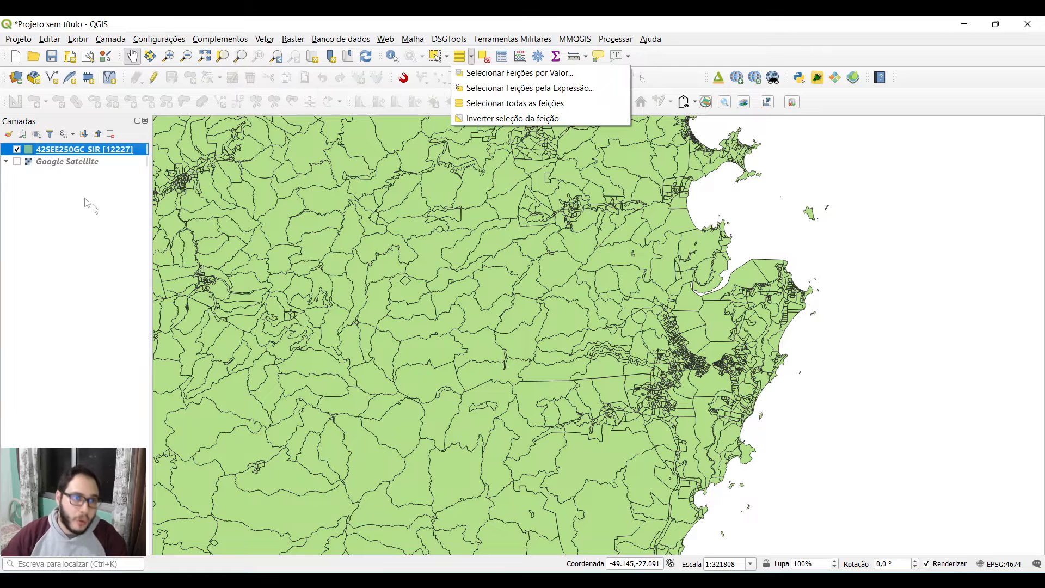
# Open the attribute table of the 42SEE250GC_SIR layer and maximize its window.
pyautogui.rightClick(103, 152)
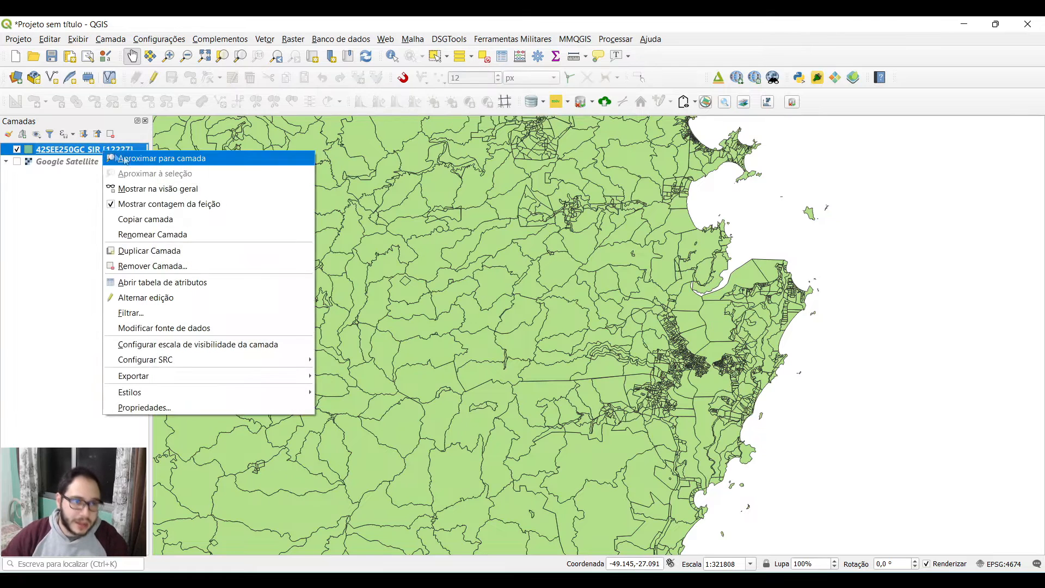
pyautogui.click(192, 285)
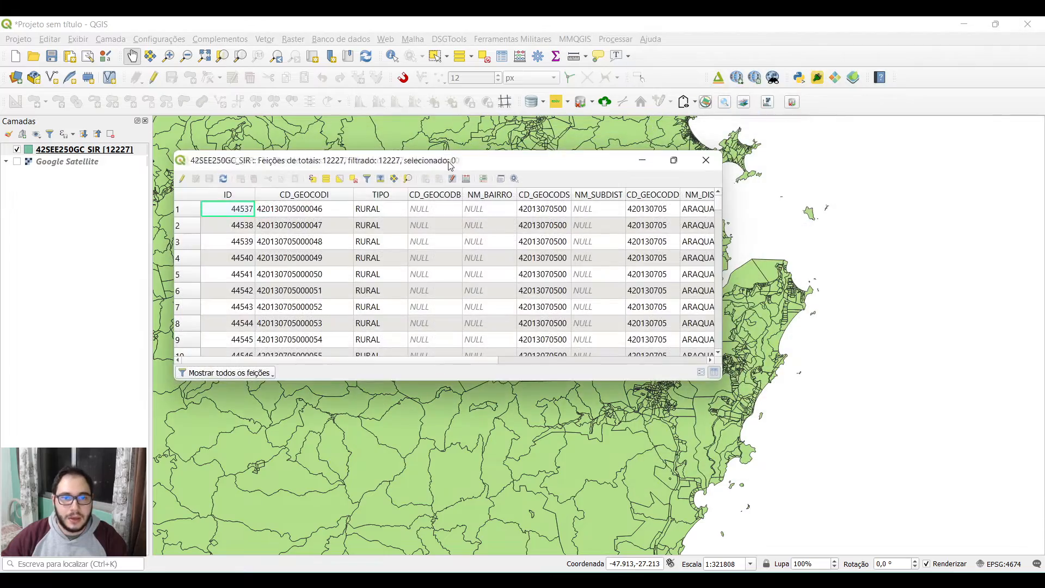
pyautogui.doubleClick(449, 165)
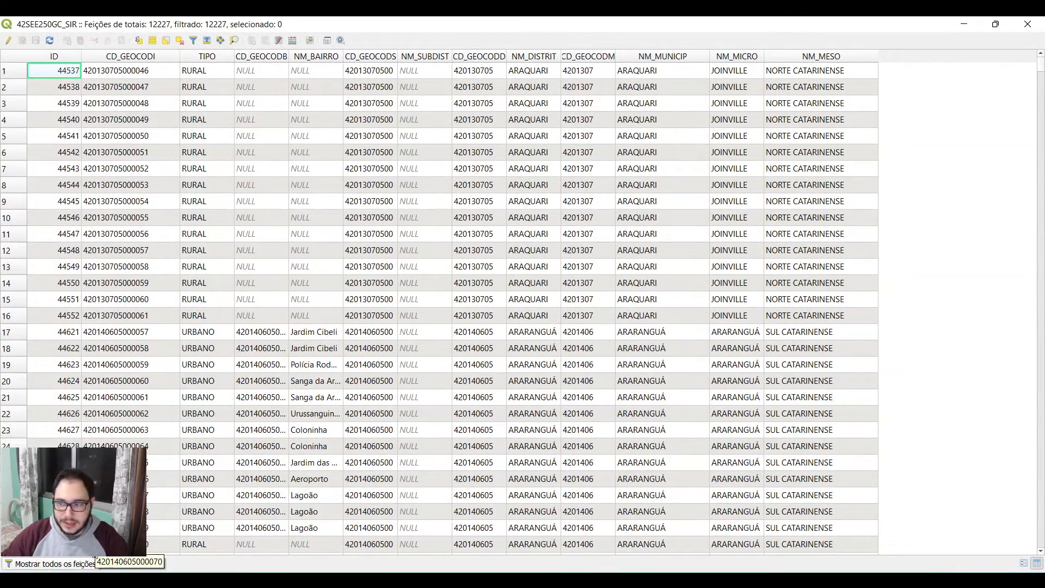
# Start an advanced expression filter for the attribute table with the NM_MUNICIP field from the Campo e Valores group.
pyautogui.click(59, 564)
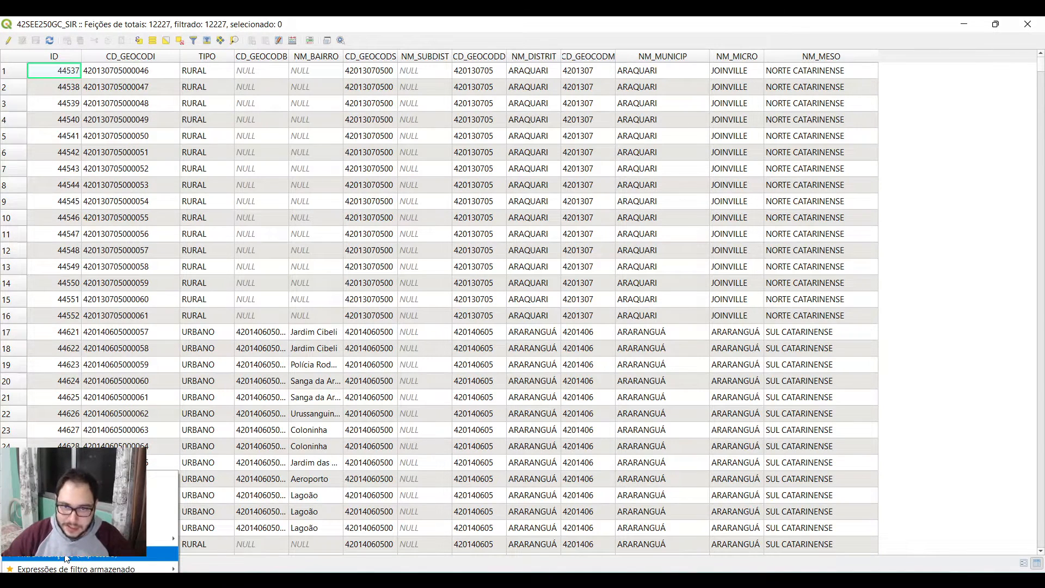
pyautogui.click(66, 555)
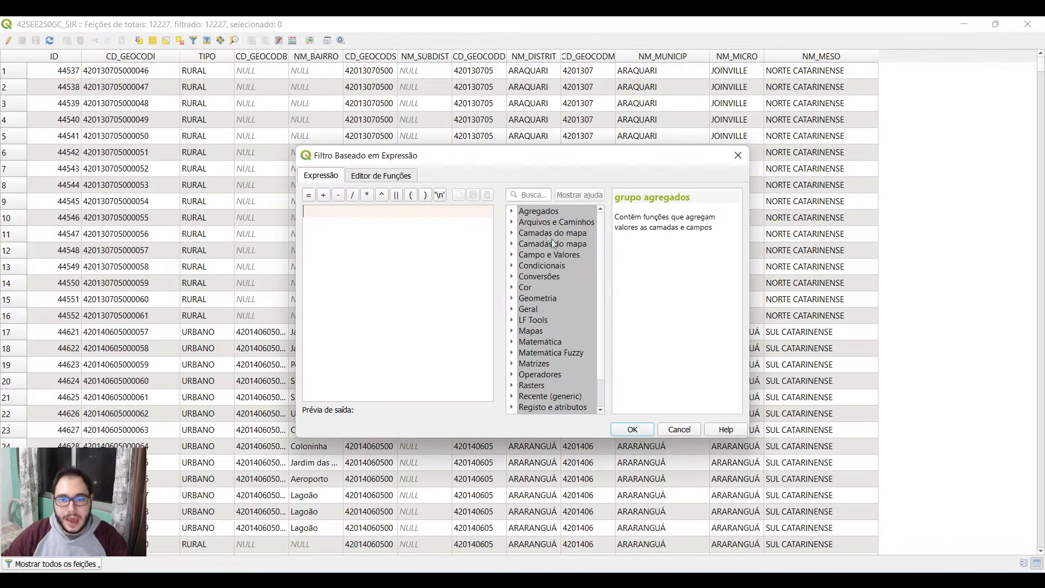
pyautogui.moveTo(506, 159); pyautogui.dragTo(493, 150)
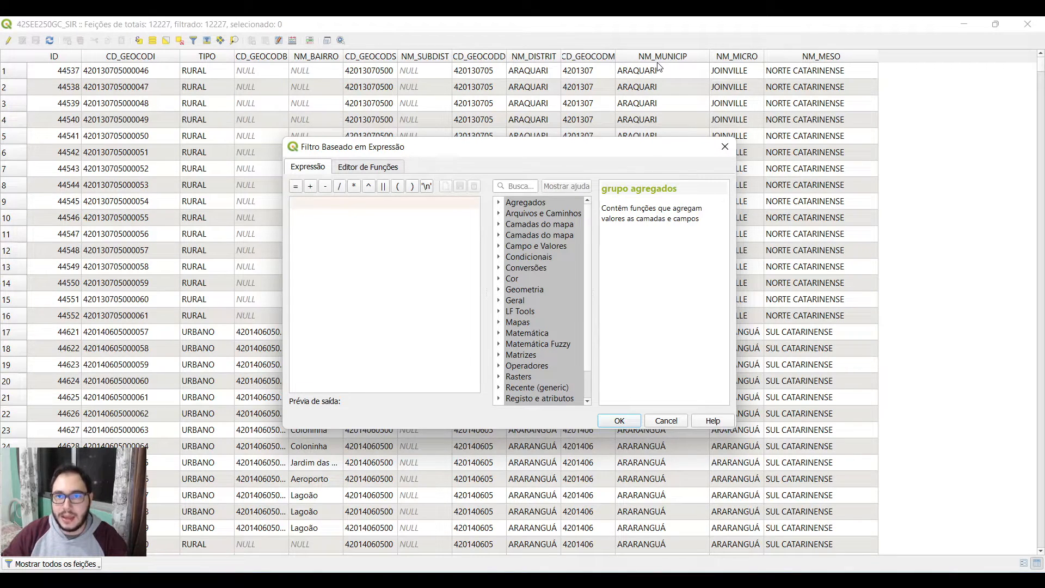
pyautogui.click(536, 246)
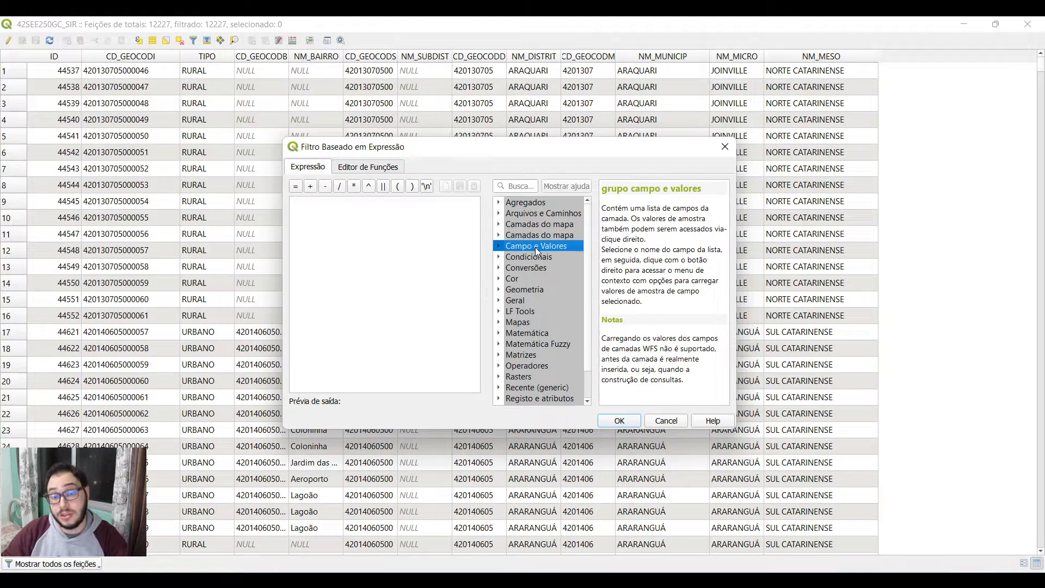
pyautogui.doubleClick(534, 247)
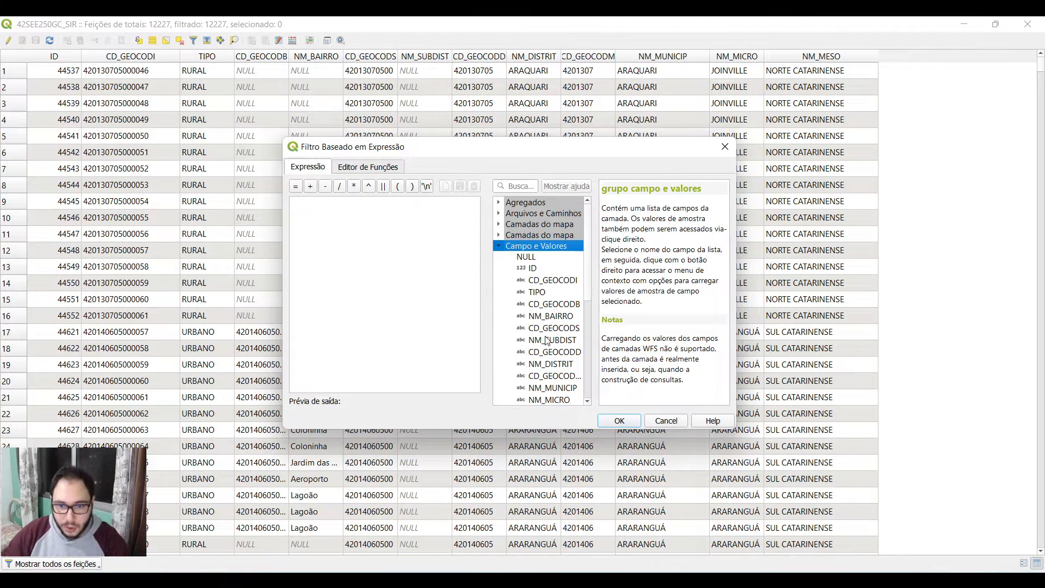
pyautogui.click(551, 389)
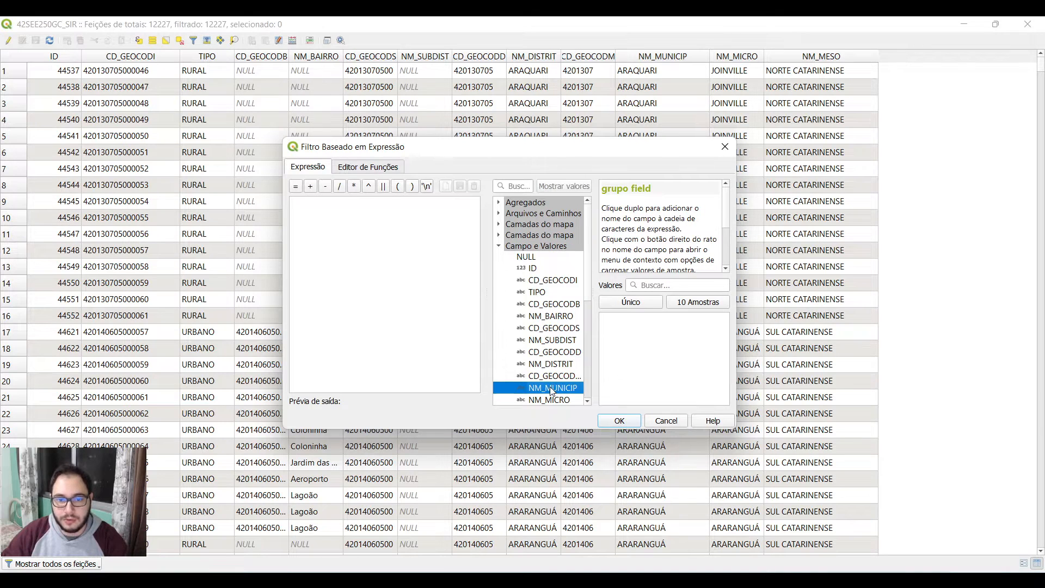
pyautogui.doubleClick(551, 389)
pyautogui.moveTo(361, 205); pyautogui.dragTo(292, 205)
pyautogui.moveTo(374, 205); pyautogui.dragTo(273, 204)
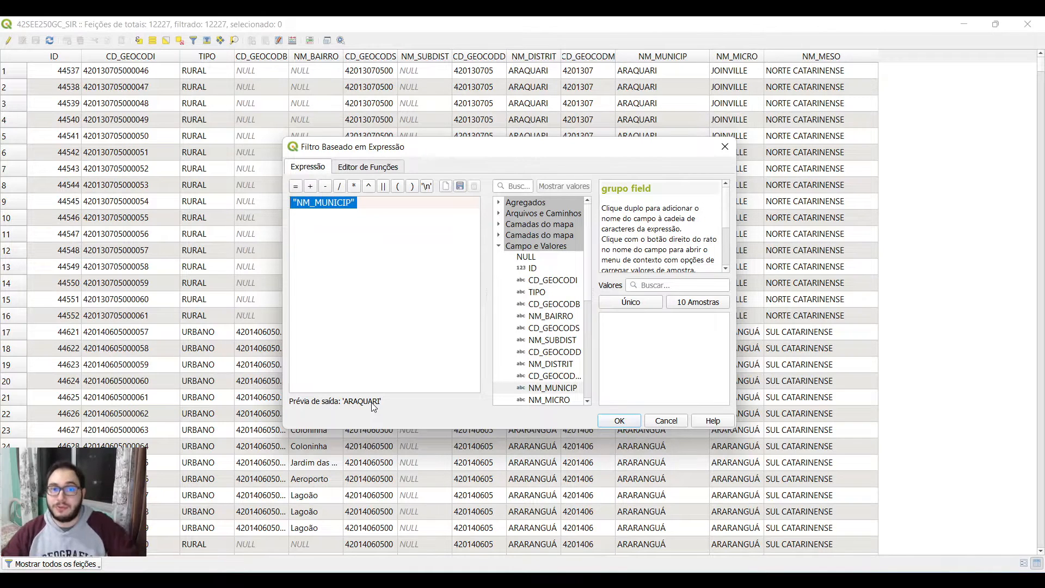
pyautogui.click(392, 205)
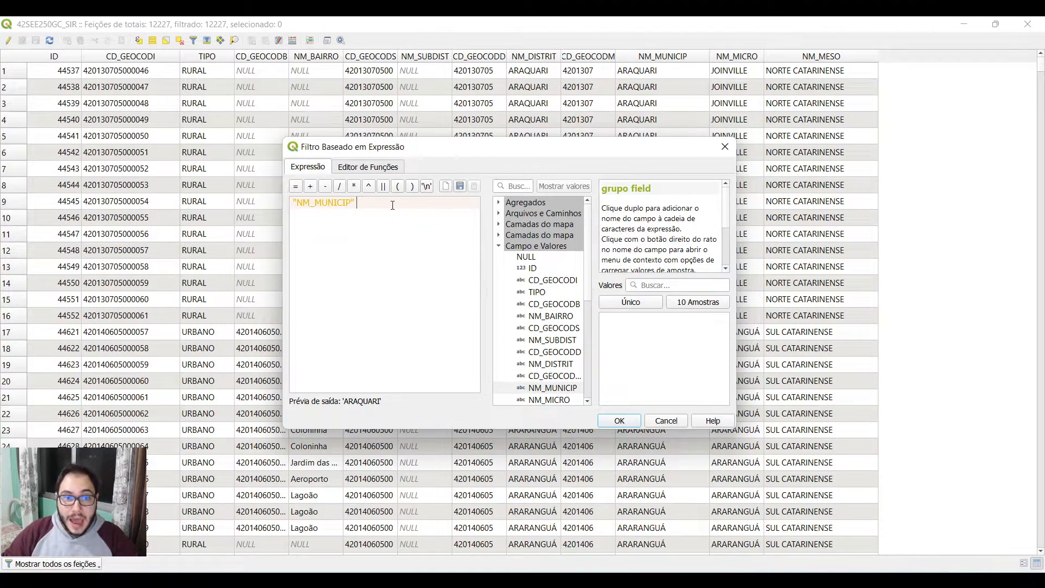
# Complete the filter expression with an equals operator and the value 'BRUSQUE', found among the field's unique values by searching for "bru".
pyautogui.click(297, 186)
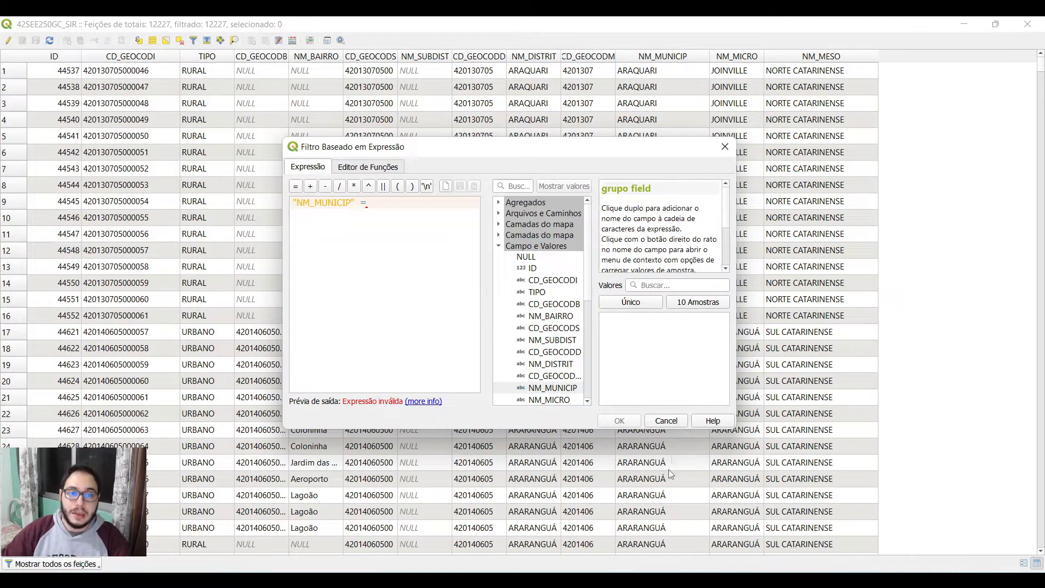
pyautogui.moveTo(357, 203); pyautogui.dragTo(293, 206)
pyautogui.click(294, 205)
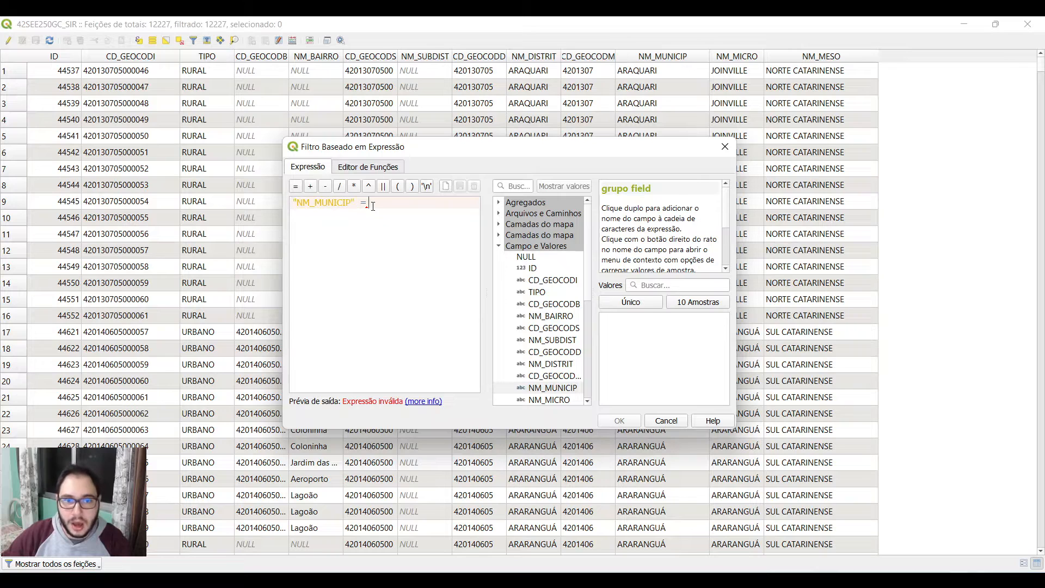
pyautogui.click(630, 304)
pyautogui.click(651, 330)
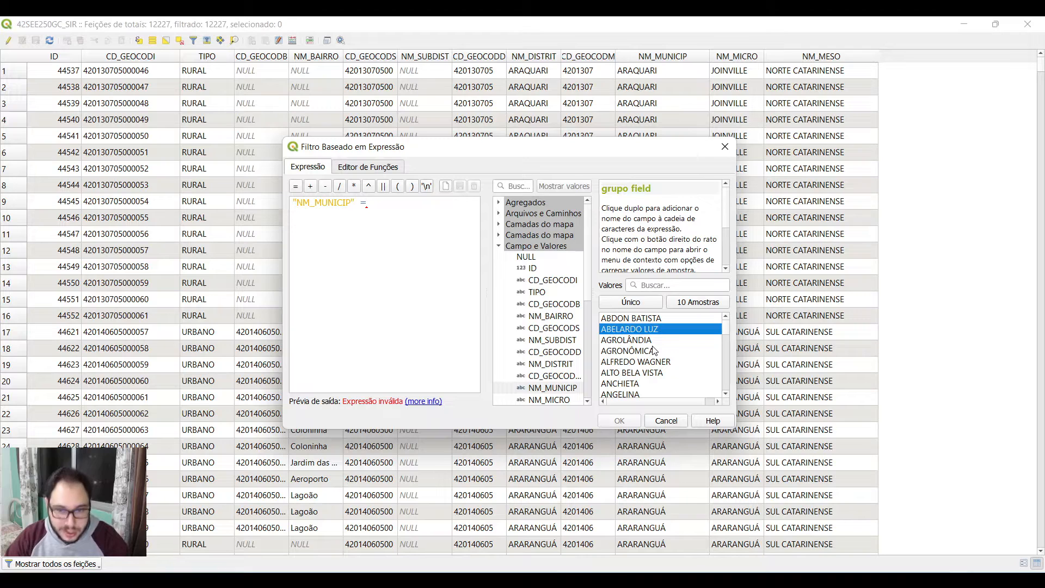
pyautogui.click(670, 287)
pyautogui.write('bru')
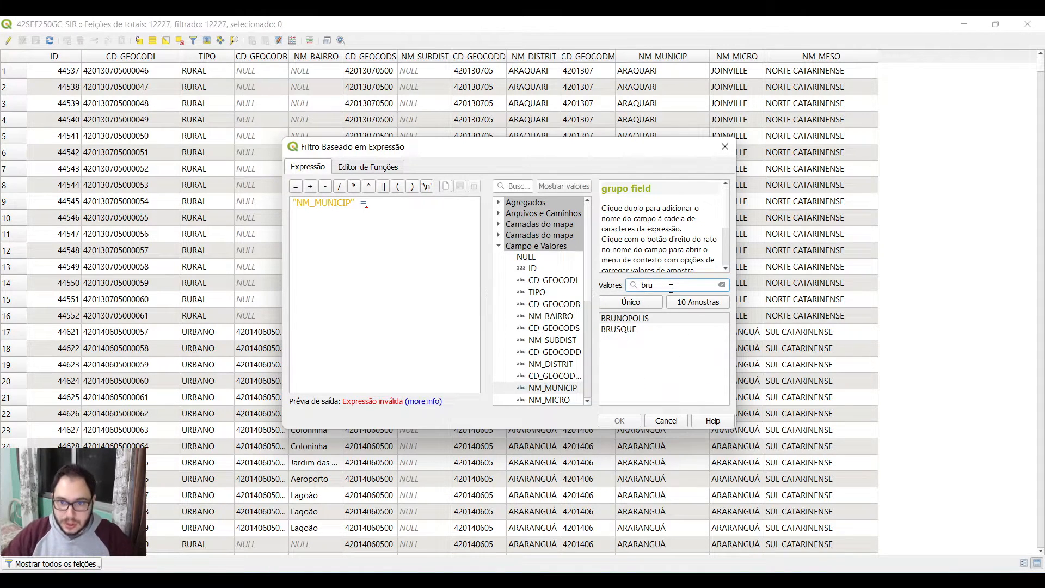
pyautogui.click(626, 330)
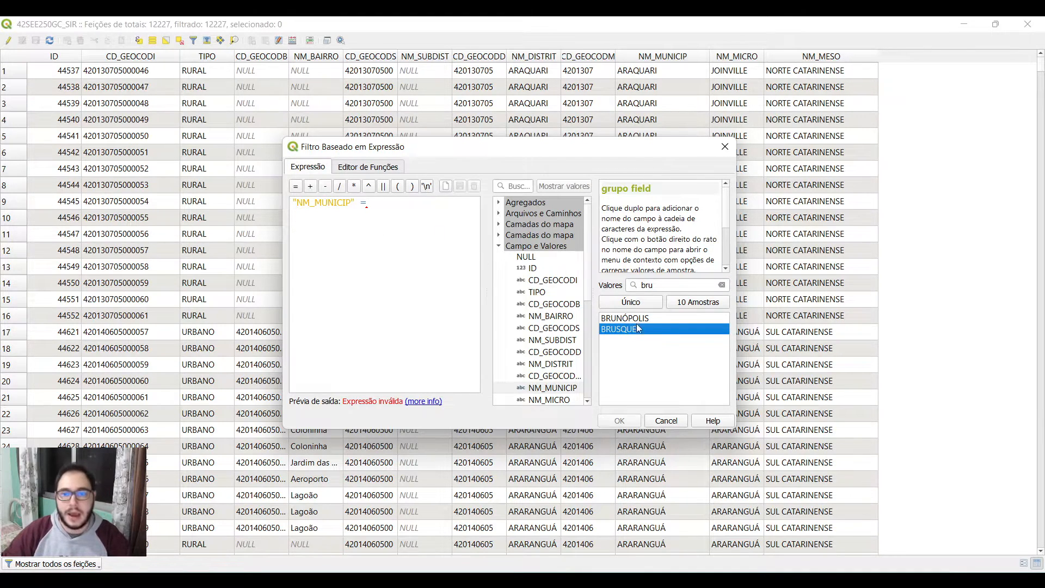
pyautogui.doubleClick(639, 330)
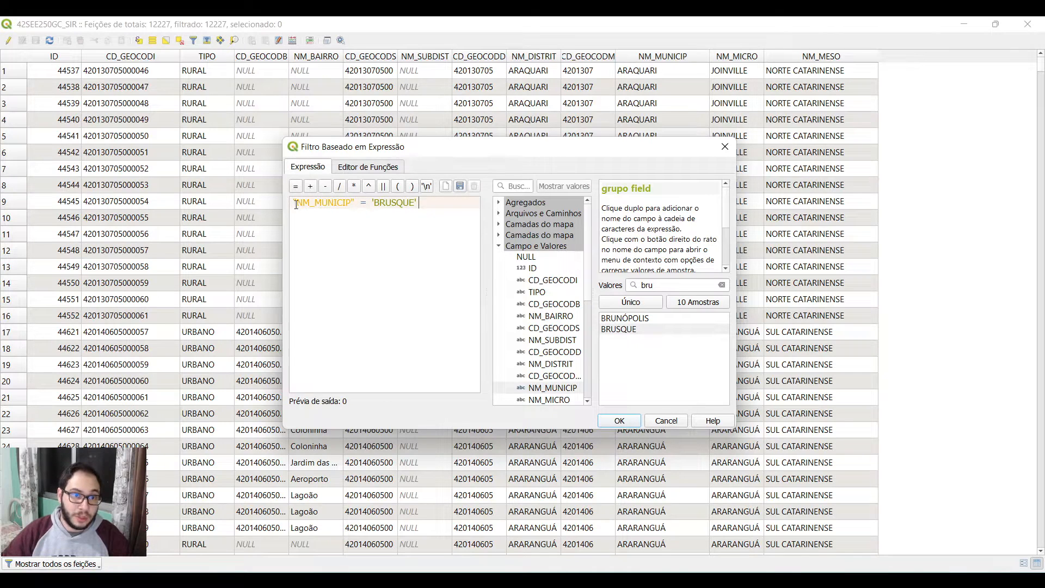
# Review the parts of the expression "NM_MUNICIP" = 'BRUSQUE' and apply it as the table's filter.
pyautogui.moveTo(355, 202); pyautogui.dragTo(290, 201)
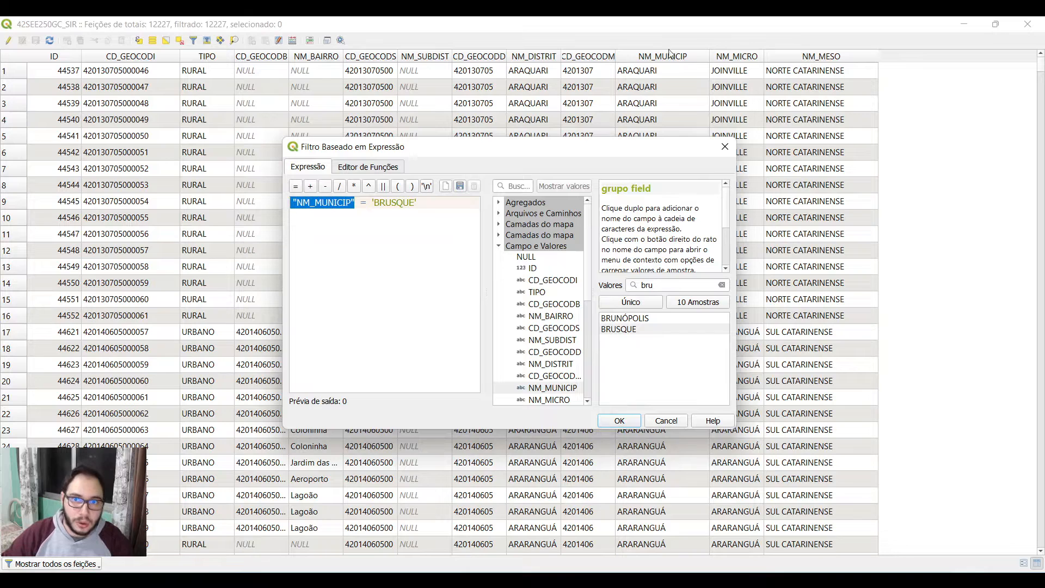
pyautogui.click(355, 203)
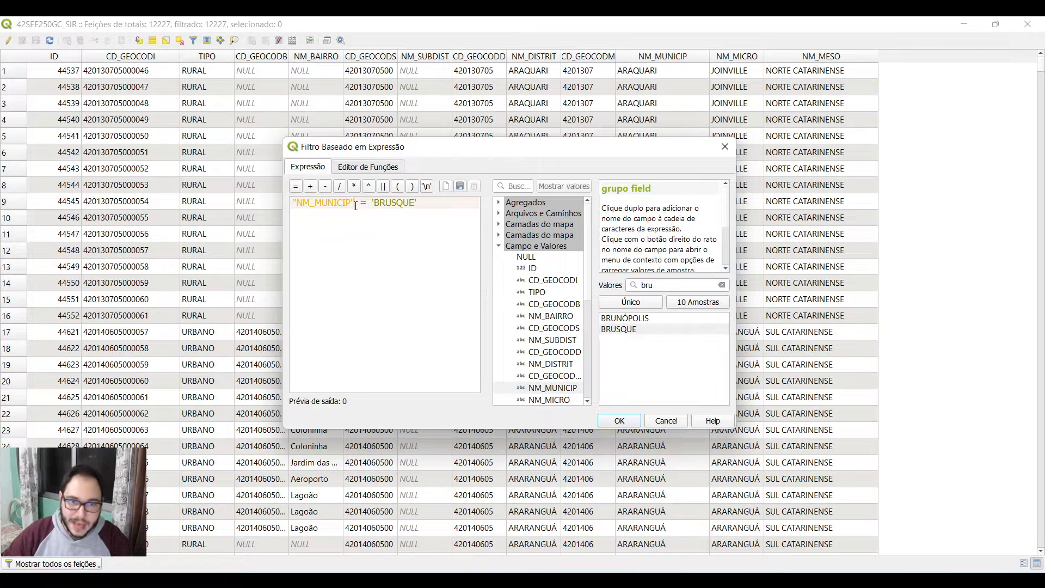
pyautogui.moveTo(374, 203)
pyautogui.mouseDown()
pyautogui.moveTo(415, 203)
pyautogui.moveTo(376, 201)
pyautogui.mouseUp()
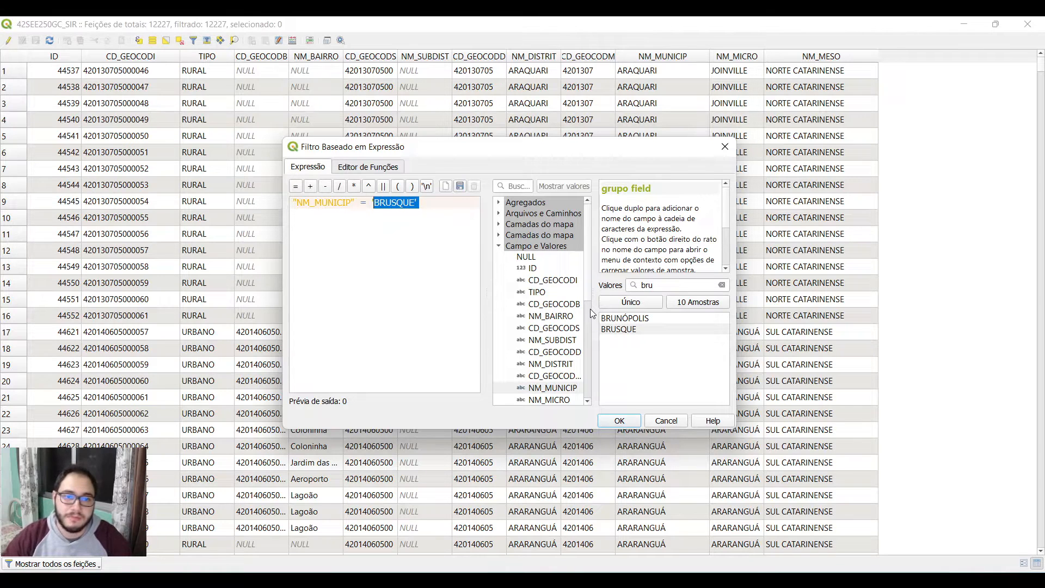
pyautogui.click(422, 204)
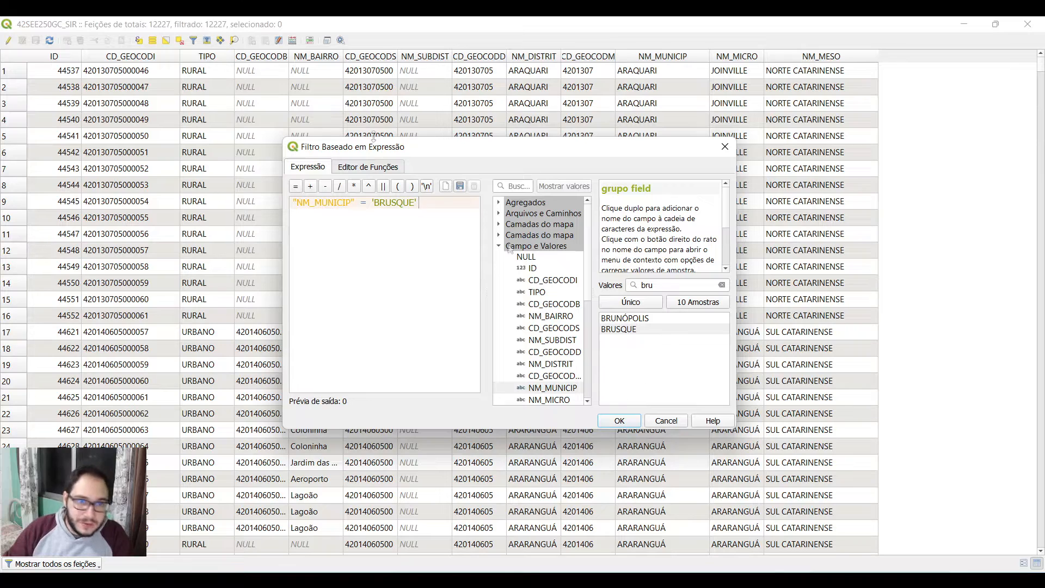
pyautogui.click(630, 421)
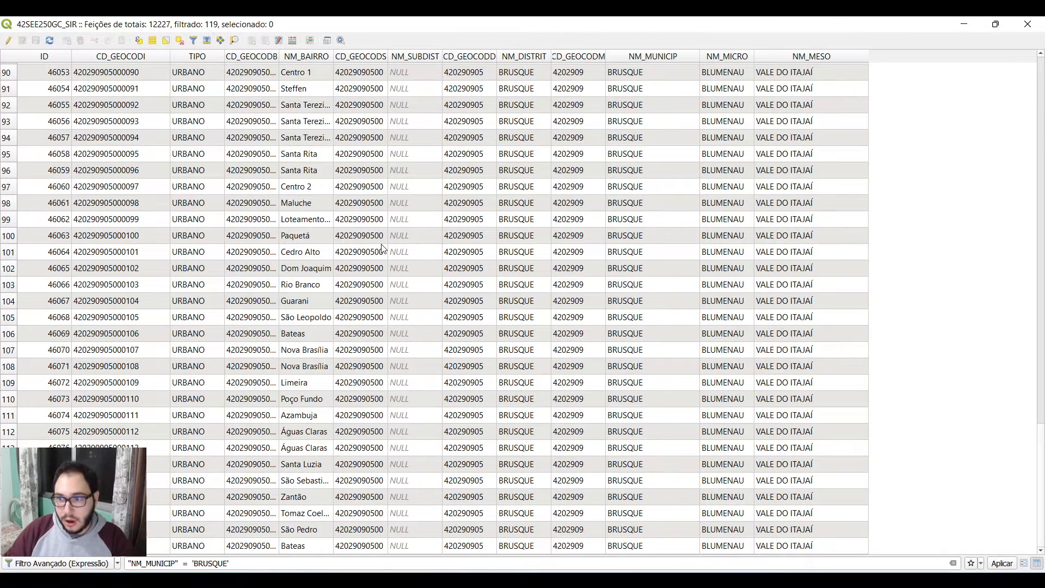
# Look through the filtered Brusque sectors from first to last row, examining their TIPO and NM_BAIRRO values.
pyautogui.scroll(10, 394, 284)
pyautogui.scroll(20, 394, 284)
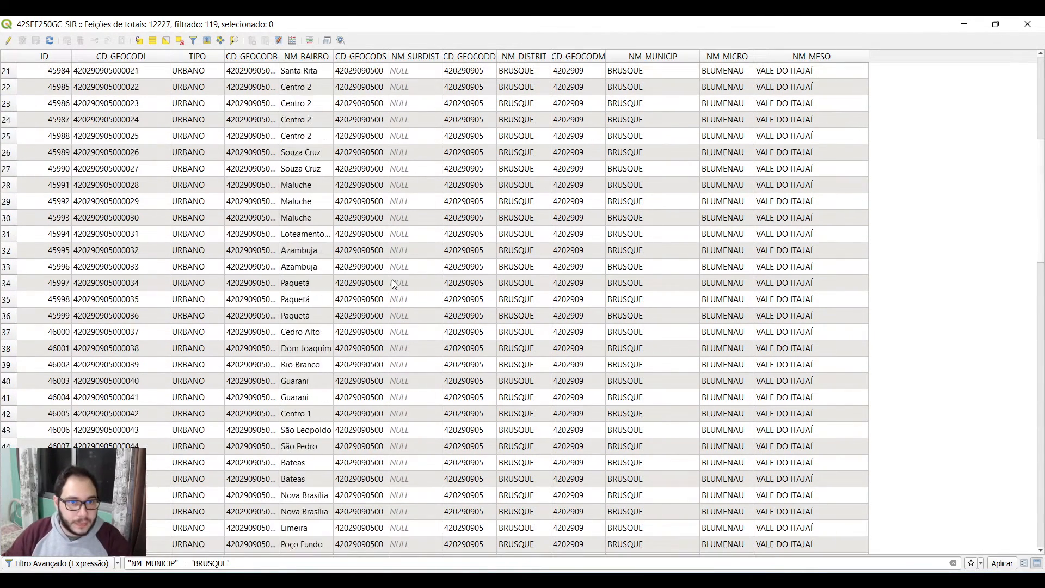
pyautogui.scroll(-20, 394, 283)
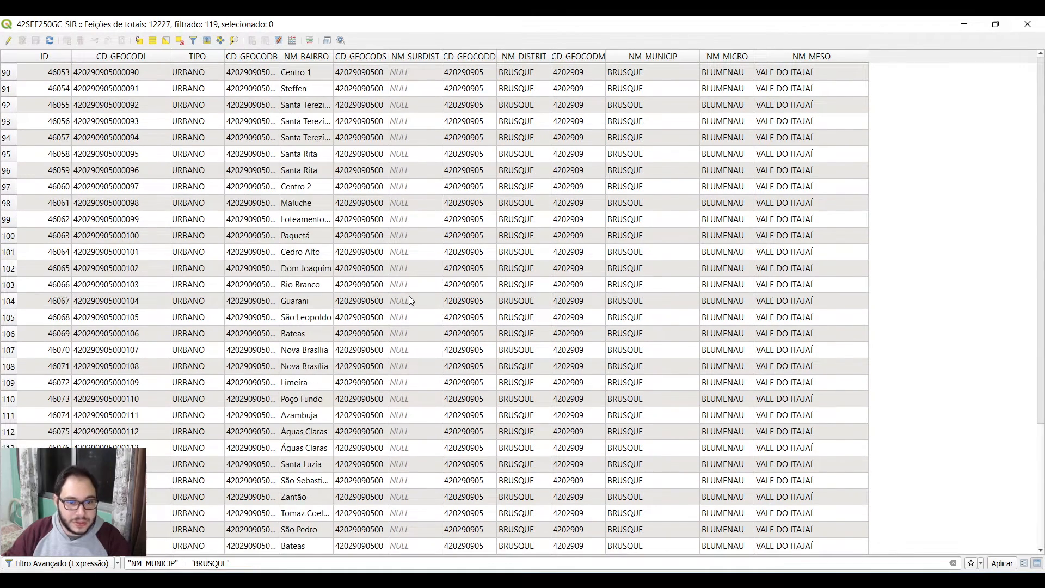
pyautogui.scroll(6, 410, 300)
pyautogui.scroll(20, 409, 296)
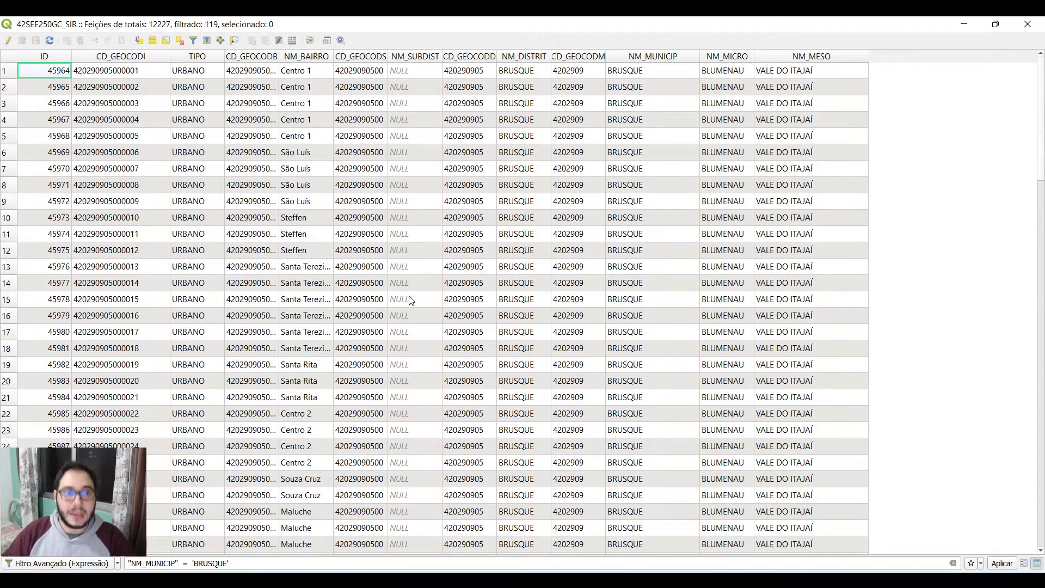
pyautogui.scroll(-5, 212, 245)
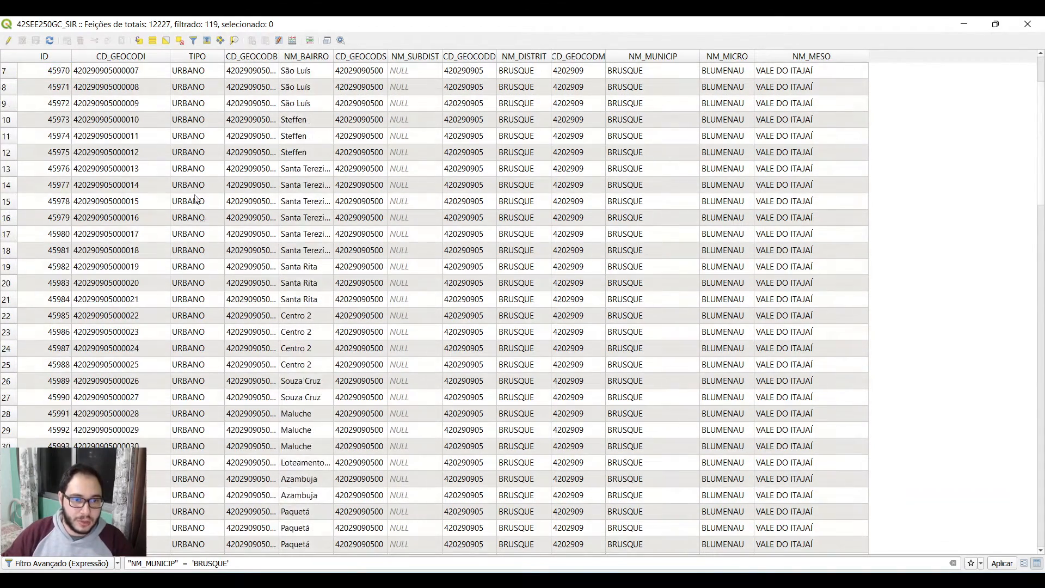
pyautogui.scroll(5, 313, 142)
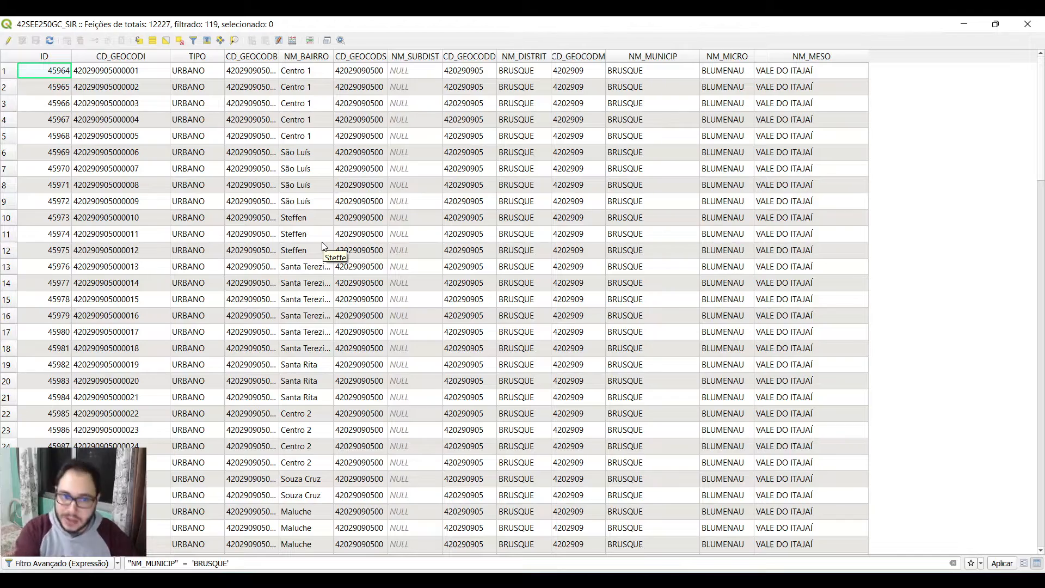
pyautogui.scroll(-12, 323, 244)
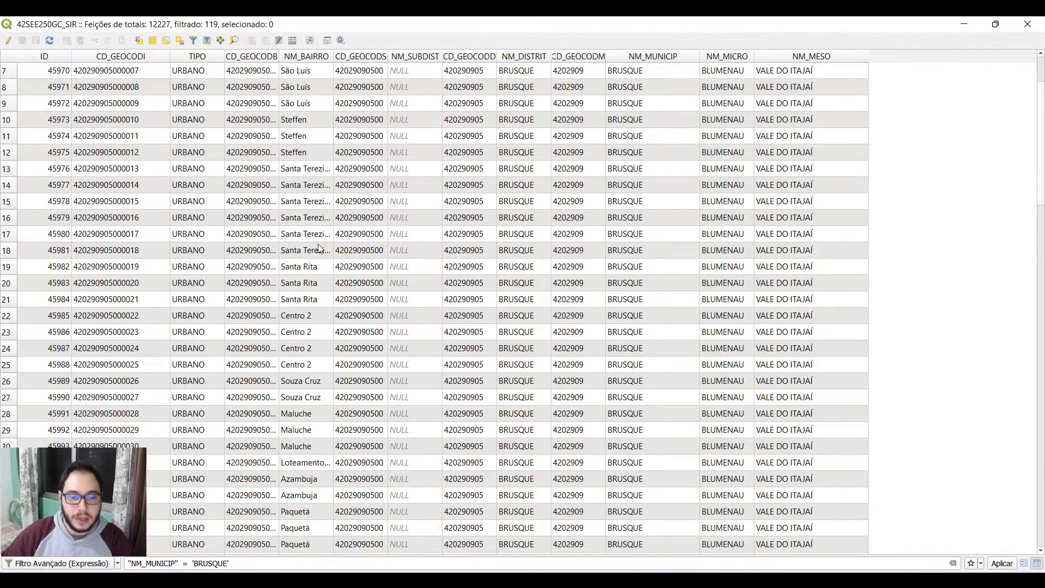
pyautogui.scroll(-8, 291, 262)
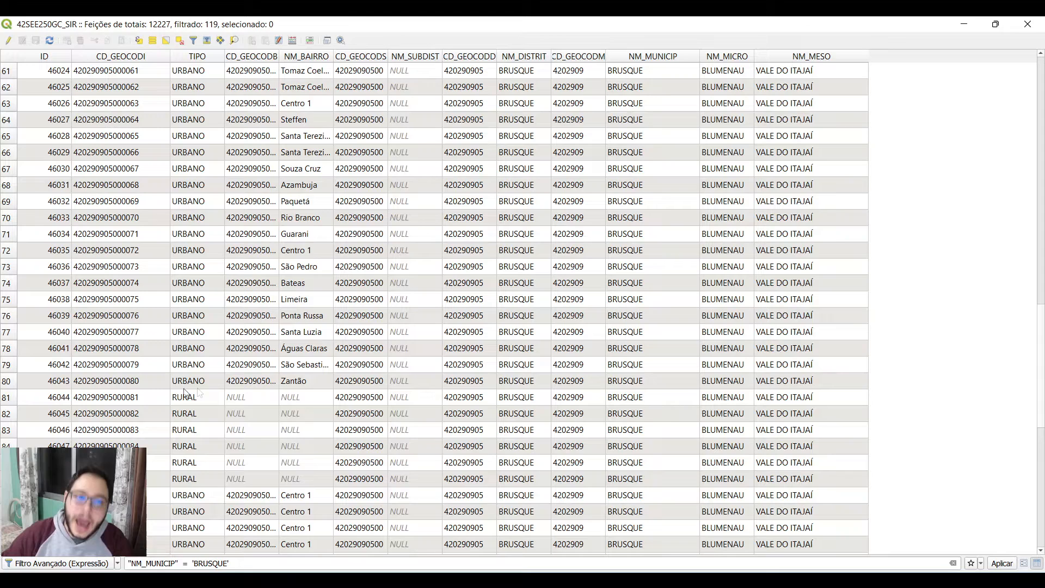
pyautogui.scroll(-2, 207, 410)
pyautogui.scroll(-4, 315, 334)
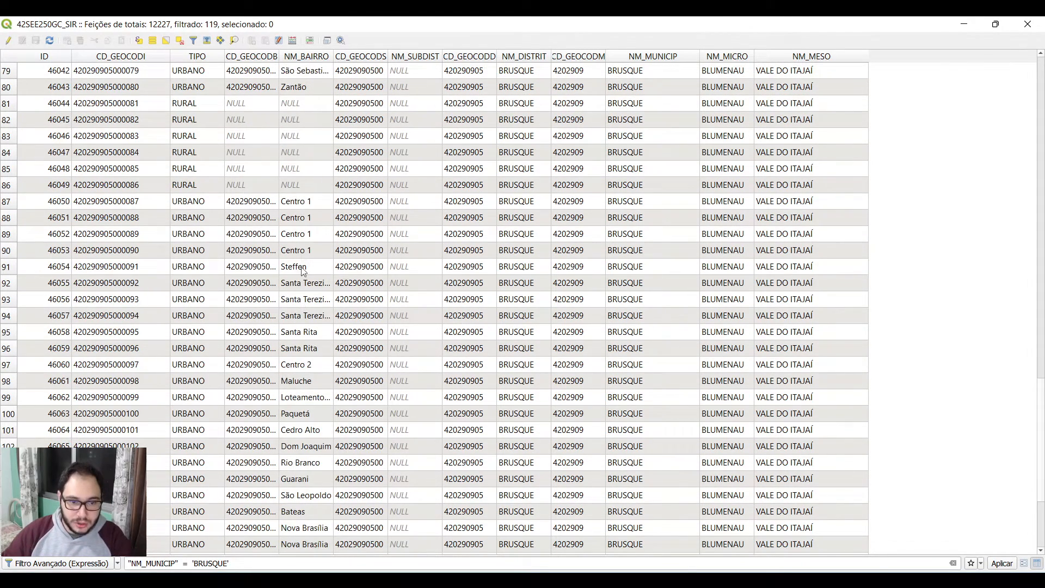
pyautogui.scroll(-4, 303, 270)
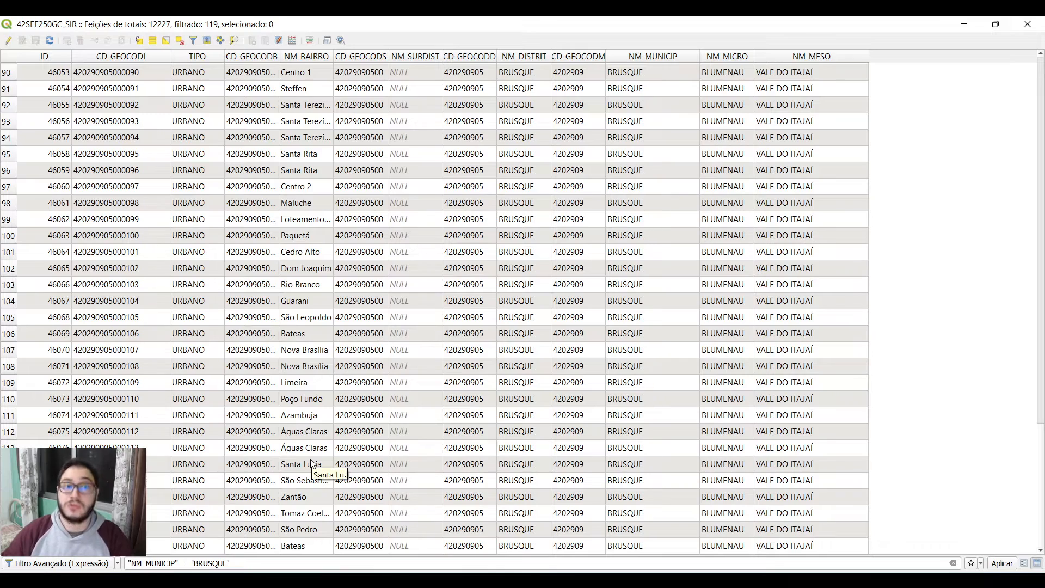
pyautogui.scroll(20, 313, 463)
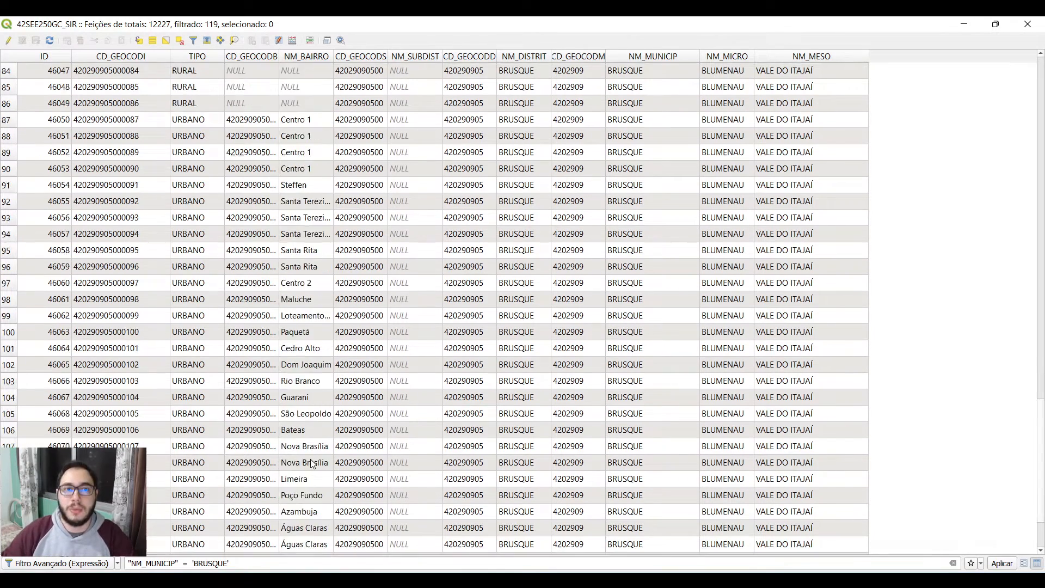
pyautogui.scroll(2, 313, 463)
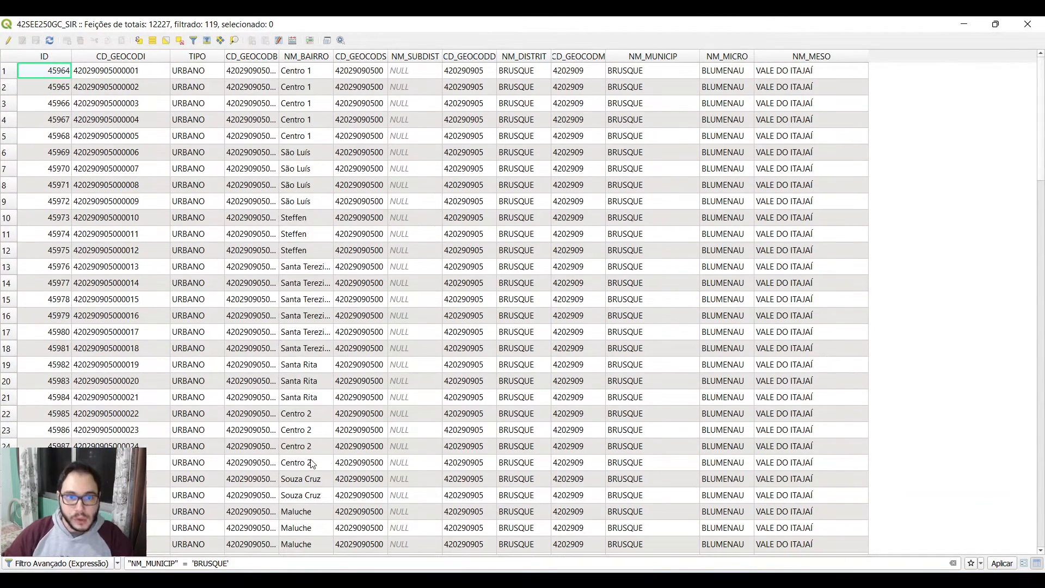
# Sort the filtered sectors by NM_BAIRRO in ascending order and look through the neighbourhoods.
pyautogui.click(308, 57)
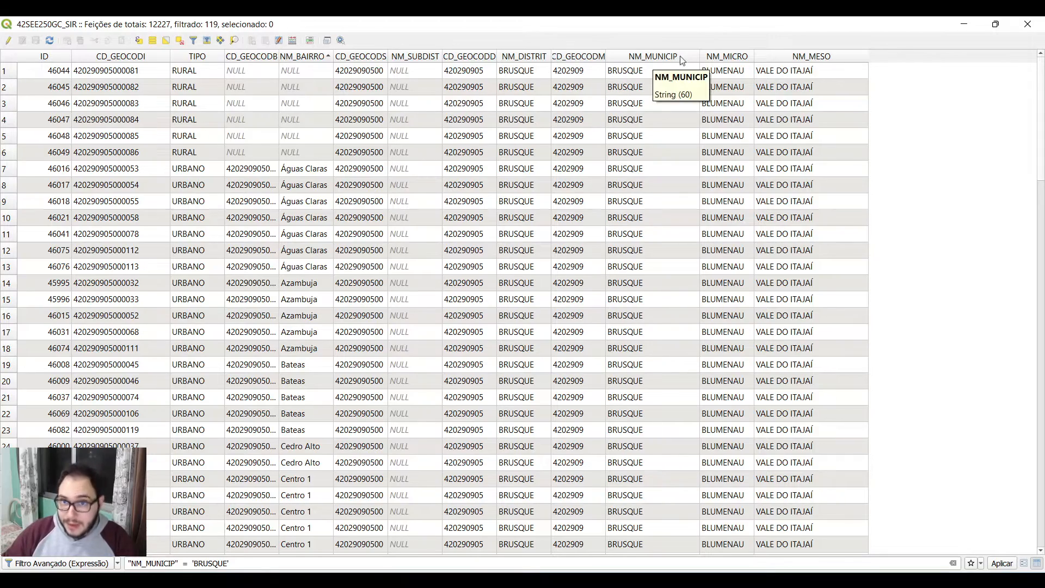
pyautogui.scroll(-2, 630, 212)
pyautogui.scroll(-14, 636, 239)
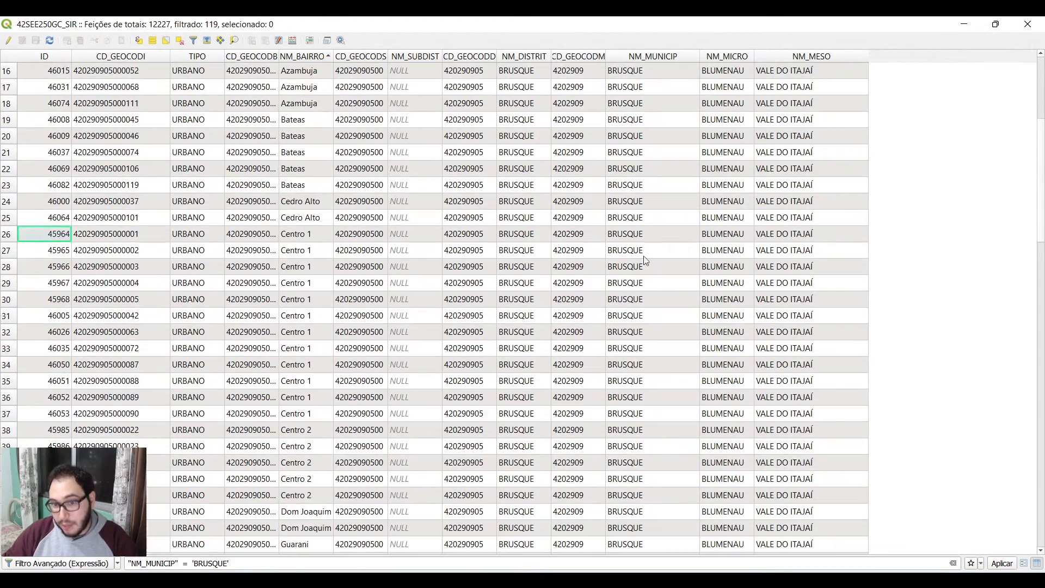
pyautogui.scroll(-14, 650, 268)
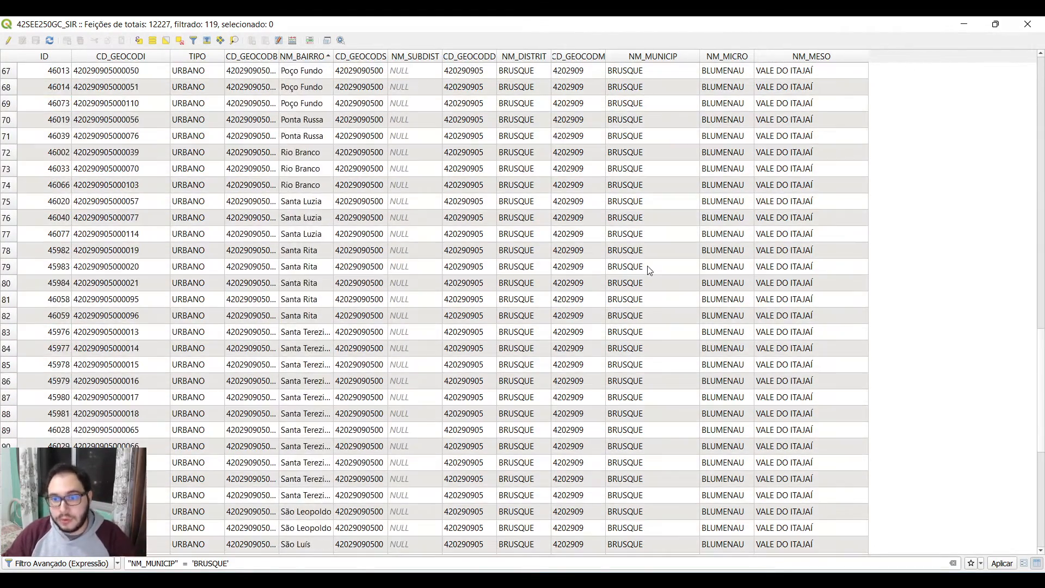
pyautogui.scroll(20, 653, 351)
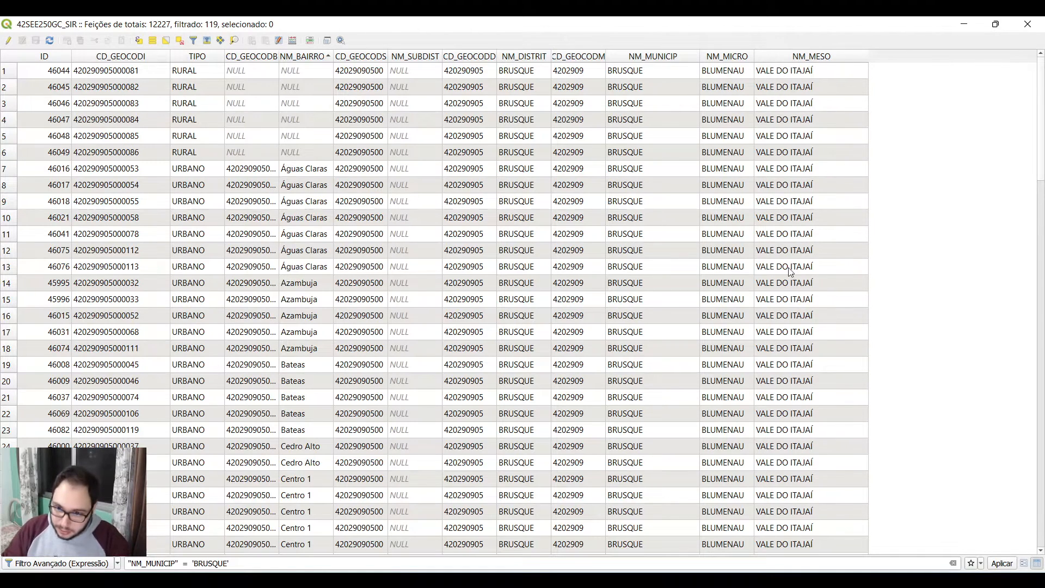
pyautogui.scroll(-16, 794, 305)
pyautogui.scroll(-3, 799, 314)
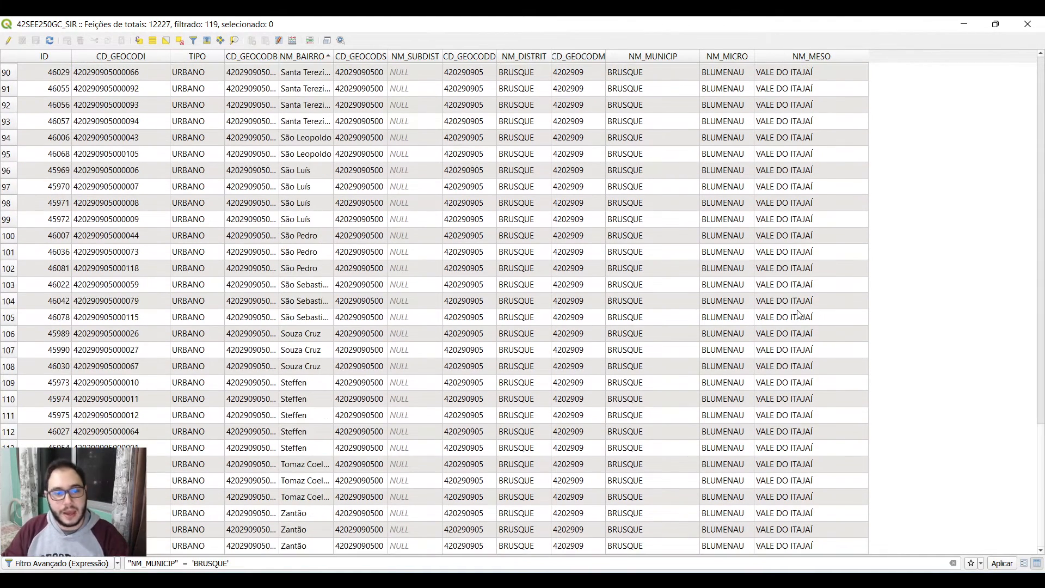
# Select all the filtered Brusque sectors in the attribute table and zoom the map to the selection.
pyautogui.scroll(13, 800, 318)
pyautogui.scroll(17, 799, 318)
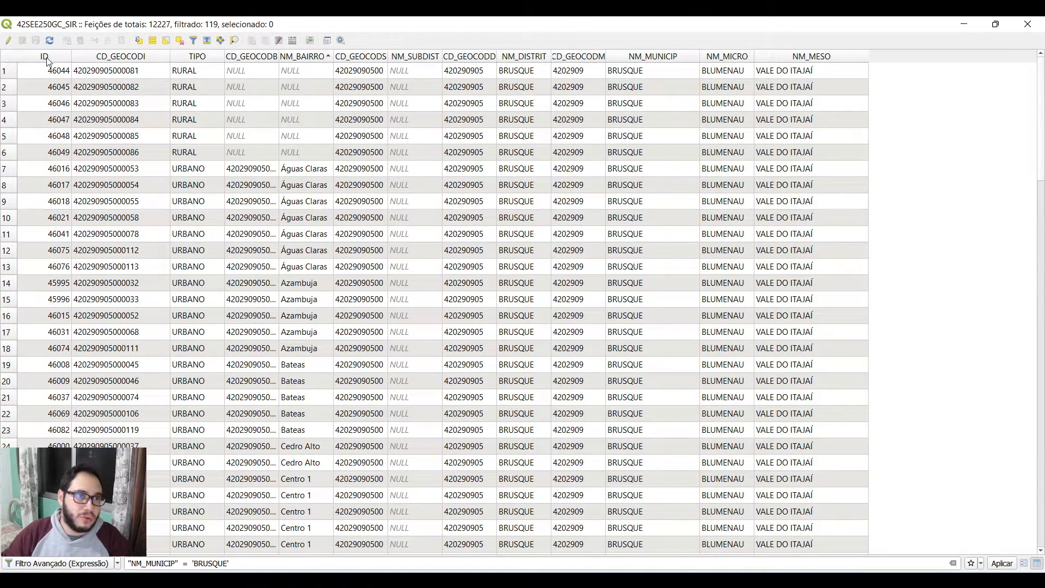
pyautogui.click(9, 59)
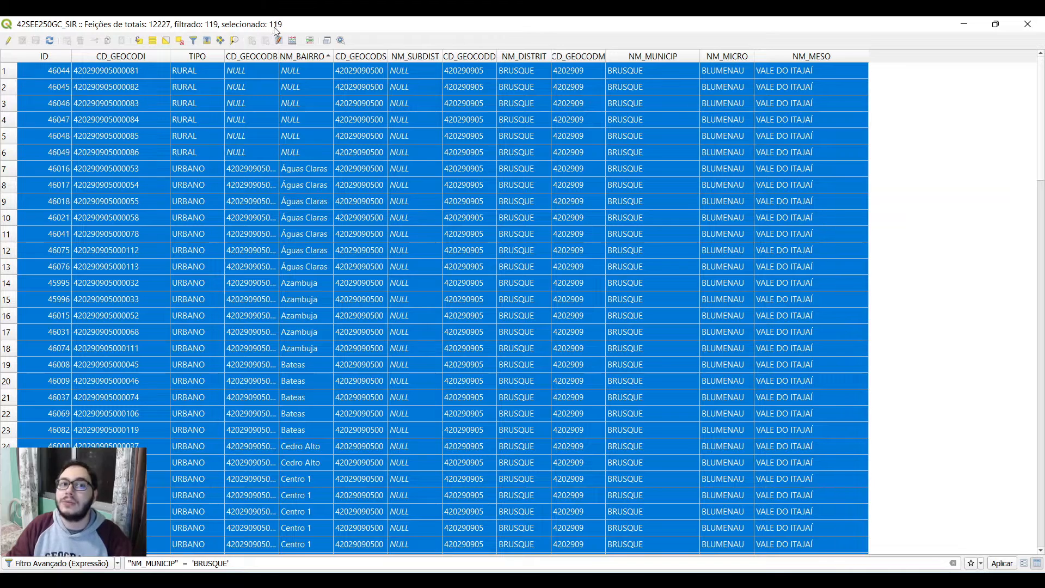
pyautogui.click(1028, 24)
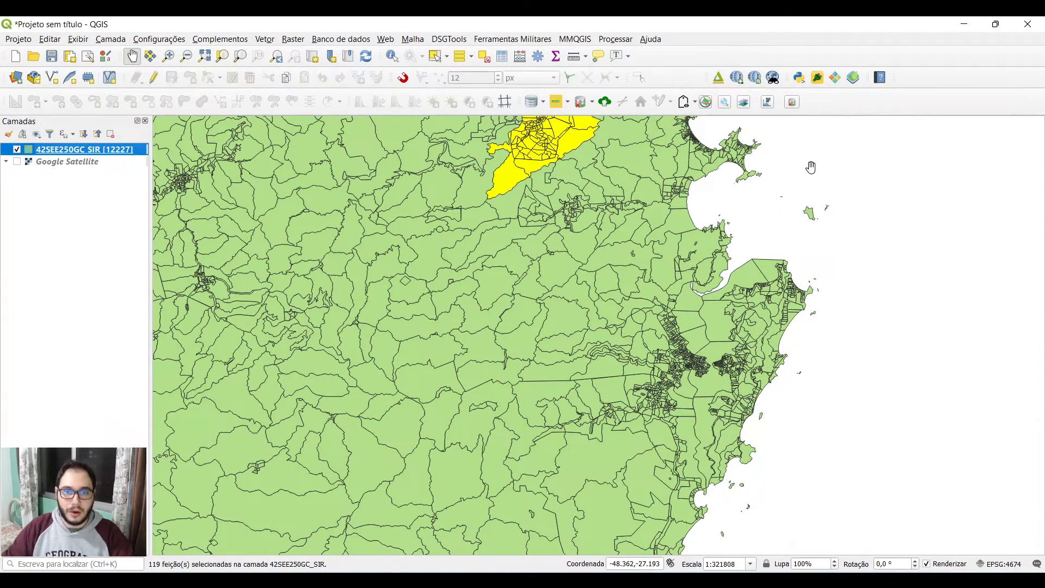
pyautogui.rightClick(90, 152)
pyautogui.click(108, 154)
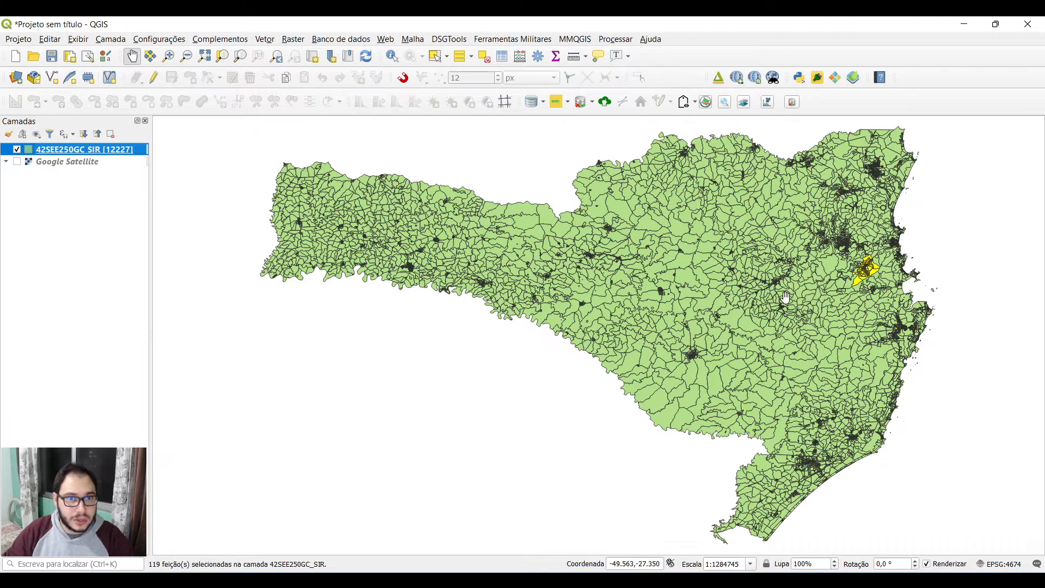
pyautogui.click(222, 56)
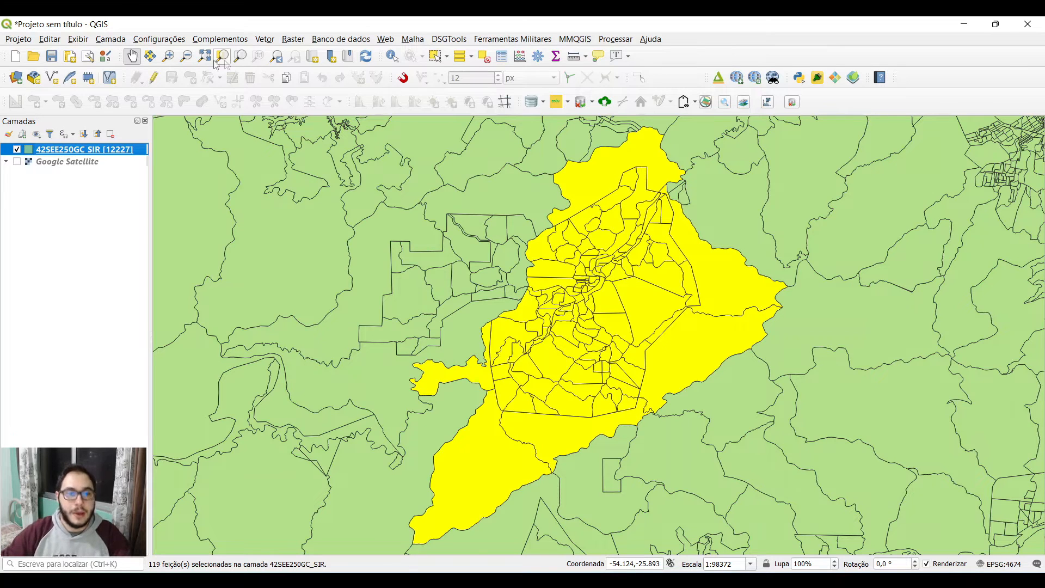
pyautogui.rightClick(69, 153)
pyautogui.moveTo(199, 378)
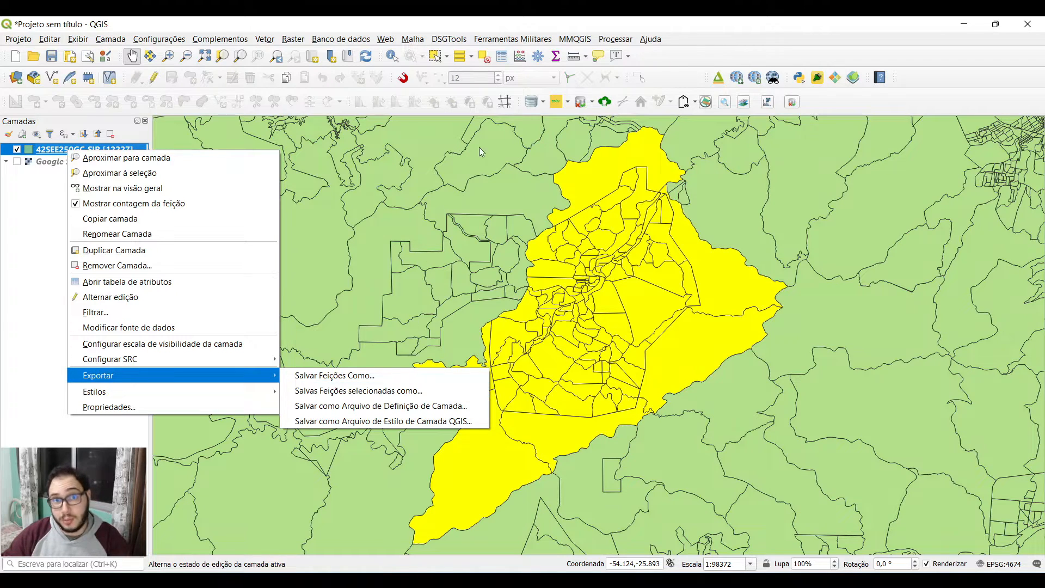
pyautogui.click(471, 57)
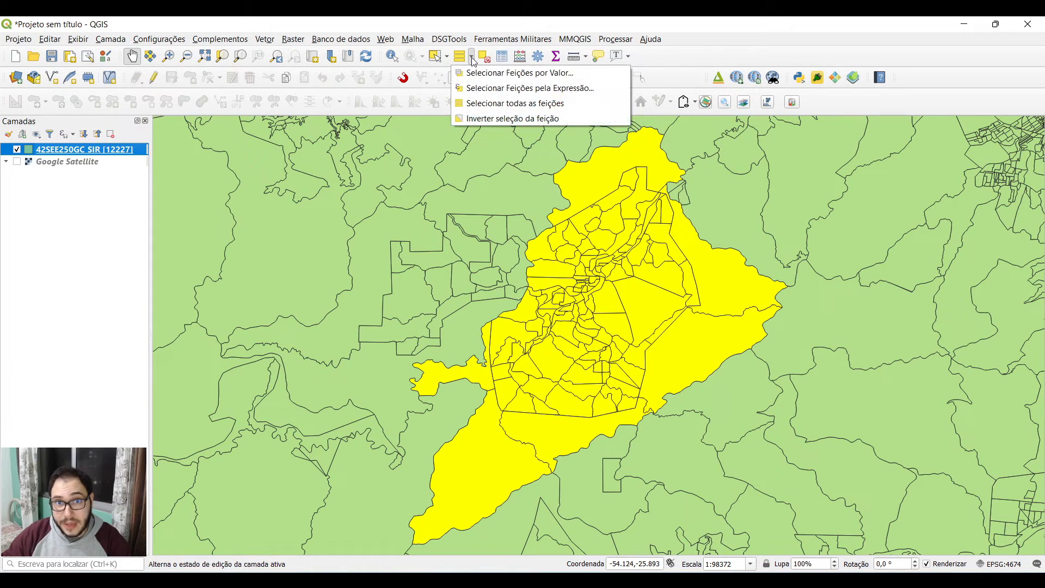
pyautogui.click(499, 89)
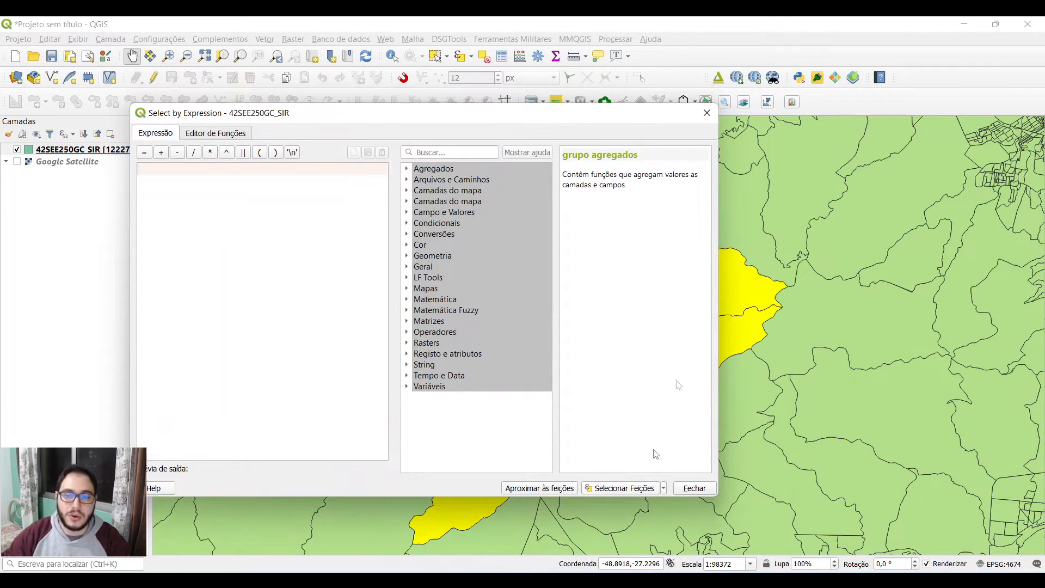
pyautogui.click(707, 112)
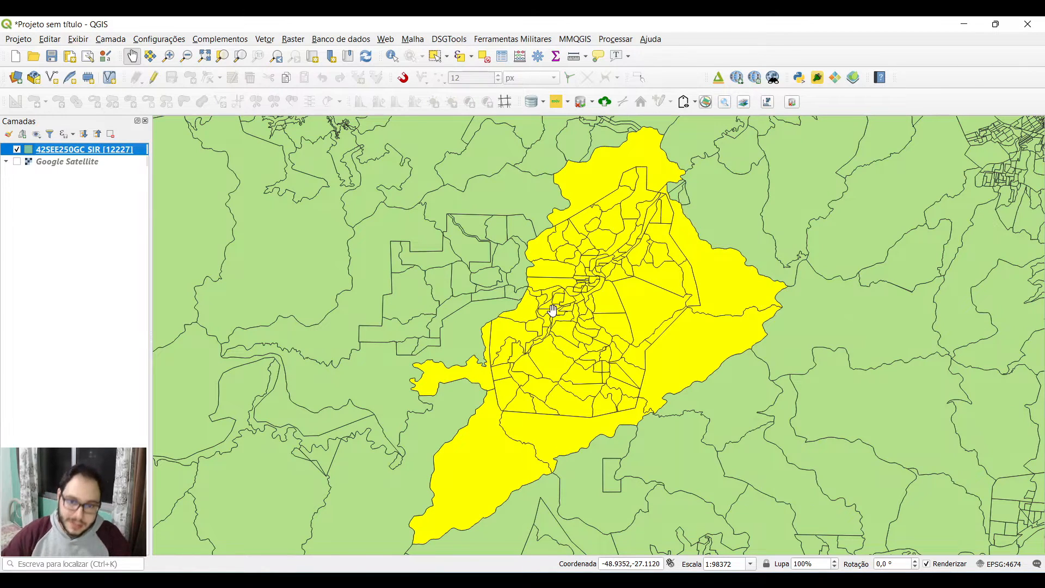
# Start exporting only the selected features of the 42SEE250GC_SIR layer to a new vector file.
pyautogui.rightClick(112, 153)
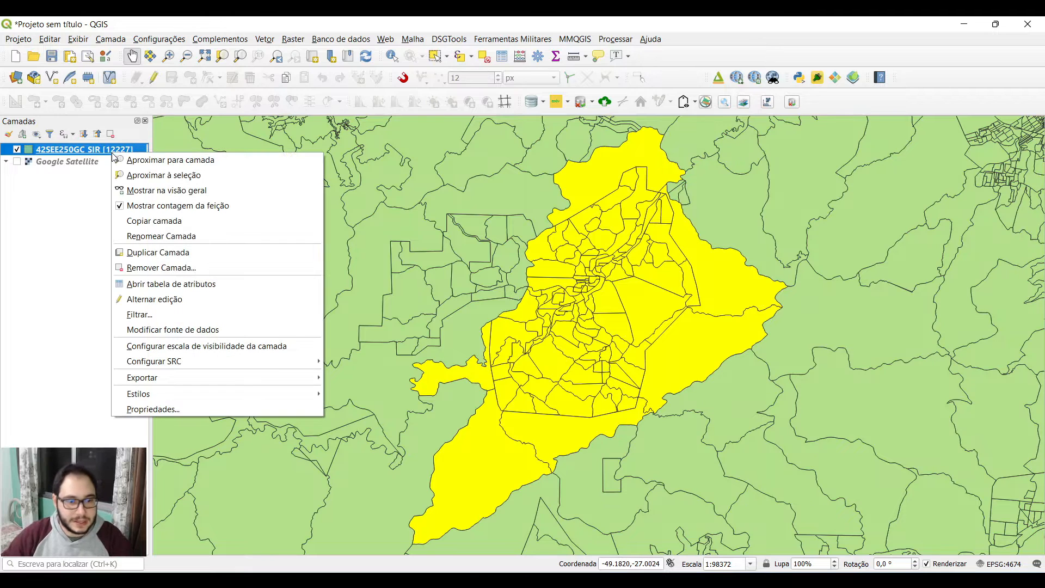
pyautogui.moveTo(251, 375)
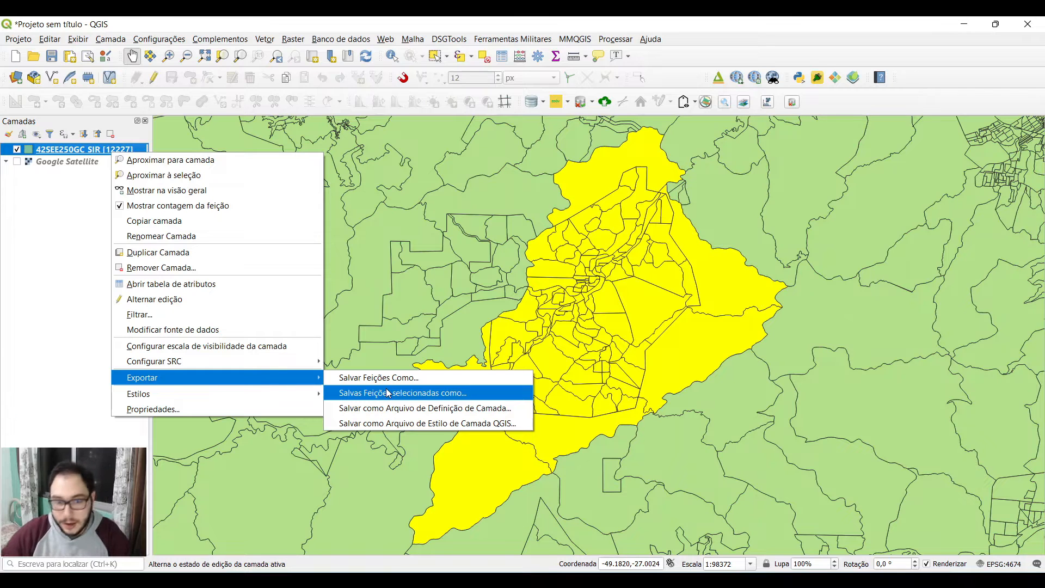
pyautogui.click(388, 393)
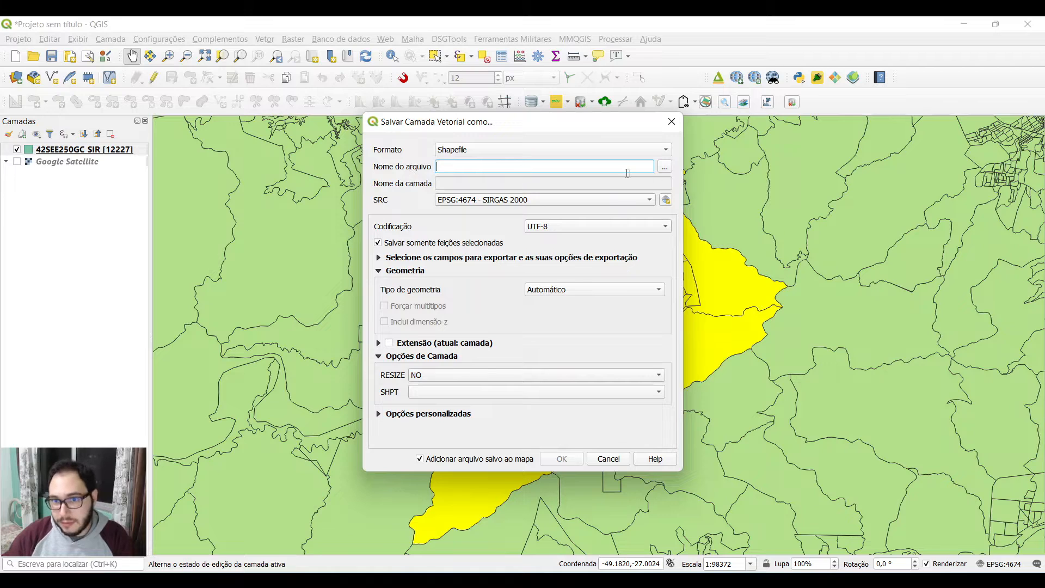
pyautogui.write('brusque')
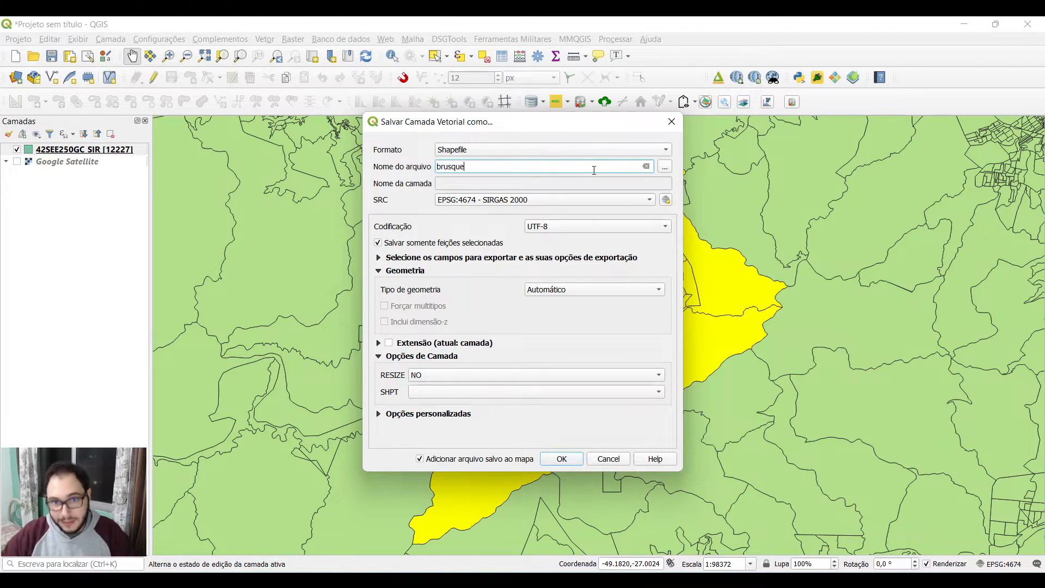
pyautogui.press('BackSpace')
pyautogui.press('BackSpace')
pyautogui.press('BackSpace')
pyautogui.press('BackSpace')
pyautogui.press('BackSpace')
pyautogui.press('BackSpace')
pyautogui.press('BackSpace')
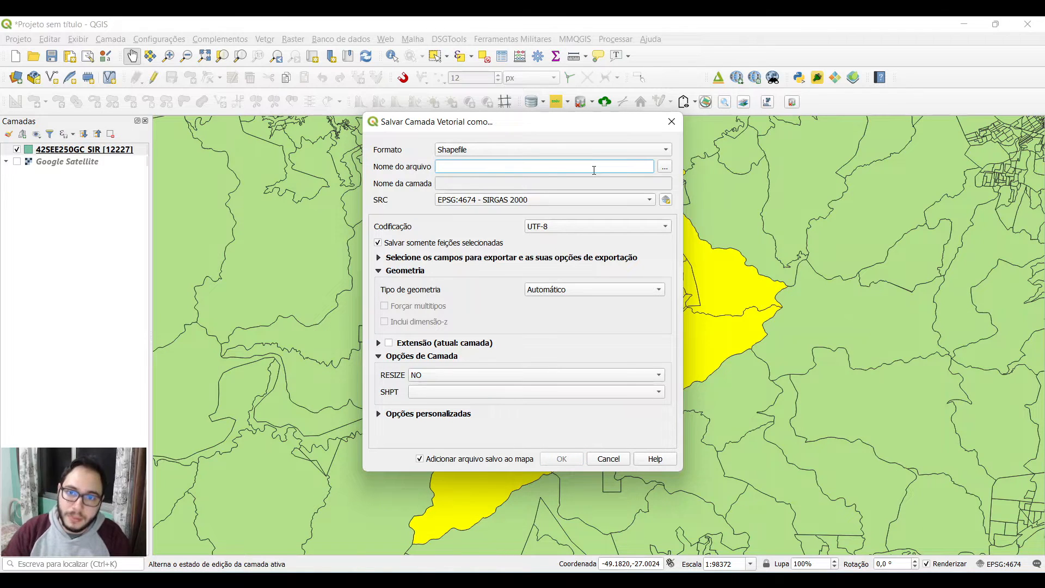
# Set the export's output file to Brusque_Setores in the Brusque folder on the desktop.
pyautogui.click(664, 167)
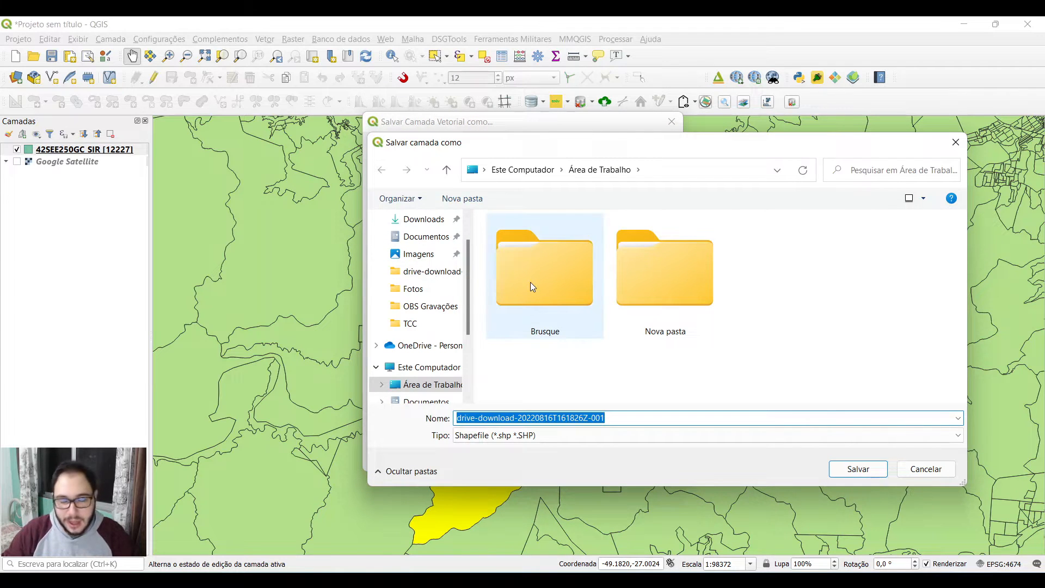
pyautogui.click(531, 285)
pyautogui.doubleClick(532, 287)
pyautogui.doubleClick(614, 416)
pyautogui.press('BackSpace')
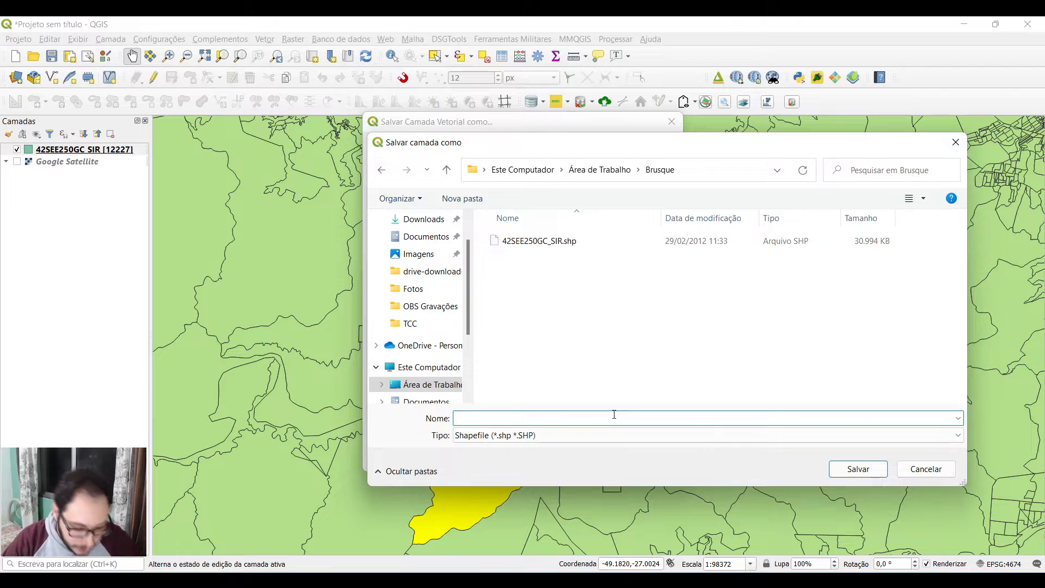
pyautogui.write('Brusq')
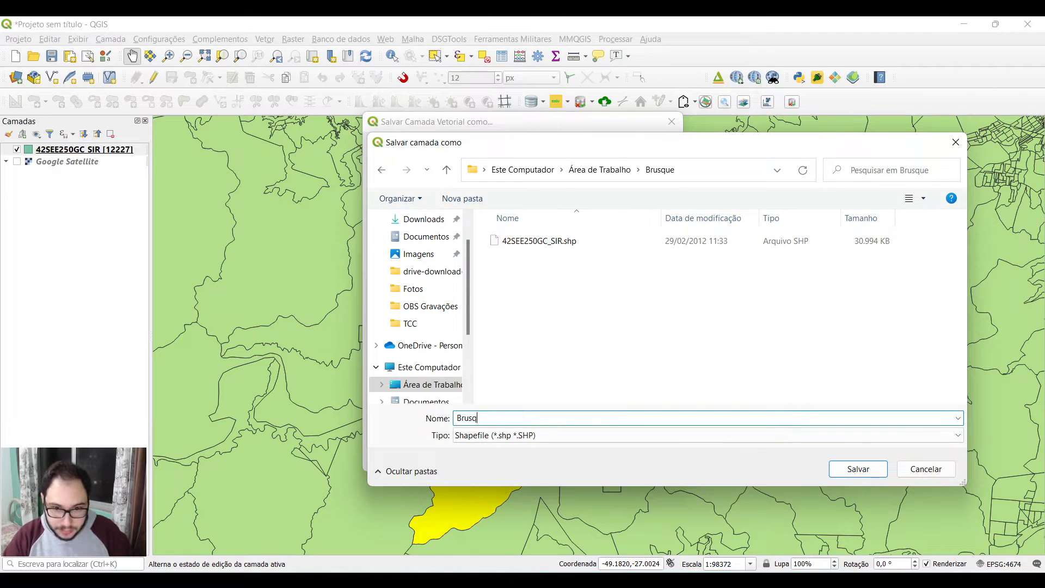
pyautogui.write('ue_Setores')
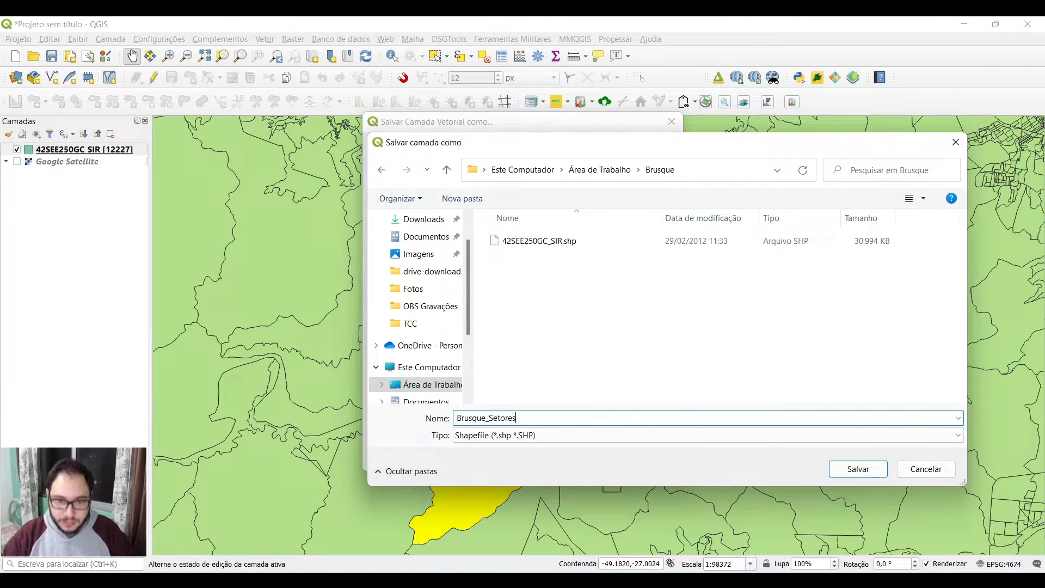
pyautogui.click(863, 469)
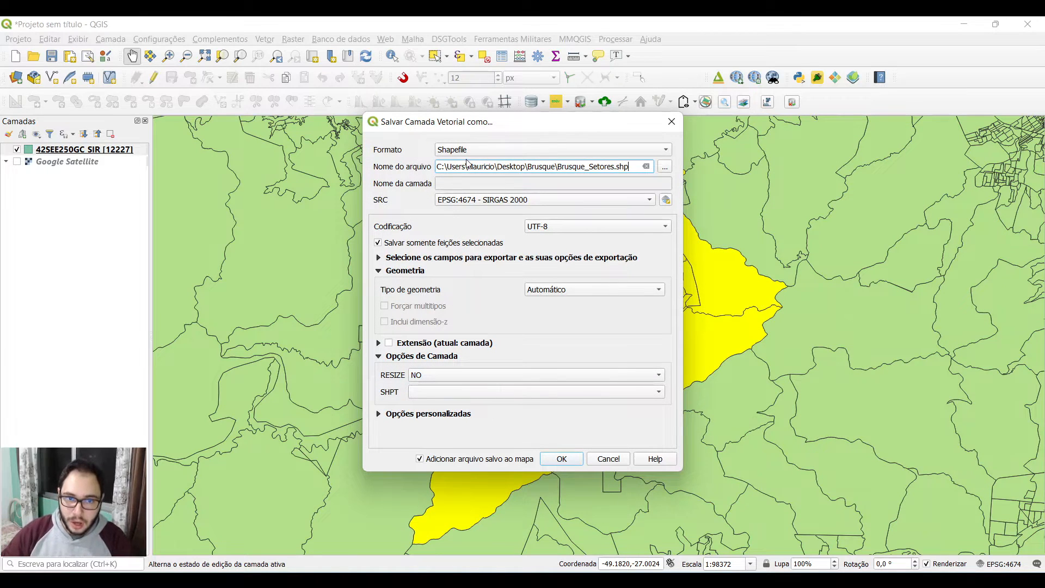
# Review the output path and export the selected sectors as a Shapefile in EPSG:4674 - SIRGAS 2000, adding it to the map.
pyautogui.moveTo(439, 166); pyautogui.dragTo(565, 167)
pyautogui.click(556, 166)
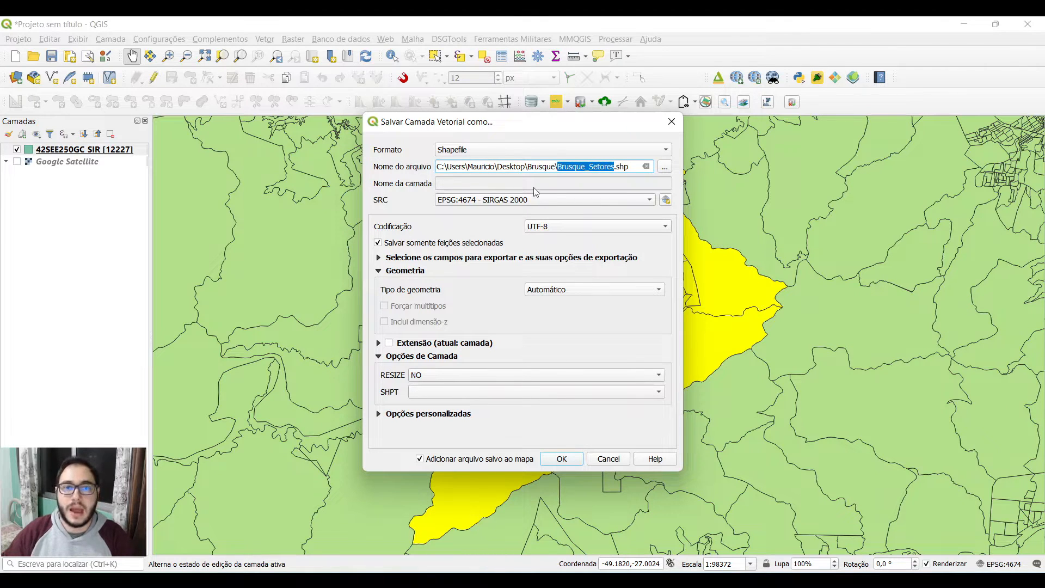
pyautogui.moveTo(477, 205)
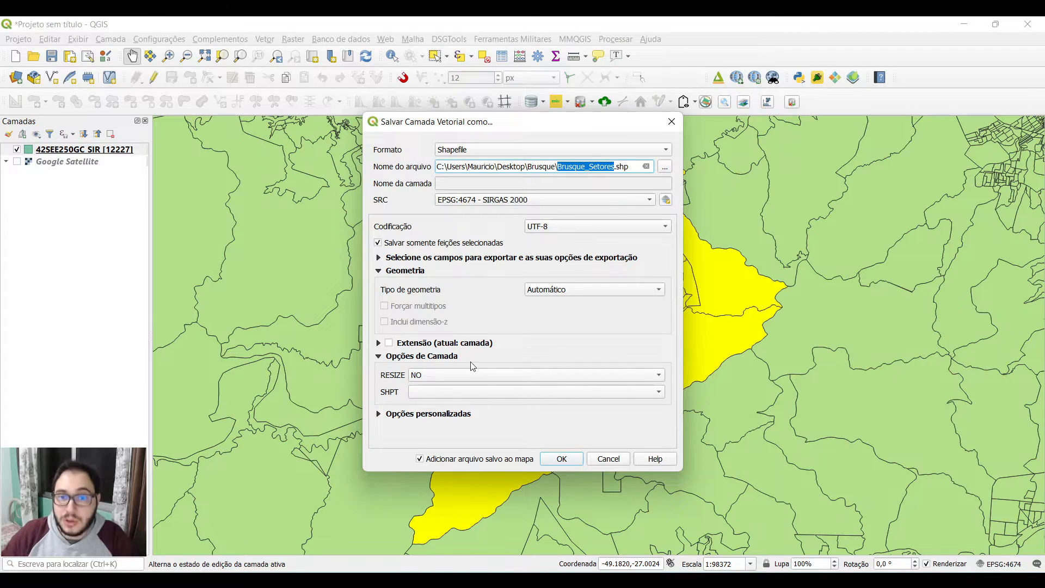
pyautogui.click(562, 458)
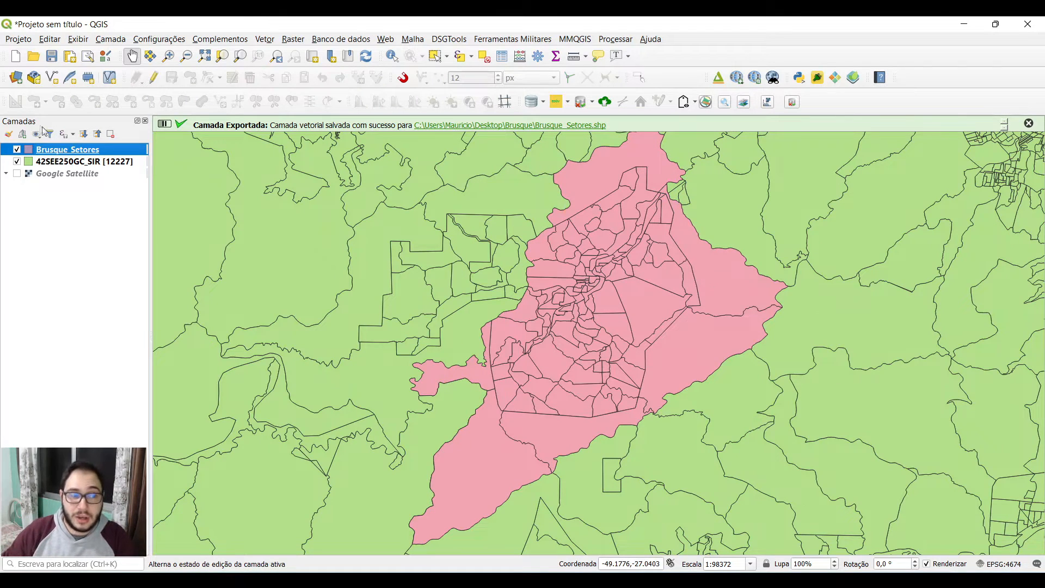
# Clear the feature selection on the 42SEE250GC_SIR layer and hide that layer from the map.
pyautogui.click(17, 149)
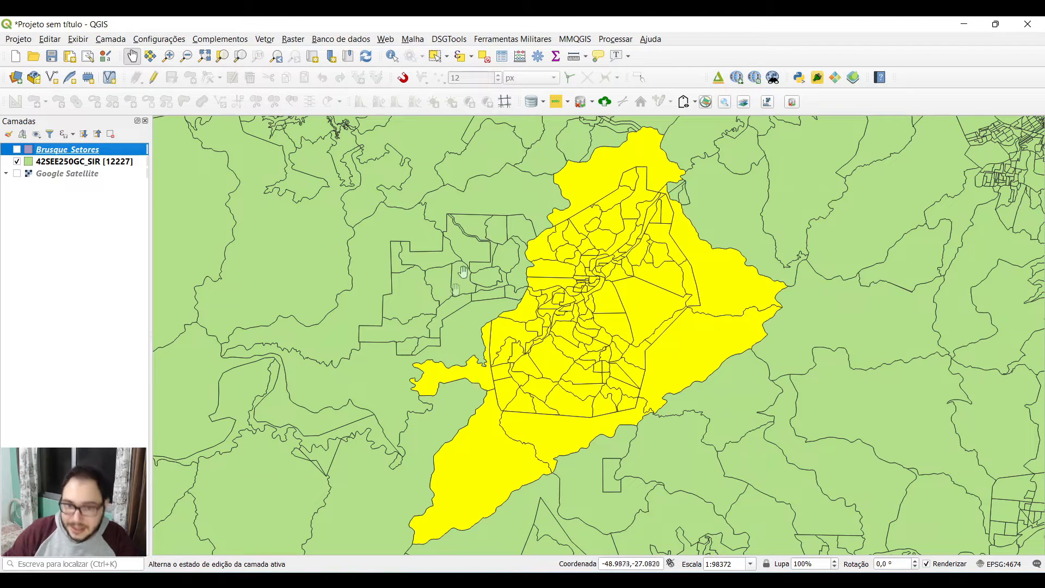
pyautogui.click(484, 58)
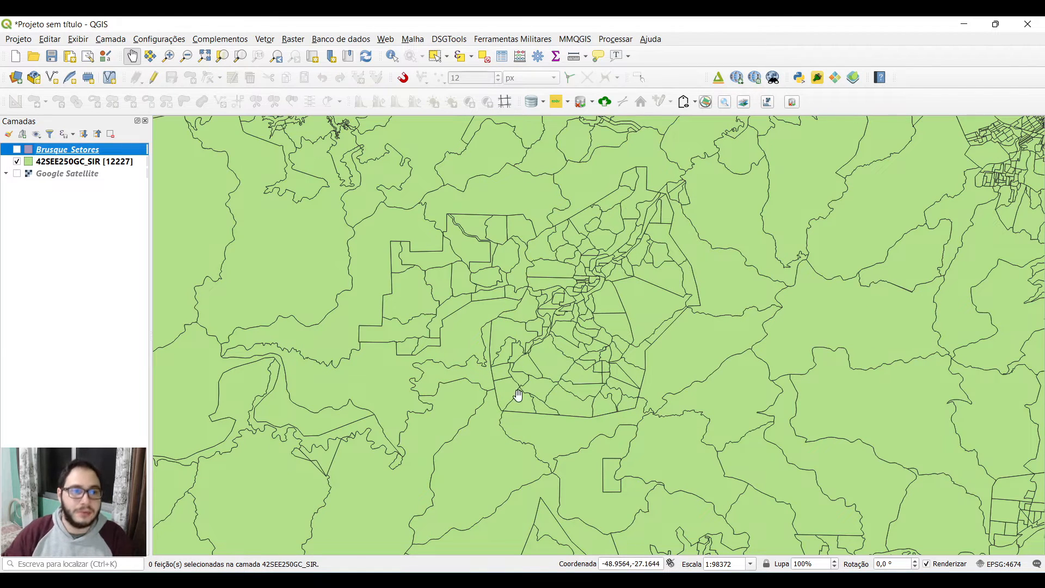
pyautogui.click(17, 162)
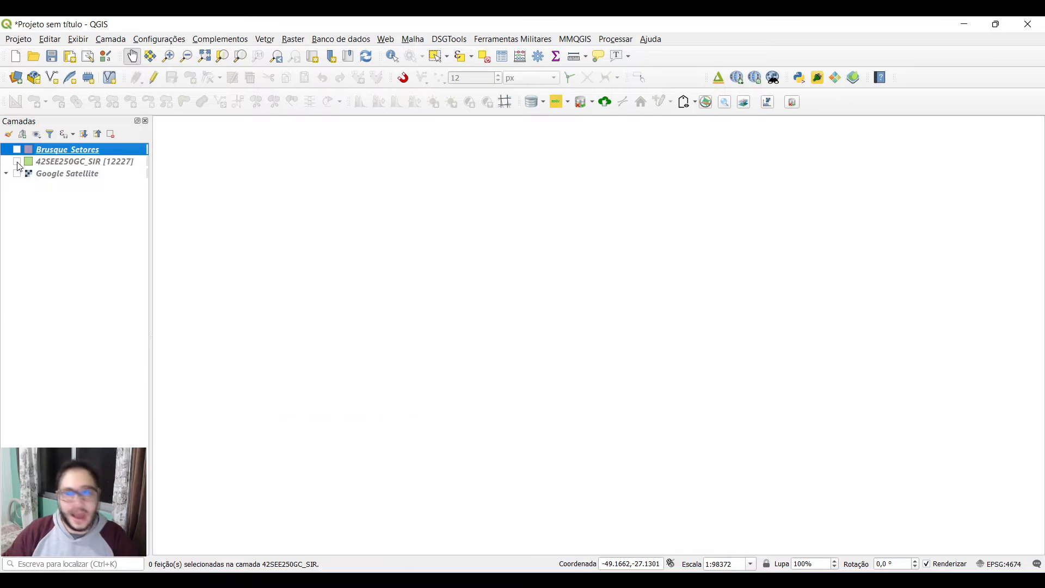
# Make the Brusque_Setores layer visible on the map and turn on its feature count.
pyautogui.click(17, 150)
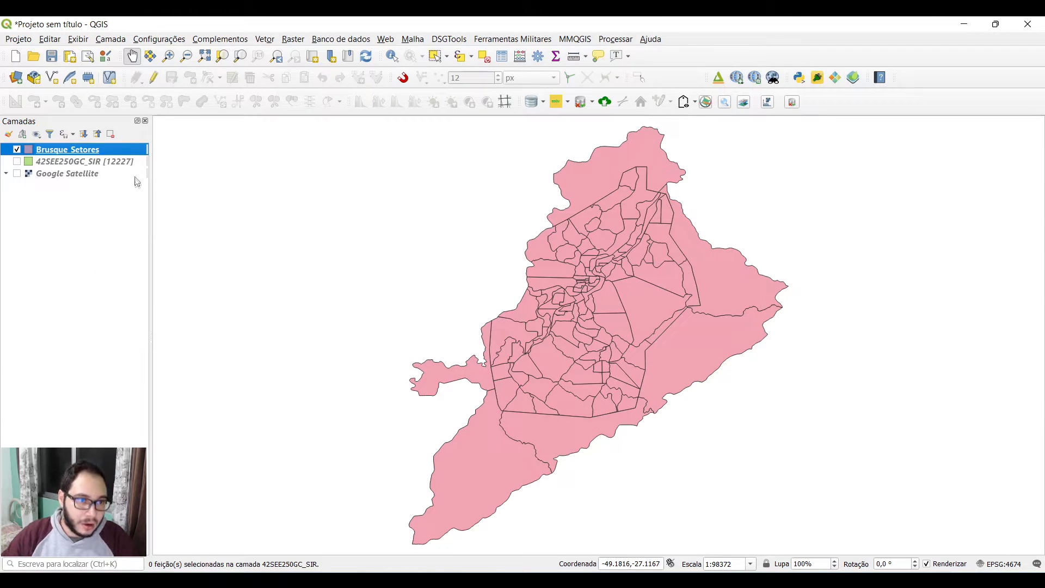
pyautogui.rightClick(89, 151)
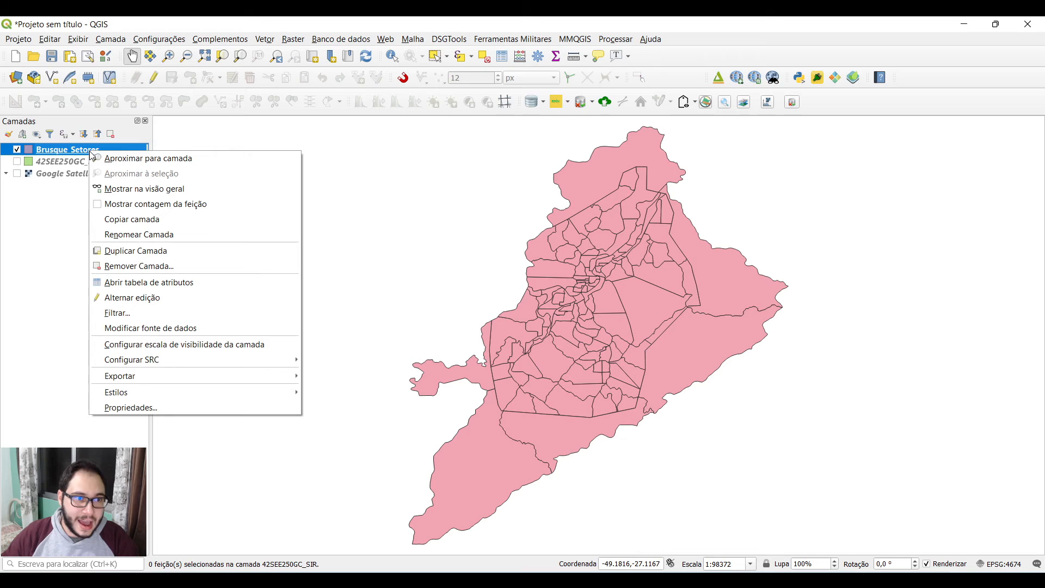
pyautogui.click(140, 204)
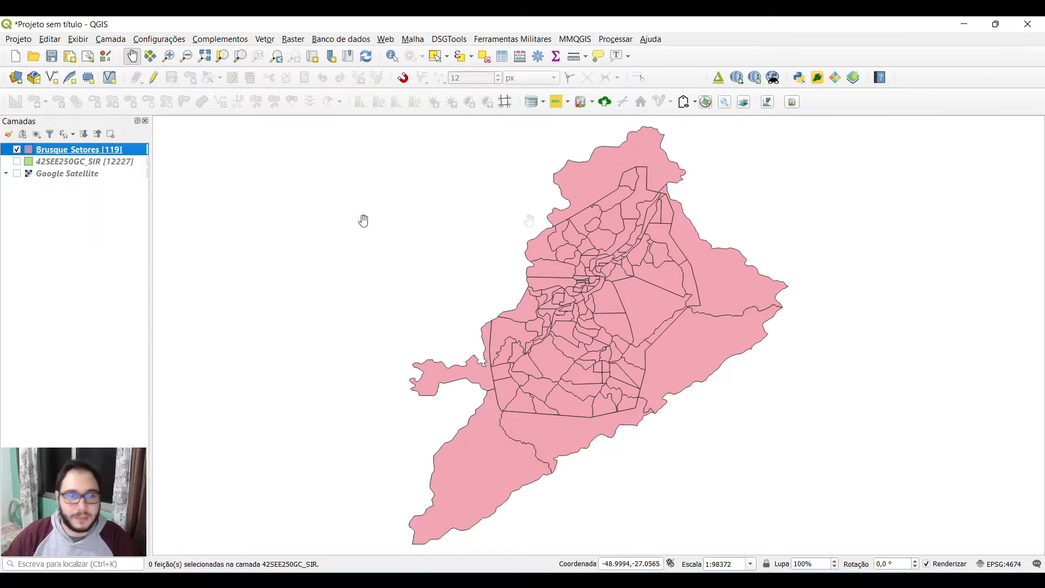
# Select individual Brusque_Setores polygons one after another on the map to examine the separate census sectors.
pyautogui.click(434, 57)
pyautogui.click(597, 156)
pyautogui.click(625, 197)
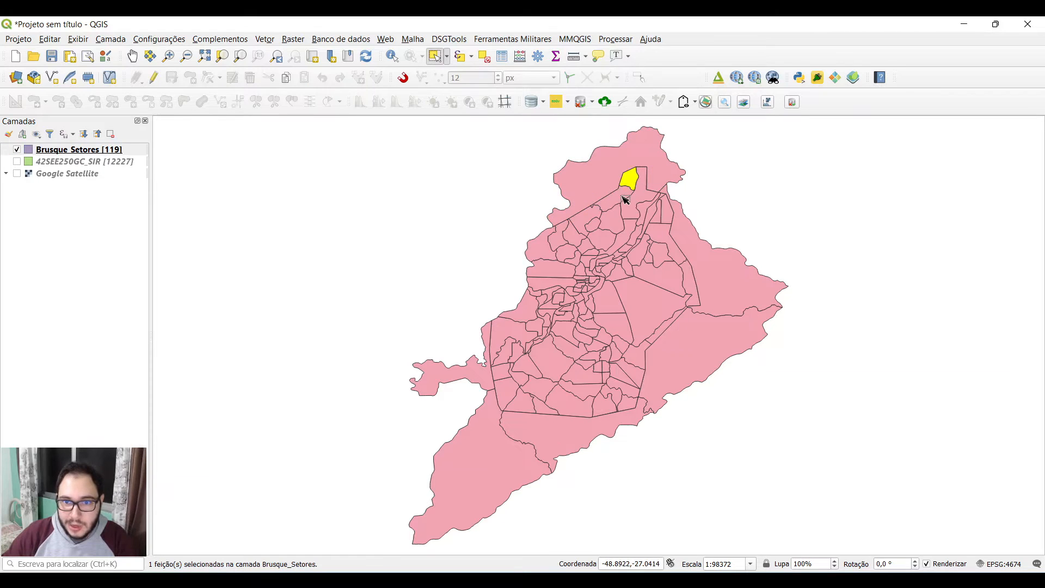
pyautogui.click(587, 220)
pyautogui.click(598, 229)
pyautogui.click(615, 223)
pyautogui.click(623, 199)
pyautogui.click(635, 213)
pyautogui.click(646, 216)
pyautogui.click(655, 228)
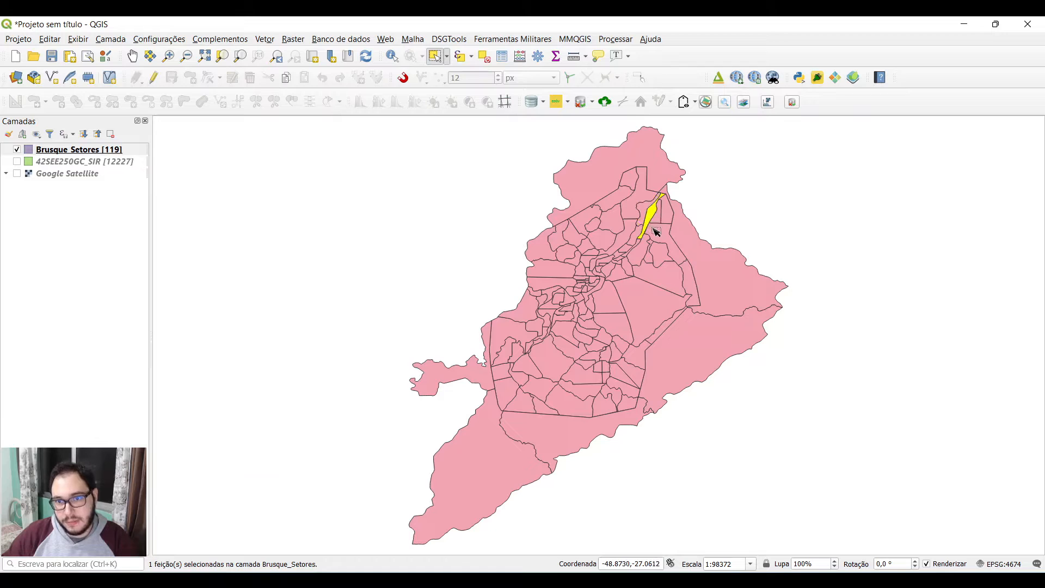
pyautogui.click(657, 267)
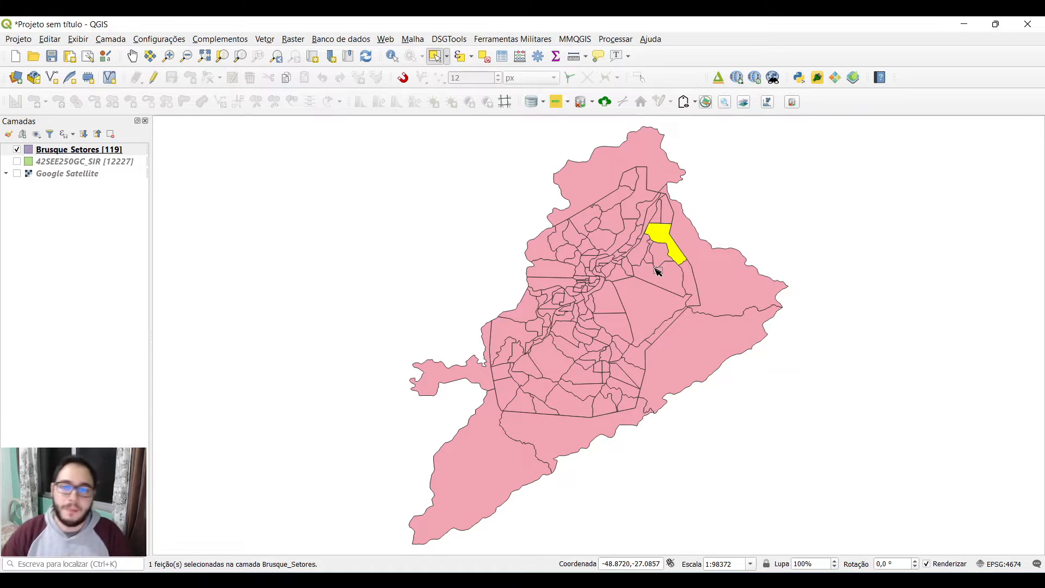
# In the Brusque_Setores attribute table, fit the NM_BAIRRO and CD_GEOCODB column widths and sort by NM_BAIRRO in ascending order.
pyautogui.click(113, 153)
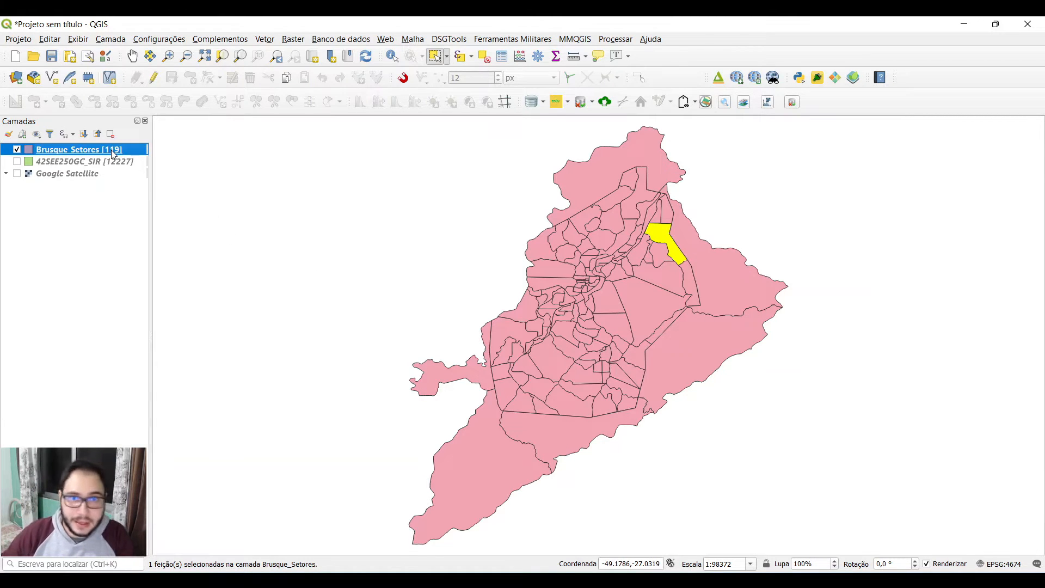
pyautogui.rightClick(111, 150)
pyautogui.click(181, 280)
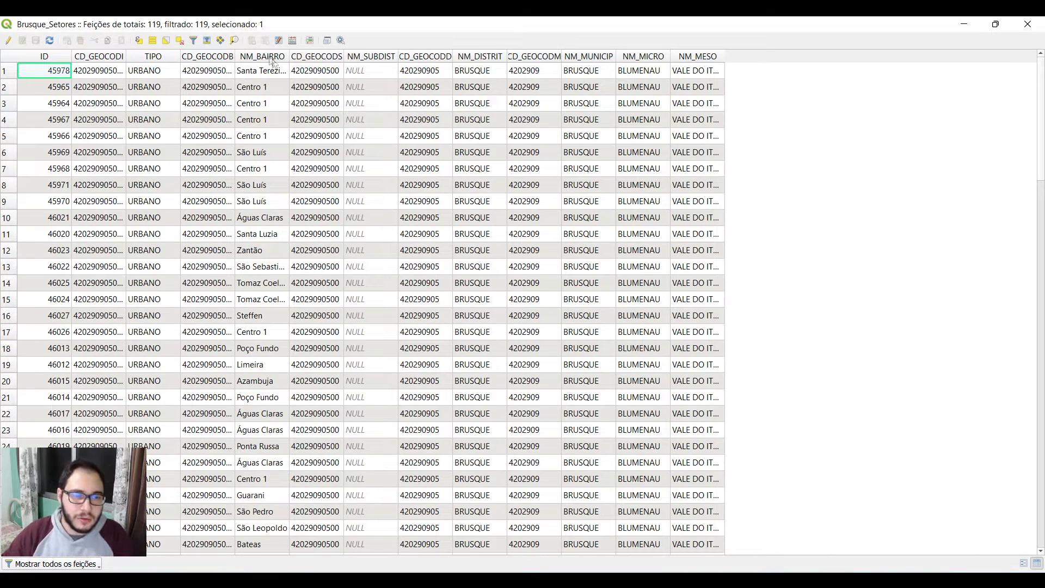
pyautogui.doubleClick(289, 57)
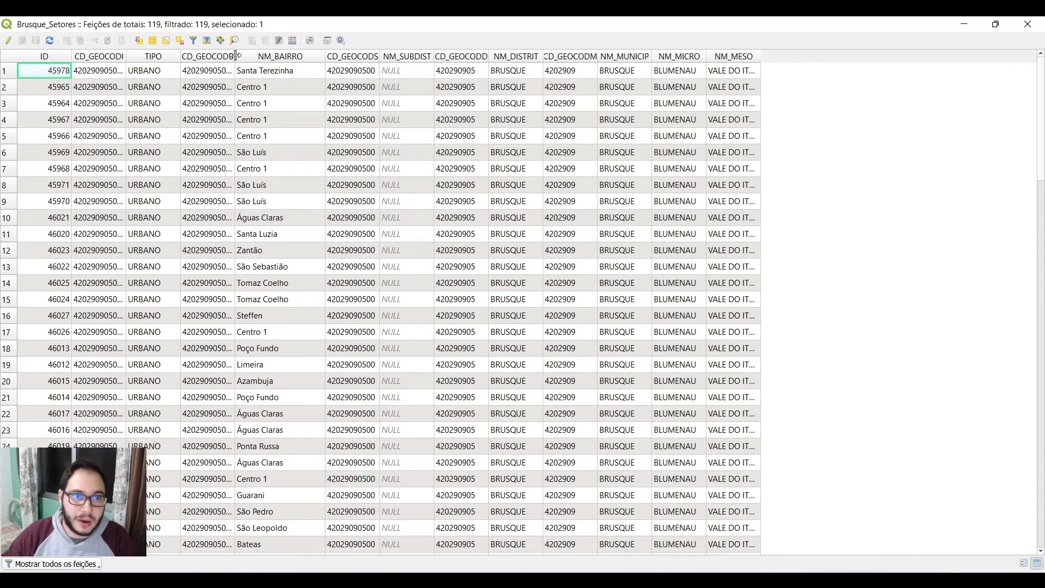
pyautogui.doubleClick(235, 57)
pyautogui.doubleClick(252, 57)
pyautogui.click(317, 57)
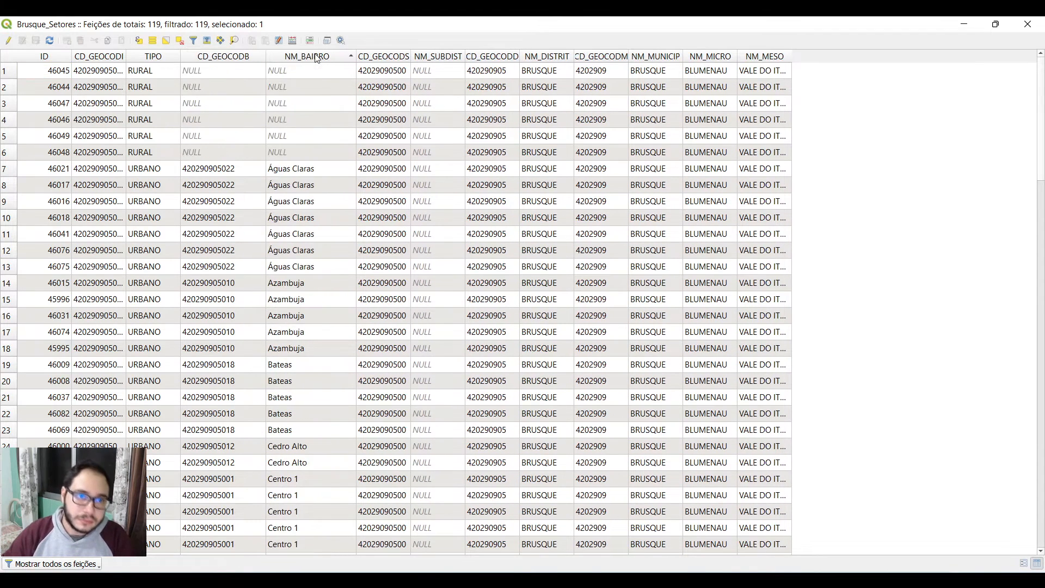
# Select all Centro 1 rows in the Brusque_Setores attribute table and zoom the map to the selected sectors.
pyautogui.scroll(-2, 322, 222)
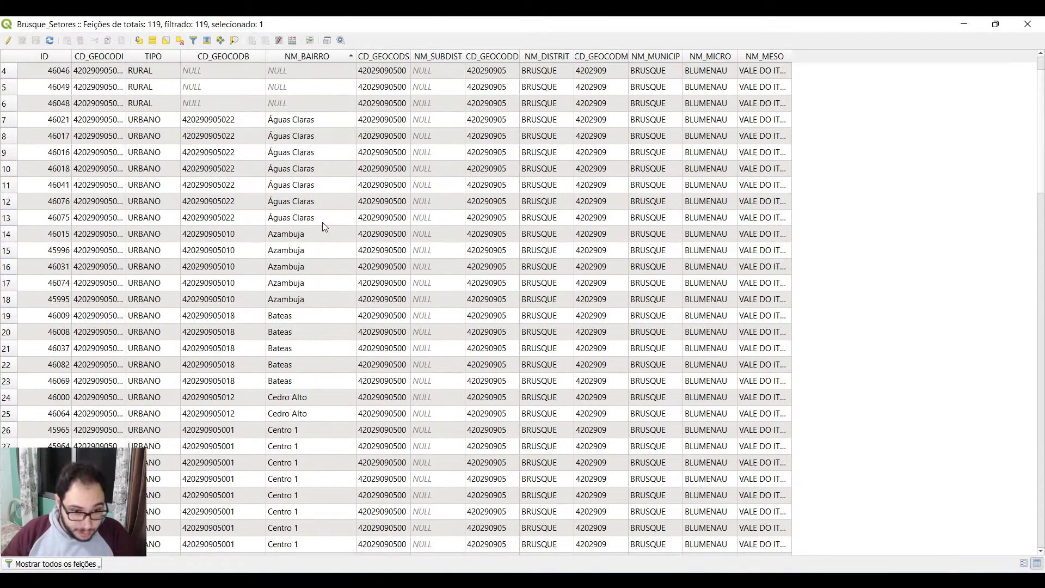
pyautogui.scroll(-2, 325, 231)
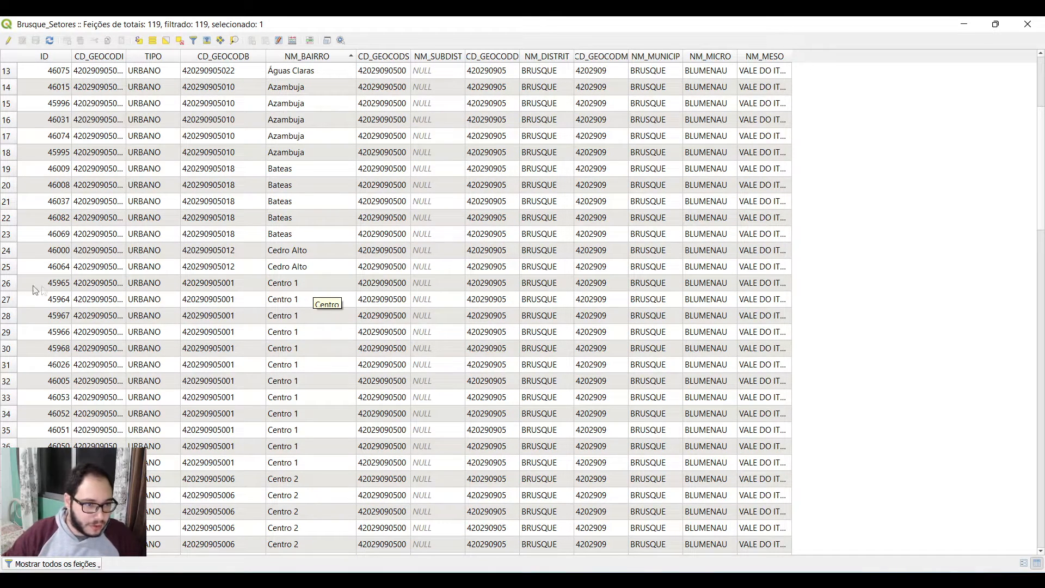
pyautogui.moveTo(9, 288); pyautogui.dragTo(1, 462)
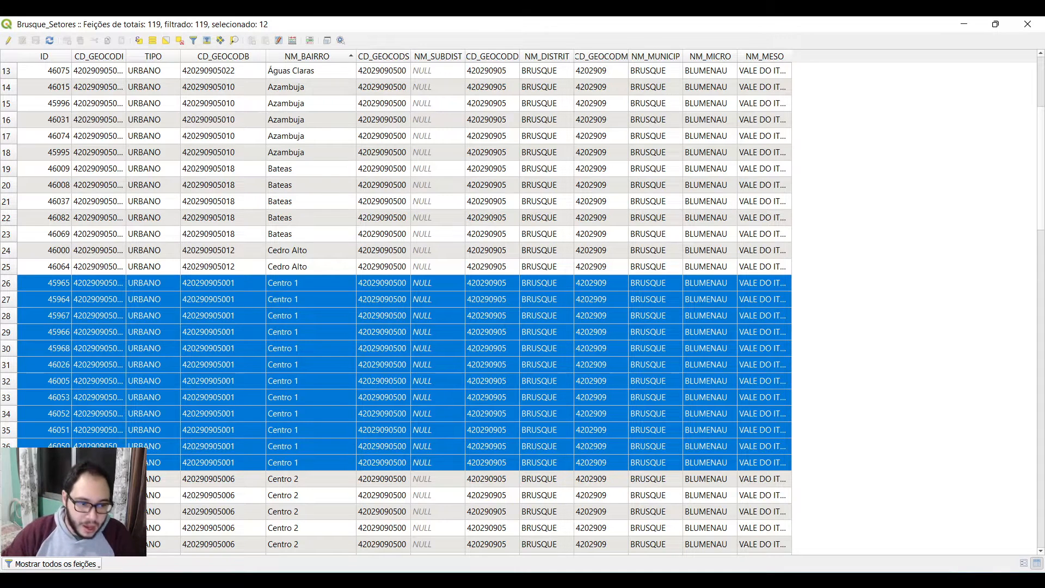
pyautogui.click(72, 569)
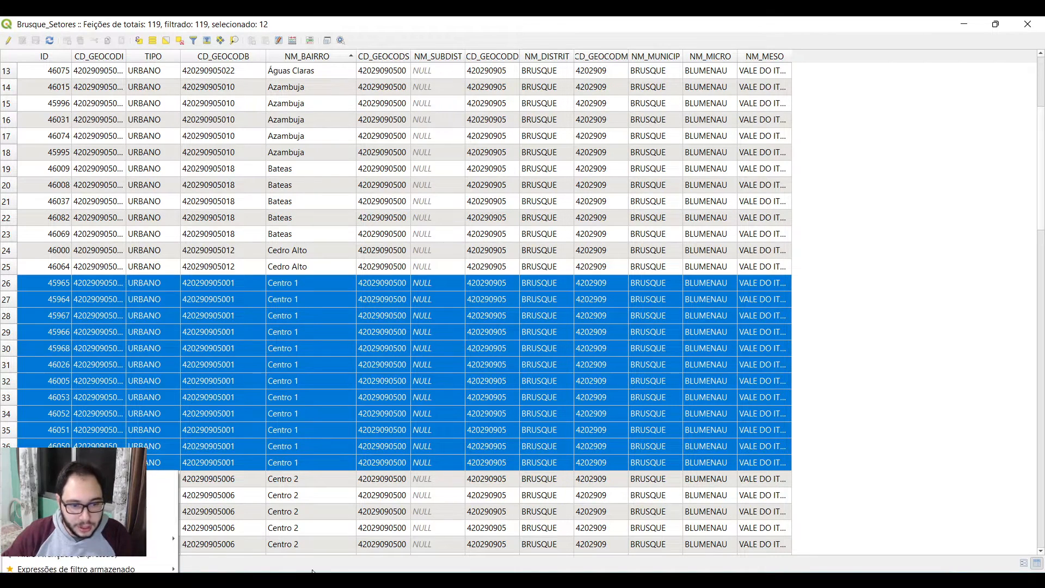
pyautogui.click(295, 570)
pyautogui.click(42, 567)
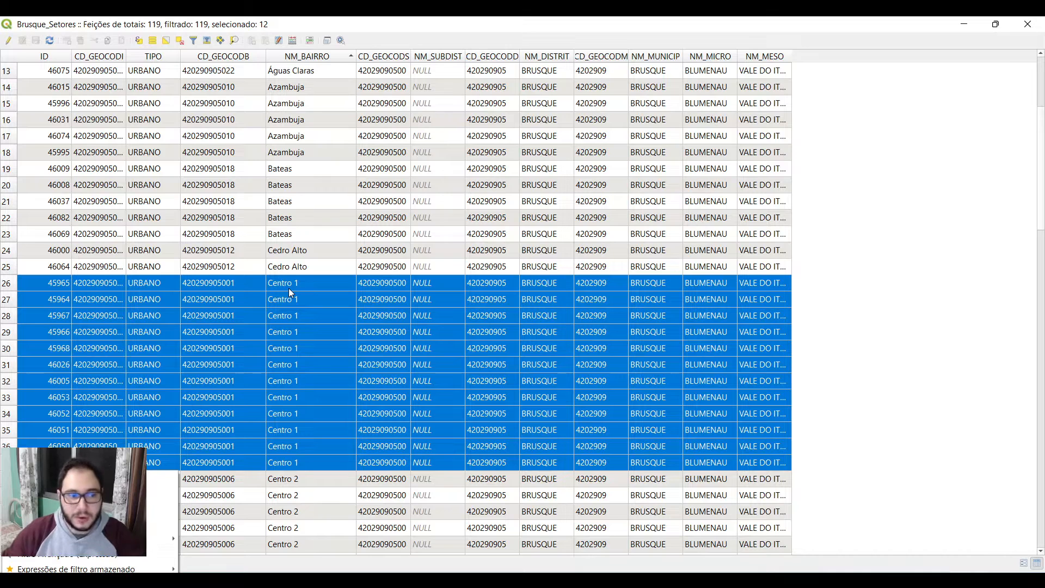
pyautogui.click(11, 285)
pyautogui.moveTo(11, 284); pyautogui.dragTo(9, 463)
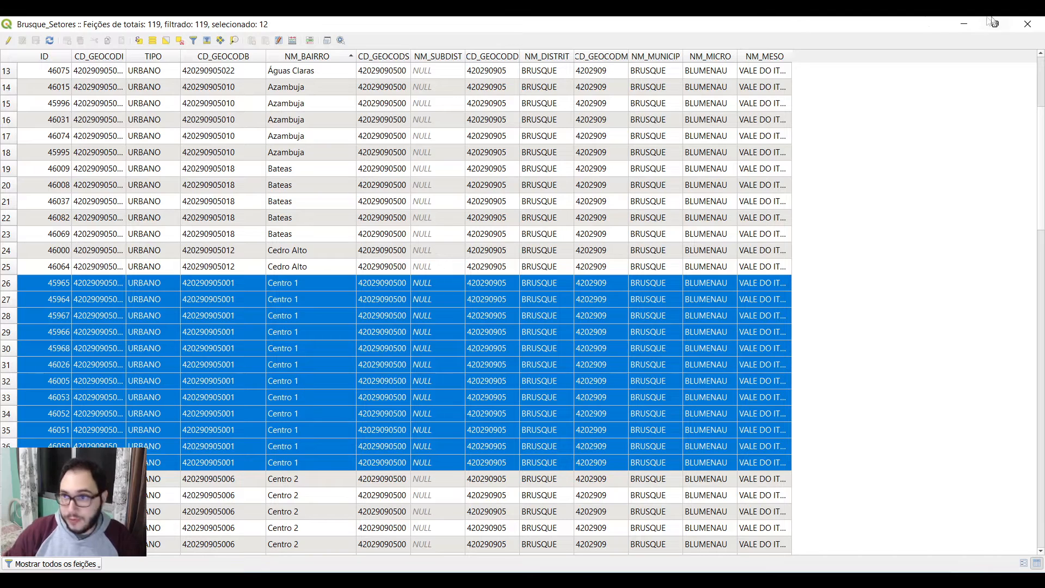
pyautogui.click(1025, 26)
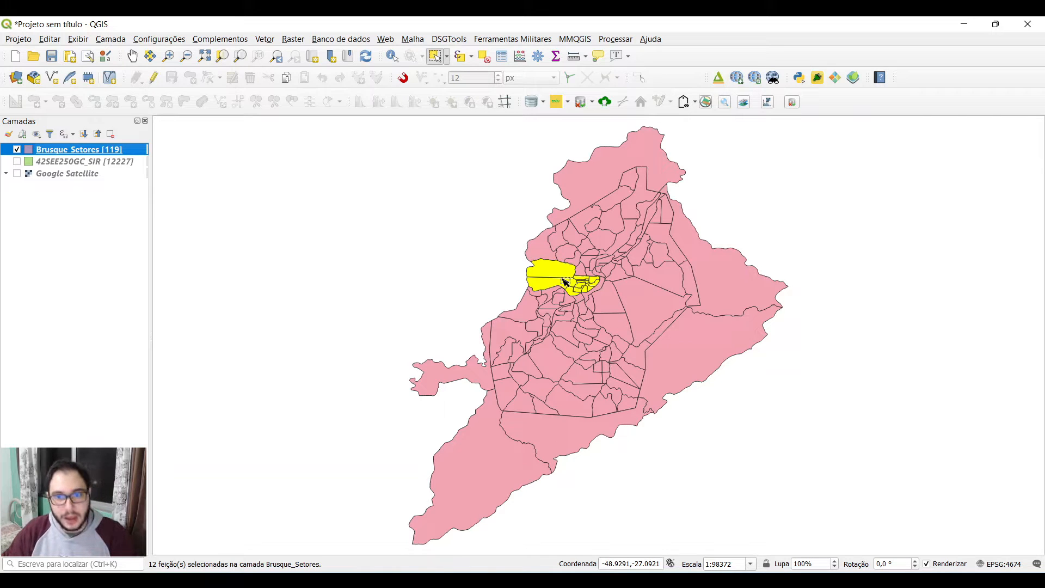
pyautogui.click(234, 56)
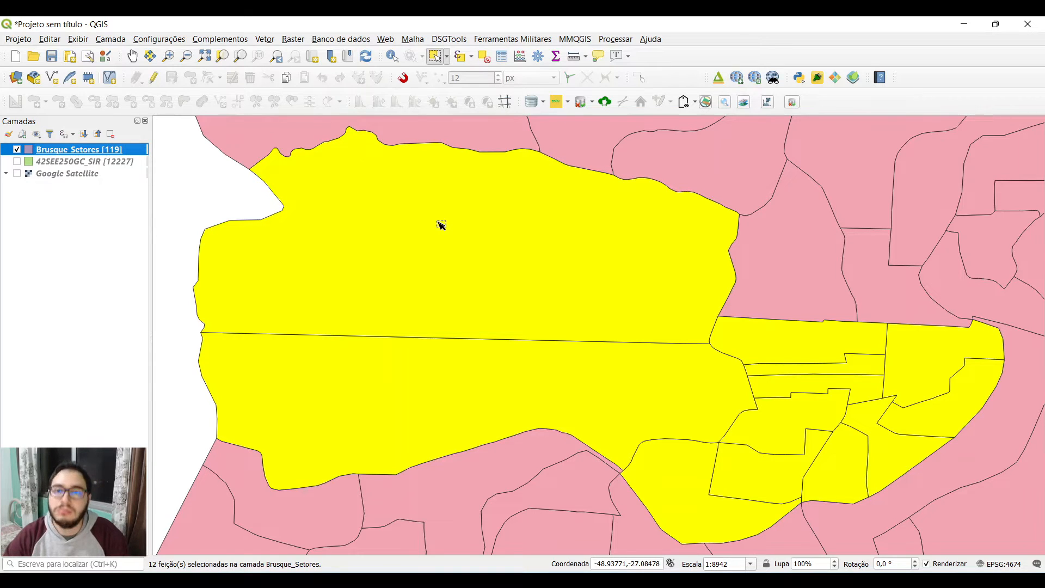
# Select the Centro 2 rows in the Brusque_Setores attribute table, examine those sectors up close on the map, and clear the selection.
pyautogui.rightClick(90, 149)
pyautogui.click(172, 280)
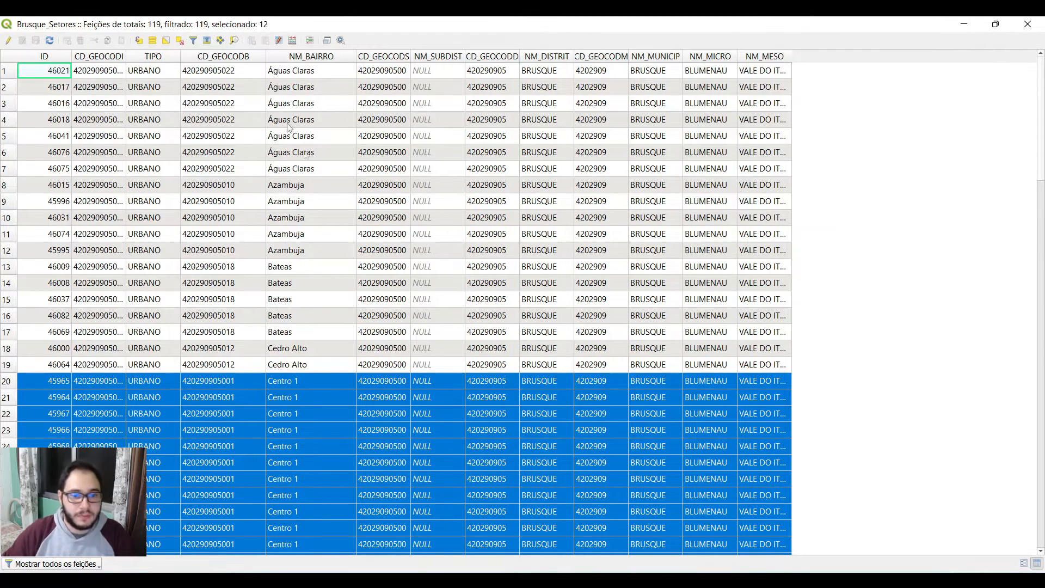
pyautogui.scroll(-5, 335, 206)
pyautogui.moveTo(9, 333); pyautogui.dragTo(8, 400)
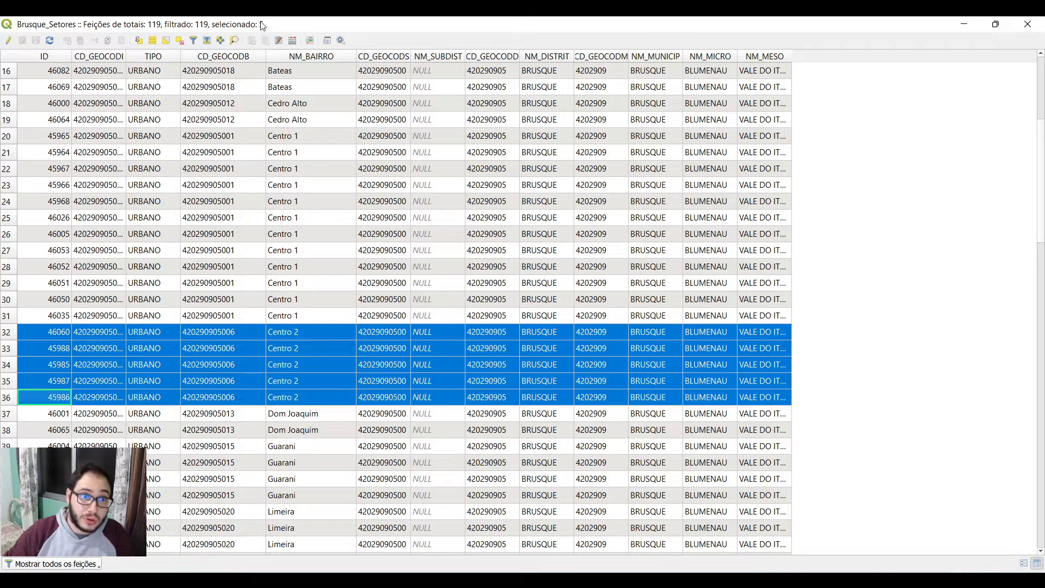
pyautogui.click(1027, 24)
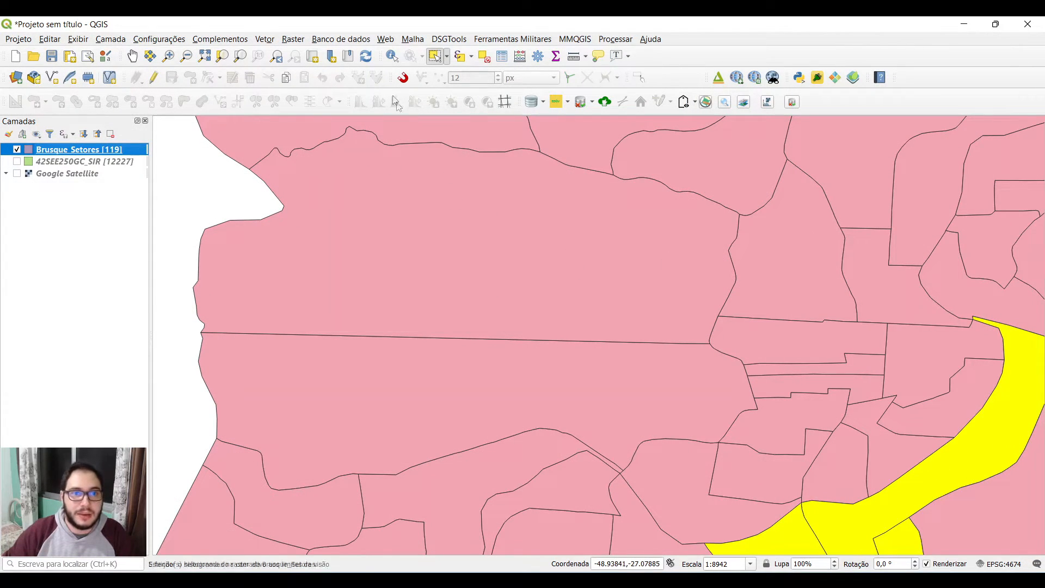
pyautogui.click(221, 56)
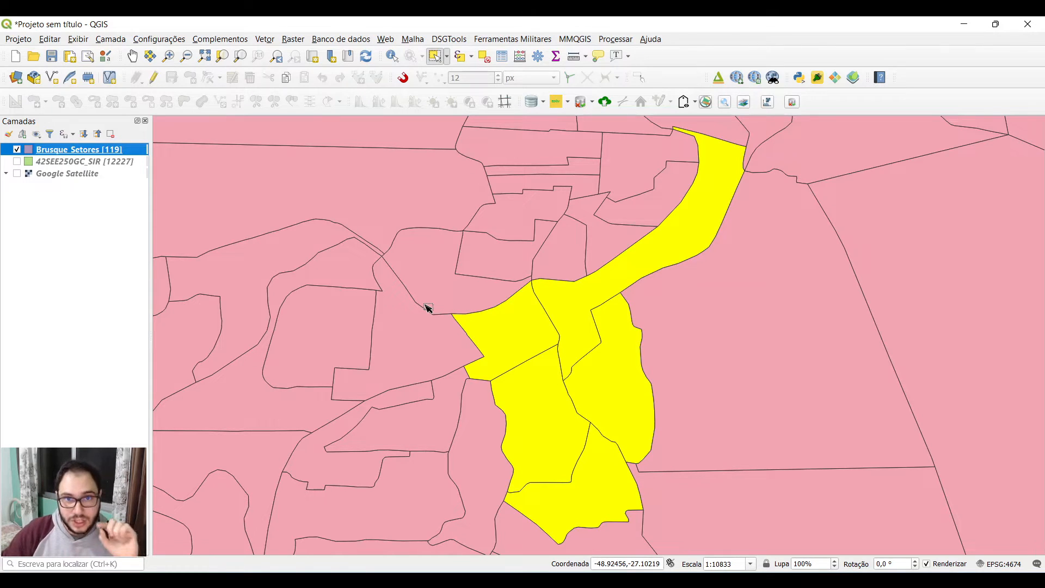
pyautogui.click(484, 56)
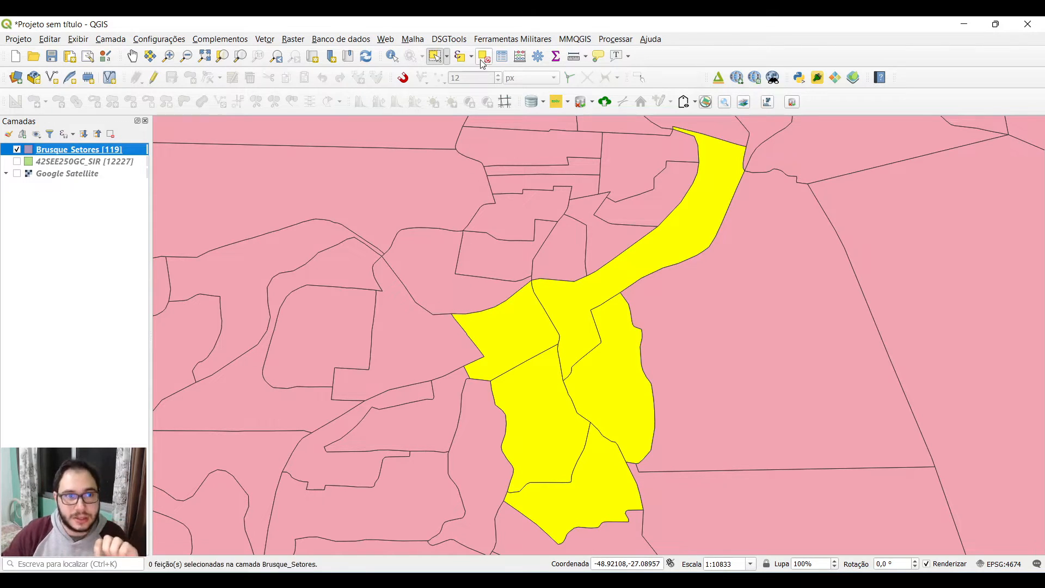
# In the Brusque_Setores layer symbology, set the simple fill's fill style to Sem pincel.
pyautogui.rightClick(90, 154)
pyautogui.click(184, 408)
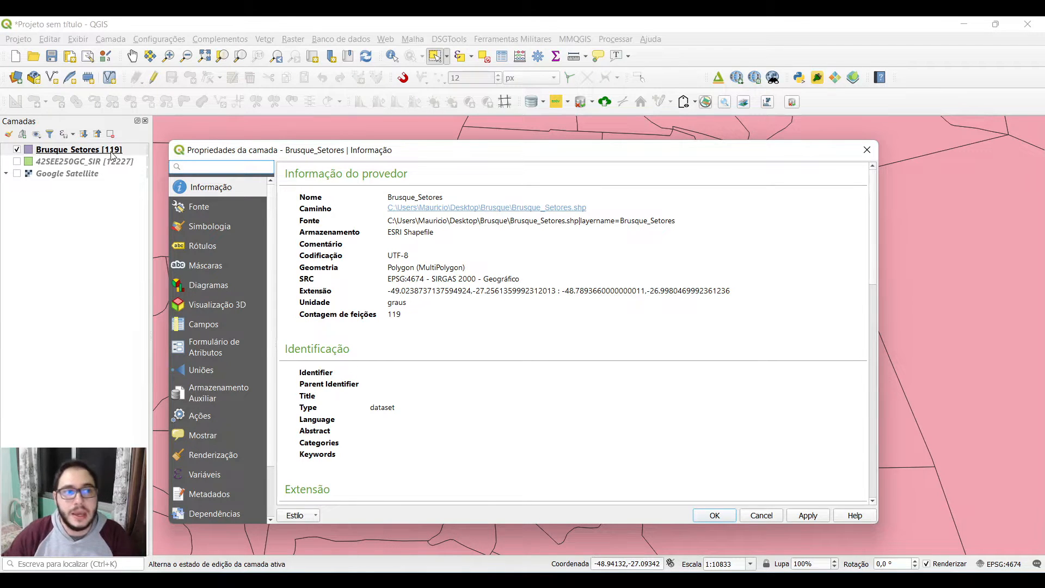
pyautogui.click(237, 227)
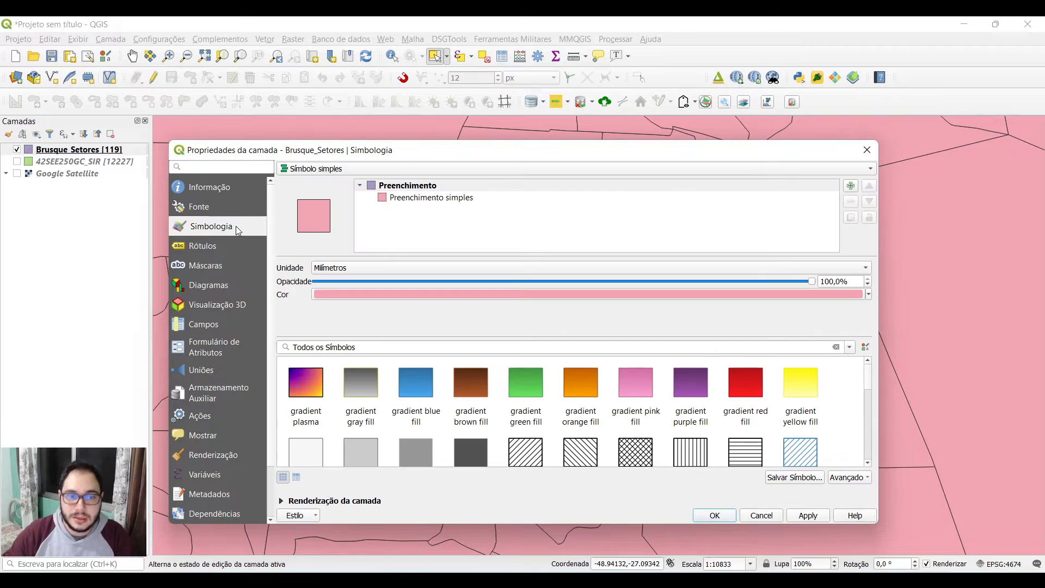
pyautogui.click(467, 202)
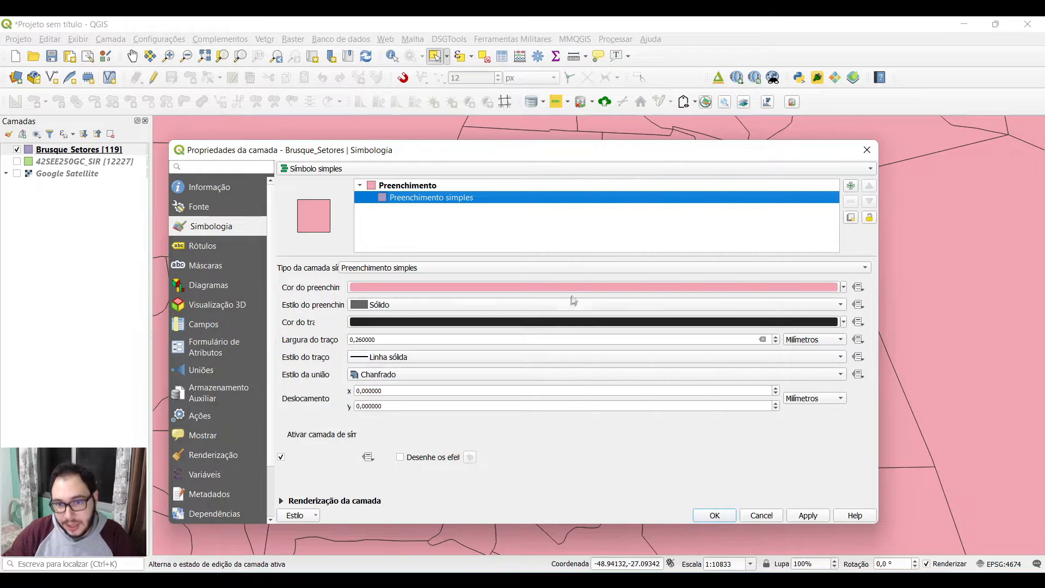
pyautogui.click(453, 306)
pyautogui.click(448, 311)
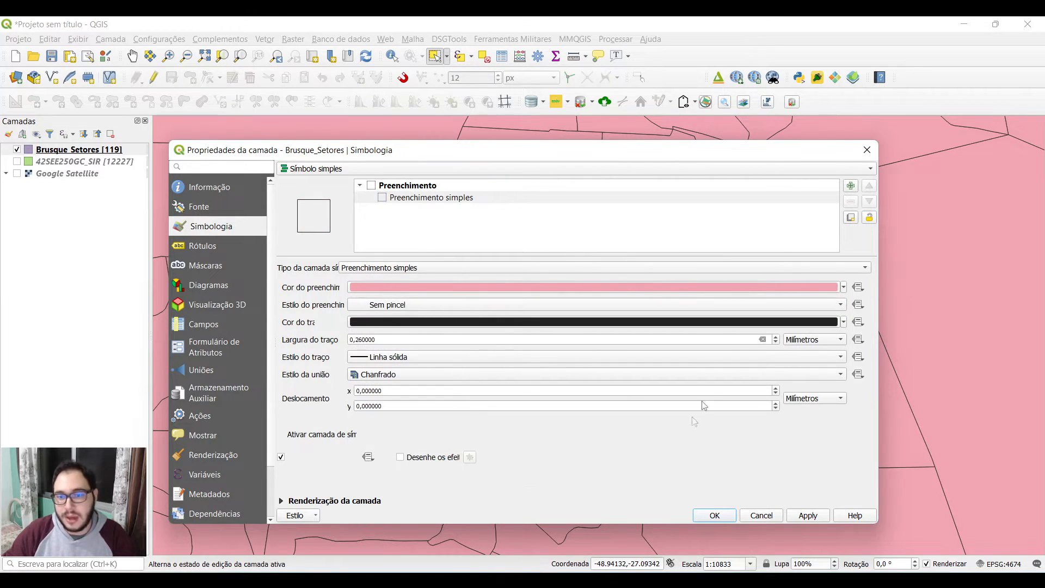
# Set the Brusque_Setores stroke colour to red and its width to 0.66 mm, and apply the symbology.
pyautogui.click(842, 321)
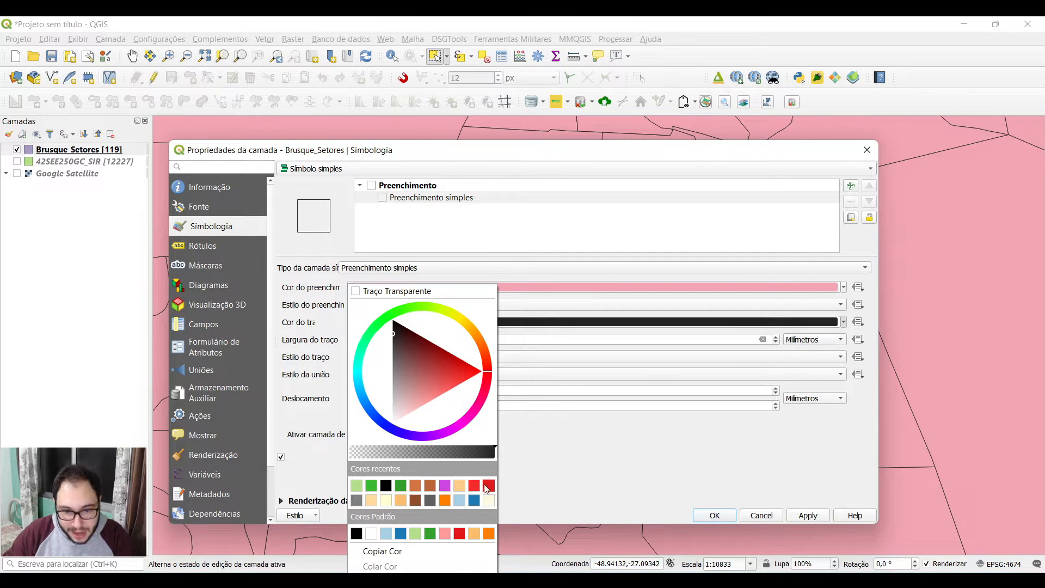
pyautogui.click(460, 533)
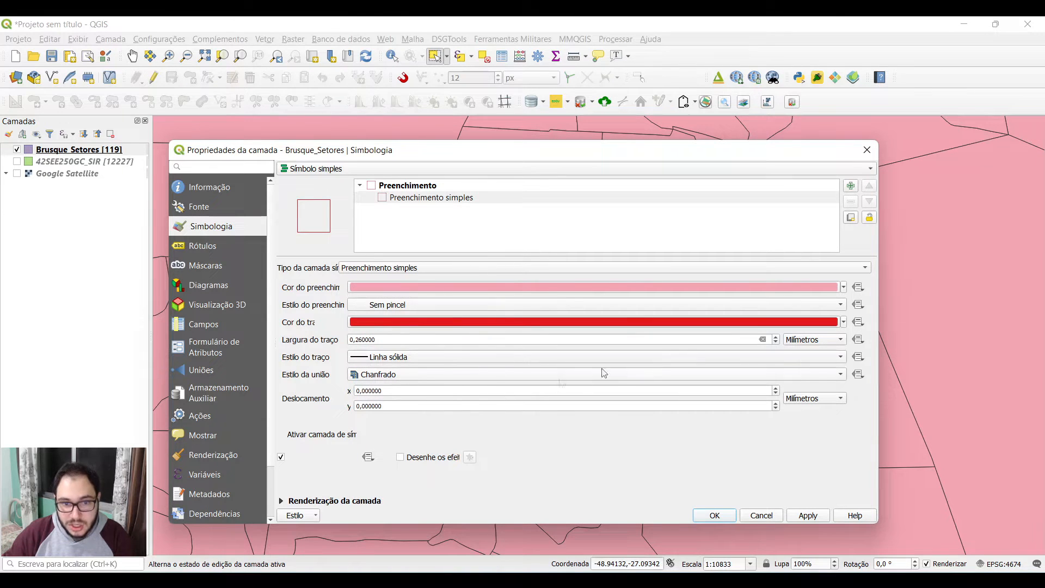
pyautogui.click(775, 336)
pyautogui.click(776, 336)
pyautogui.click(807, 515)
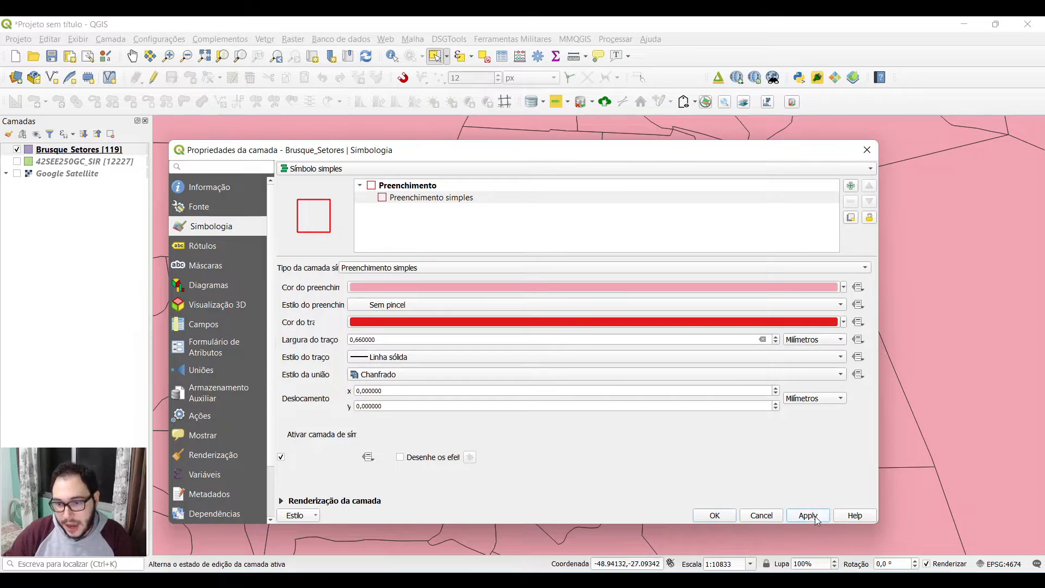
pyautogui.click(712, 515)
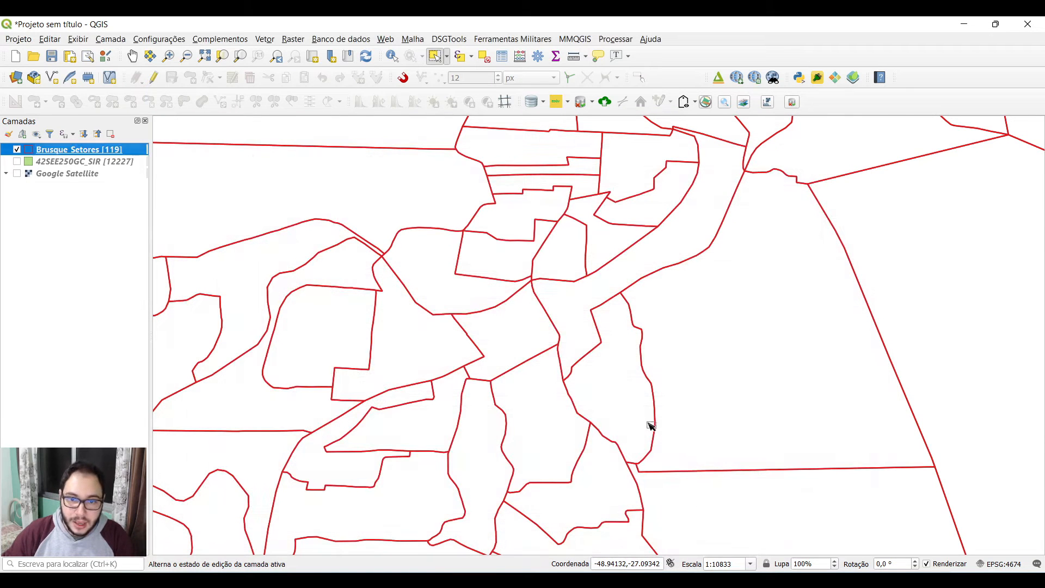
# Show the Google Satellite layer beneath the Brusque_Setores outlines to compare the sectors with the imagery.
pyautogui.scroll(-1, 648, 425)
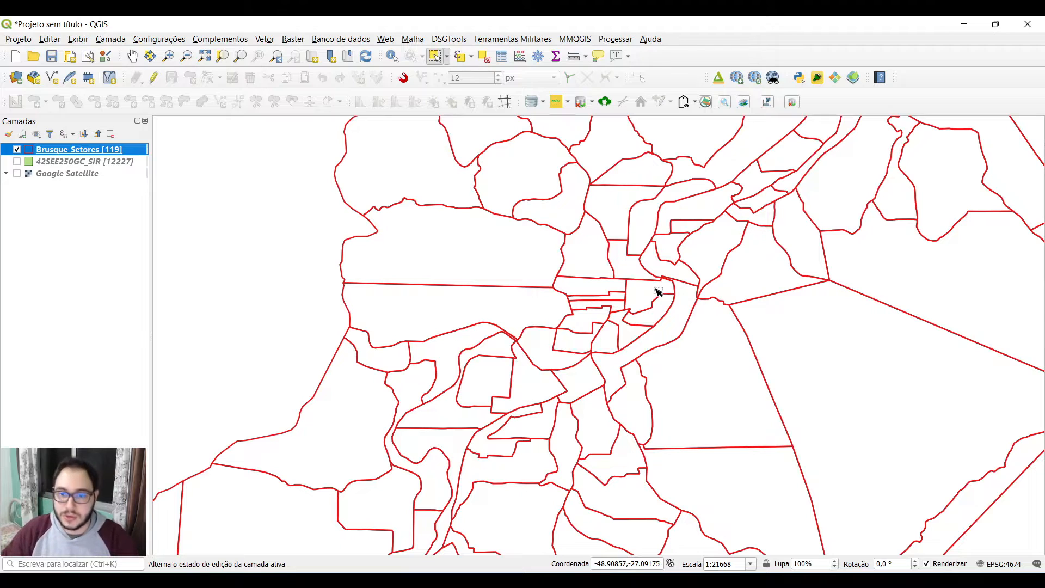
pyautogui.click(17, 173)
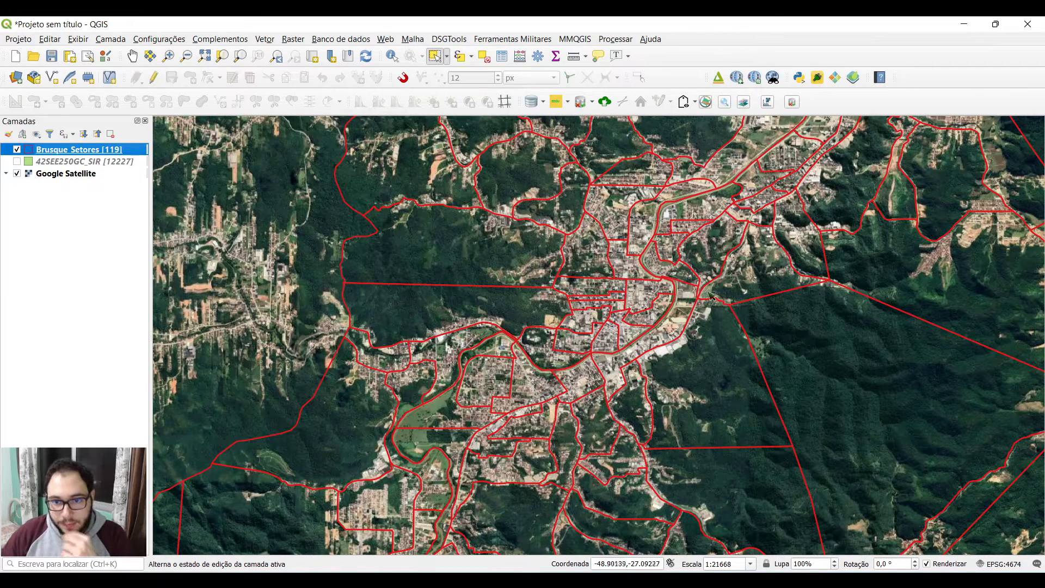
pyautogui.moveTo(670, 289); pyautogui.dragTo(663, 302)
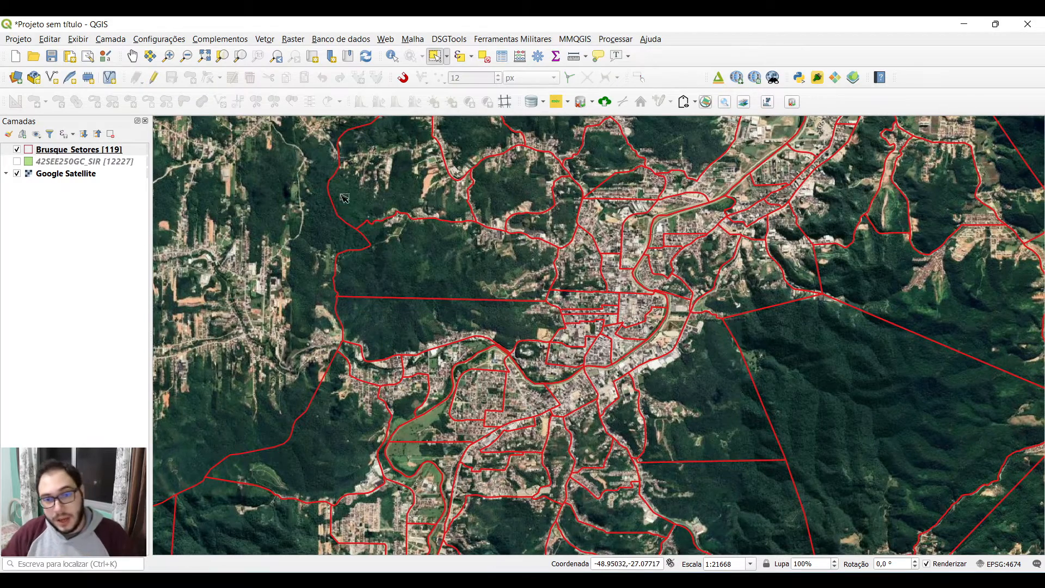
# Enable individual labels (Rótulos individuais) on the Brusque_Setores layer using the NM_BAIRRO field as the value.
pyautogui.click(46, 153)
pyautogui.rightClick(45, 154)
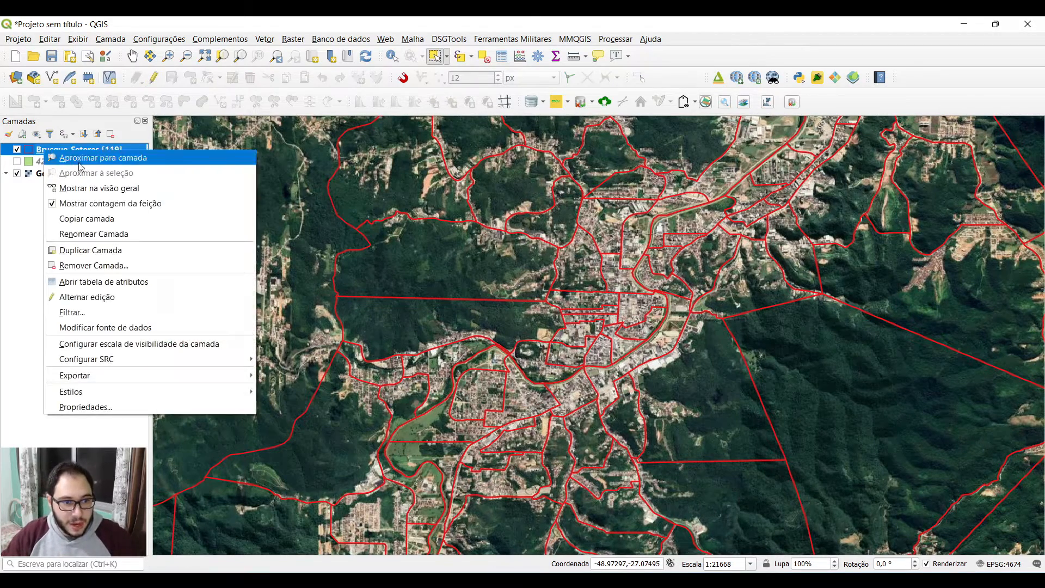
pyautogui.click(125, 407)
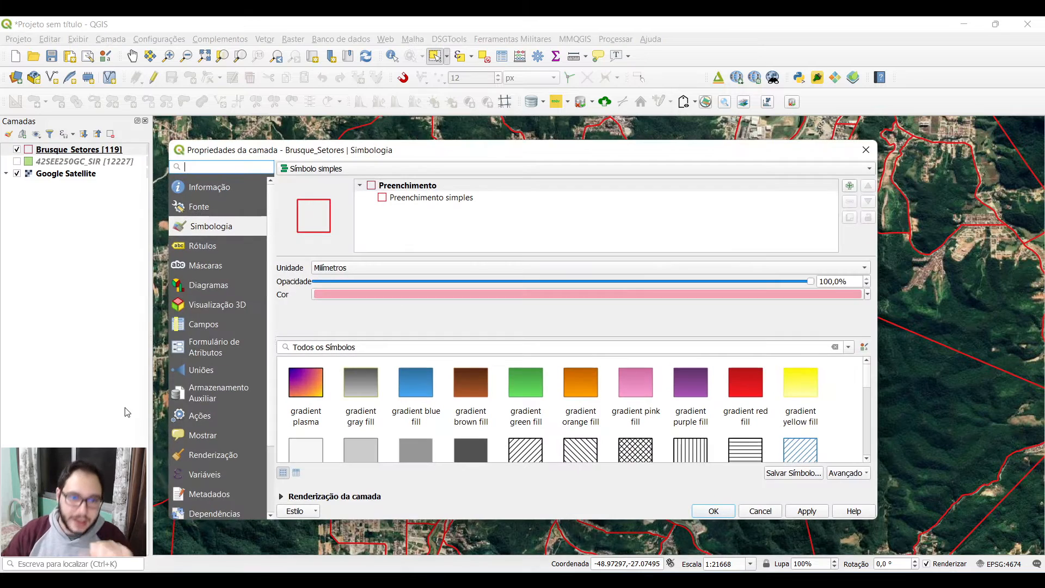
pyautogui.click(203, 246)
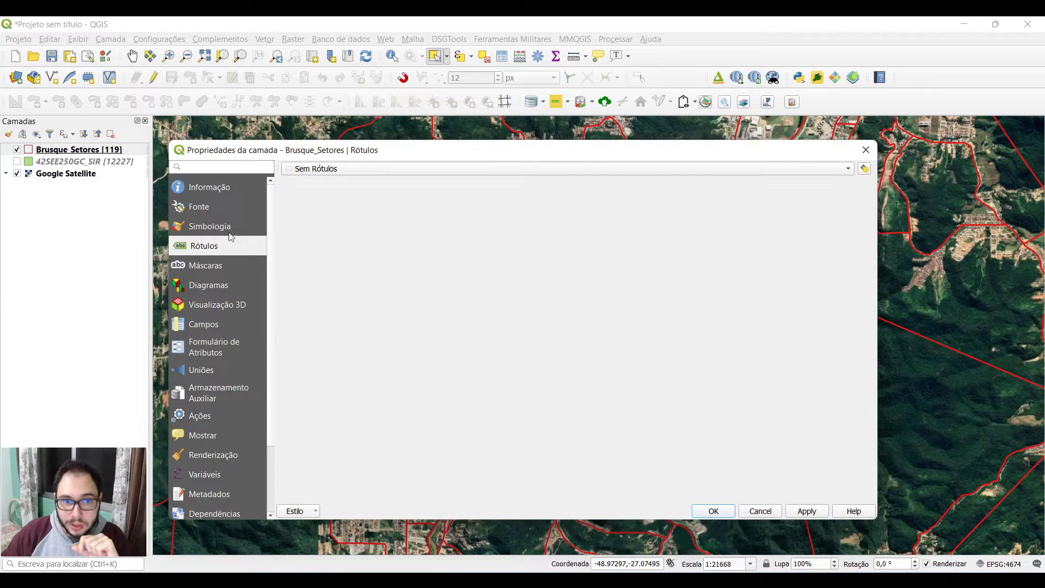
pyautogui.click(308, 173)
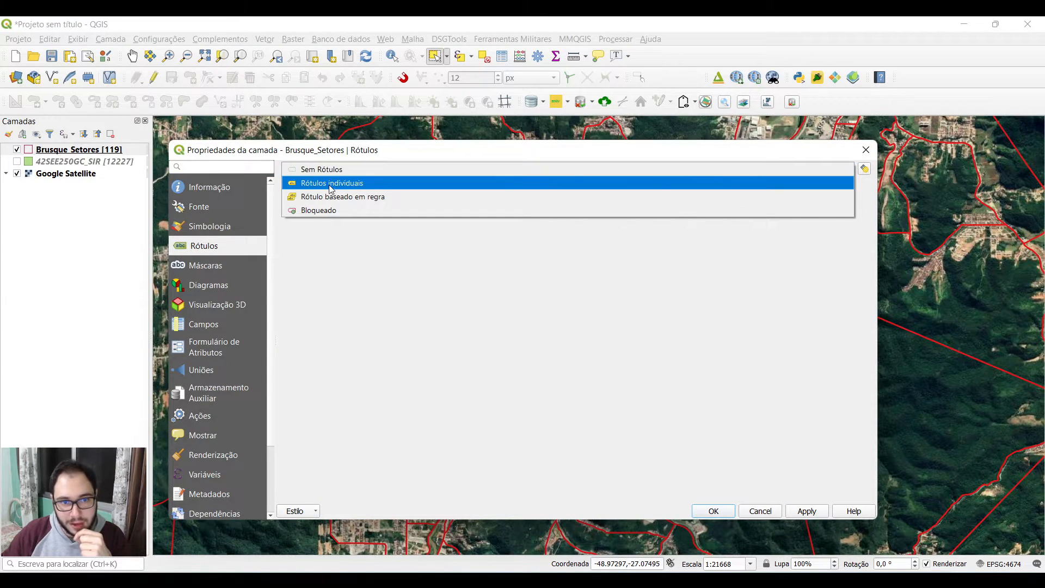
pyautogui.click(331, 184)
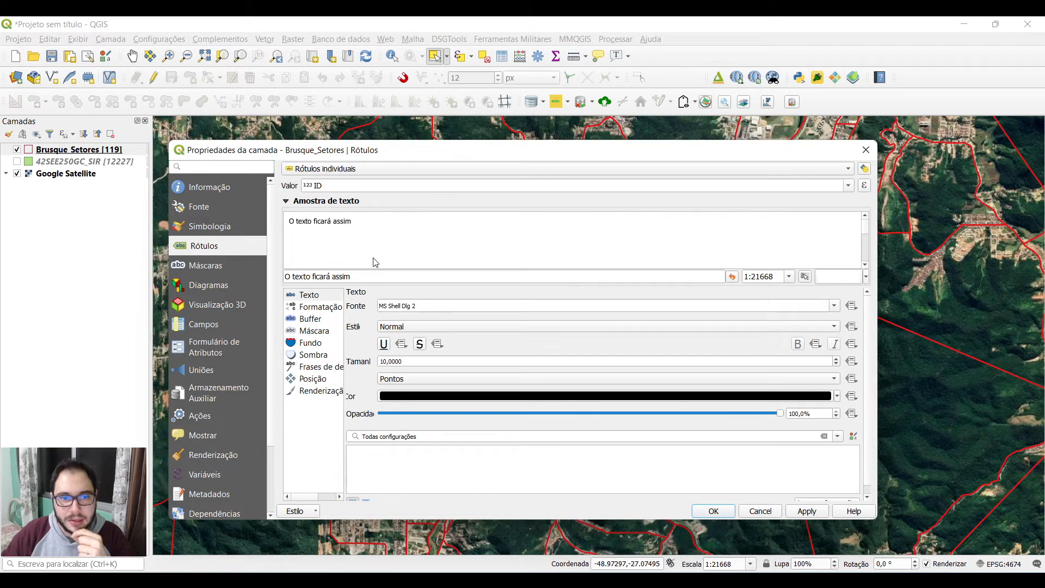
pyautogui.click(848, 187)
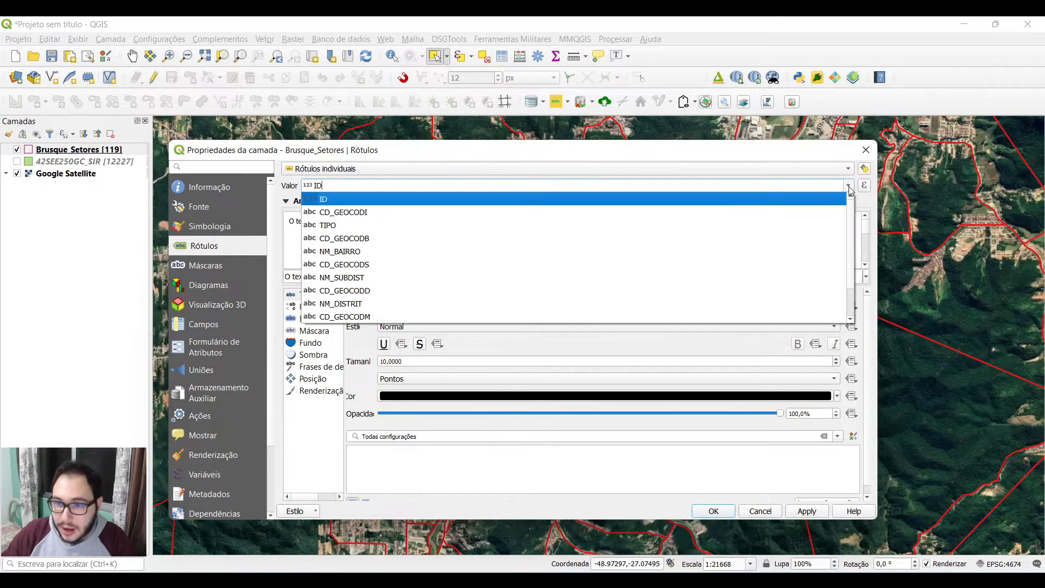
pyautogui.click(476, 248)
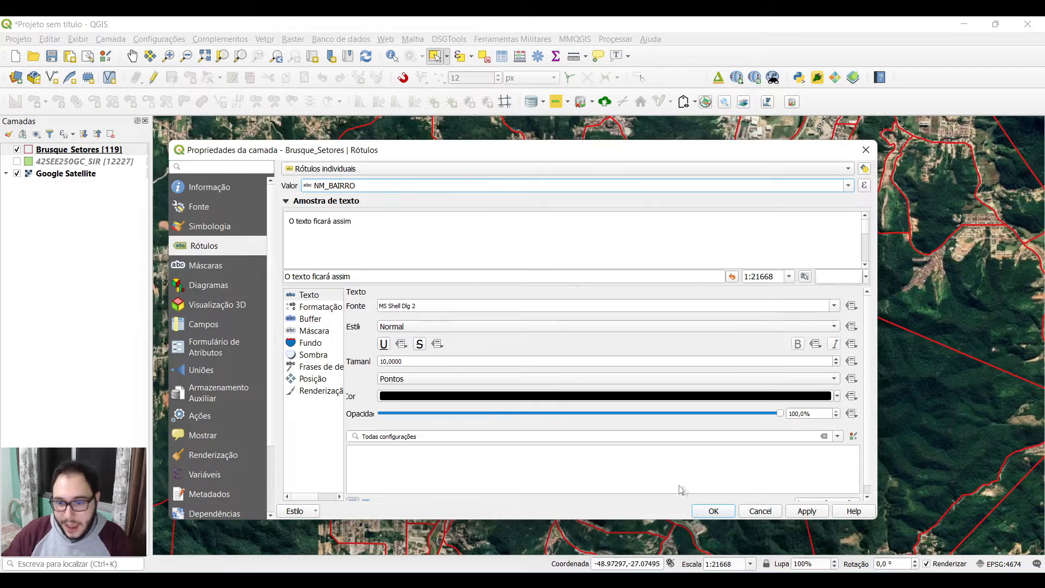
pyautogui.click(700, 513)
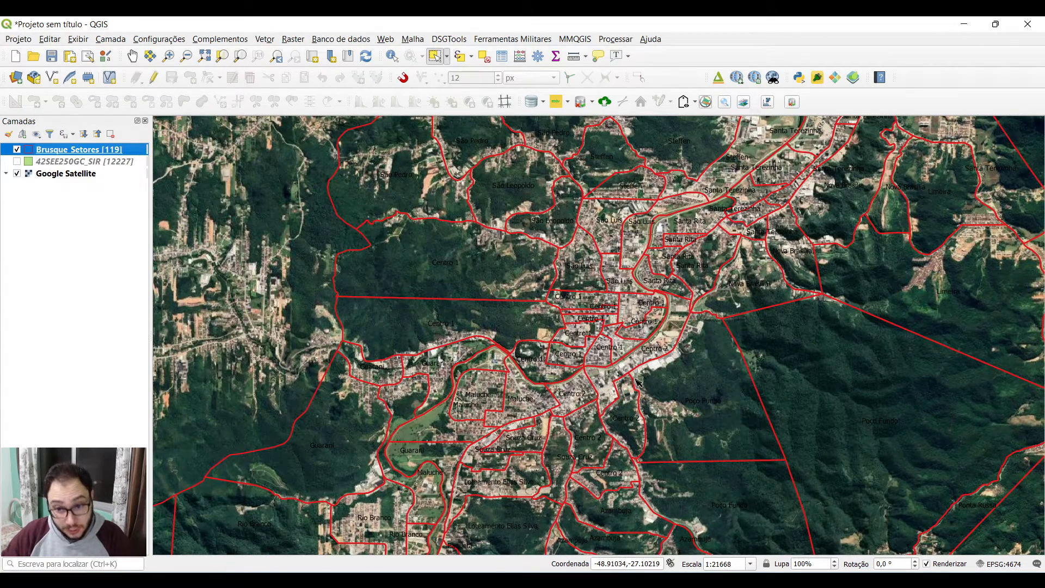
# Hide the Google Satellite layer and inspect the neighbourhood labels of the Centro 1 sectors up close.
pyautogui.click(16, 174)
pyautogui.scroll(1, 609, 322)
pyautogui.scroll(1, 609, 322)
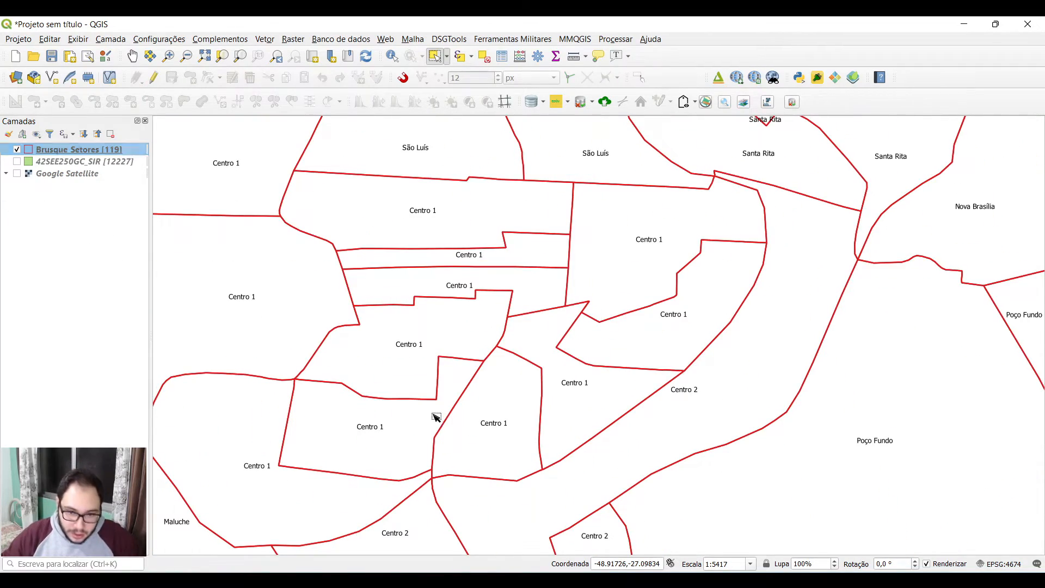
pyautogui.scroll(1, 436, 416)
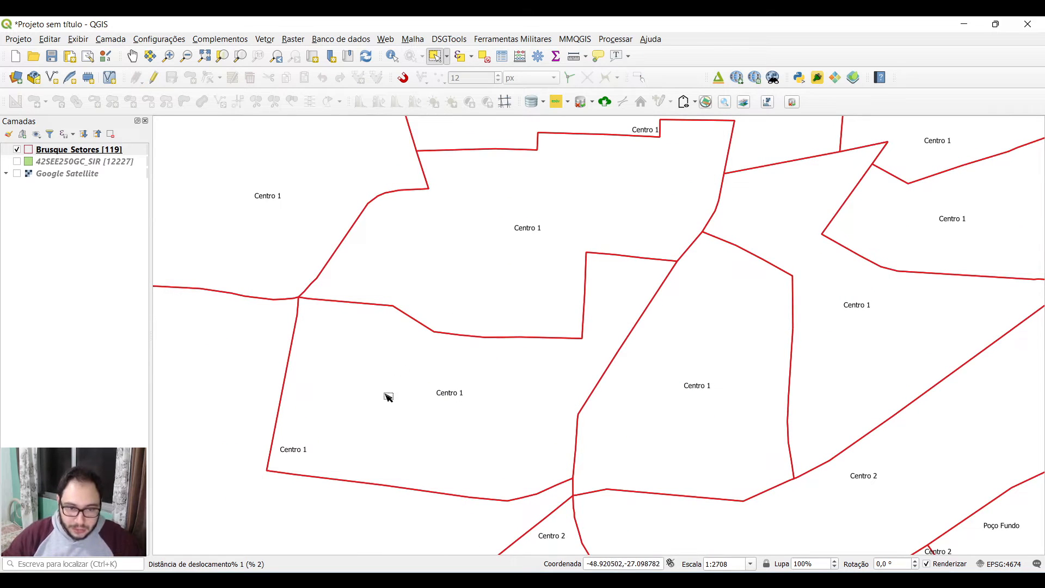
pyautogui.scroll(-1, 425, 391)
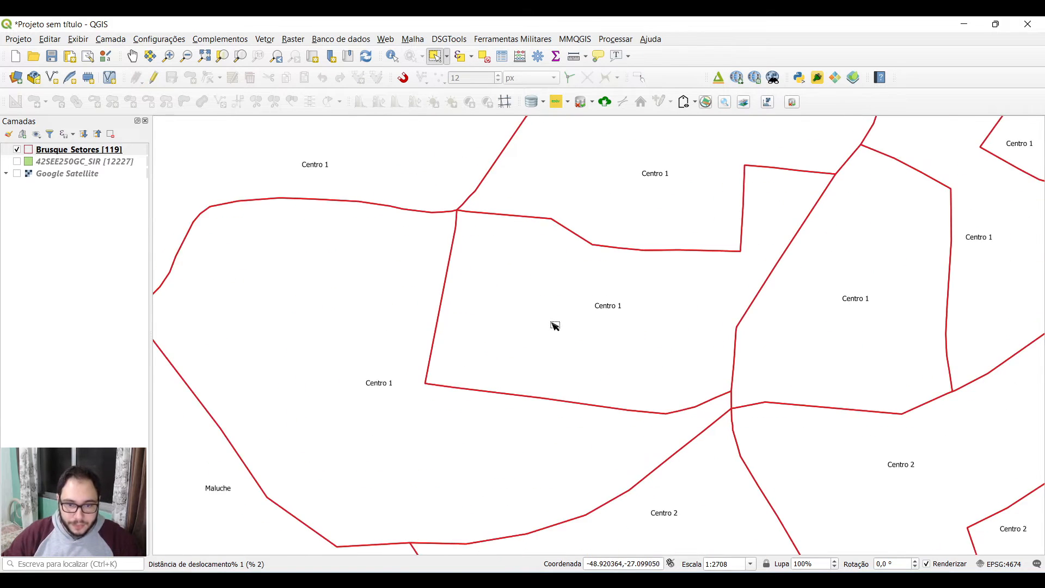
# Select the four adjoining Centro 1 sectors along the southern edge of the neighbourhood in Brusque_Setores.
pyautogui.click(429, 327)
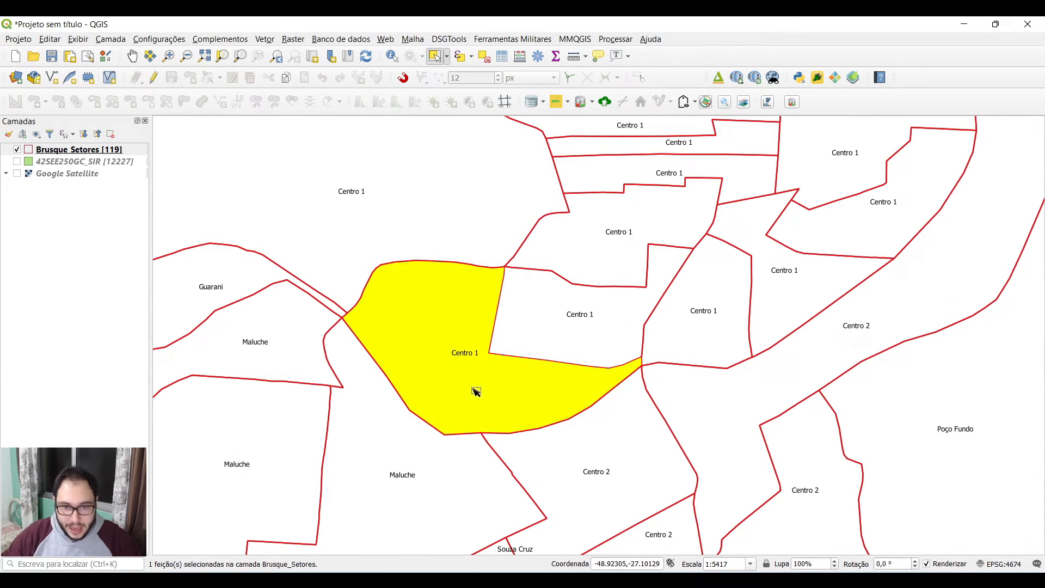
pyautogui.keyDown('ctrl'); pyautogui.click(550, 334); pyautogui.keyUp('ctrl')
pyautogui.keyDown('ctrl'); pyautogui.click(681, 338); pyautogui.keyUp('ctrl')
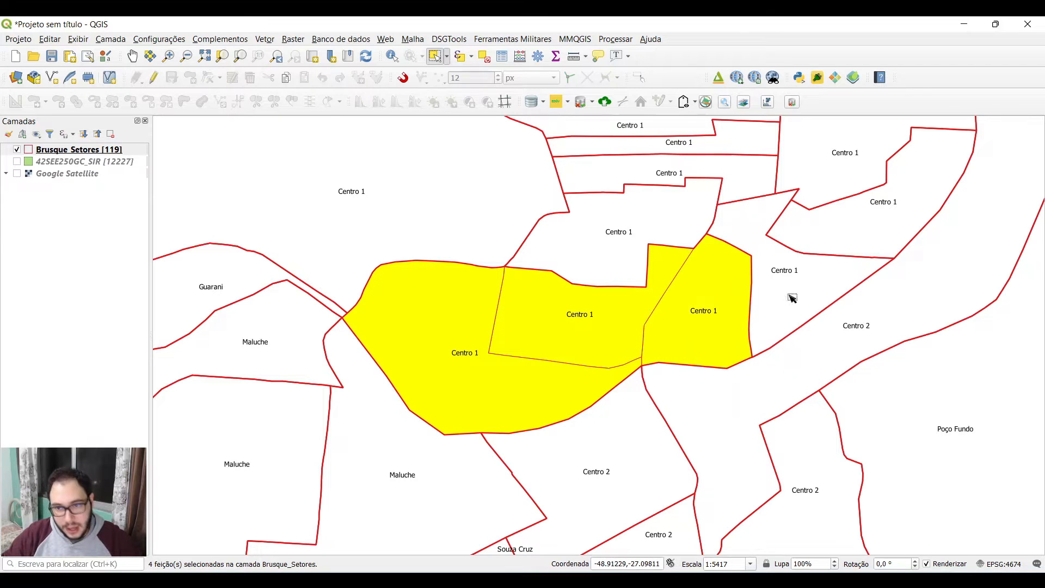
pyautogui.keyDown('ctrl'); pyautogui.click(784, 298); pyautogui.keyUp('ctrl')
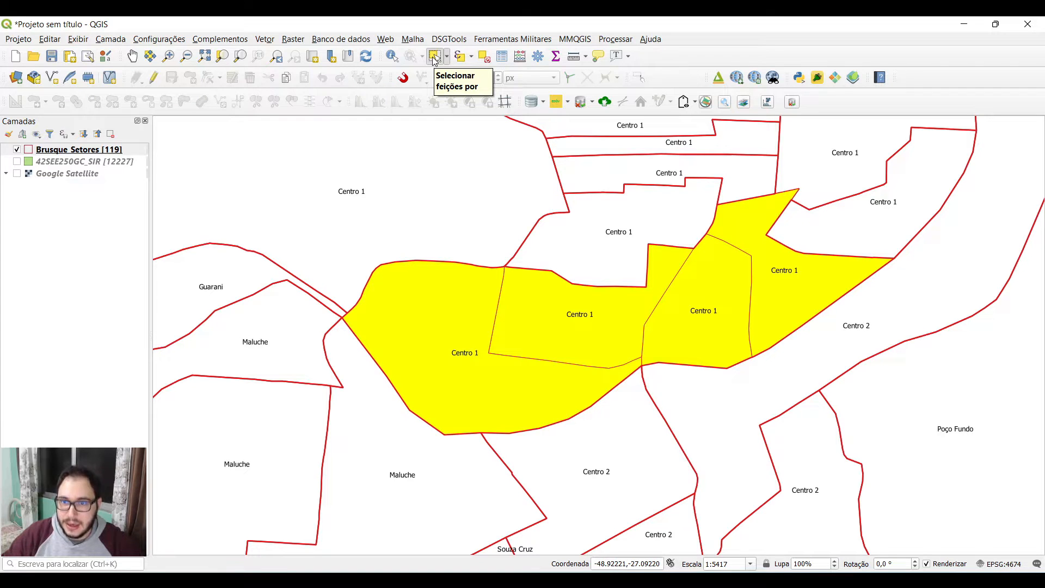
# Add the six neighbouring Centro 1 sectors to the north and east to the current selection.
pyautogui.moveTo(602, 171); pyautogui.dragTo(518, 264)
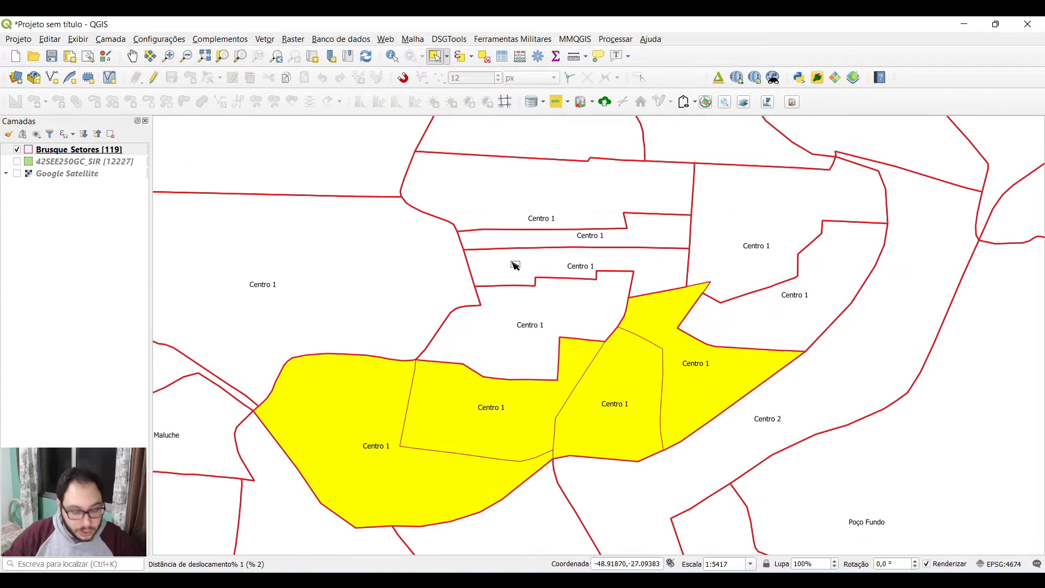
pyautogui.keyDown('shift'); pyautogui.click(538, 316); pyautogui.keyUp('shift')
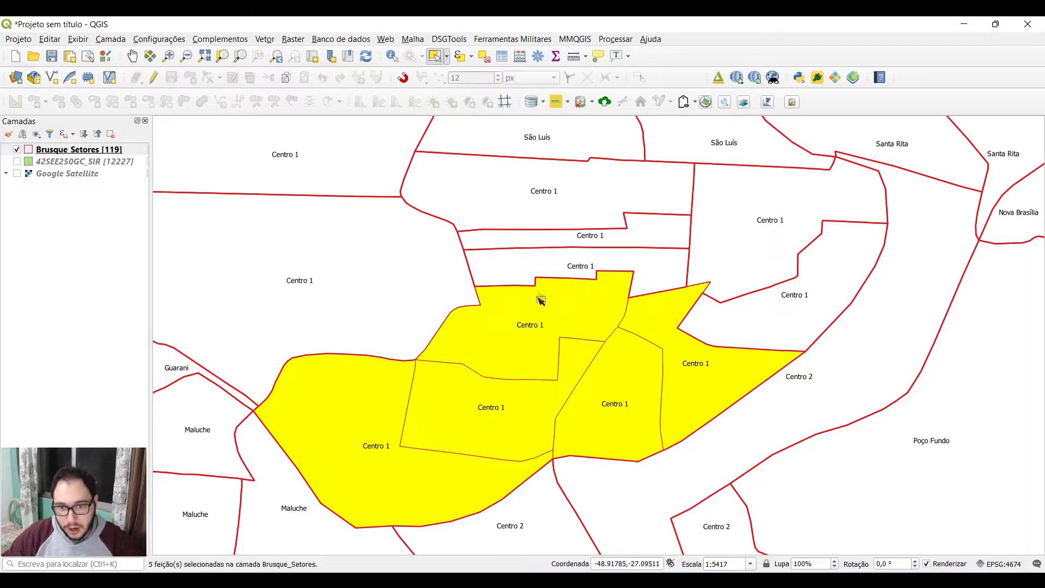
pyautogui.keyDown('shift'); pyautogui.click(533, 261); pyautogui.keyUp('shift')
pyautogui.keyDown('shift'); pyautogui.click(533, 234); pyautogui.keyUp('shift')
pyautogui.keyDown('shift'); pyautogui.click(545, 204); pyautogui.keyUp('shift')
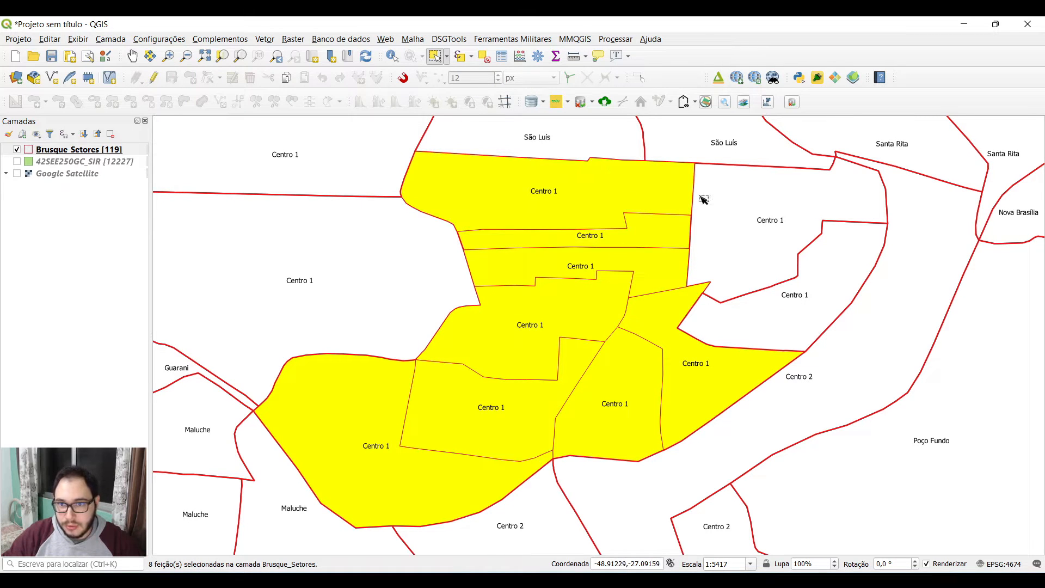
pyautogui.keyDown('shift'); pyautogui.click(741, 201); pyautogui.keyUp('shift')
pyautogui.keyDown('shift'); pyautogui.click(800, 326); pyautogui.keyUp('shift')
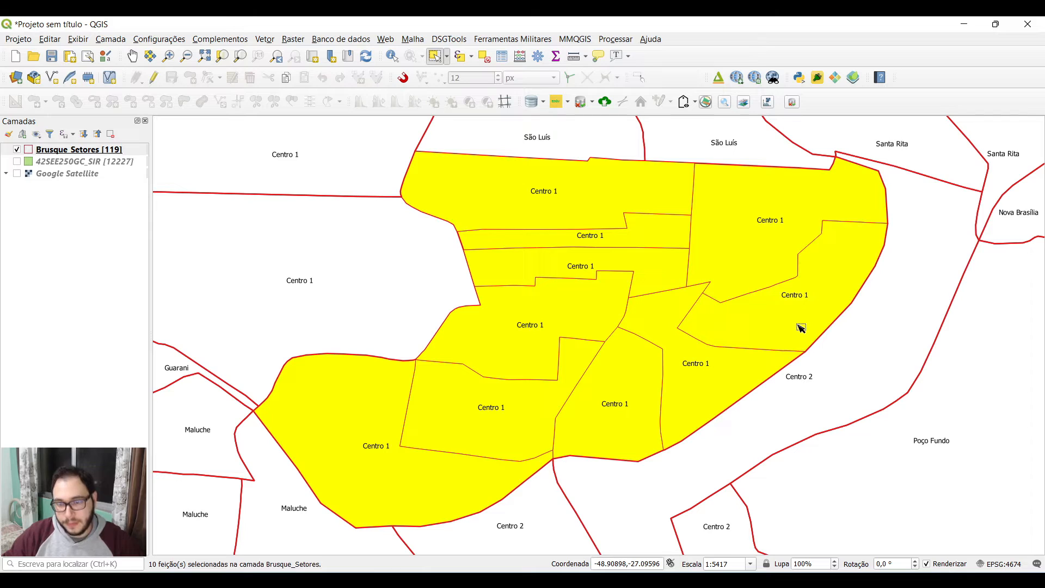
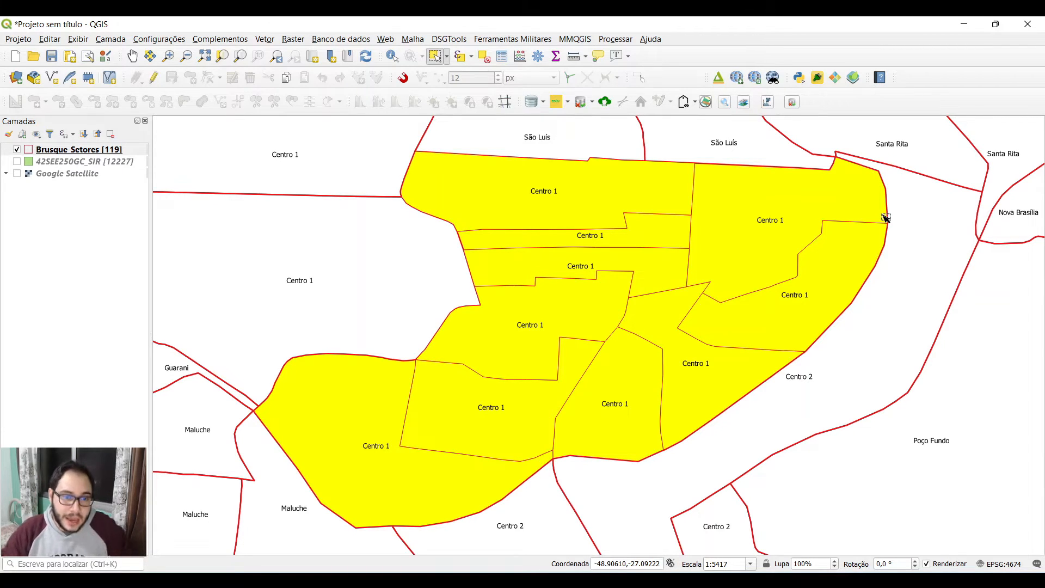
# Add the two large western Centro 1 sectors to the selection to complete the neighbourhood.
pyautogui.click(402, 281)
pyautogui.moveTo(378, 275); pyautogui.dragTo(570, 382)
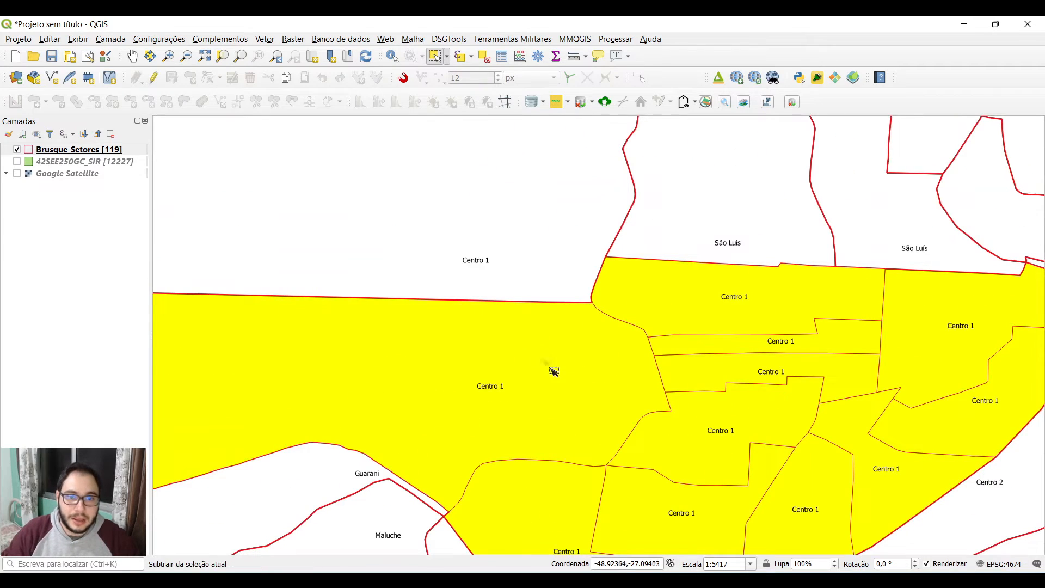
pyautogui.moveTo(504, 257); pyautogui.dragTo(533, 310)
pyautogui.scroll(-1, 533, 310)
pyautogui.moveTo(580, 353); pyautogui.dragTo(764, 386)
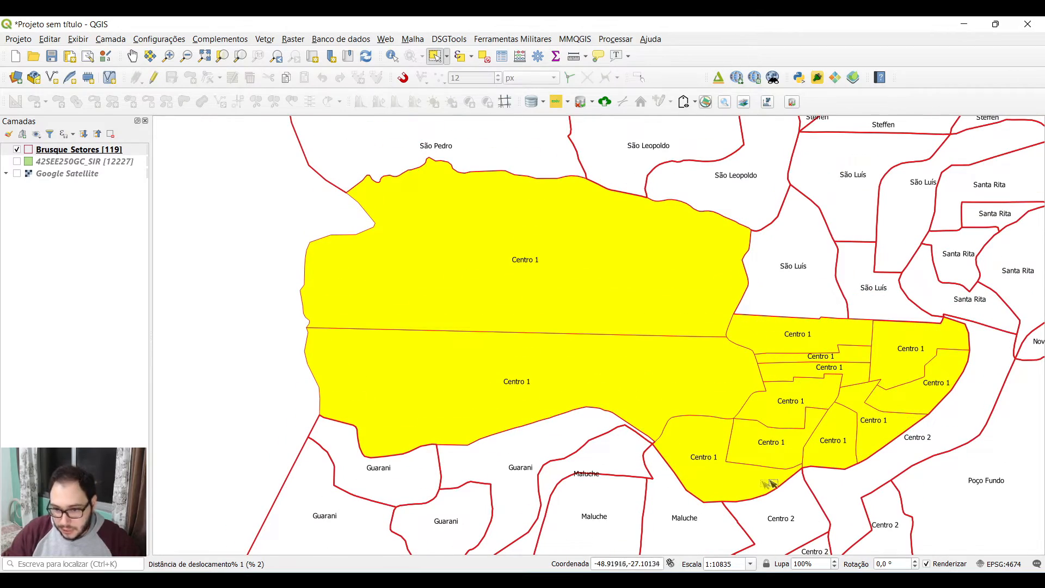
# Add the three Poço Fundo sectors southeast of Centro 1 to the selection.
pyautogui.moveTo(696, 392); pyautogui.dragTo(338, 163)
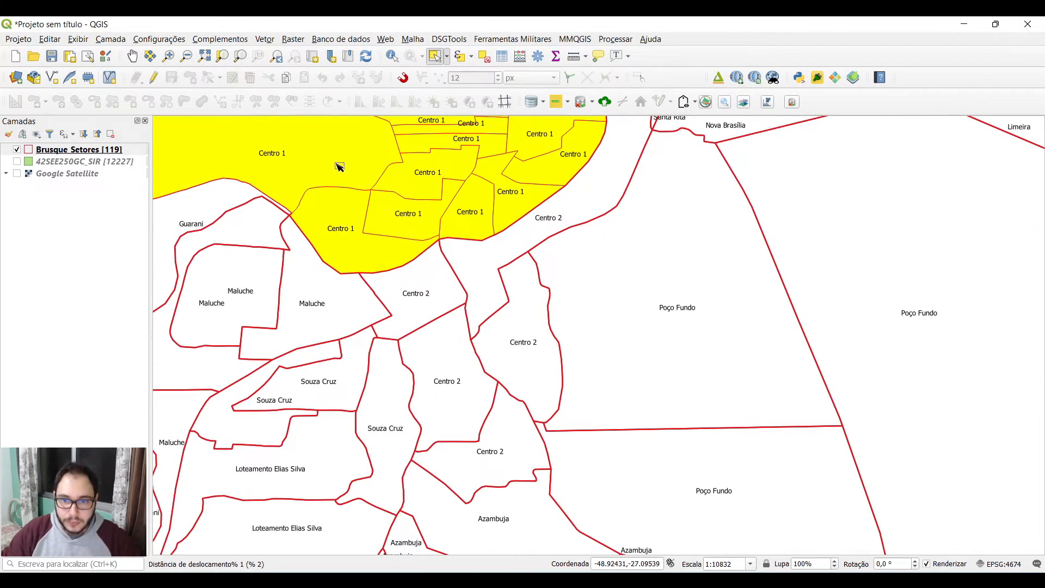
pyautogui.scroll(-1, 509, 254)
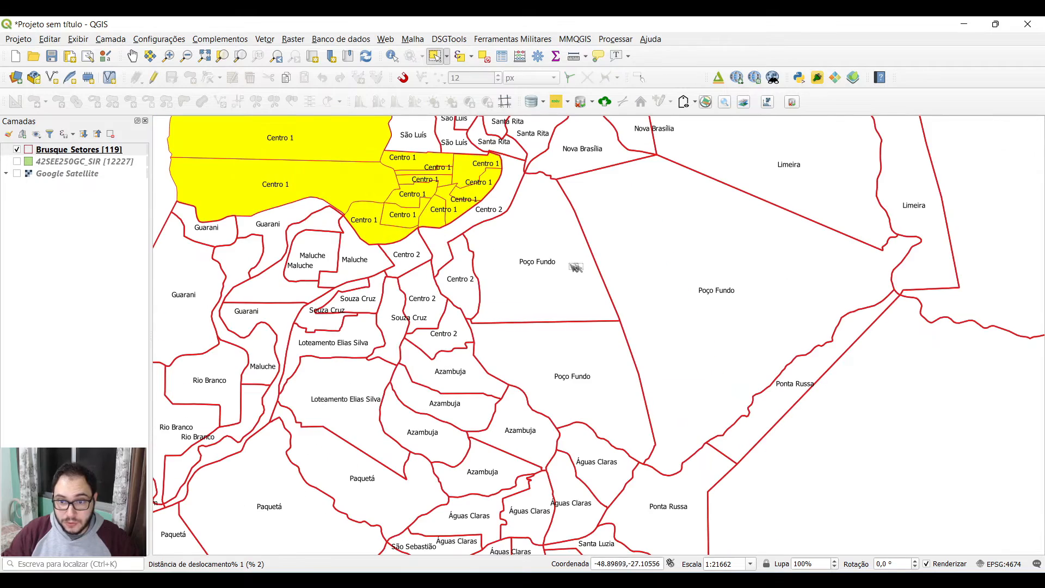
pyautogui.moveTo(575, 266); pyautogui.dragTo(565, 286)
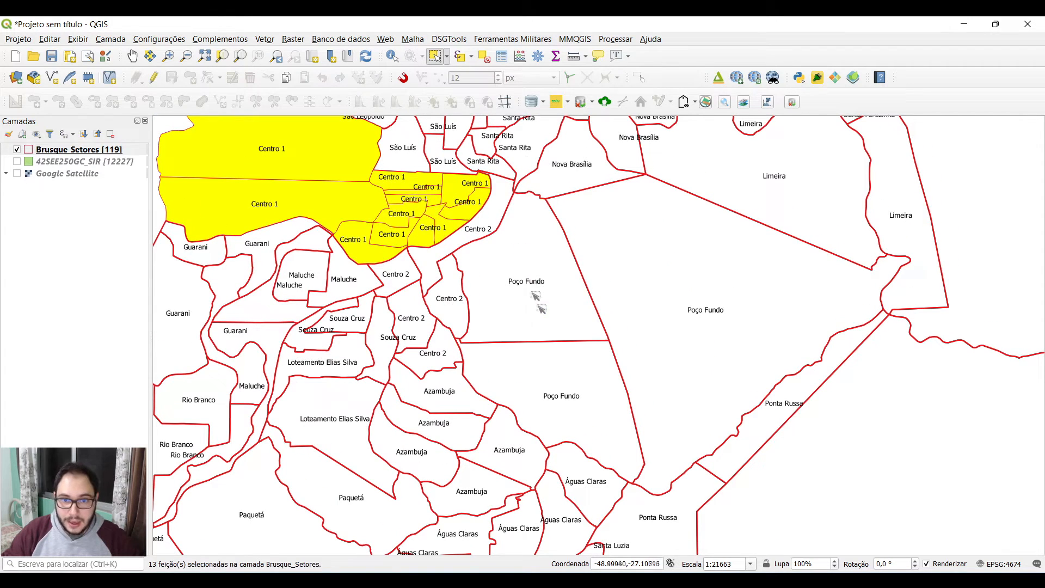
pyautogui.keyDown('shift'); pyautogui.click(535, 296); pyautogui.keyUp('shift')
pyautogui.keyDown('shift'); pyautogui.click(663, 283); pyautogui.keyUp('shift')
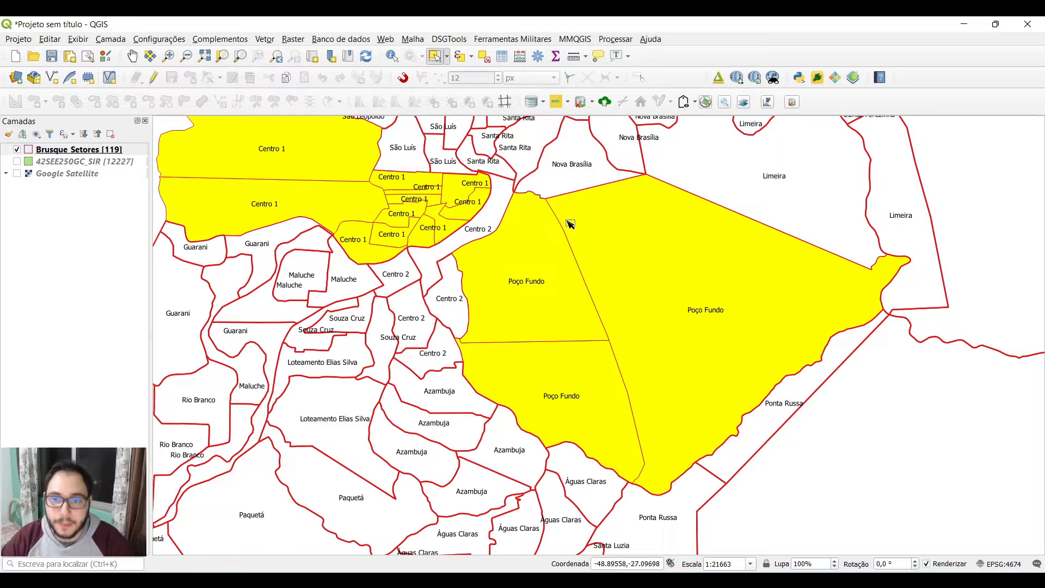
# View the selected neighbourhoods within the wider municipality and clear the feature selection.
pyautogui.scroll(-1, 566, 223)
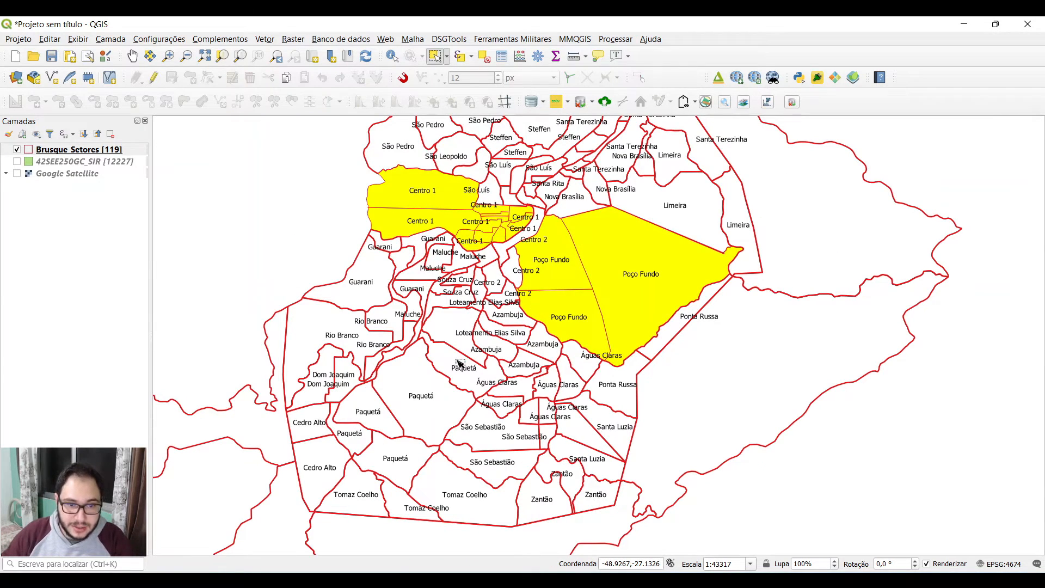
pyautogui.moveTo(462, 364); pyautogui.dragTo(517, 337)
pyautogui.moveTo(557, 275); pyautogui.dragTo(531, 361)
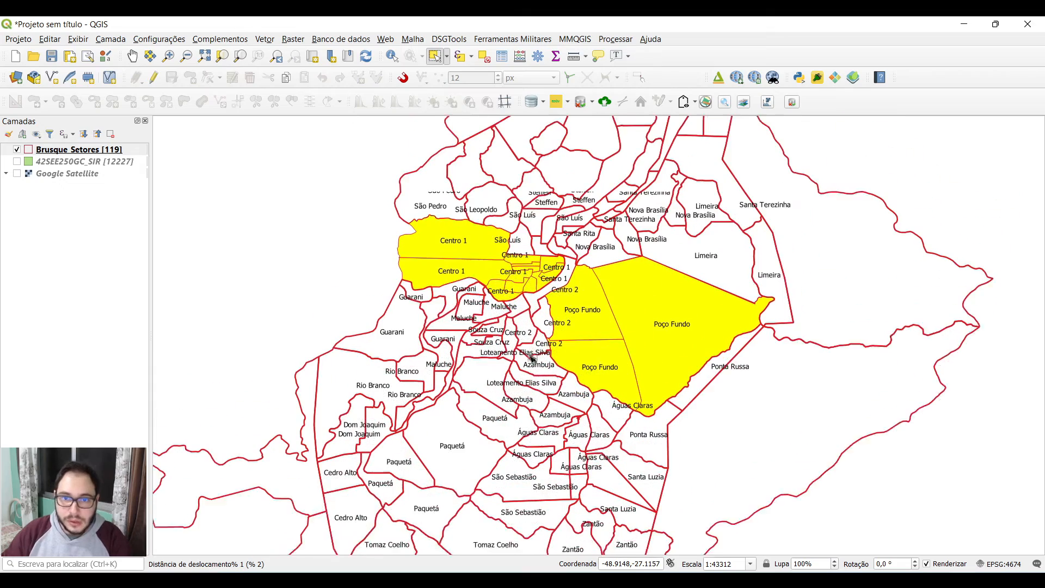
pyautogui.click(484, 56)
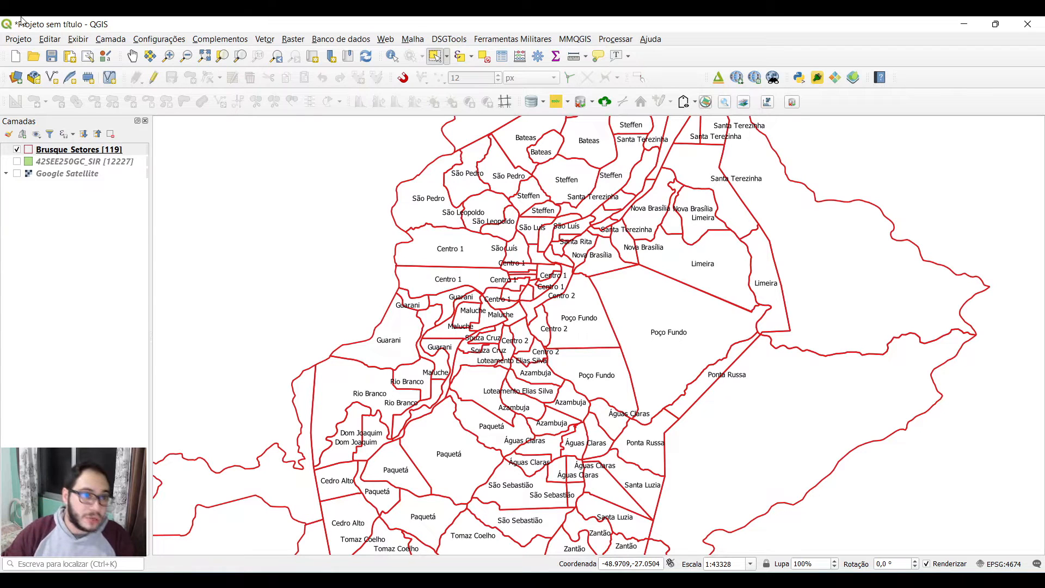
# Sort the Brusque_Setores attribute table by TIPO, select every URBANO row, and close the table.
pyautogui.rightClick(74, 151)
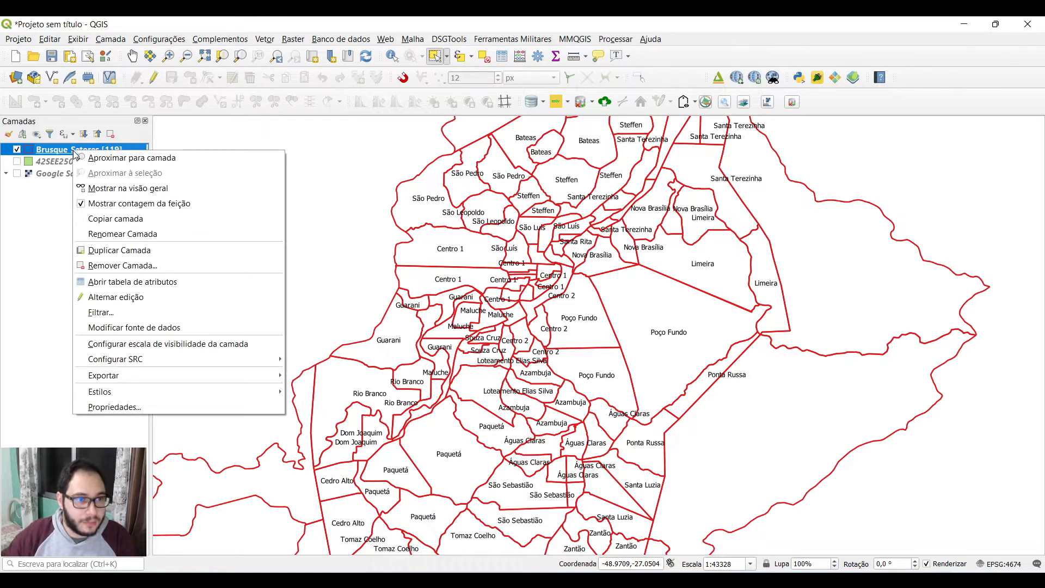
pyautogui.click(132, 281)
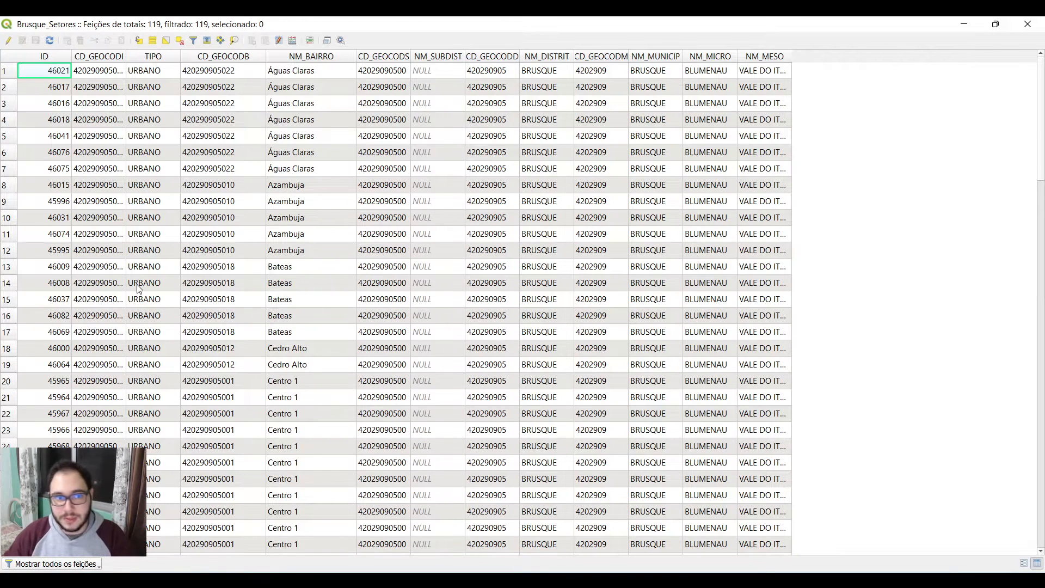
pyautogui.click(153, 59)
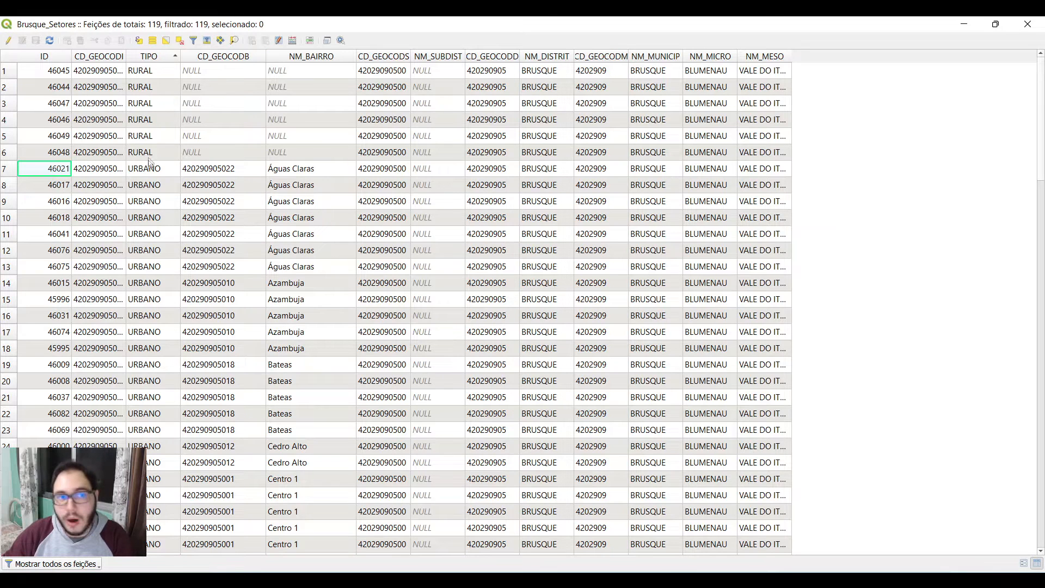
pyautogui.click(10, 174)
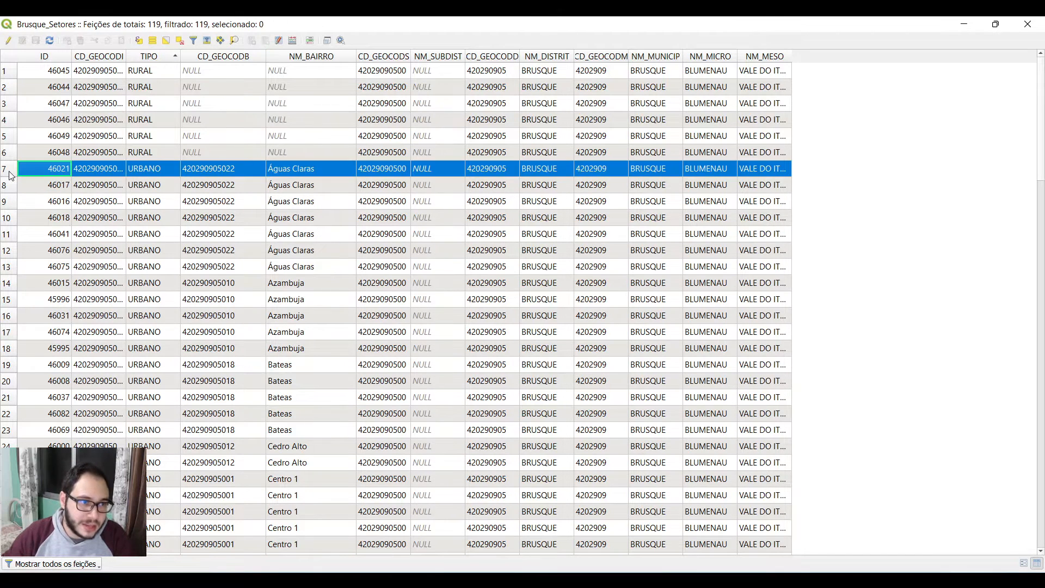
pyautogui.moveTo(10, 174); pyautogui.dragTo(8, 565)
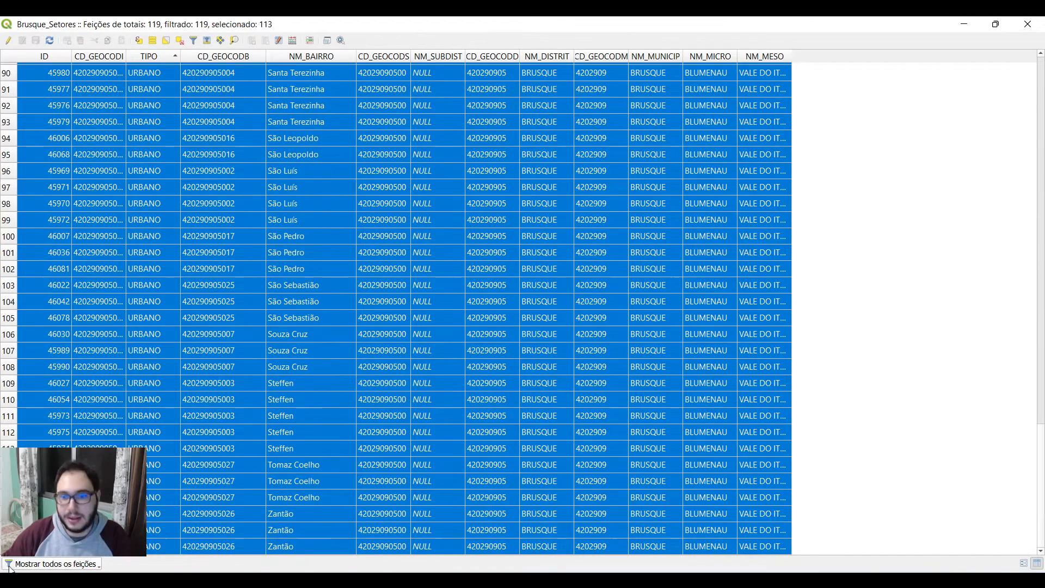
pyautogui.click(1027, 24)
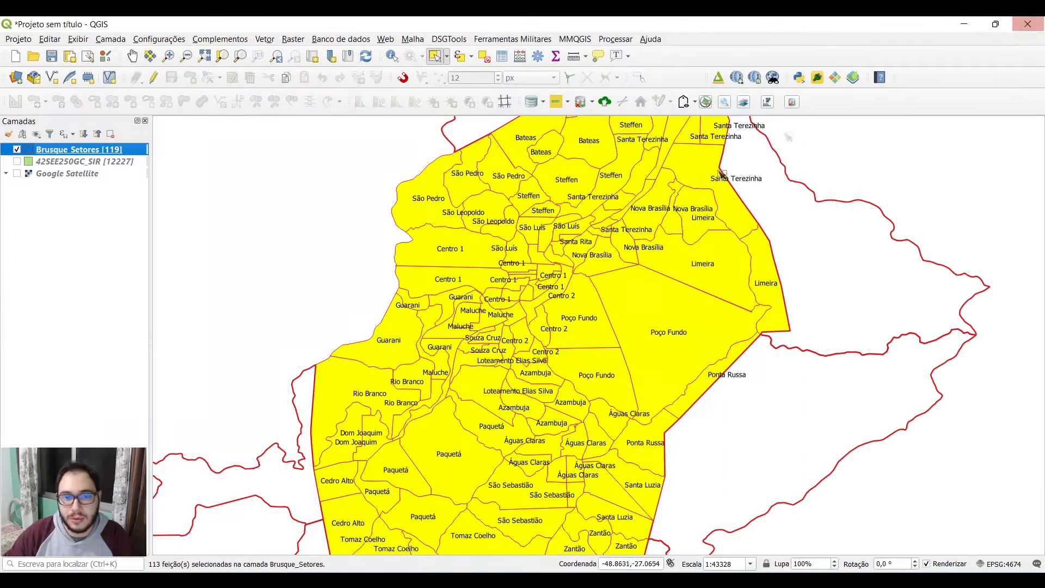
# Fit the map view to the Brusque_Setores layer and clear the selection of urban sectors.
pyautogui.rightClick(117, 156)
pyautogui.click(143, 158)
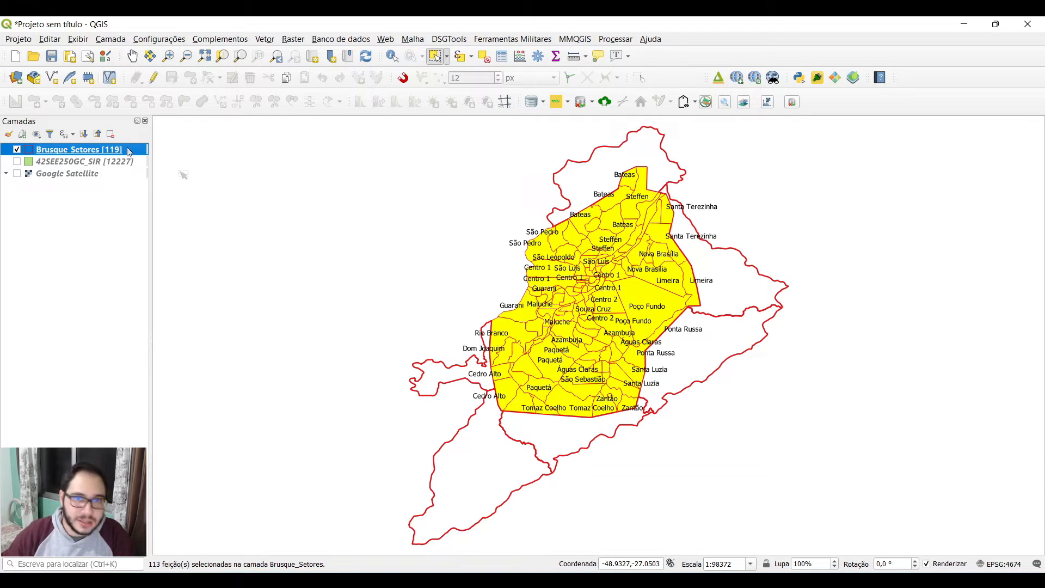
pyautogui.click(484, 57)
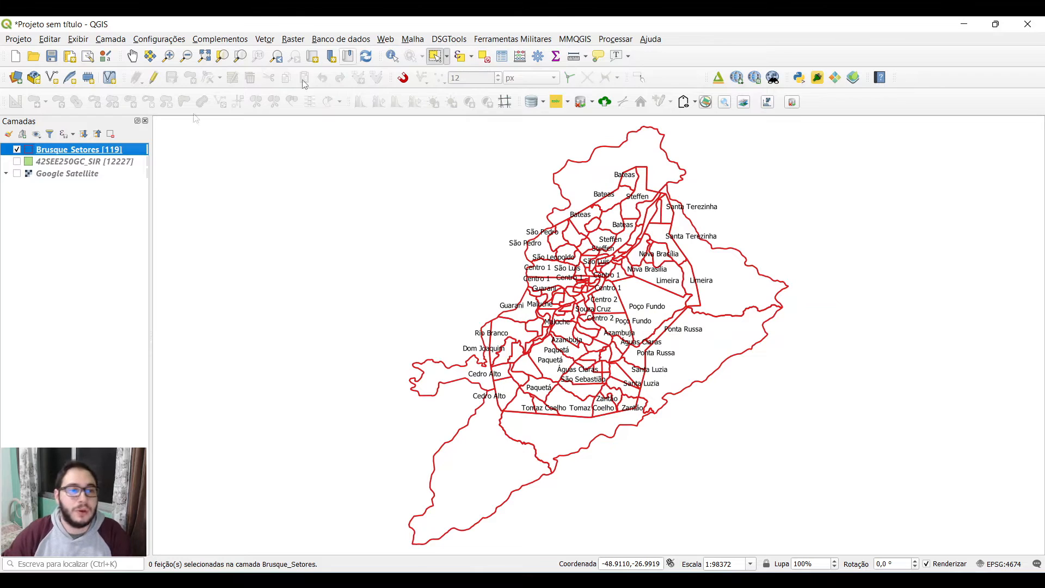
# Select the urban sectors of Brusque_Setores by expression with "TIPO" = 'URBANO', and close the expression dialog.
pyautogui.click(471, 56)
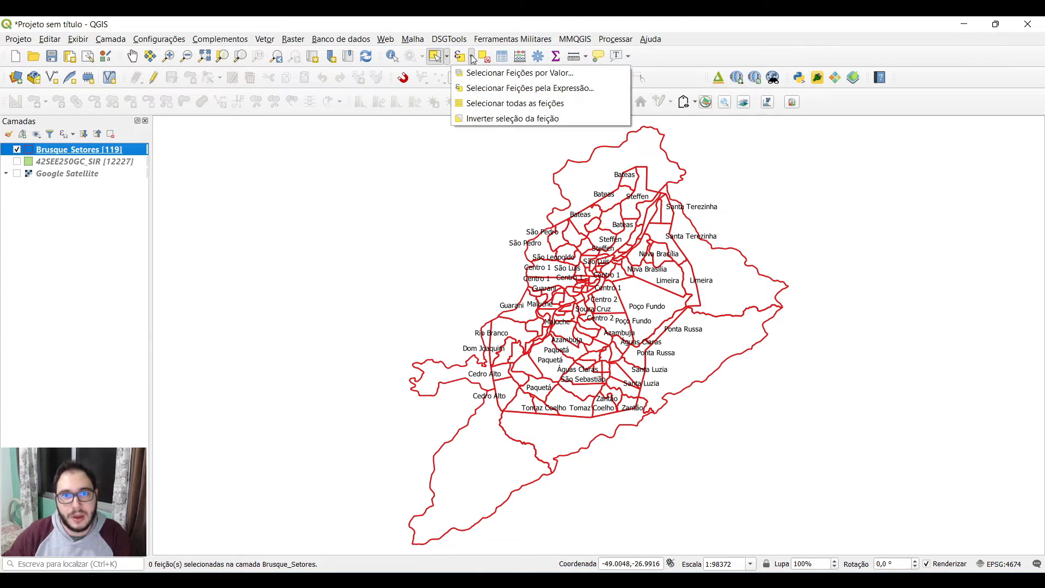
pyautogui.click(512, 89)
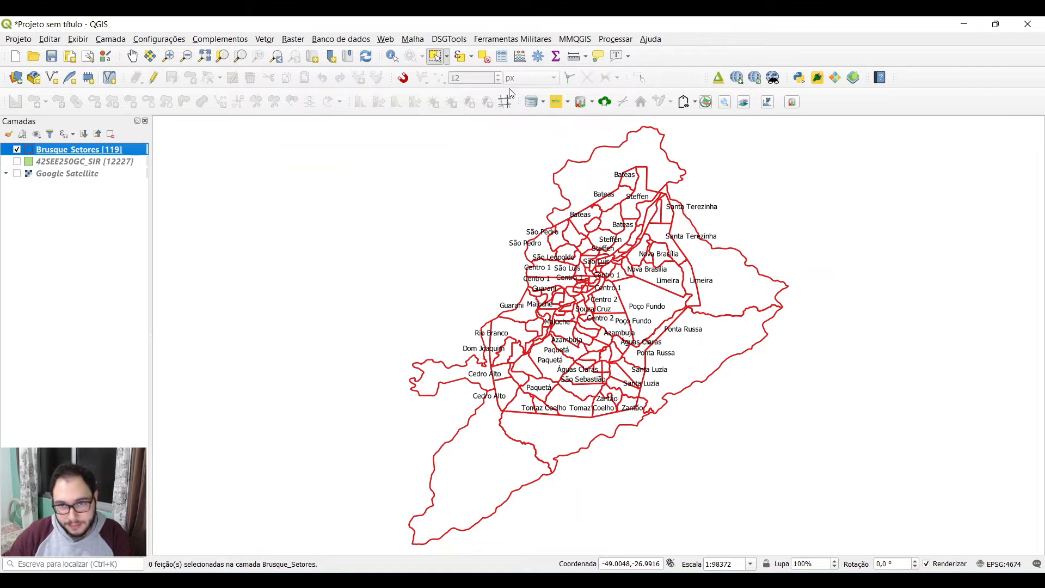
pyautogui.moveTo(475, 135); pyautogui.dragTo(576, 135)
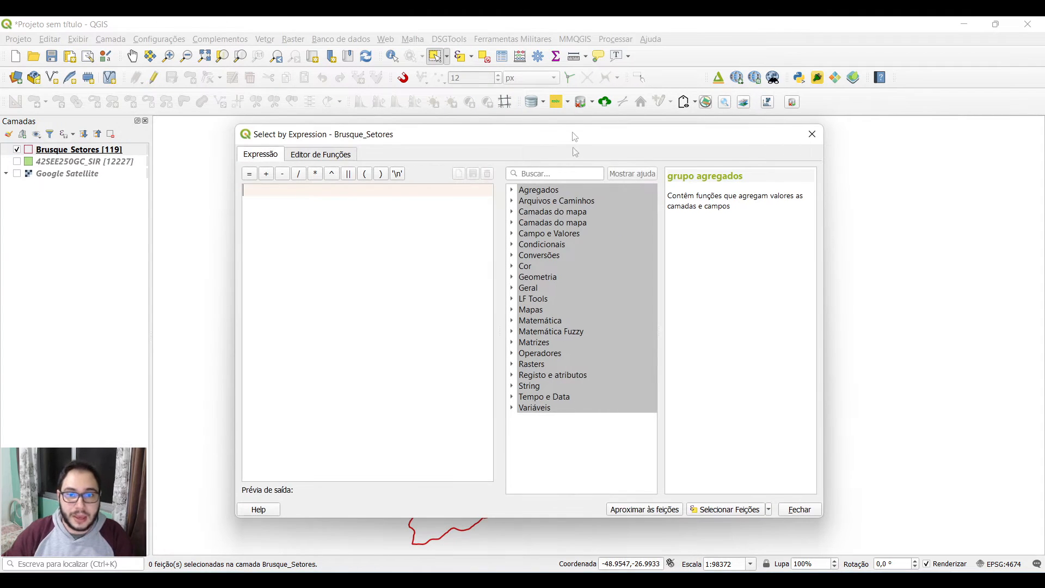
pyautogui.doubleClick(536, 236)
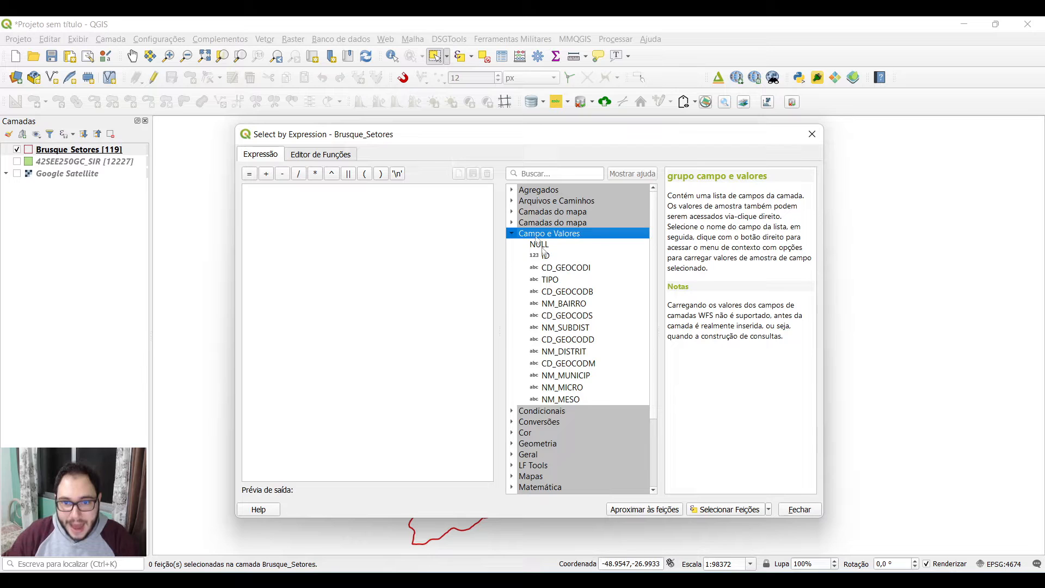
pyautogui.doubleClick(554, 281)
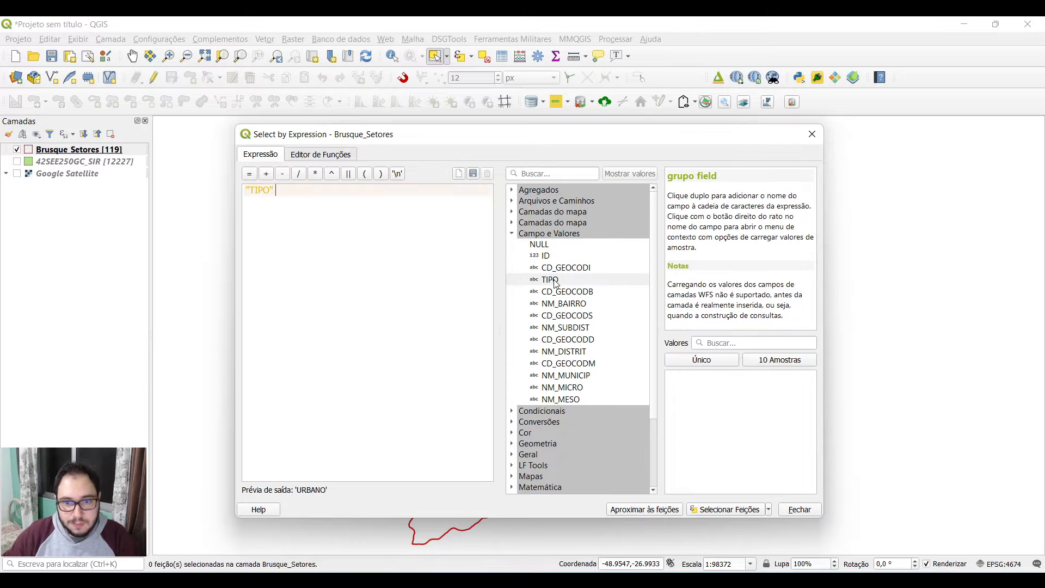
pyautogui.click(249, 175)
pyautogui.click(701, 361)
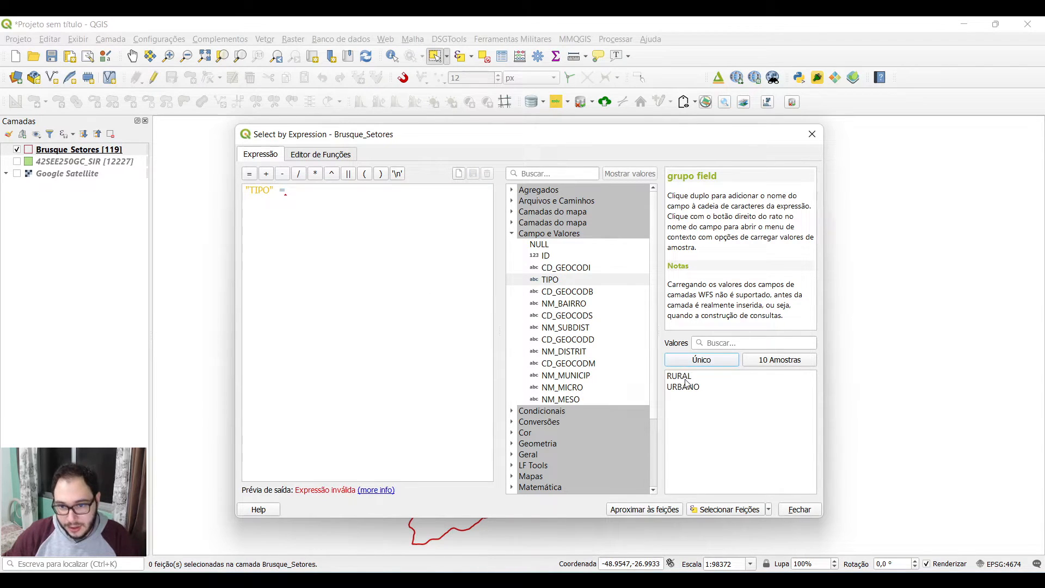
pyautogui.doubleClick(684, 386)
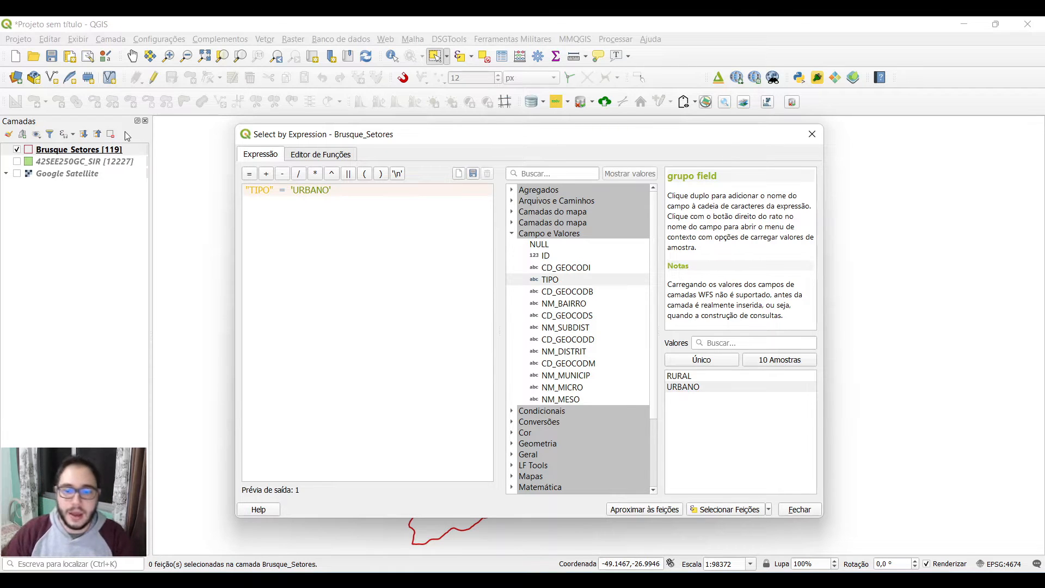
pyautogui.click(736, 510)
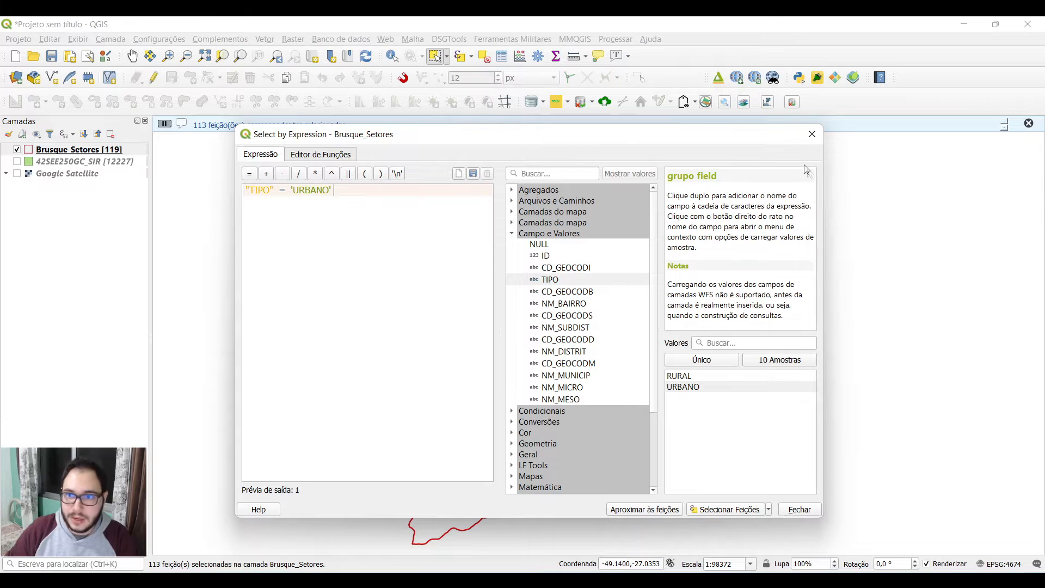
pyautogui.click(812, 134)
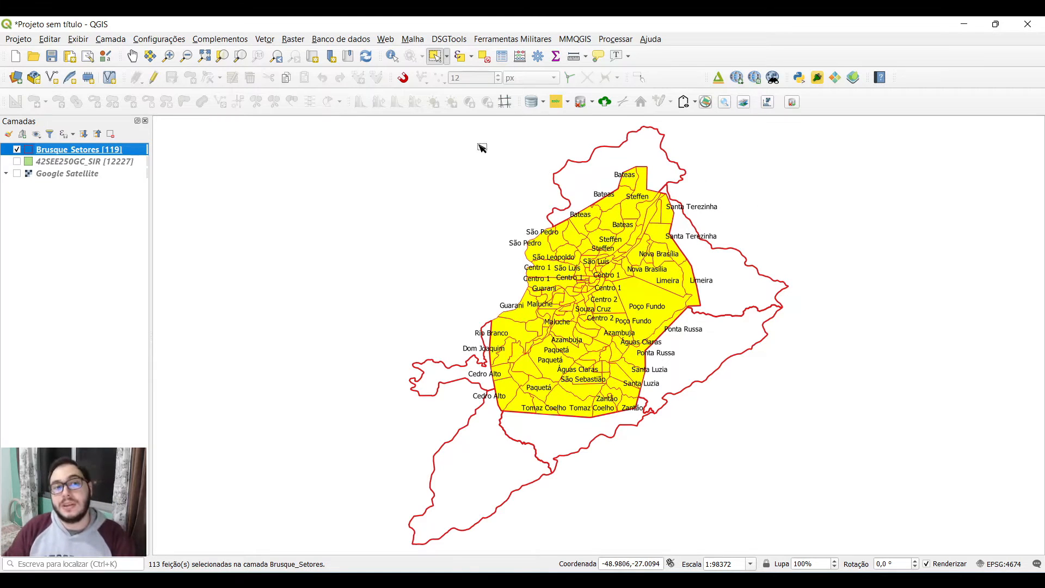
# Set up a Dissolve of Brusque_Setores restricted to the selected features only.
pyautogui.click(265, 40)
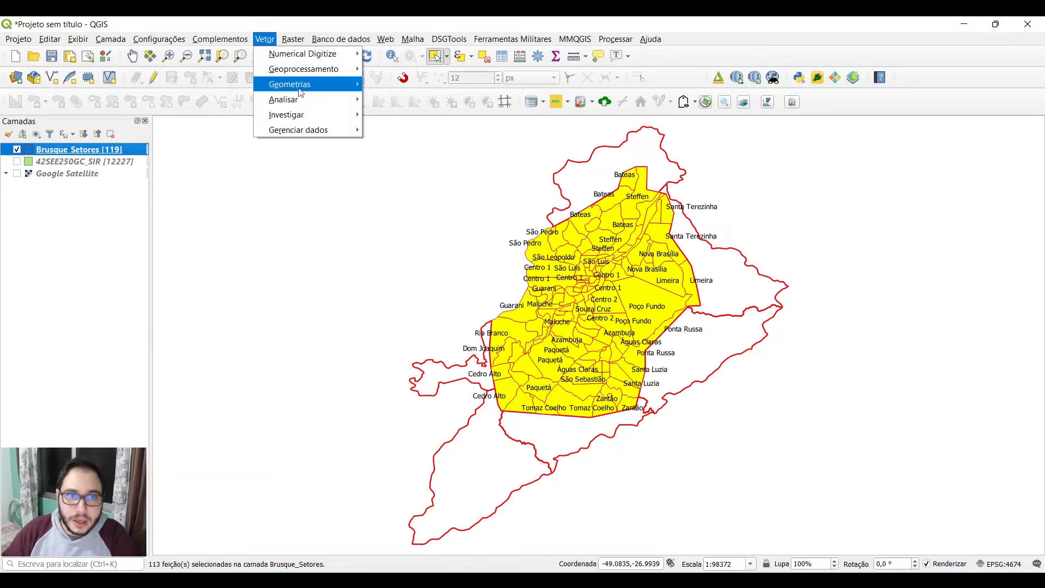
pyautogui.moveTo(311, 116)
pyautogui.moveTo(314, 76)
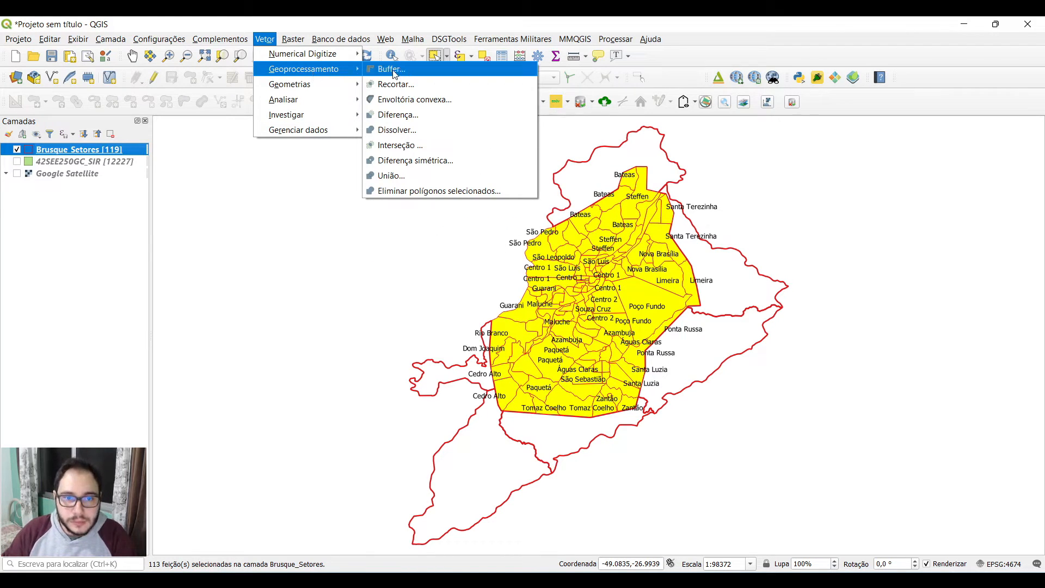
pyautogui.click(411, 132)
pyautogui.moveTo(433, 178); pyautogui.dragTo(413, 143)
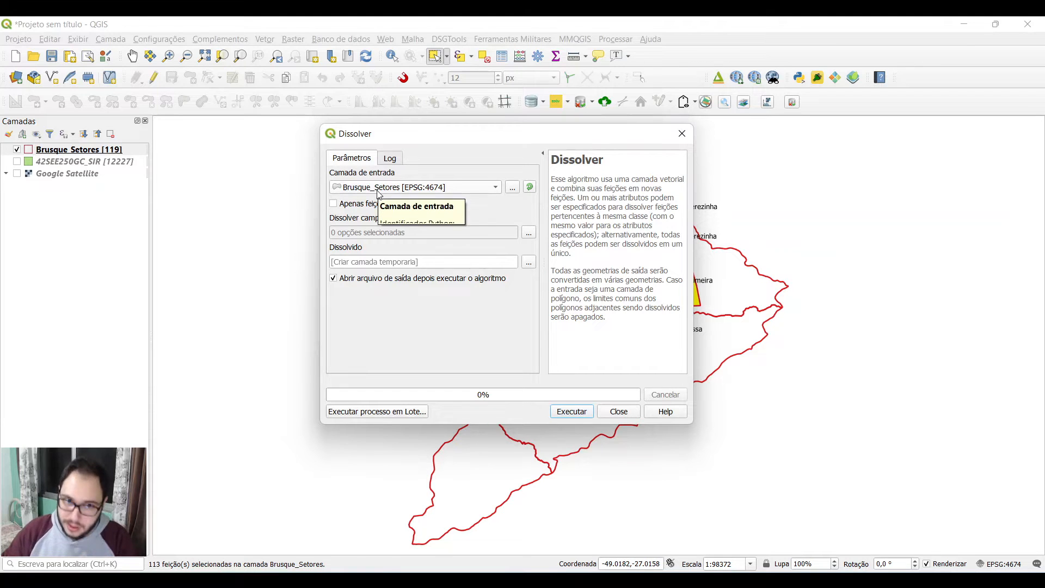
pyautogui.click(333, 204)
pyautogui.moveTo(547, 135); pyautogui.dragTo(496, 475)
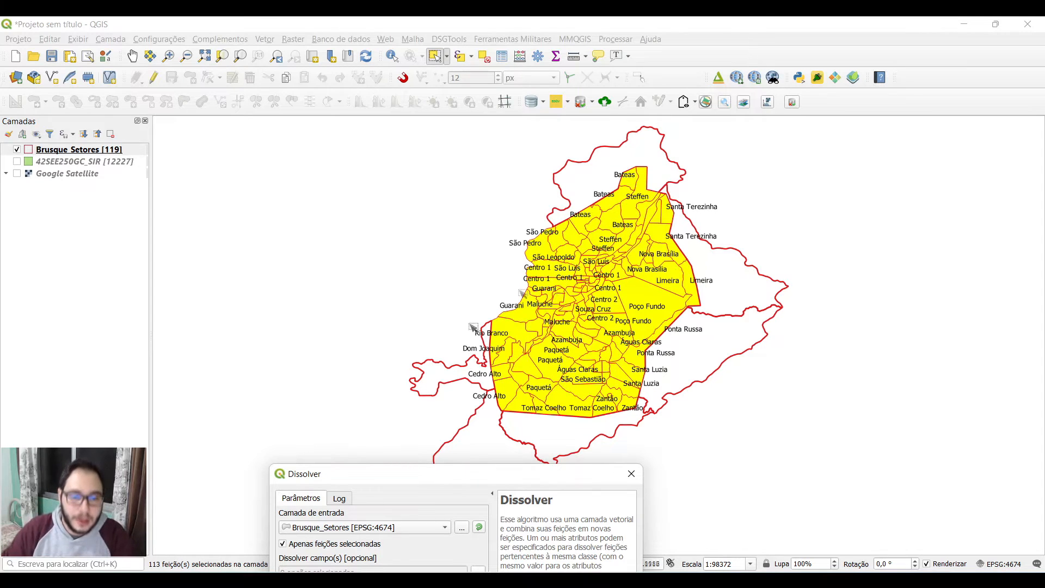
pyautogui.moveTo(427, 476); pyautogui.dragTo(504, 174)
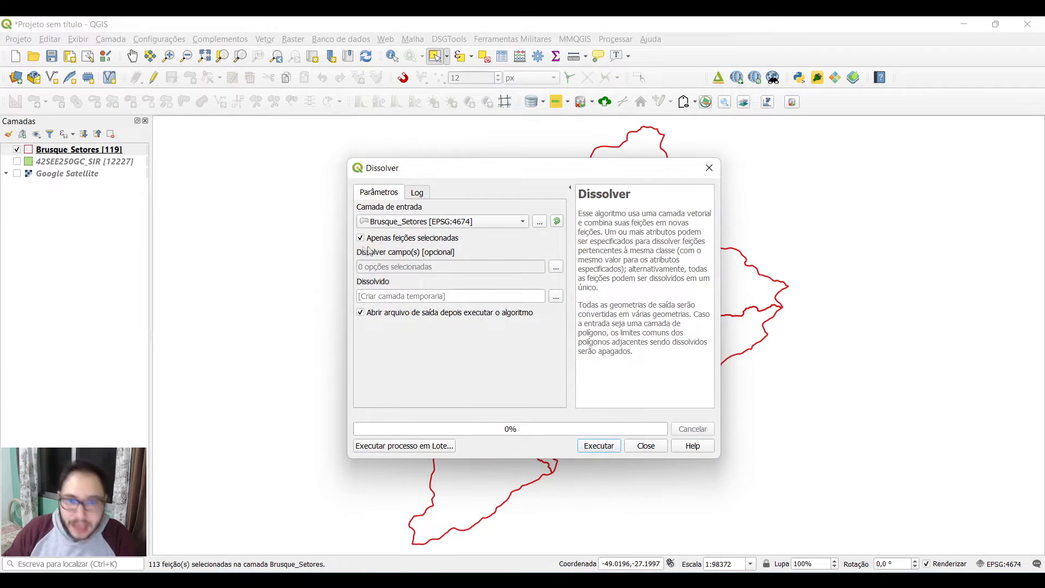
# Choose NM_BAIRRO as the only dissolve field and confirm the field selection.
pyautogui.click(555, 268)
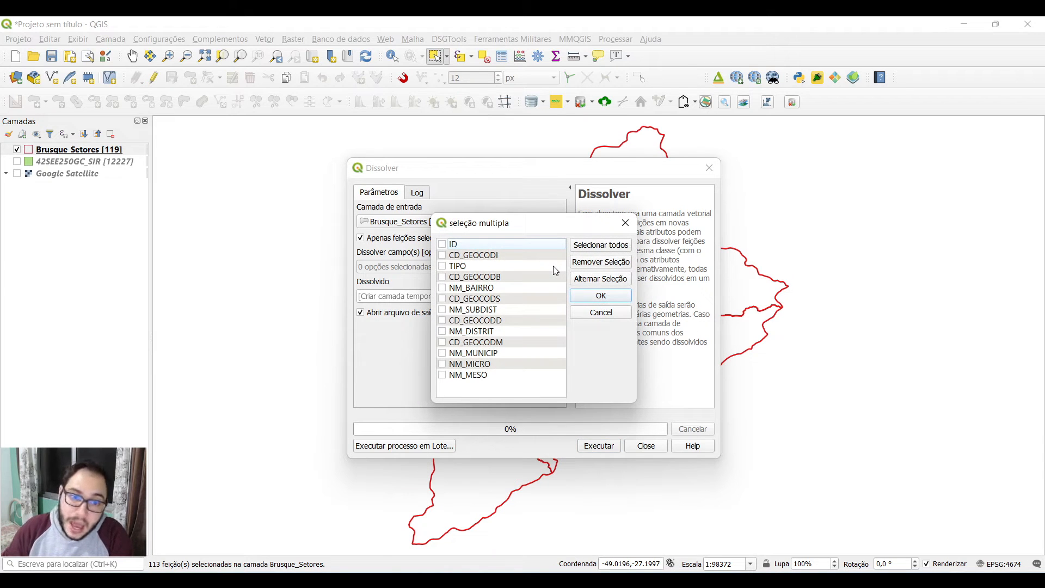
pyautogui.click(442, 288)
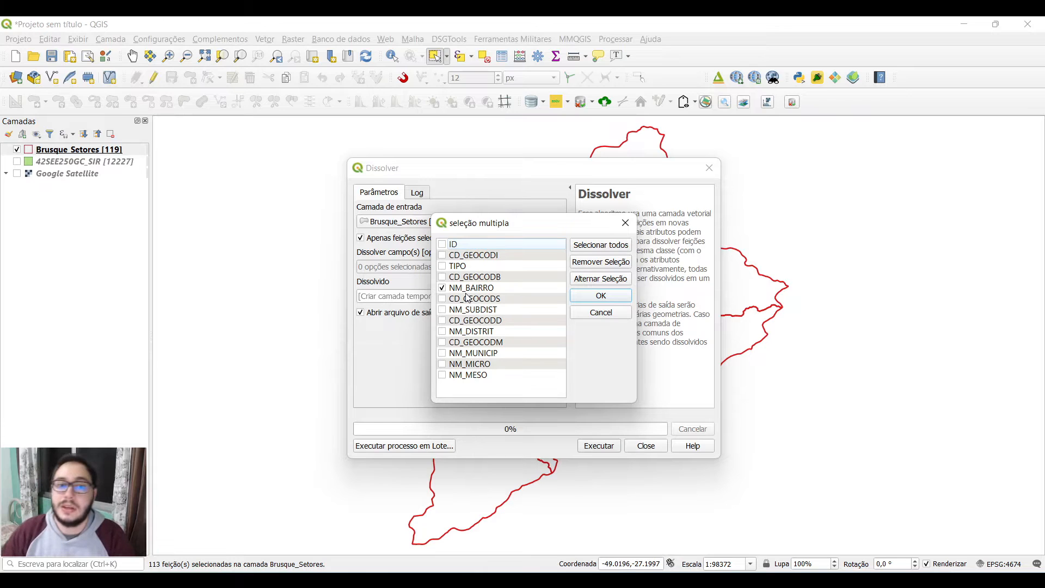
pyautogui.click(609, 299)
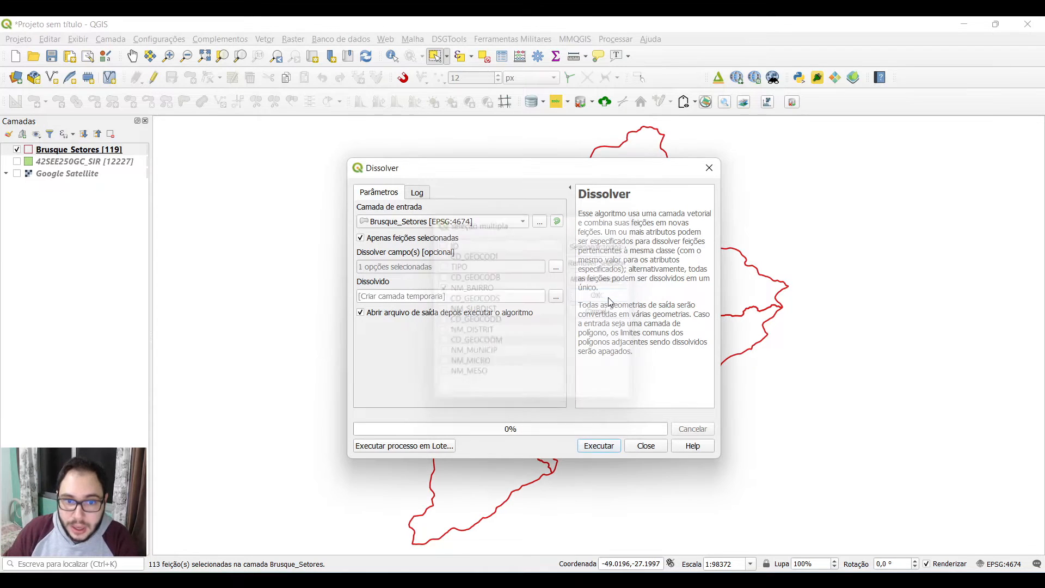
# Save the dissolve output as the shapefile Brusque_Bairros in the Brusque folder, run the algorithm, and close the dialog.
pyautogui.click(557, 297)
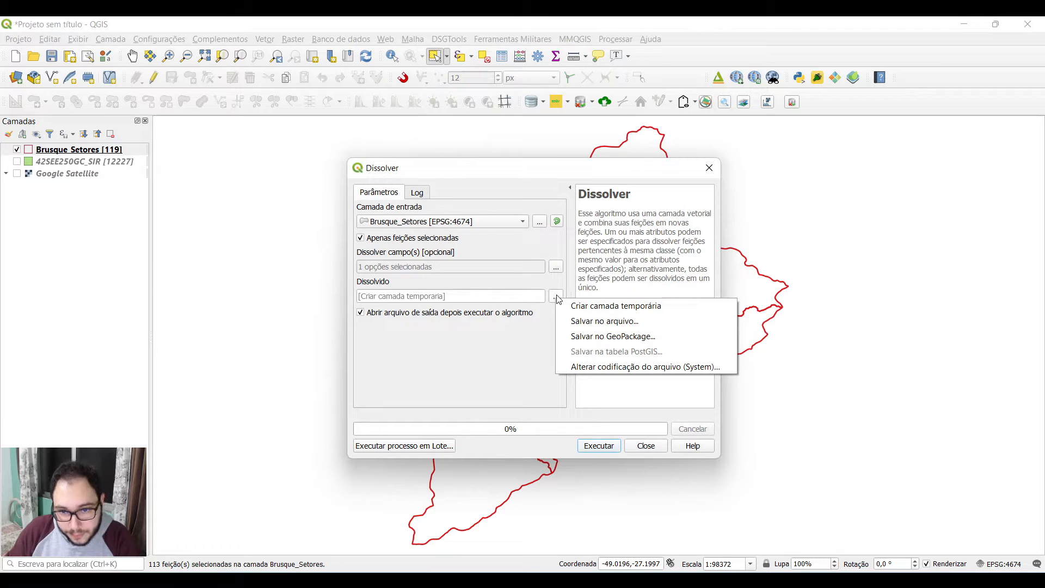
pyautogui.click(585, 322)
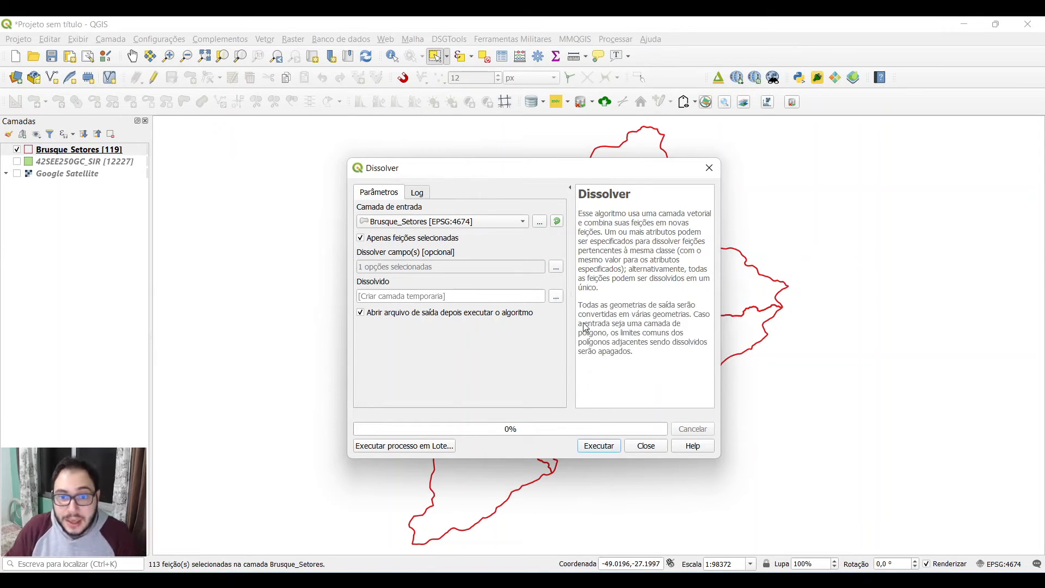
pyautogui.moveTo(564, 202); pyautogui.dragTo(441, 135)
pyautogui.doubleClick(419, 259)
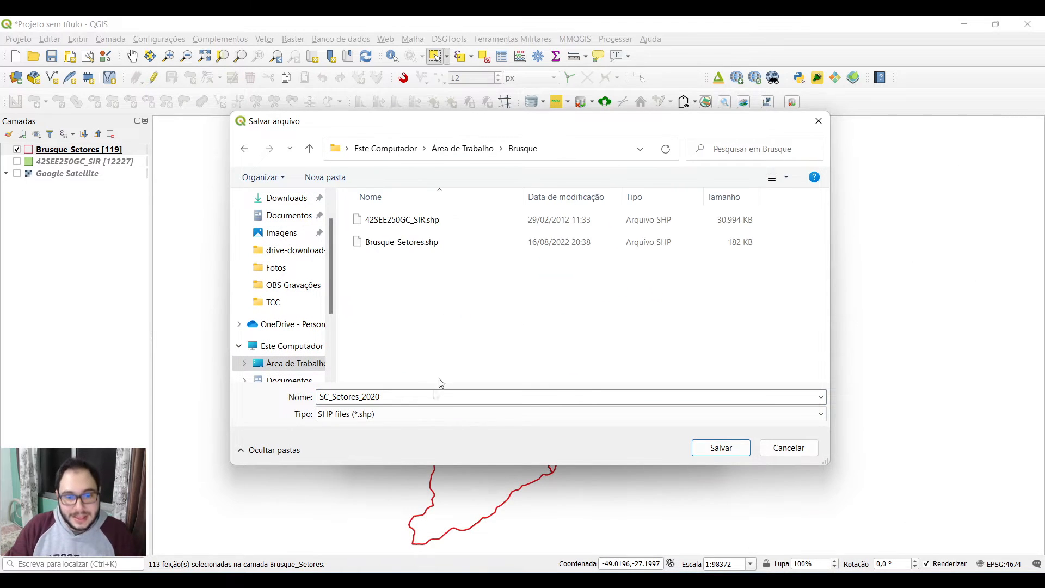
pyautogui.doubleClick(399, 398)
pyautogui.write('Br')
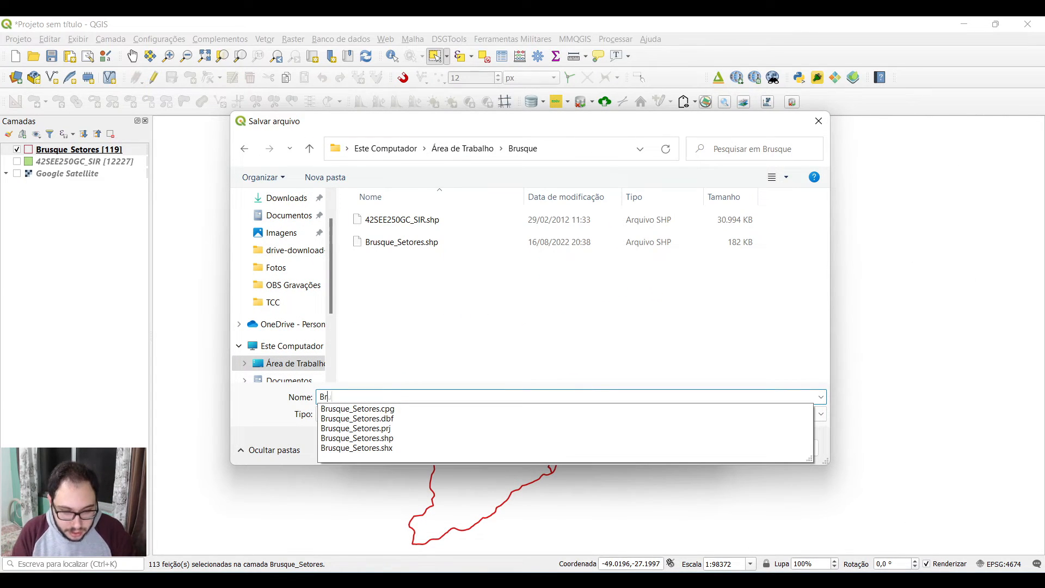
pyautogui.write('usque_Bairros')
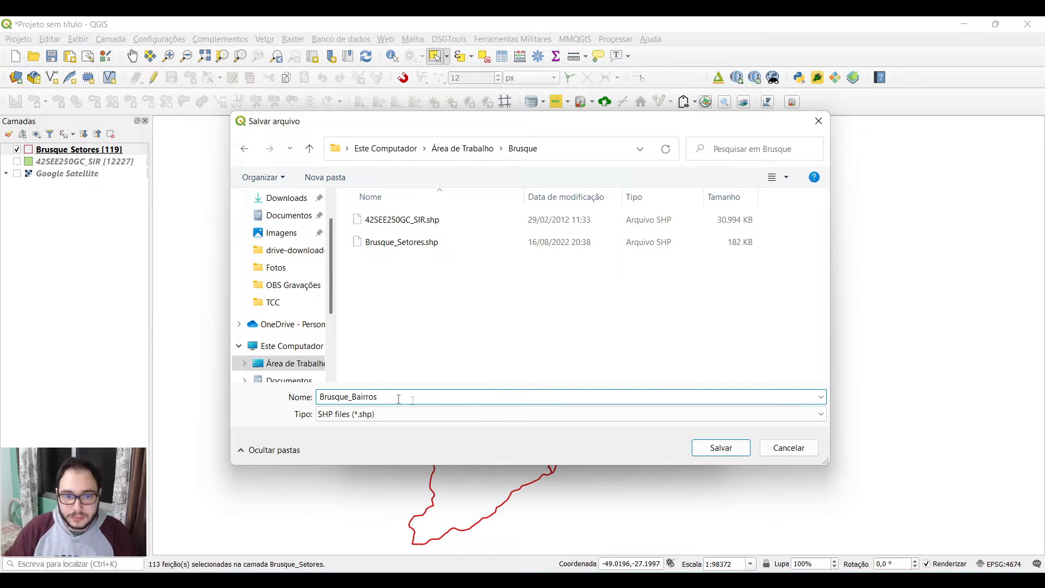
pyautogui.click(710, 446)
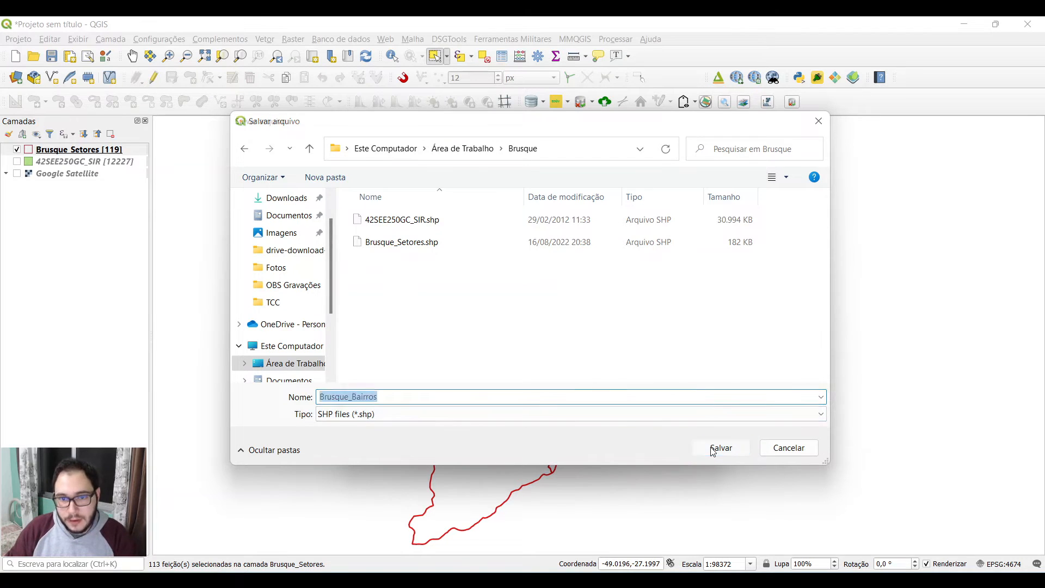
pyautogui.click(594, 449)
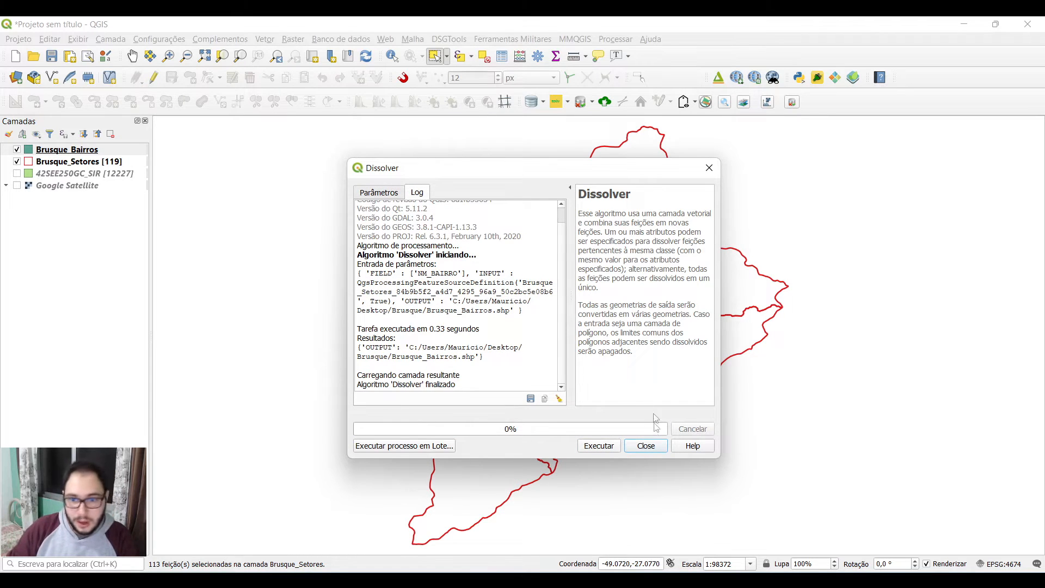
pyautogui.click(647, 446)
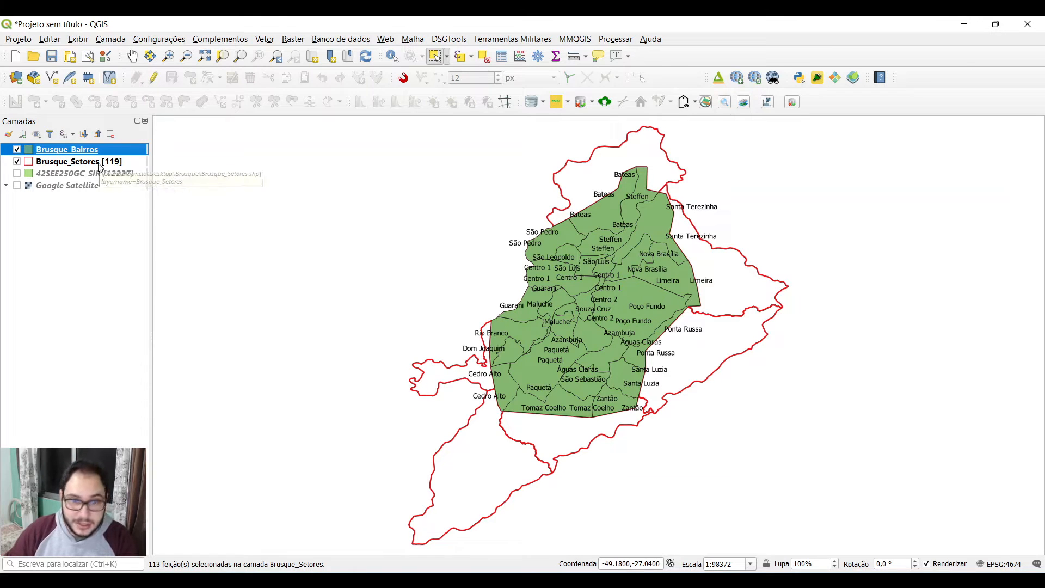
# Show the feature count of Brusque_Bairros, review its attribute table sorted by a widened NM_BAIRRO column, and minimize the table.
pyautogui.rightClick(67, 152)
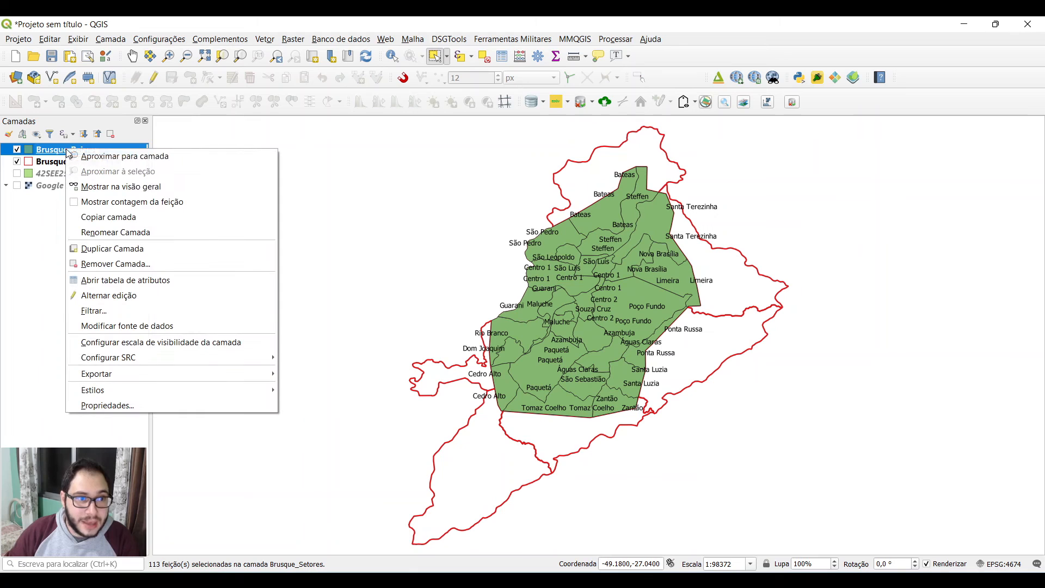
pyautogui.click(125, 201)
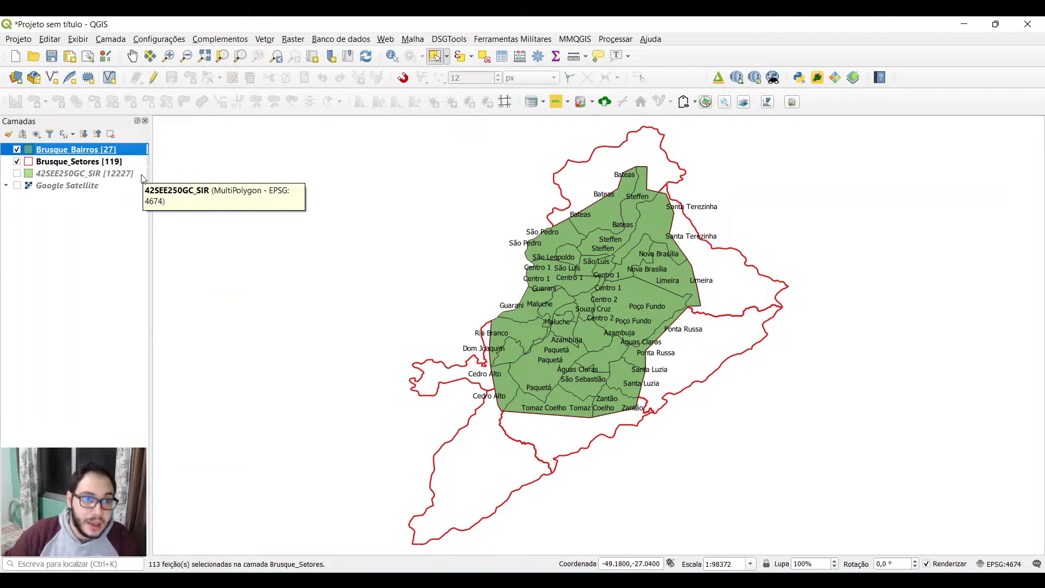
pyautogui.rightClick(127, 153)
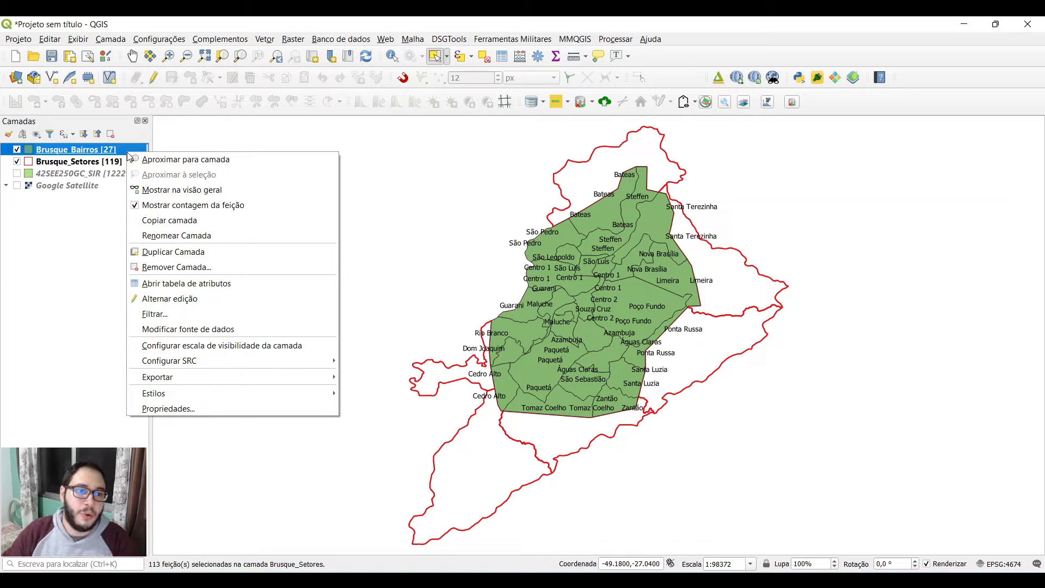
pyautogui.click(187, 288)
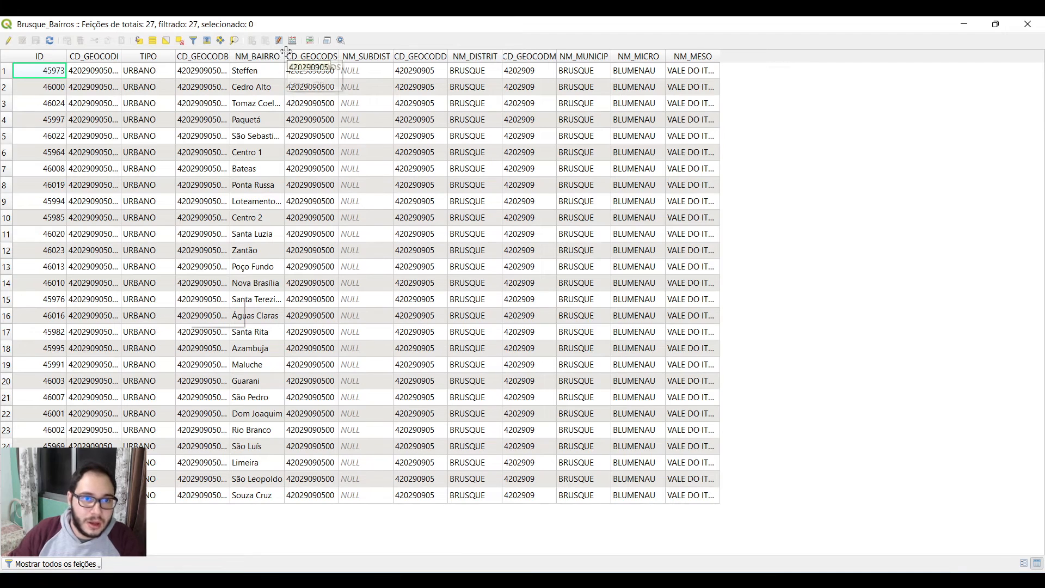
pyautogui.doubleClick(284, 57)
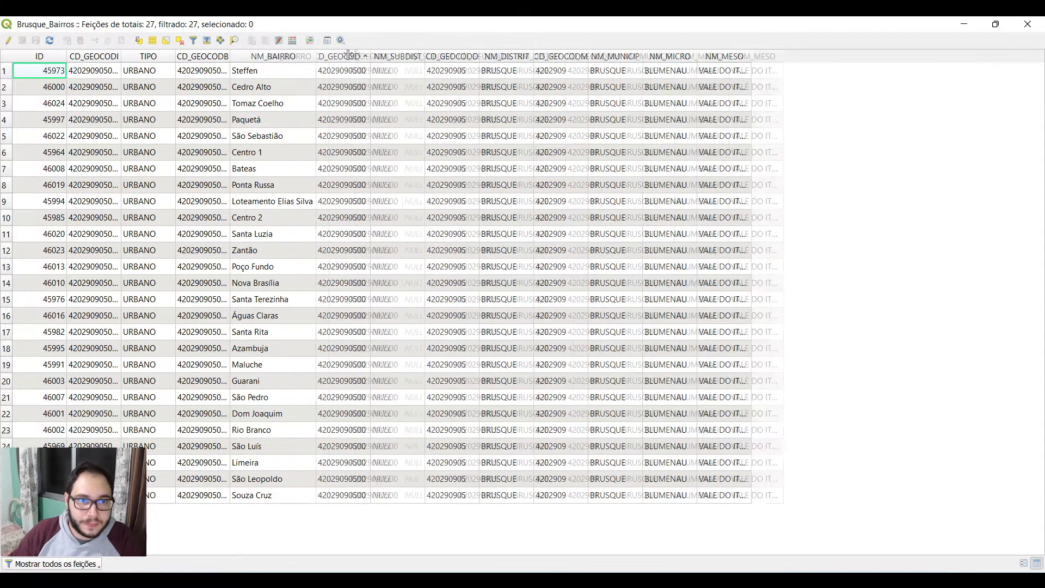
pyautogui.click(298, 56)
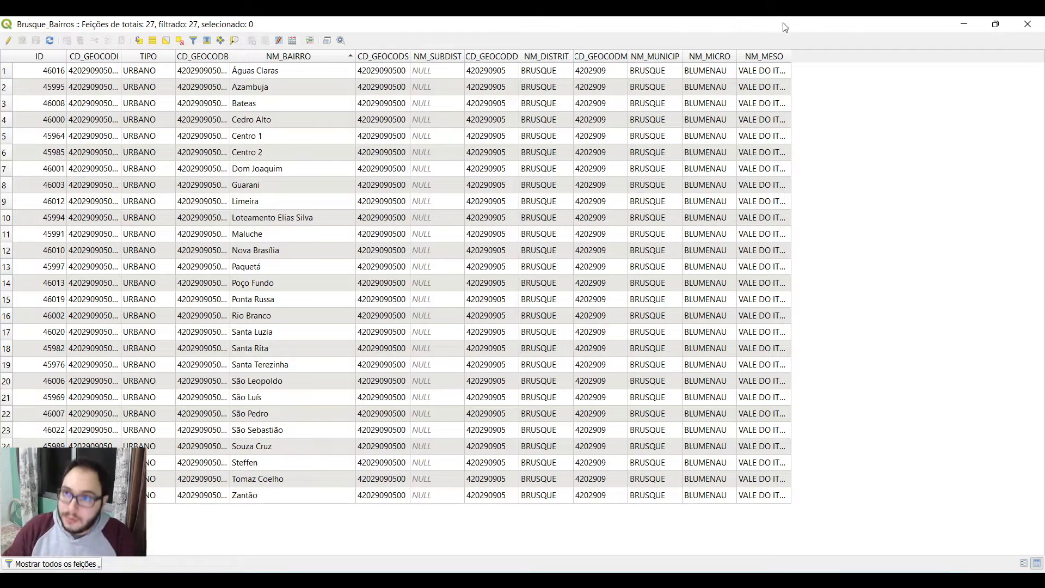
pyautogui.click(964, 24)
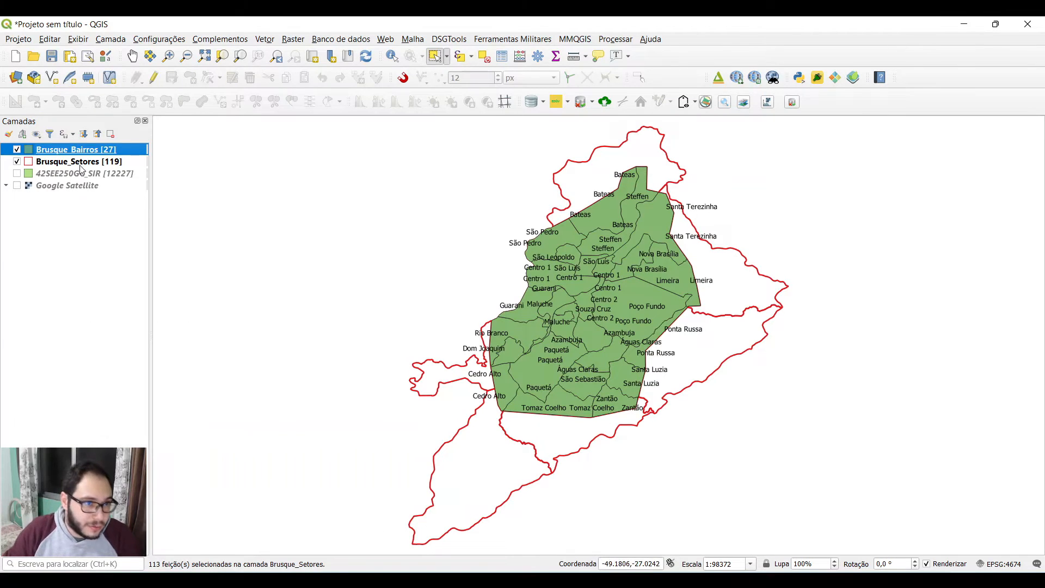
# Move the Brusque_Bairros layer below Brusque_Setores and clear the selection of urban sectors.
pyautogui.moveTo(73, 151); pyautogui.dragTo(100, 170)
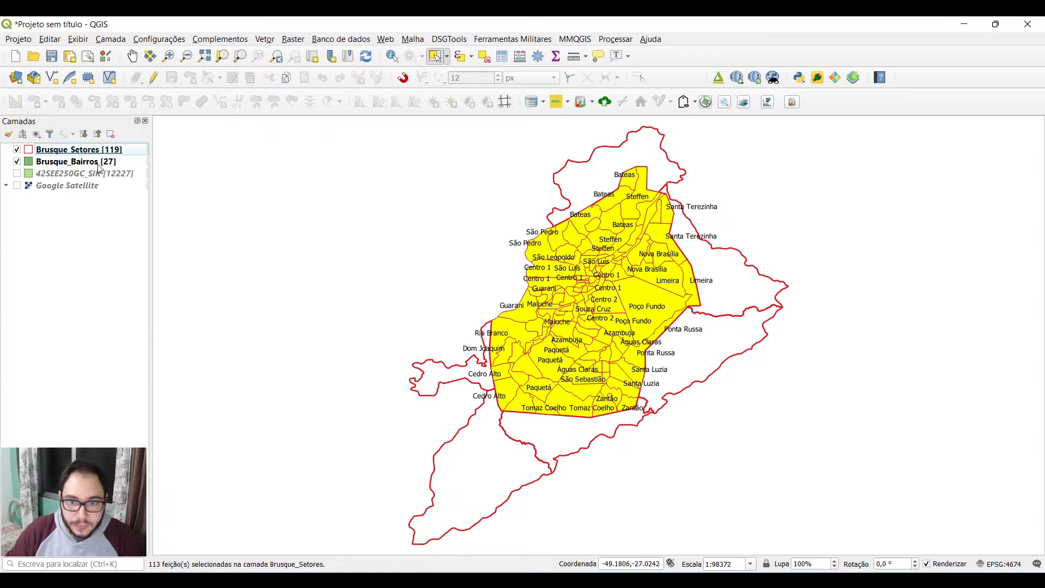
pyautogui.click(482, 58)
# Examine the labelled sector boundaries over the dissolved neighbourhoods from Santa Rita and Centro to Poço Fundo.
pyautogui.scroll(1, 617, 235)
pyautogui.scroll(1, 604, 248)
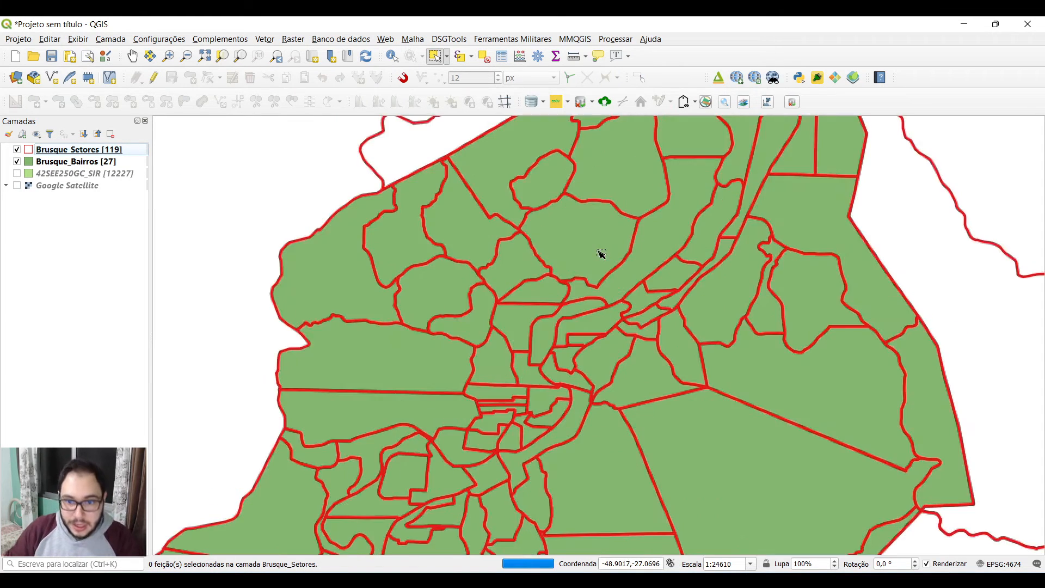
pyautogui.scroll(1, 613, 376)
pyautogui.moveTo(614, 376); pyautogui.dragTo(613, 240)
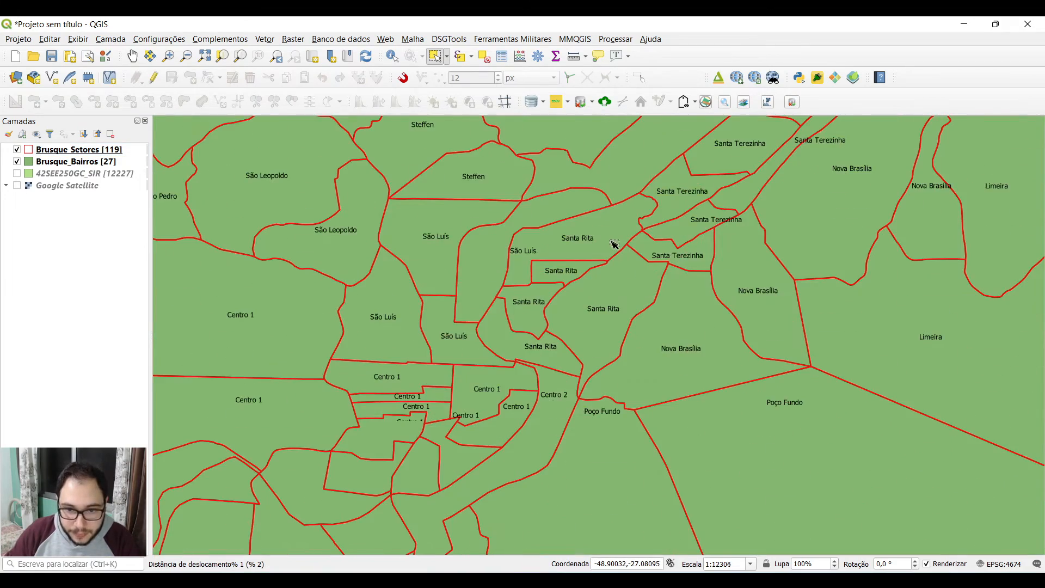
pyautogui.moveTo(618, 368); pyautogui.dragTo(602, 168)
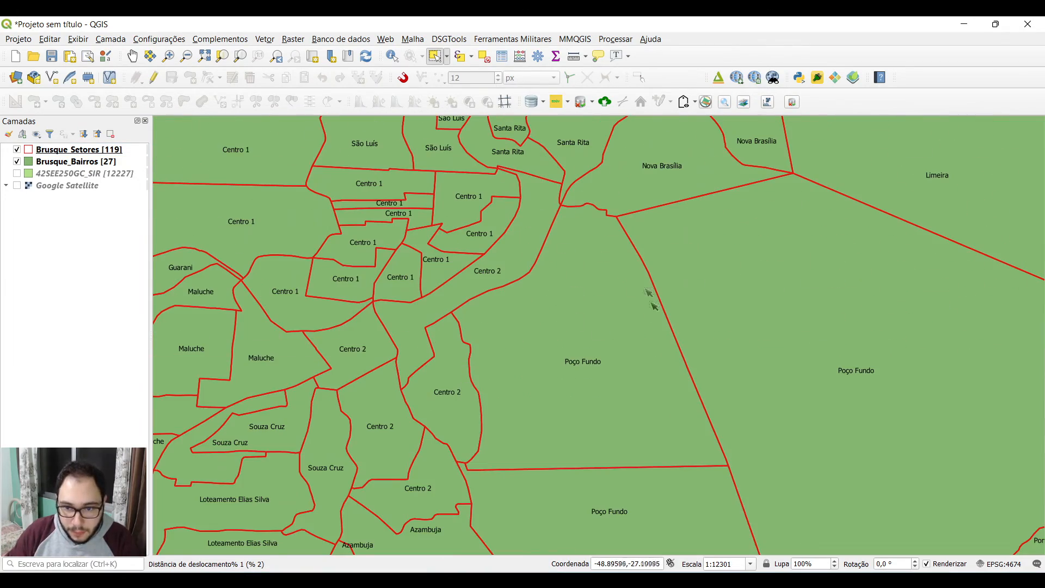
pyautogui.moveTo(582, 364); pyautogui.dragTo(500, 278)
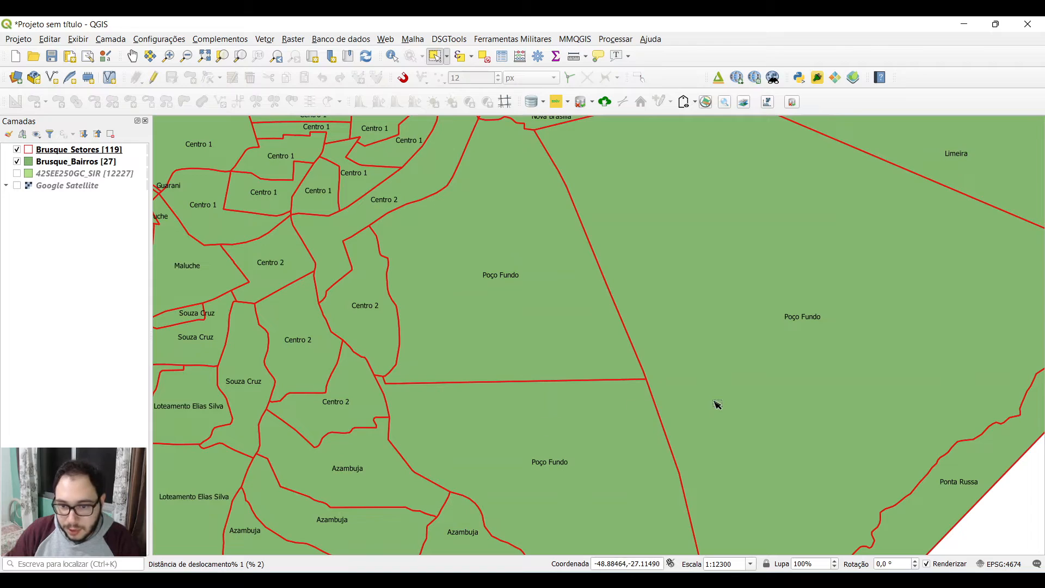
pyautogui.scroll(-2, 680, 377)
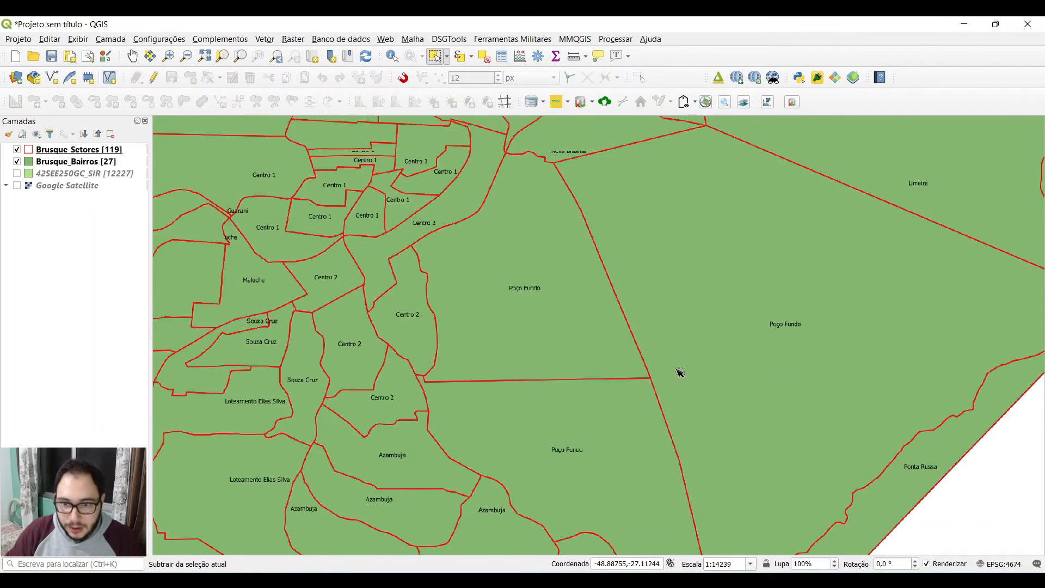
pyautogui.moveTo(727, 318); pyautogui.dragTo(667, 299)
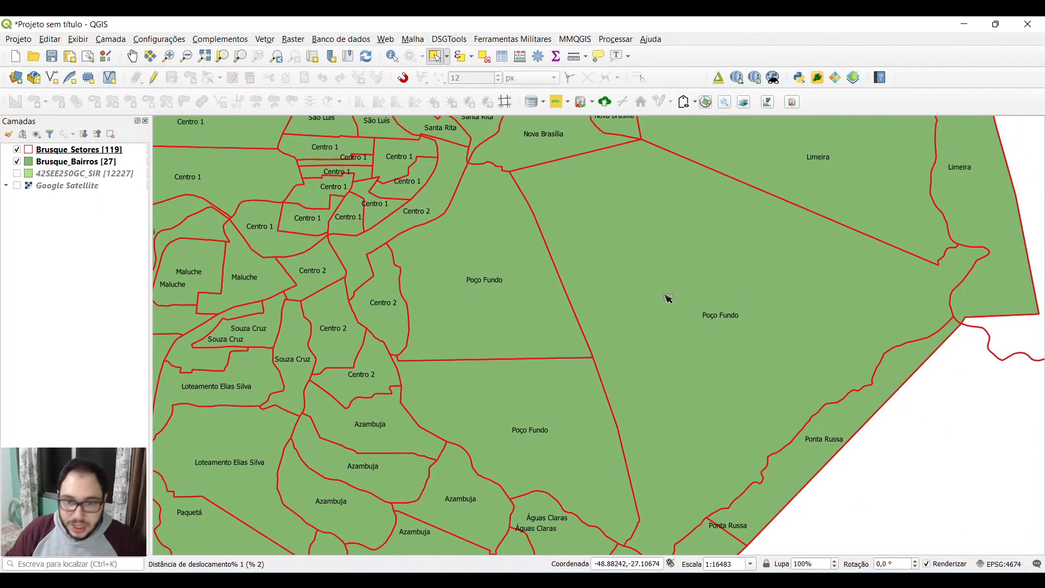
# Hide the Brusque_Setores layer to compare it with the dissolved neighbourhood outlines, and show it again.
pyautogui.click(59, 152)
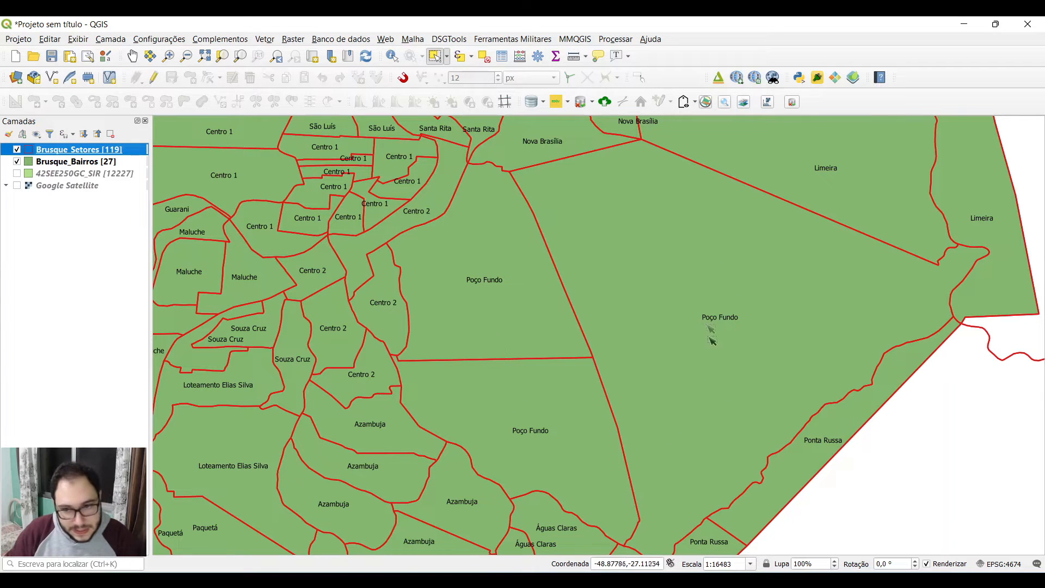
pyautogui.click(17, 149)
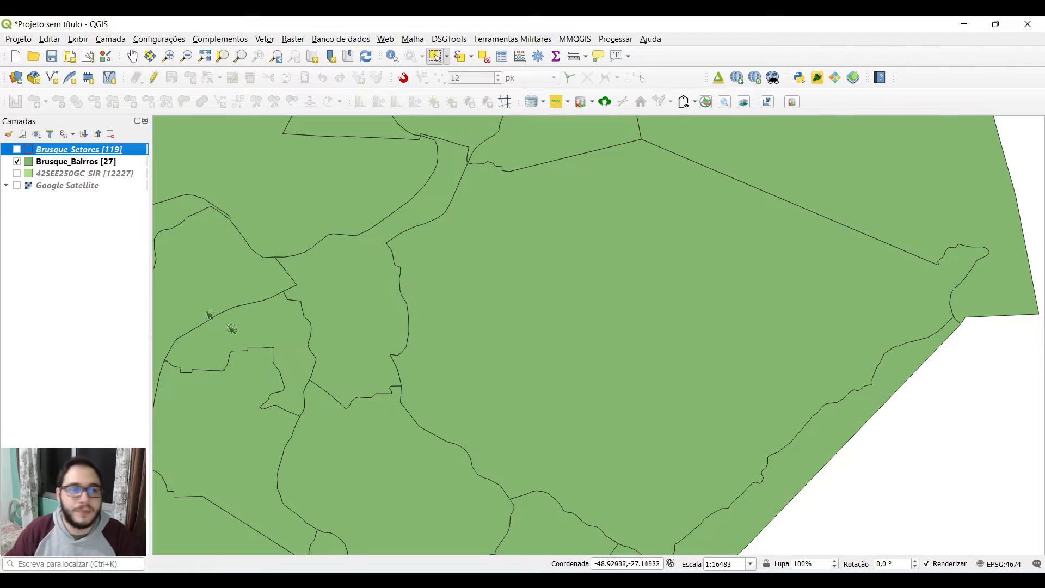
pyautogui.click(17, 152)
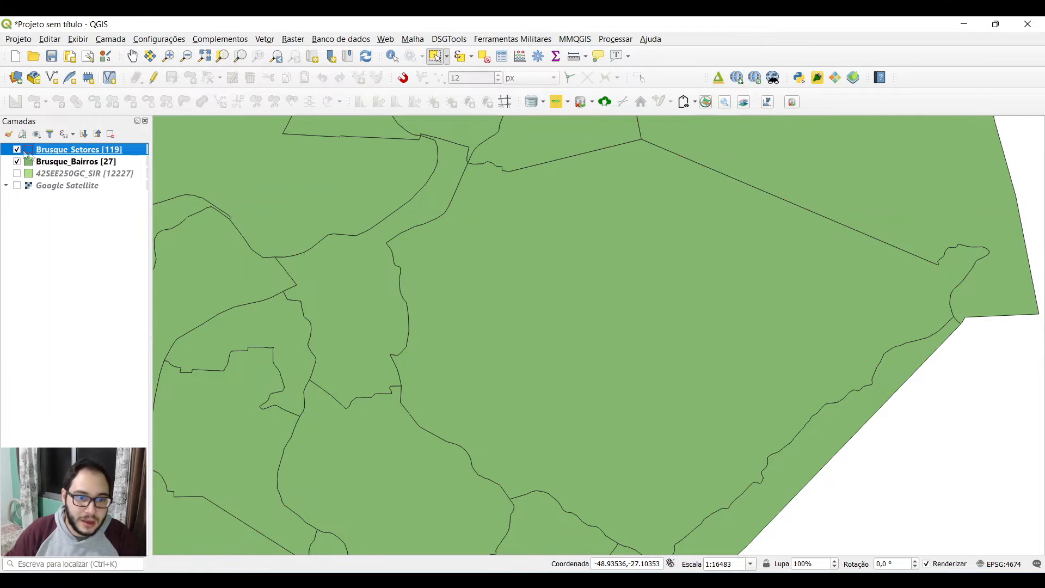
# Check the extents of the Souza Cruz sectors north of Loteamento Elias Silva by selecting each one individually in Brusque_Setores.
pyautogui.moveTo(242, 267); pyautogui.dragTo(450, 272)
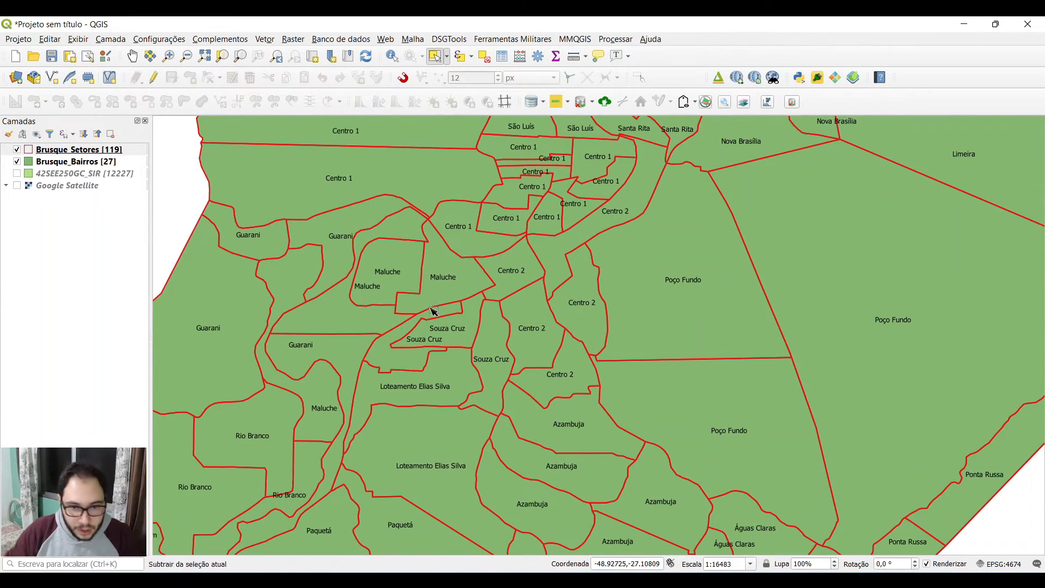
pyautogui.scroll(2, 432, 306)
pyautogui.scroll(8, 440, 347)
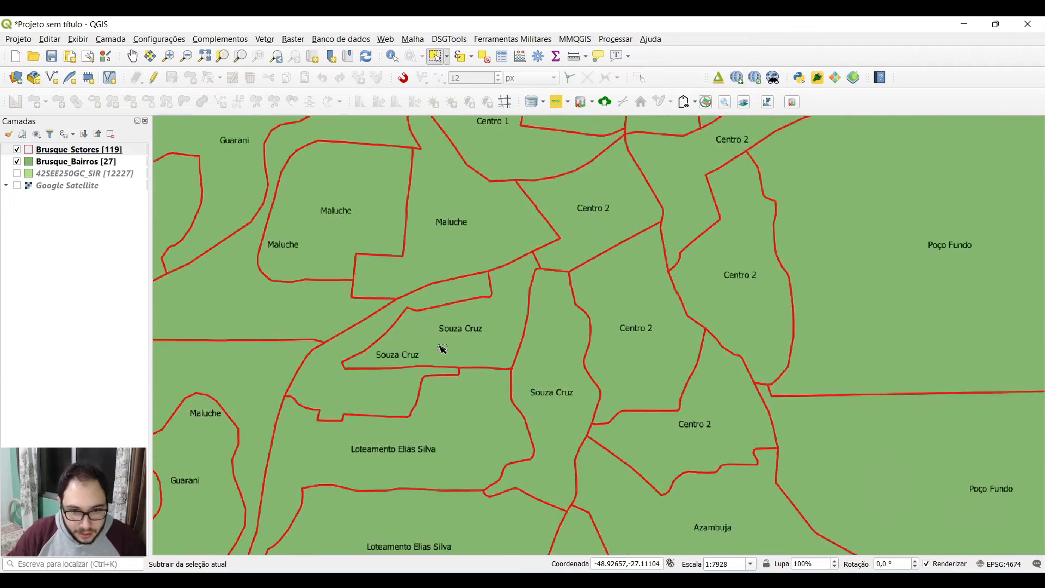
pyautogui.moveTo(468, 377); pyautogui.dragTo(560, 337)
pyautogui.scroll(1, 563, 340)
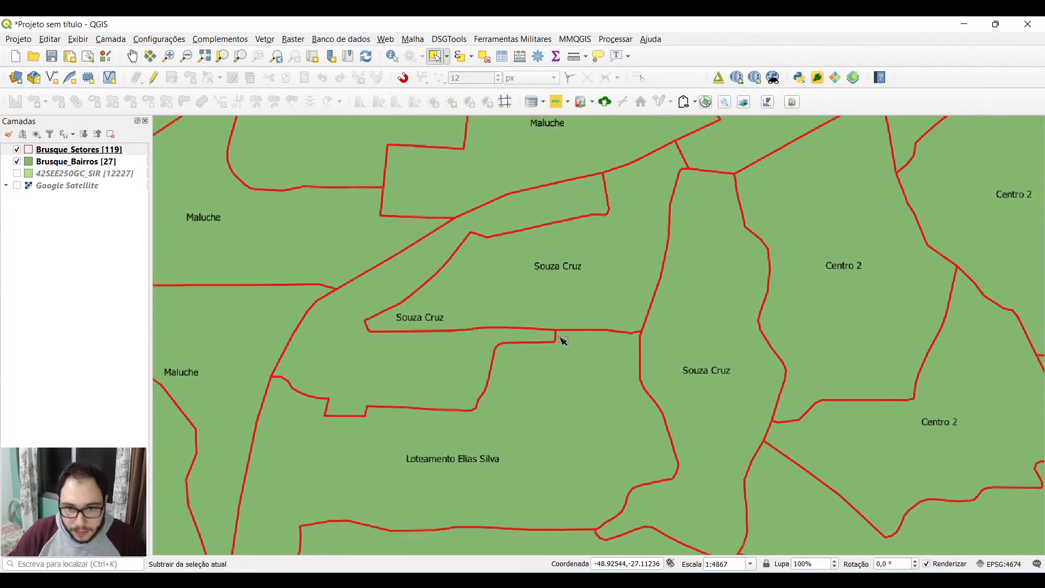
pyautogui.click(580, 291)
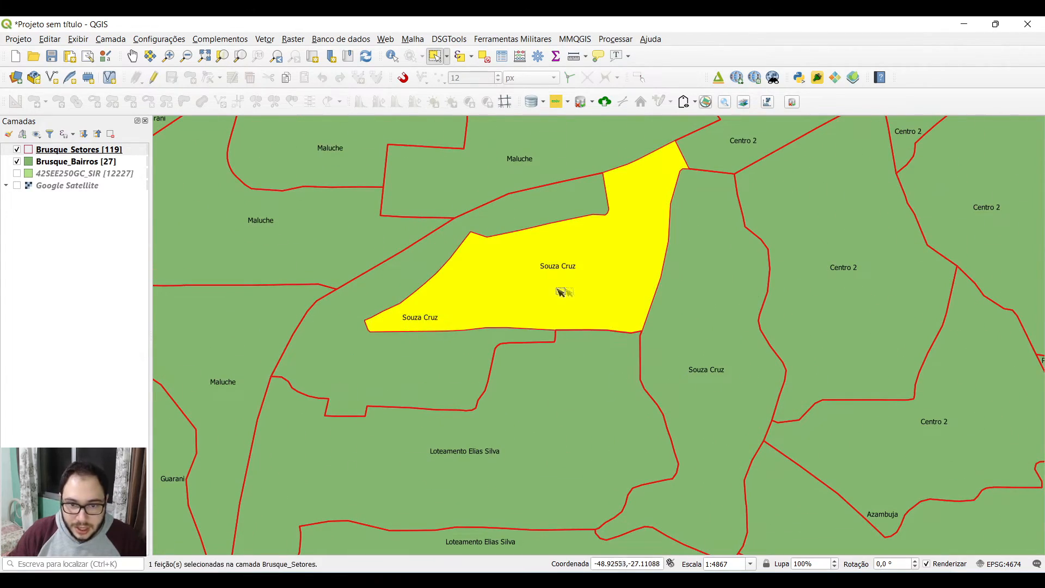
pyautogui.click(412, 282)
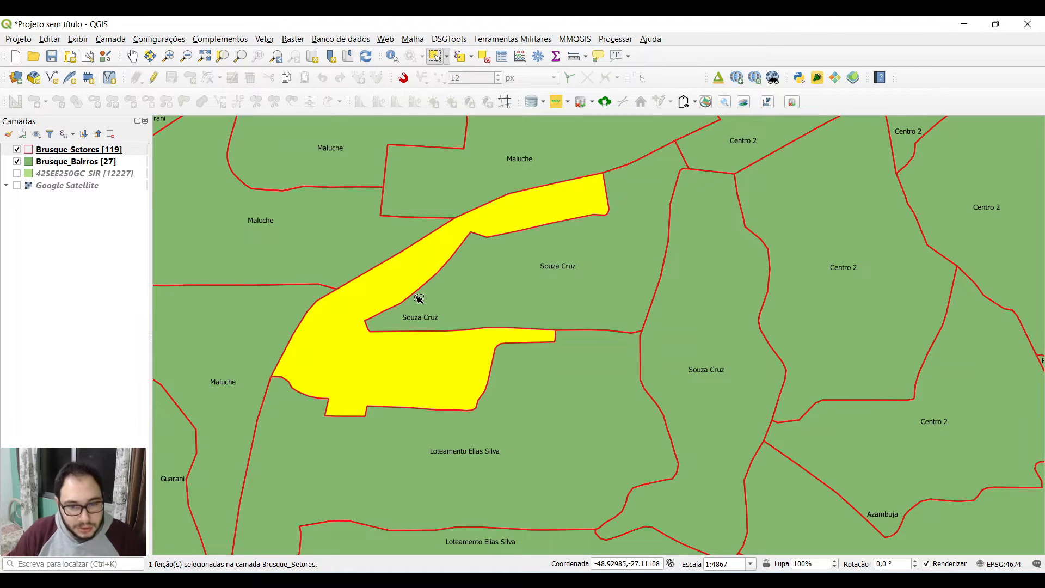
# Select all three Souza Cruz sectors together in Brusque_Setores, starting with the sector bordering Centro 2.
pyautogui.click(698, 308)
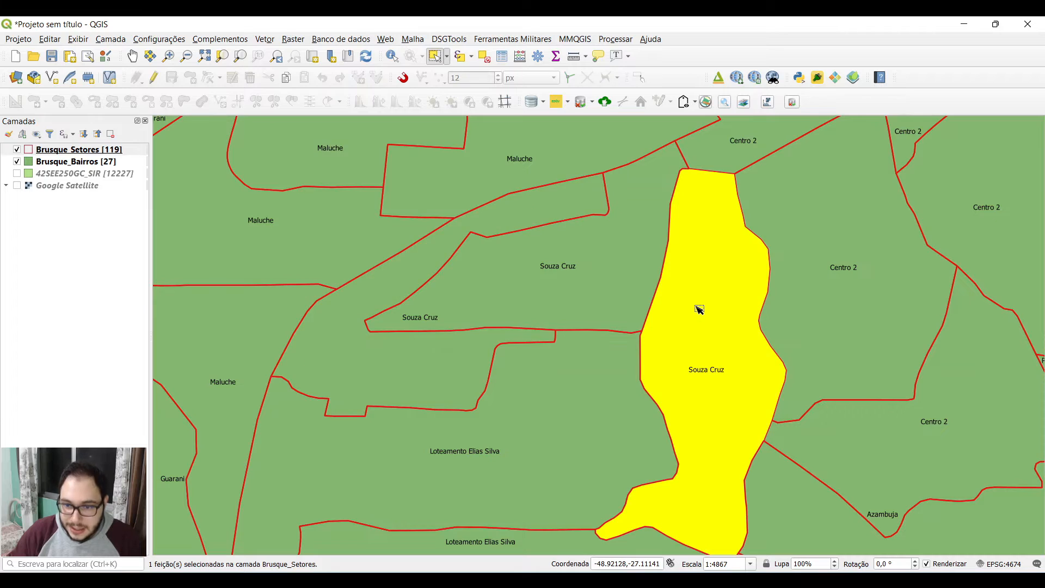
pyautogui.keyDown('shift'); pyautogui.click(477, 241); pyautogui.keyUp('shift')
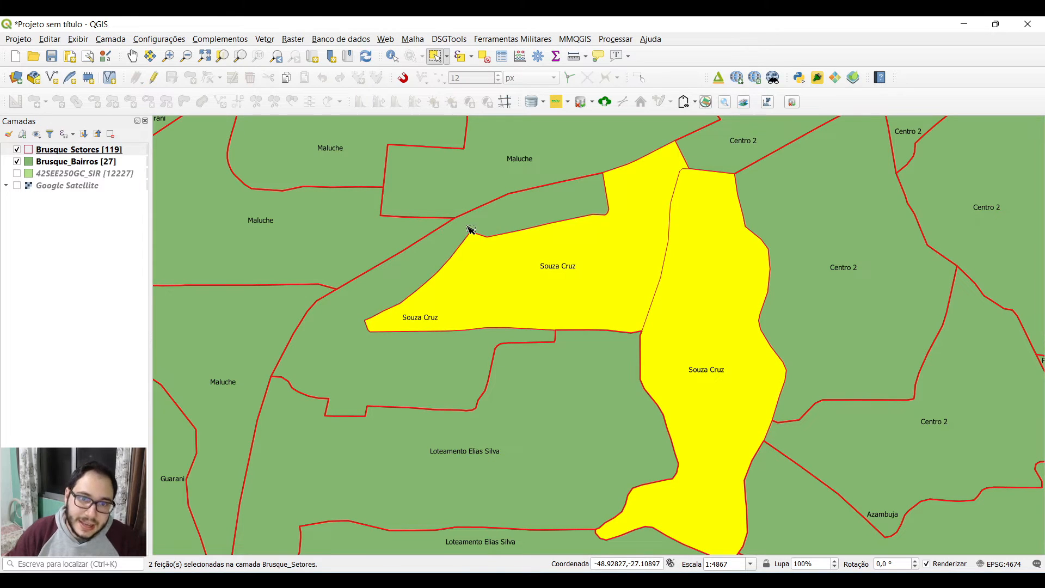
pyautogui.keyDown('shift'); pyautogui.click(470, 229); pyautogui.keyUp('shift')
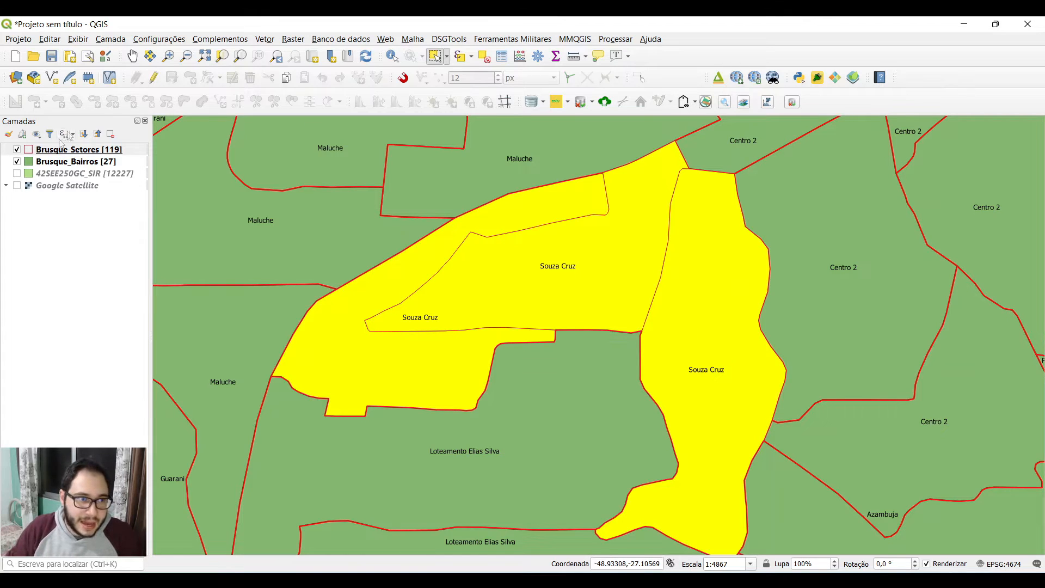
# Hide the Brusque_Setores layer and examine the dissolved neighbourhood outlines from Souza Cruz to the municipality's southern edge.
pyautogui.click(16, 150)
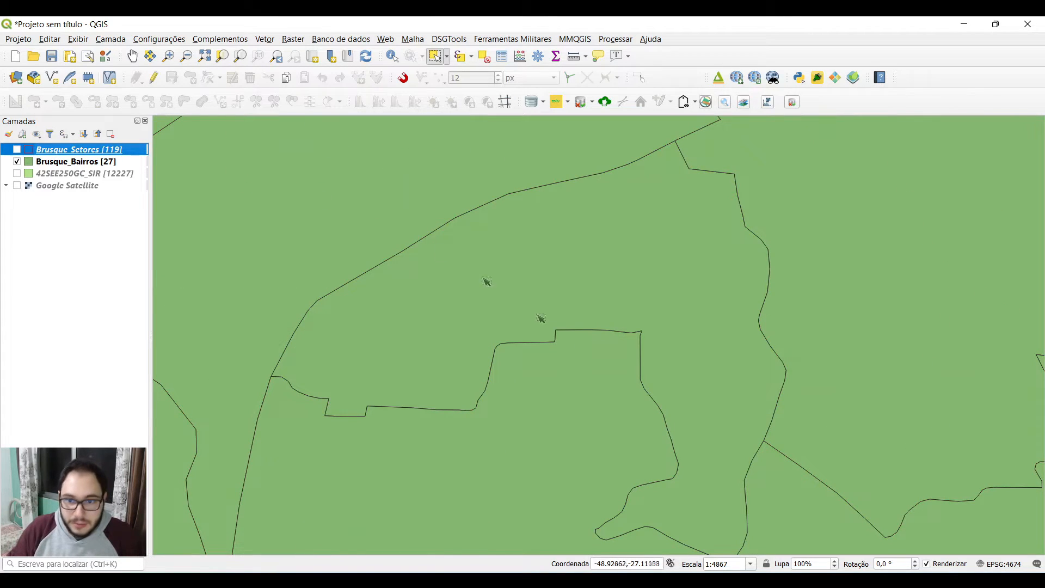
pyautogui.scroll(-2, 523, 304)
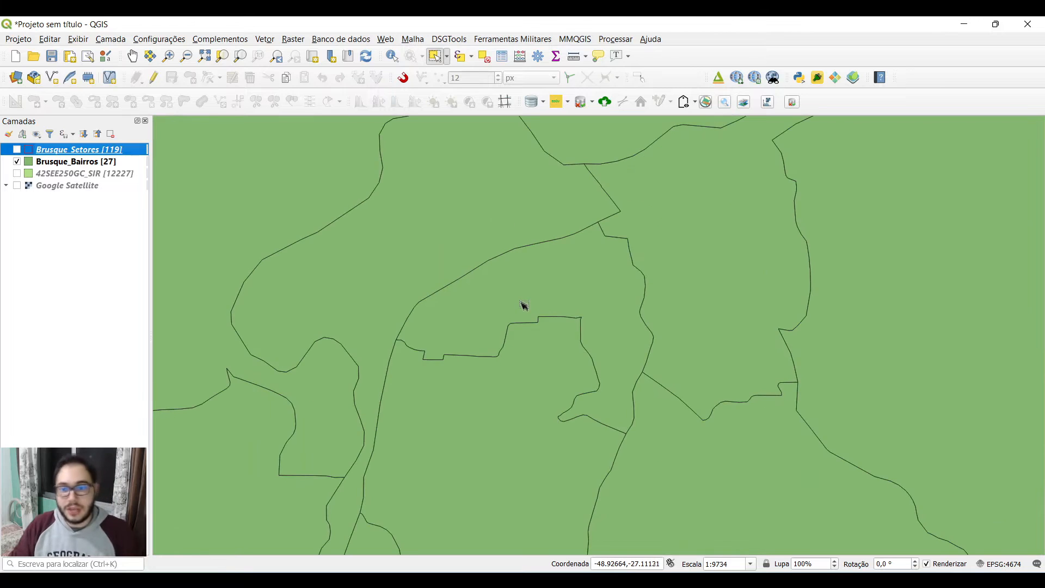
pyautogui.scroll(-1, 521, 301)
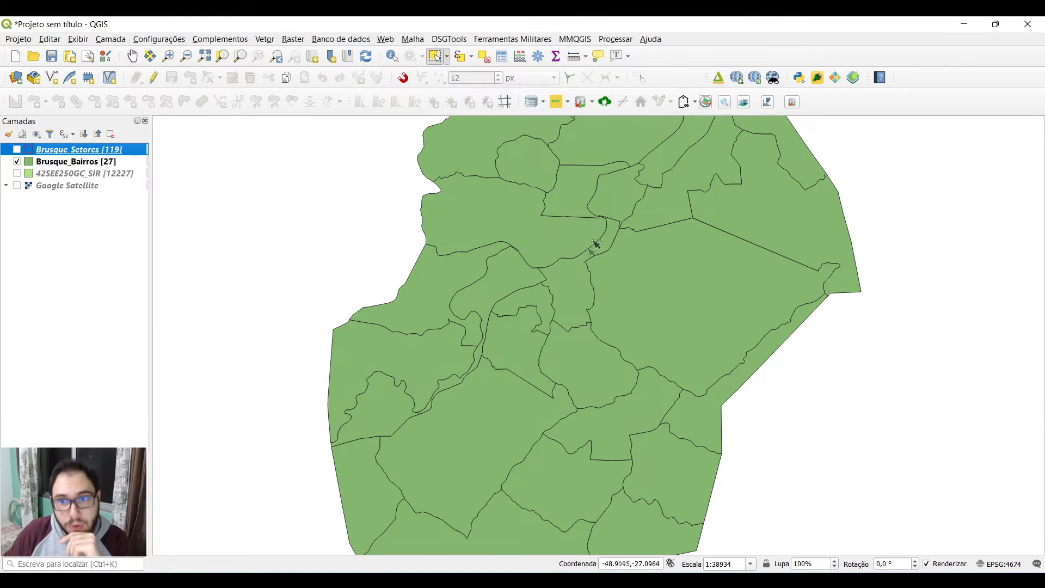
pyautogui.moveTo(594, 236); pyautogui.dragTo(572, 315)
pyautogui.moveTo(629, 275); pyautogui.dragTo(721, 236)
pyautogui.moveTo(627, 416); pyautogui.dragTo(625, 193)
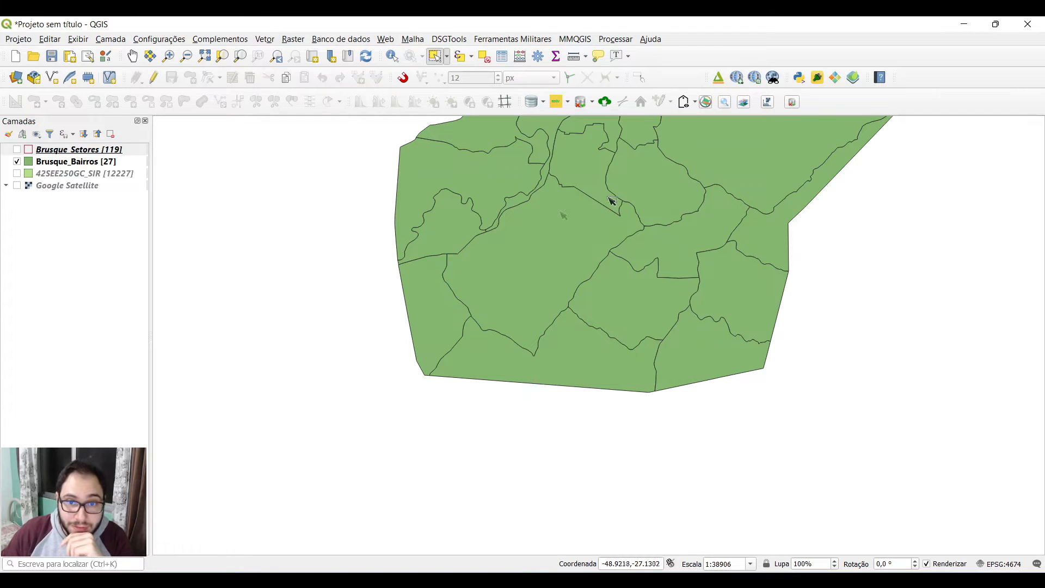
# Make Brusque_Bairros the active layer and select the Dom Joaquim neighbourhood polygon near the municipality's western edge.
pyautogui.scroll(2, 509, 221)
pyautogui.scroll(-1, 513, 296)
pyautogui.click(86, 162)
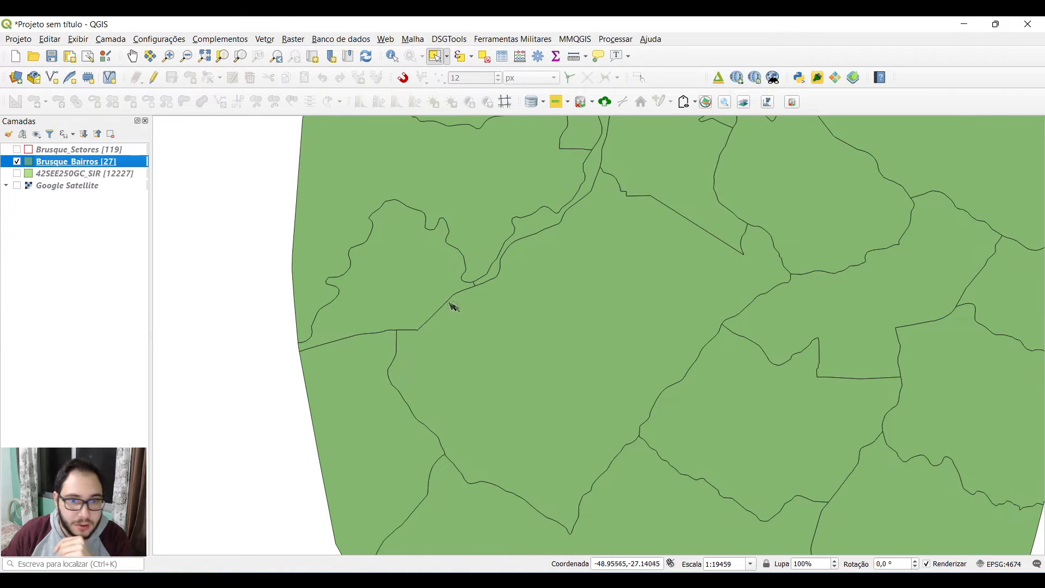
pyautogui.click(491, 277)
pyautogui.click(416, 295)
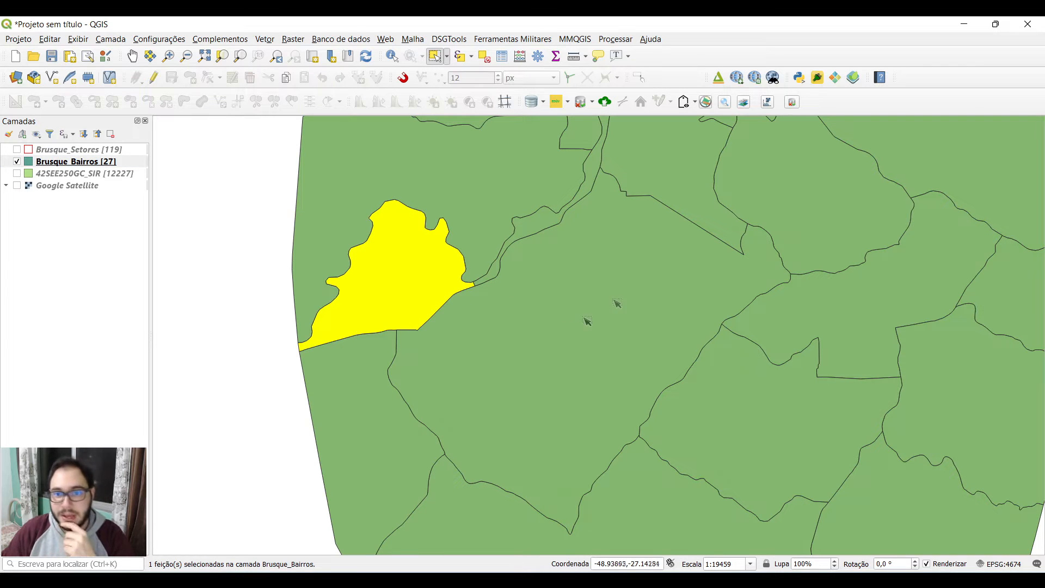
# Label the Brusque_Bairros layer with individual labels (Rótulos individuais) using the NM_BAIRRO field.
pyautogui.moveTo(656, 278); pyautogui.dragTo(593, 343)
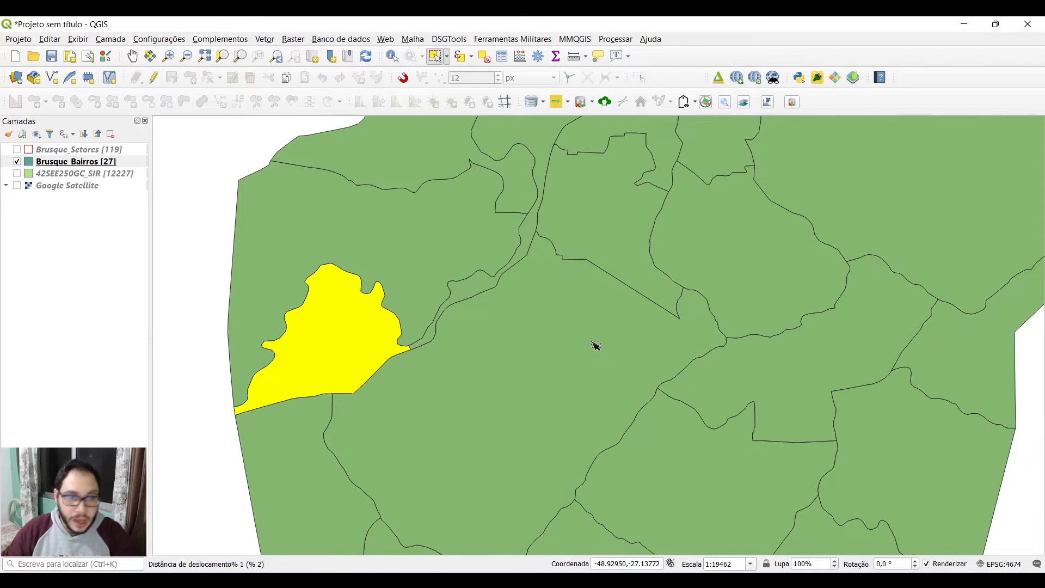
pyautogui.rightClick(110, 161)
pyautogui.click(179, 440)
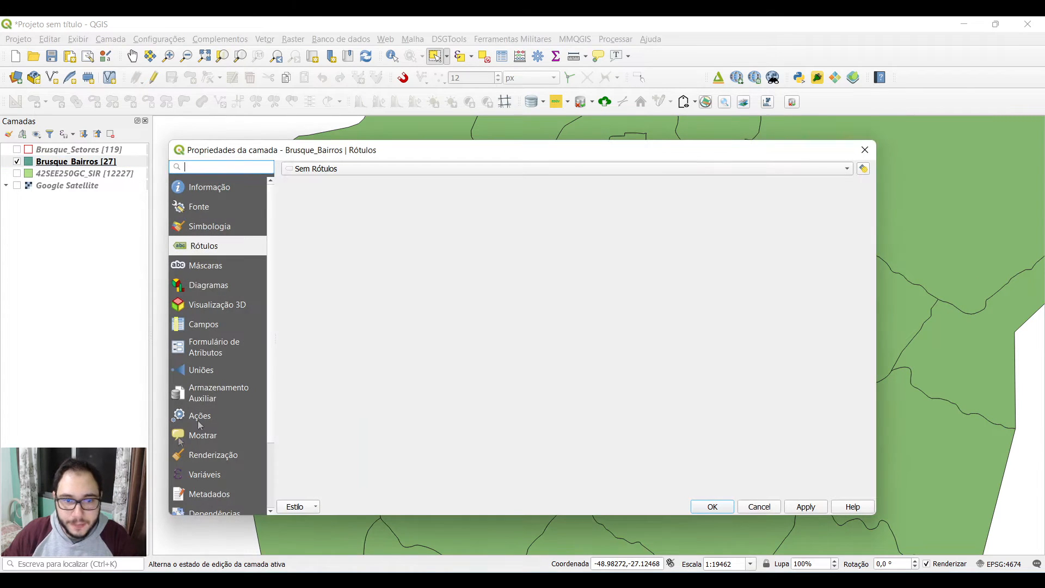
pyautogui.click(424, 167)
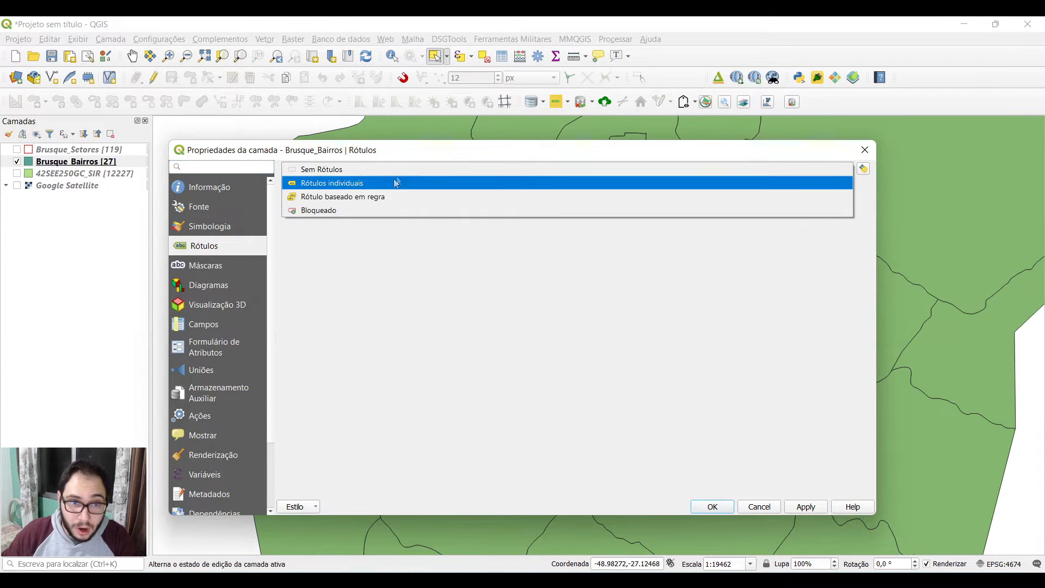
pyautogui.click(397, 180)
pyautogui.click(847, 185)
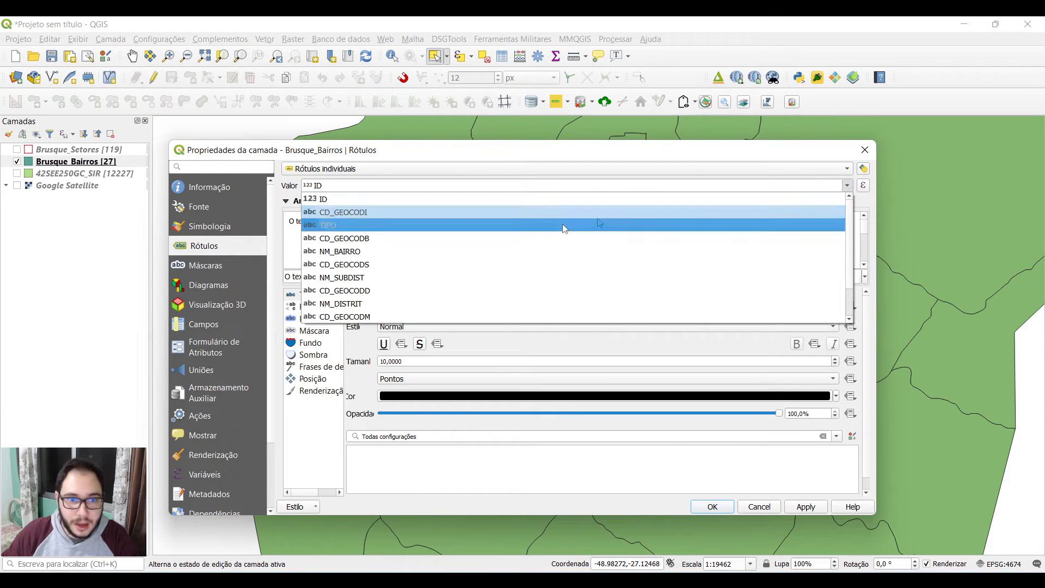
pyautogui.click(472, 251)
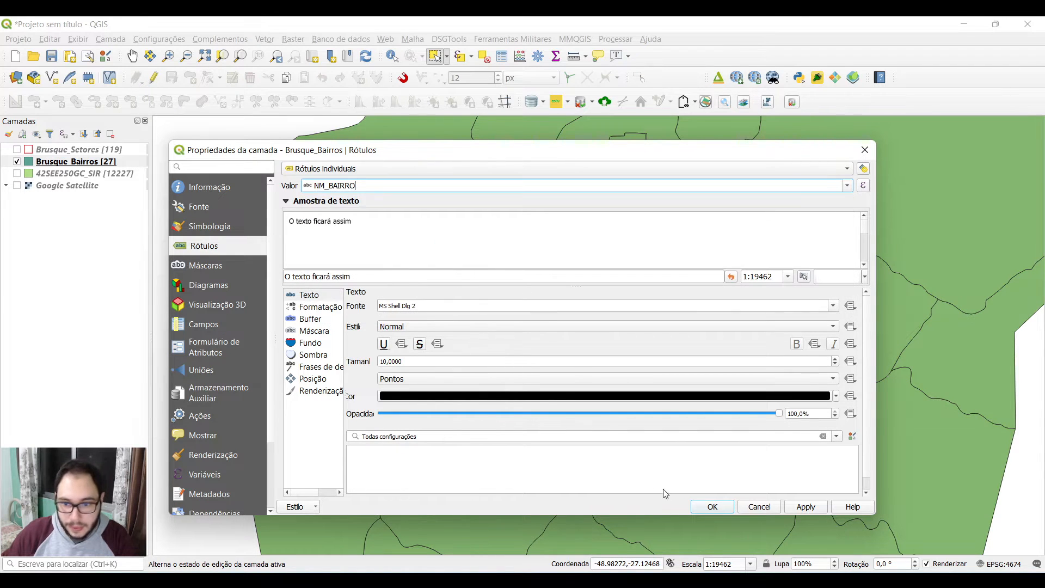
pyautogui.click(712, 506)
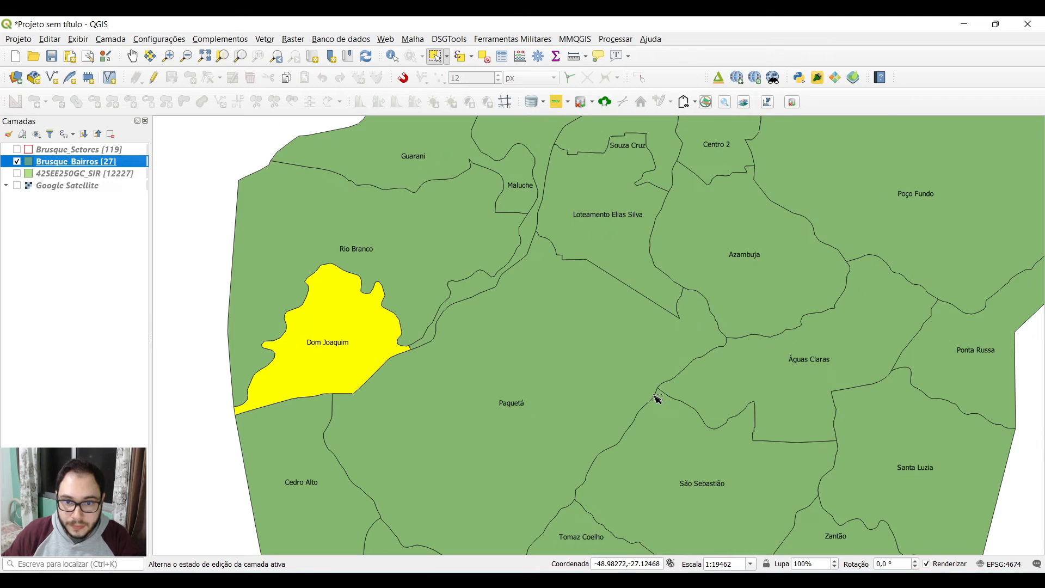
# Examine the labelled neighbourhoods across Brusque, from Limeira and Santa Terezinha through Bateas and São Pedro to Centro 1 and Centro 2.
pyautogui.scroll(-3, 656, 397)
pyautogui.scroll(1, 626, 424)
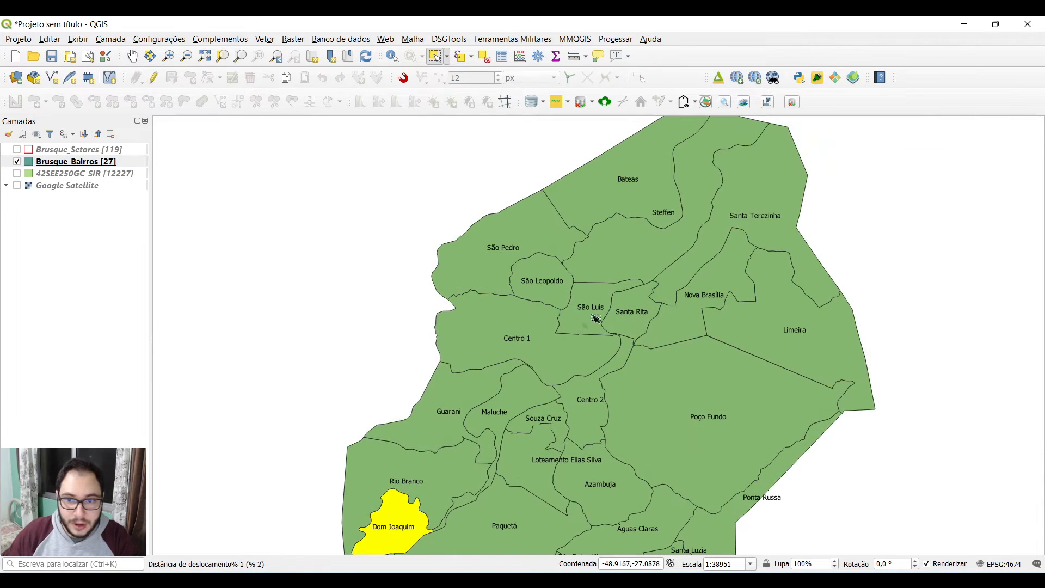
pyautogui.scroll(1, 648, 250)
pyautogui.moveTo(734, 292); pyautogui.dragTo(599, 226)
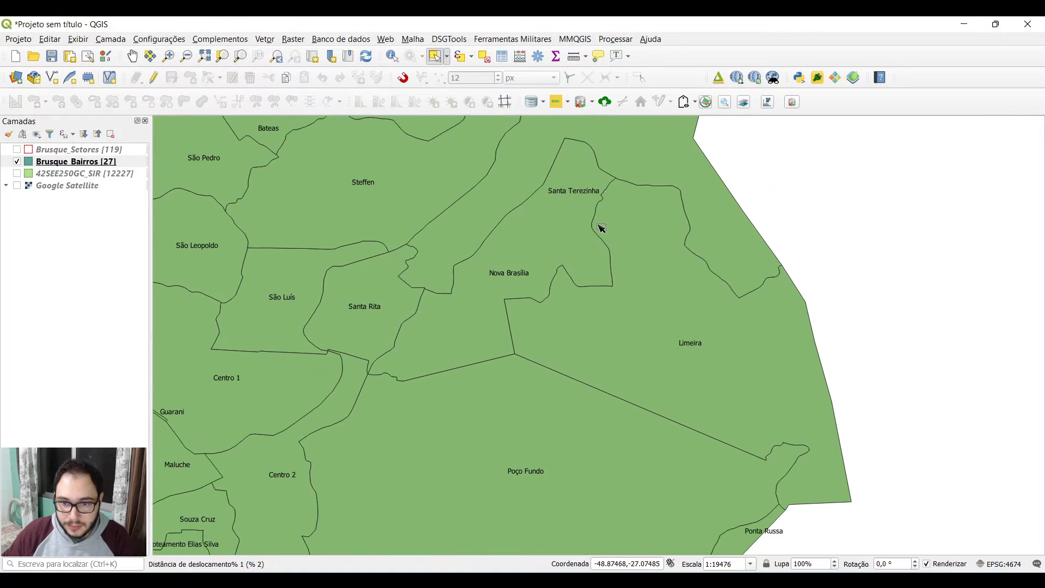
pyautogui.moveTo(541, 256); pyautogui.dragTo(543, 417)
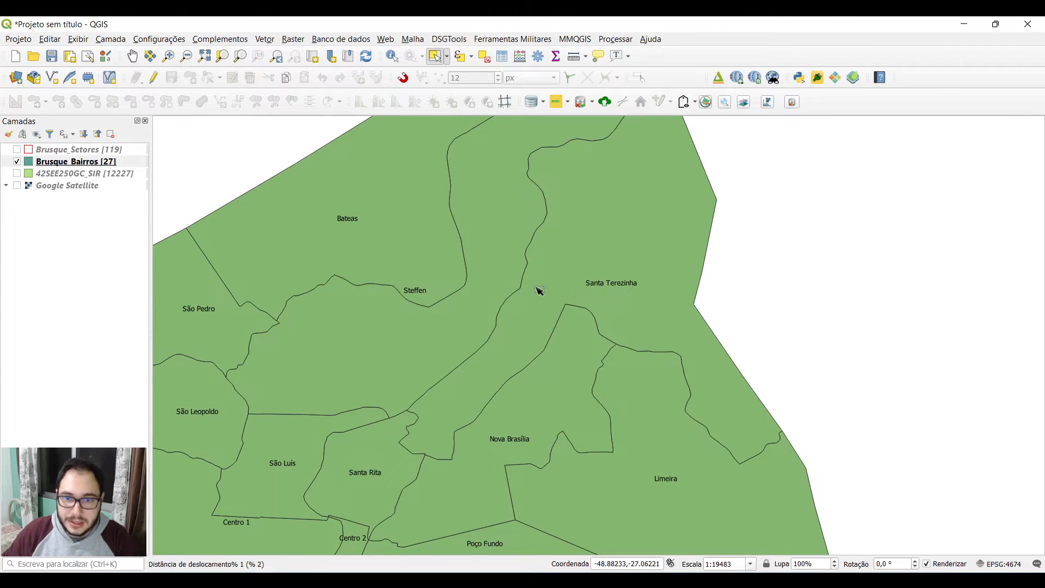
pyautogui.moveTo(536, 289); pyautogui.dragTo(648, 350)
pyautogui.moveTo(527, 393); pyautogui.dragTo(606, 330)
pyautogui.moveTo(384, 441); pyautogui.dragTo(517, 322)
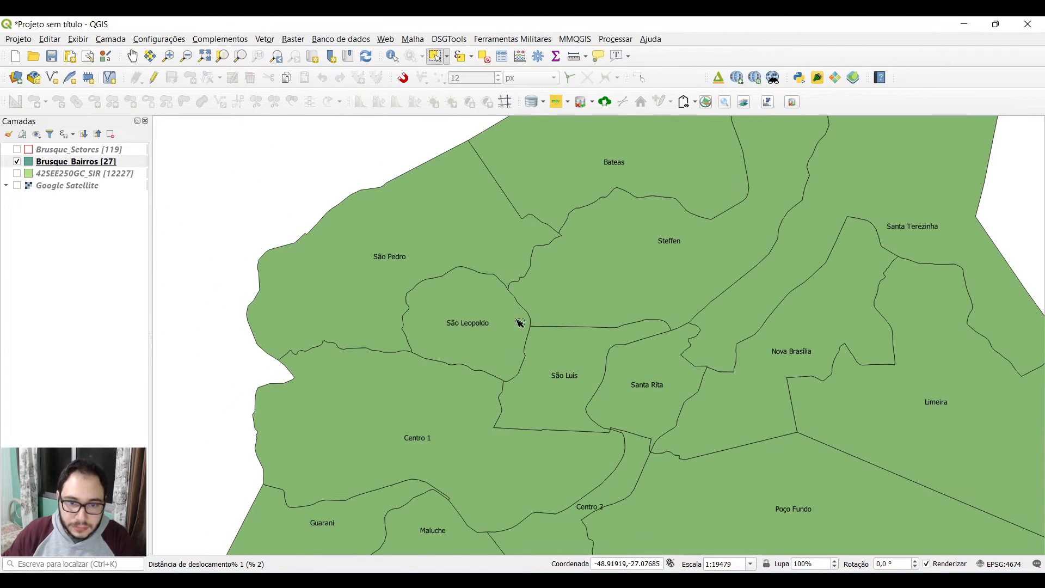
pyautogui.moveTo(454, 486); pyautogui.dragTo(477, 353)
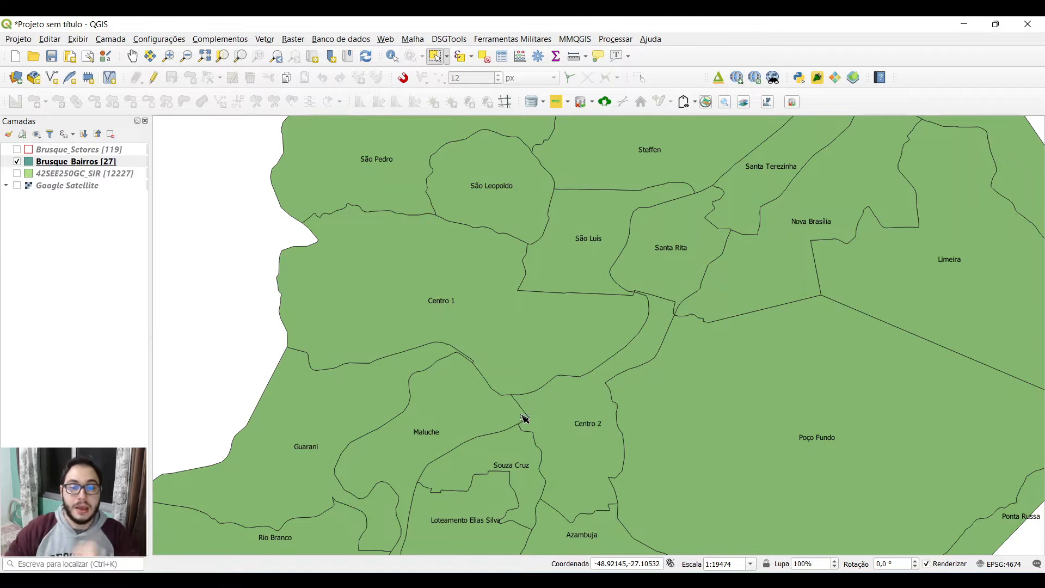
pyautogui.scroll(-1, 604, 370)
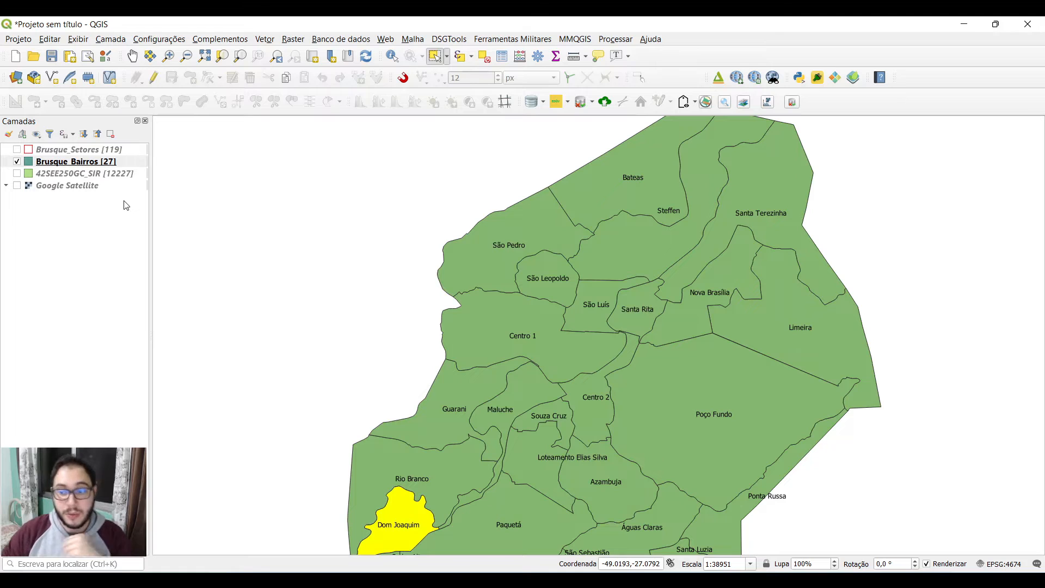
# Open the attribute table of the Brusque_Bairros layer and widen the CD_GEOCODB and CD_GEOCODI columns to show full codes.
pyautogui.click(92, 163)
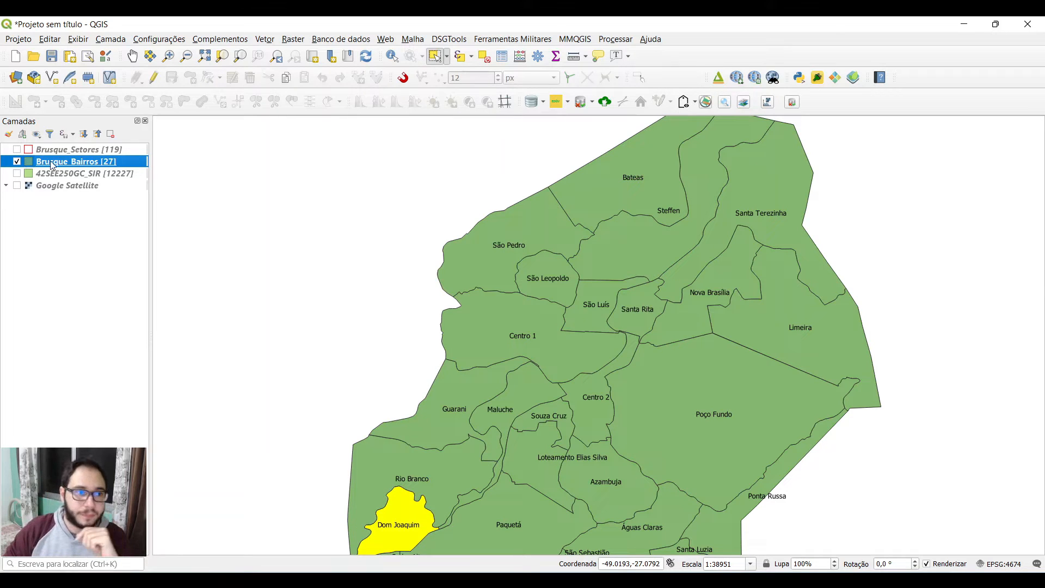
pyautogui.rightClick(51, 162)
pyautogui.click(136, 309)
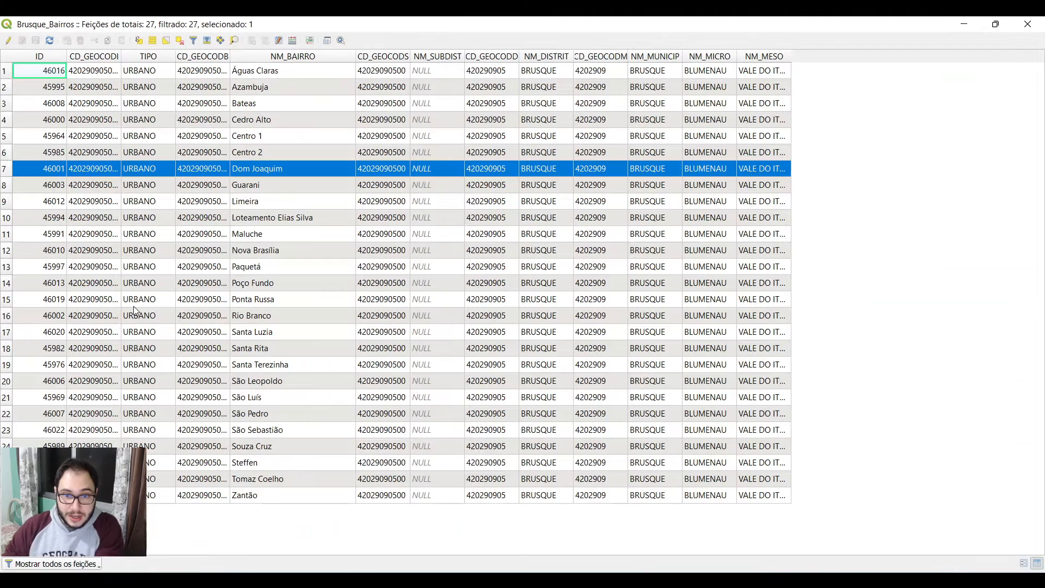
pyautogui.moveTo(229, 56); pyautogui.dragTo(264, 56)
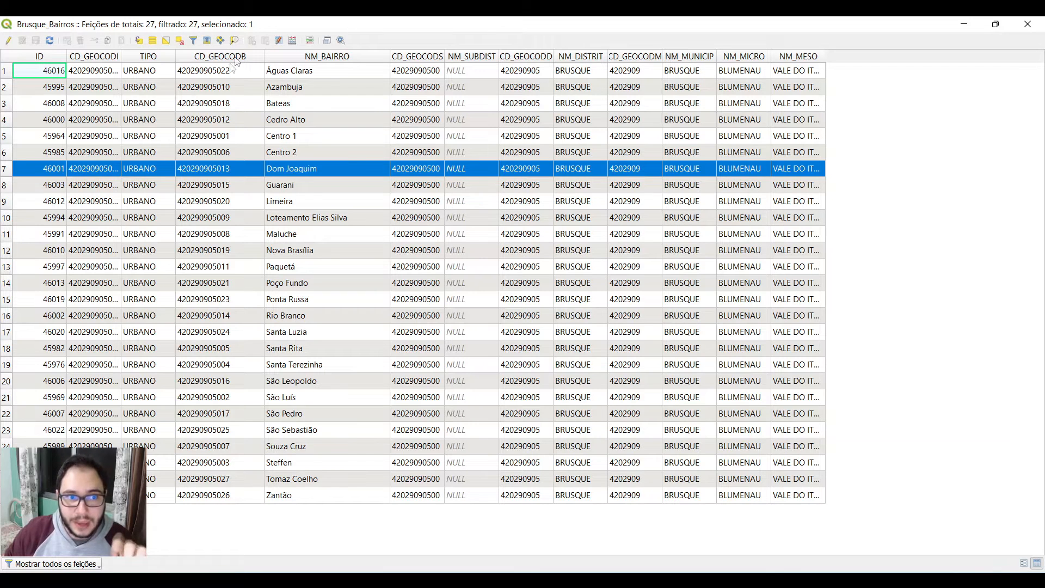
pyautogui.moveTo(121, 59); pyautogui.dragTo(155, 59)
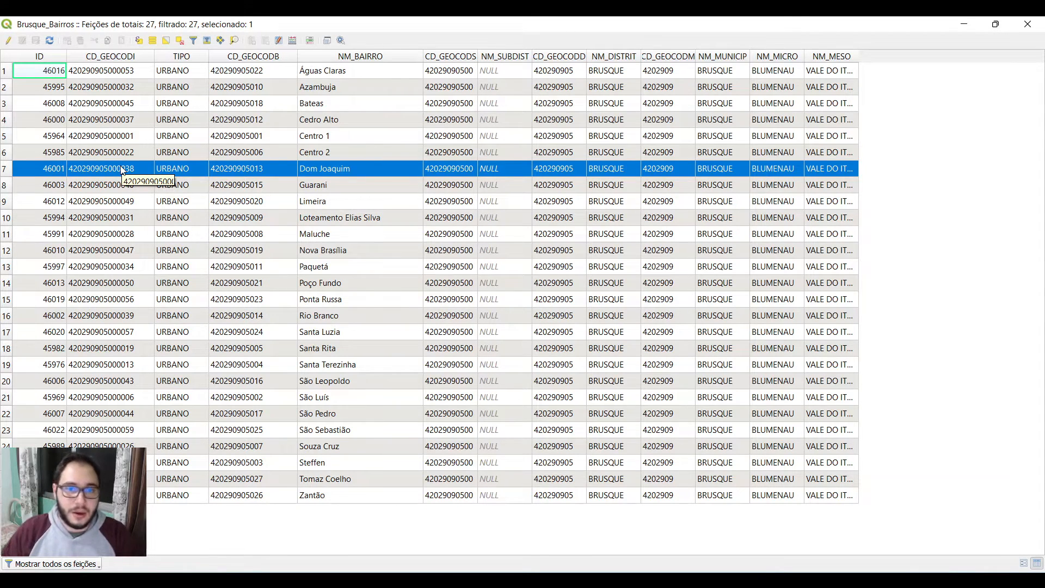
# Enable editing on the Brusque_Bairros layer and deselect its features, returning to its attribute table.
pyautogui.click(8, 40)
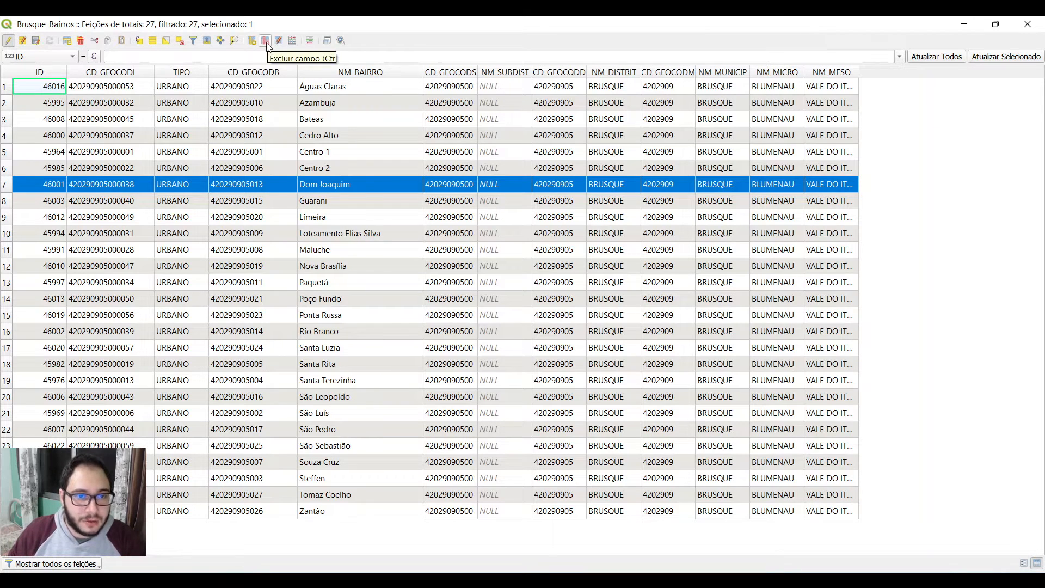
pyautogui.click(964, 24)
pyautogui.click(488, 59)
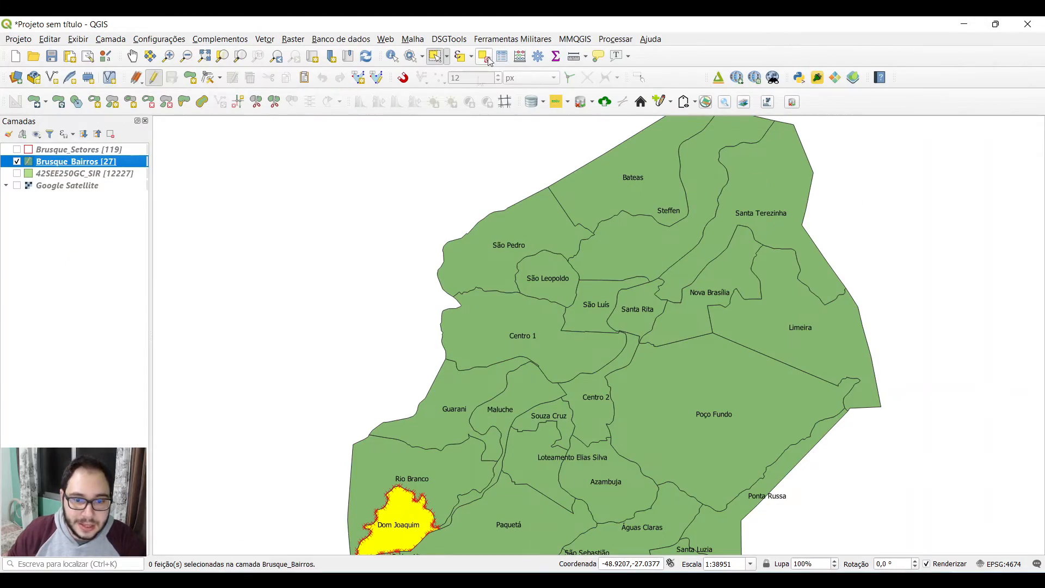
pyautogui.moveTo(223, 580)
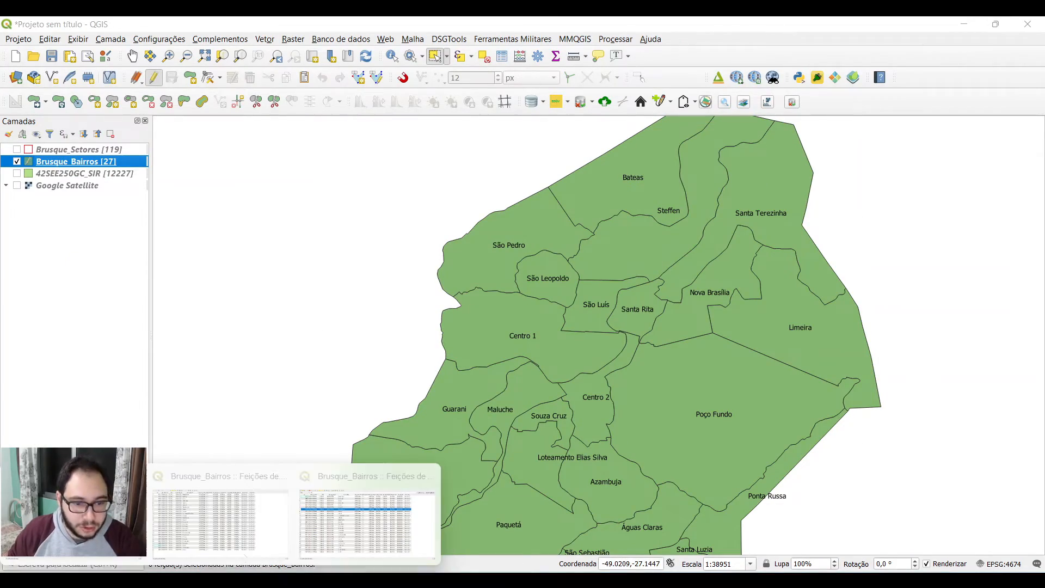
pyautogui.click(337, 523)
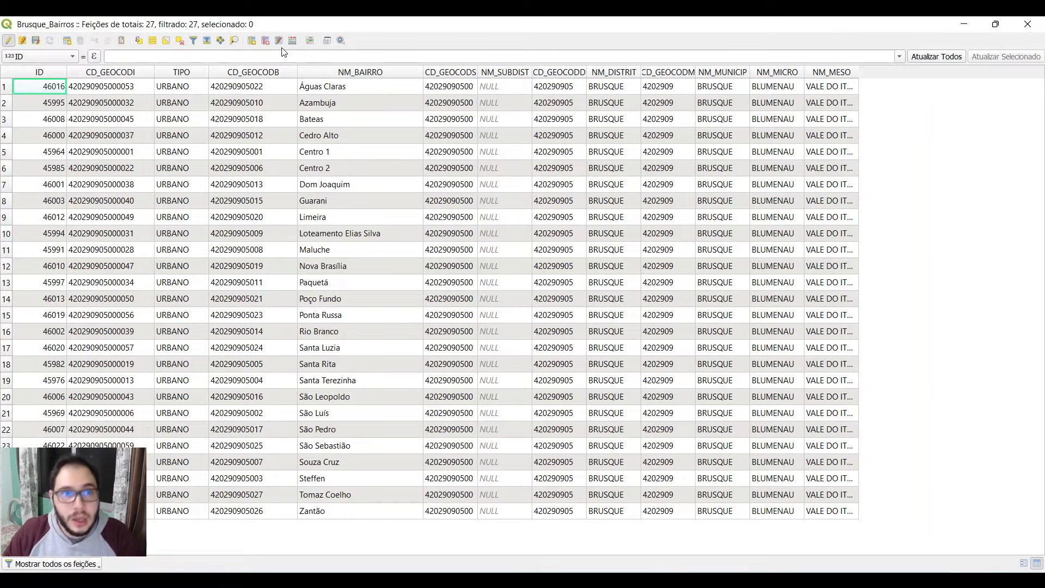
# Delete every field of Brusque_Bairros except NM_BAIRRO, and widen the remaining column to show full neighbourhood names.
pyautogui.click(264, 40)
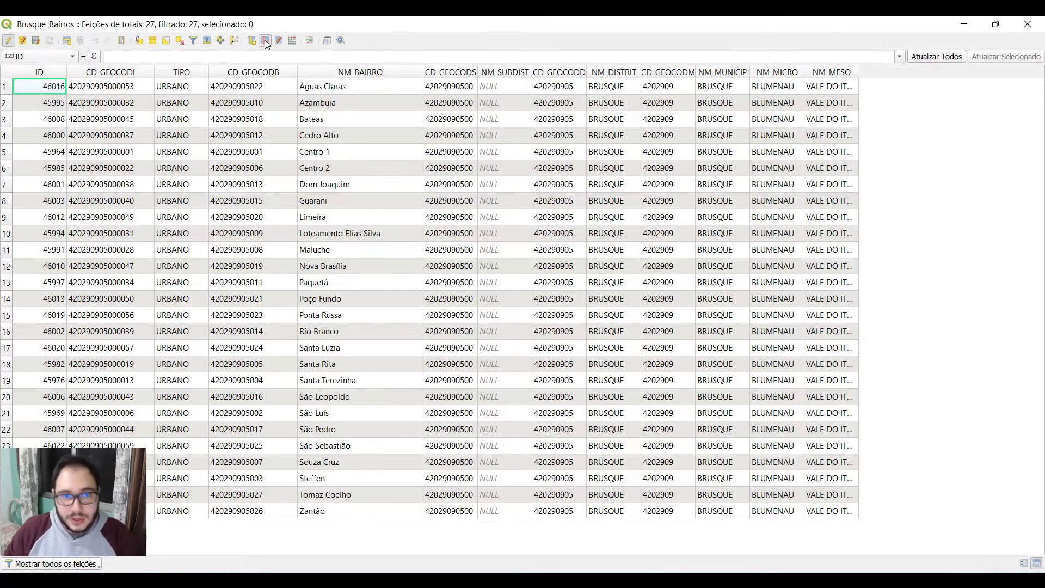
pyautogui.click(421, 222)
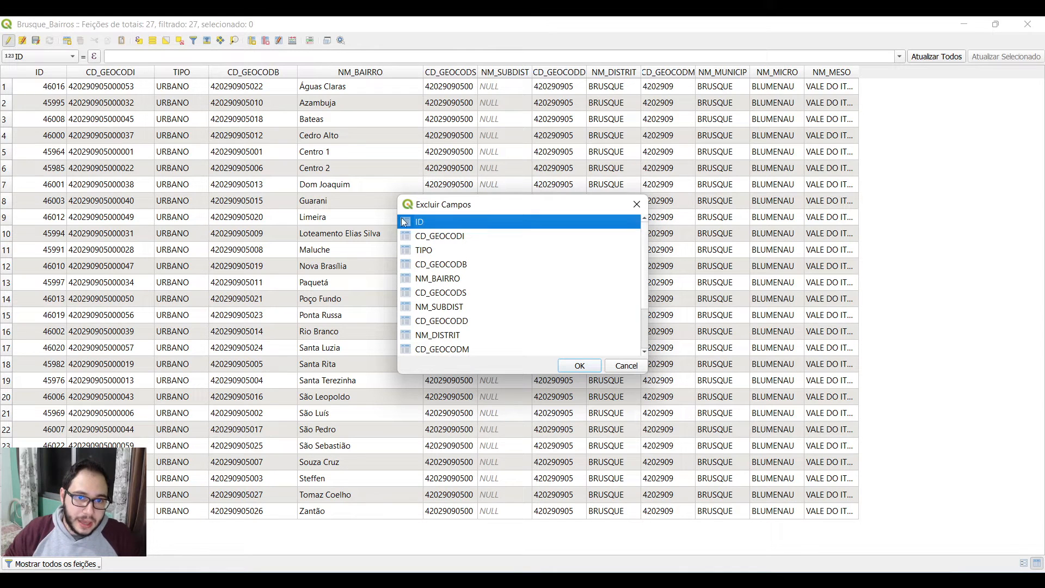
pyautogui.keyDown('ctrl'); pyautogui.click(462, 239); pyautogui.keyUp('ctrl')
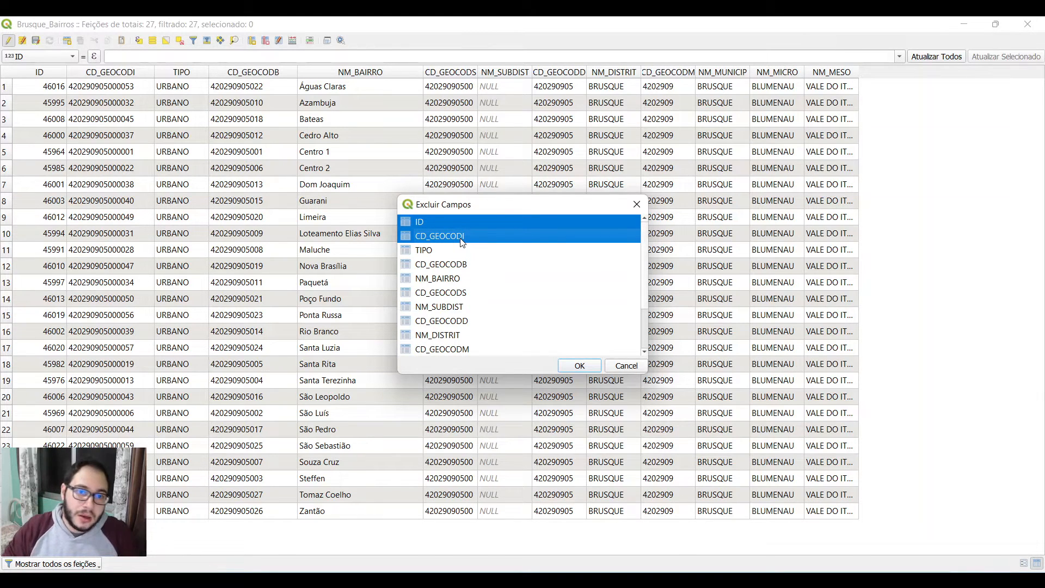
pyautogui.keyDown('ctrl'); pyautogui.click(441, 251); pyautogui.keyUp('ctrl')
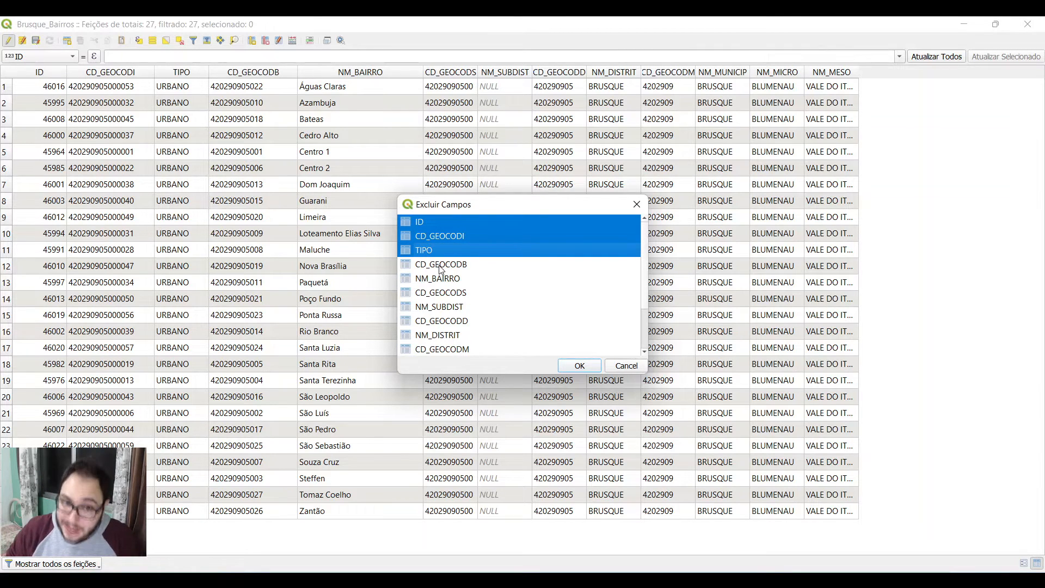
pyautogui.keyDown('ctrl'); pyautogui.click(441, 266); pyautogui.keyUp('ctrl')
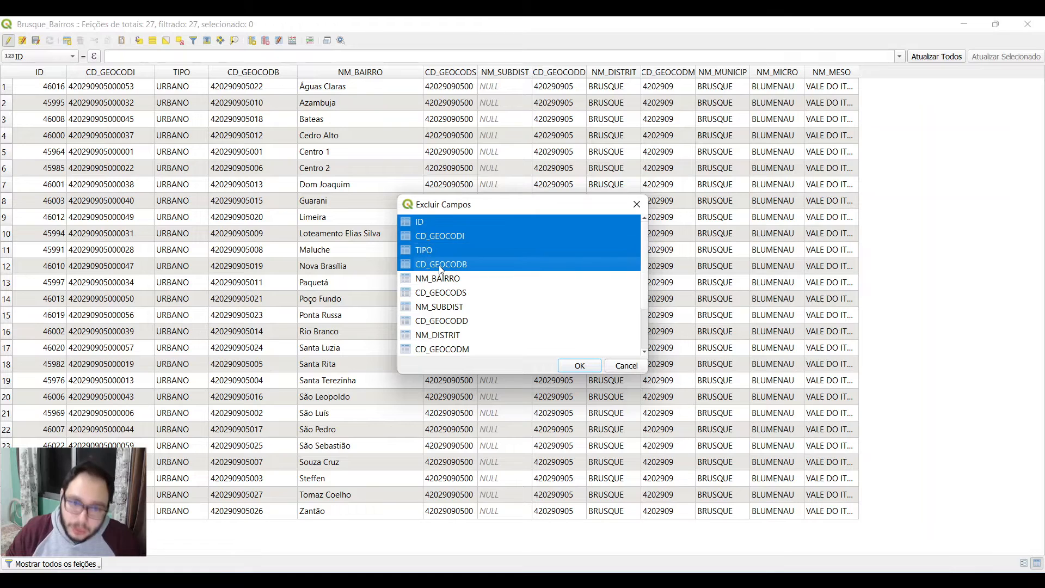
pyautogui.keyDown('ctrl'); pyautogui.click(441, 294); pyautogui.keyUp('ctrl')
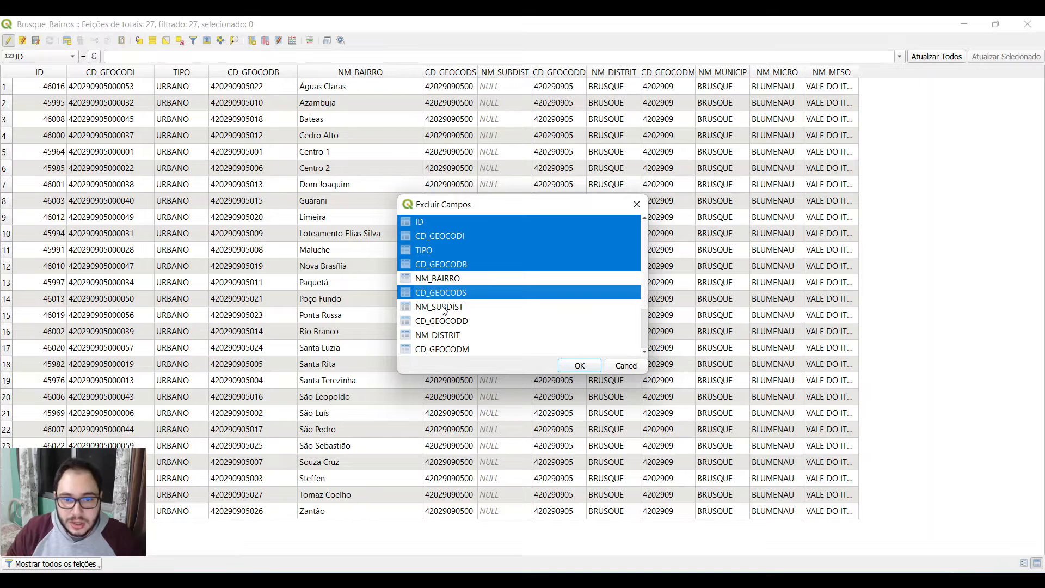
pyautogui.keyDown('ctrl'); pyautogui.click(445, 308); pyautogui.keyUp('ctrl')
pyautogui.keyDown('ctrl'); pyautogui.click(450, 323); pyautogui.keyUp('ctrl')
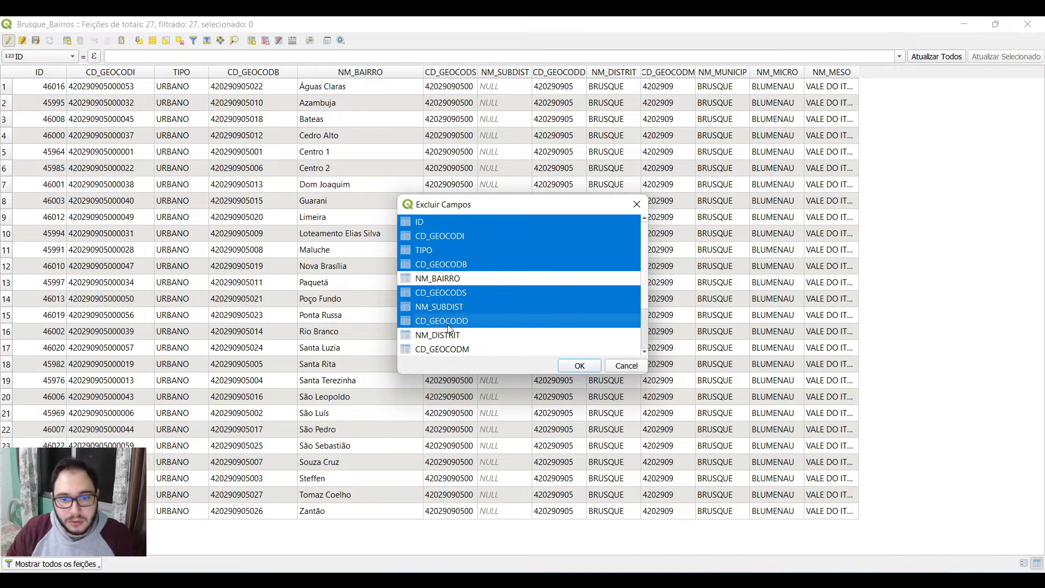
pyautogui.keyDown('ctrl'); pyautogui.click(450, 338); pyautogui.keyUp('ctrl')
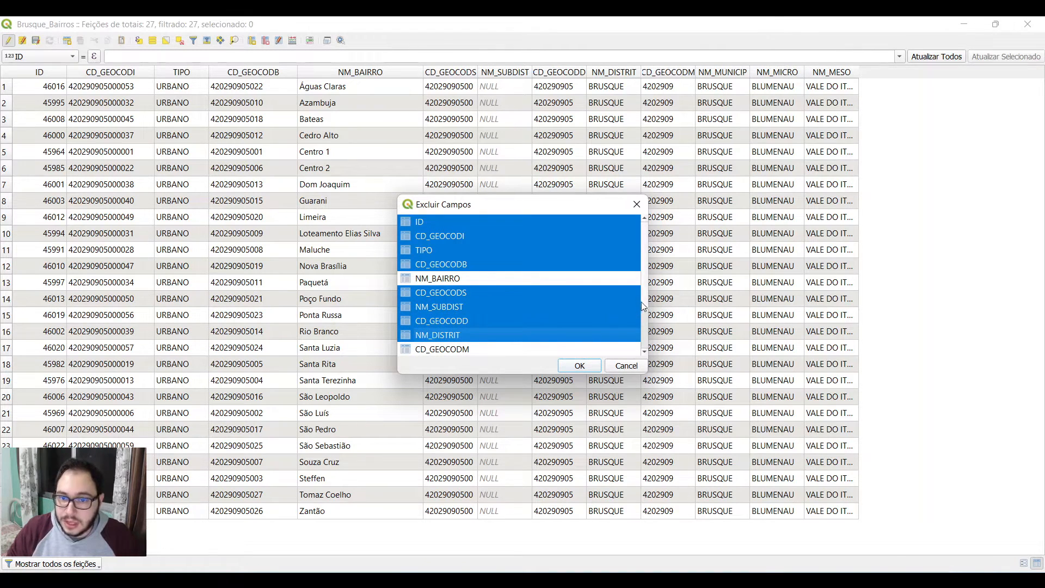
pyautogui.moveTo(648, 306); pyautogui.dragTo(649, 322)
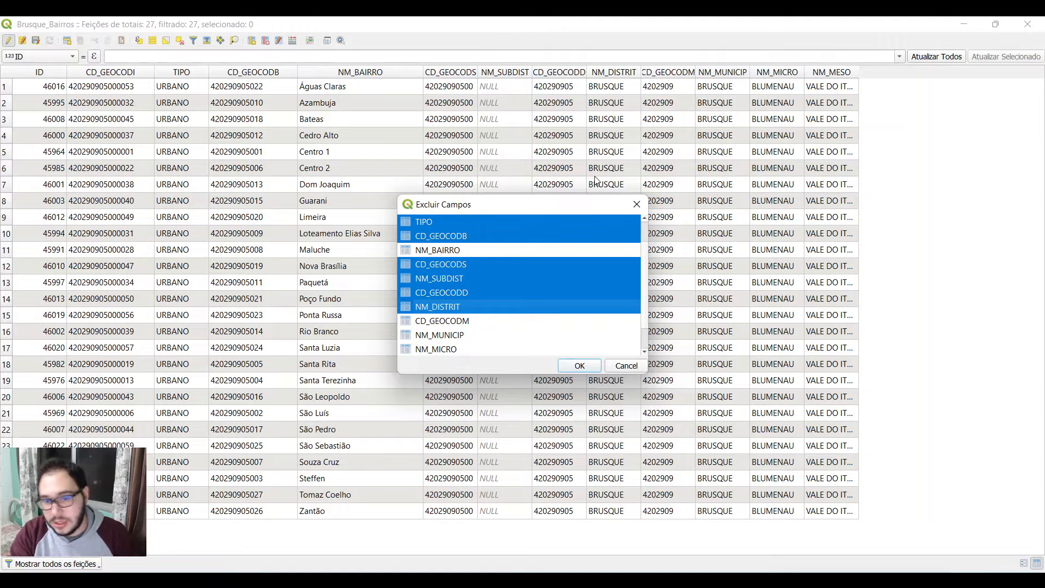
pyautogui.keyDown('ctrl'); pyautogui.click(442, 321); pyautogui.keyUp('ctrl')
pyautogui.keyDown('ctrl'); pyautogui.click(456, 335); pyautogui.keyUp('ctrl')
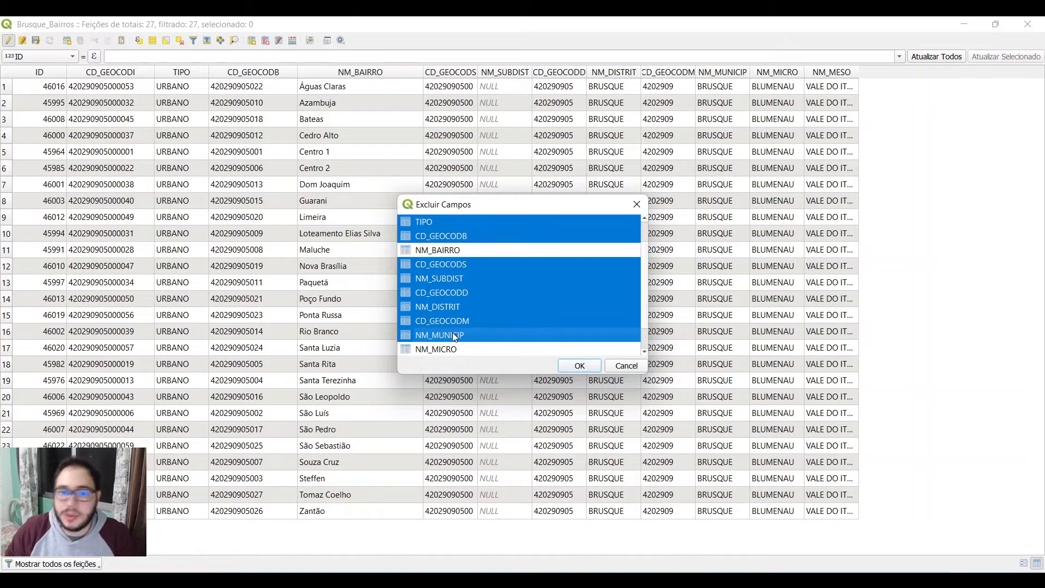
pyautogui.scroll(-1, 477, 321)
pyautogui.keyDown('ctrl'); pyautogui.click(439, 325); pyautogui.keyUp('ctrl')
pyautogui.keyDown('ctrl'); pyautogui.click(436, 334); pyautogui.keyUp('ctrl')
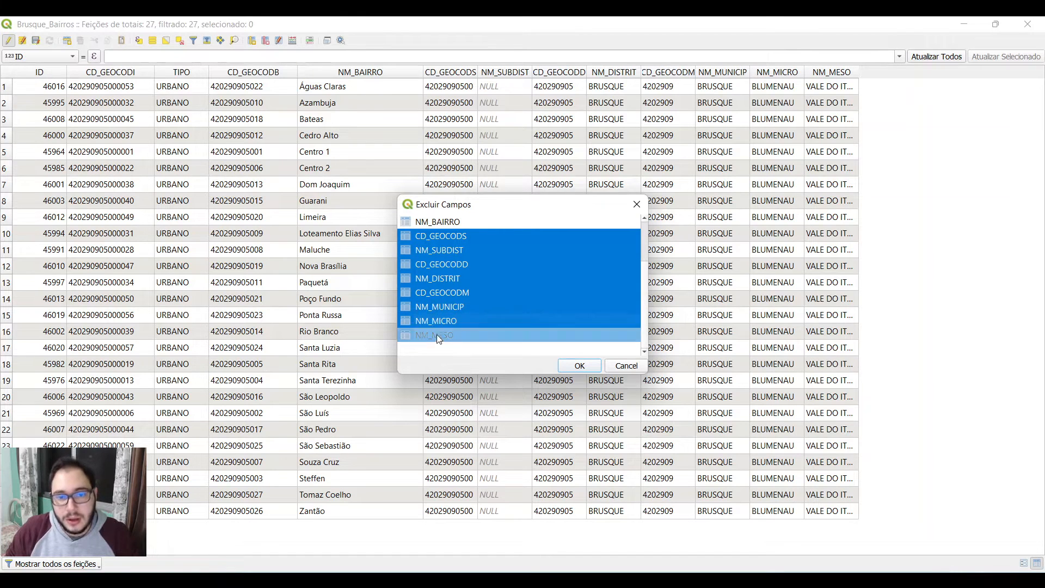
pyautogui.scroll(2, 501, 319)
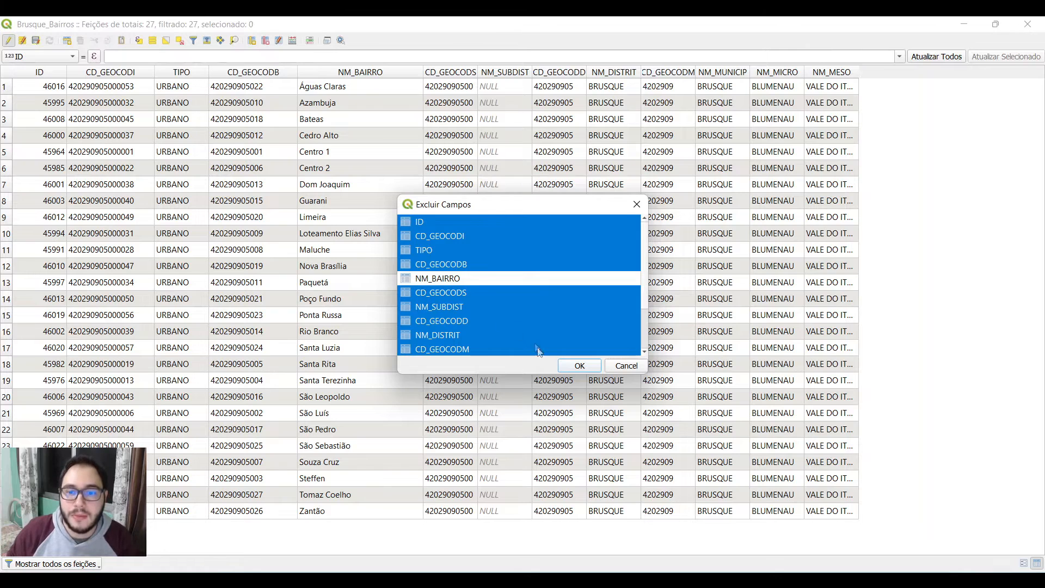
pyautogui.click(569, 368)
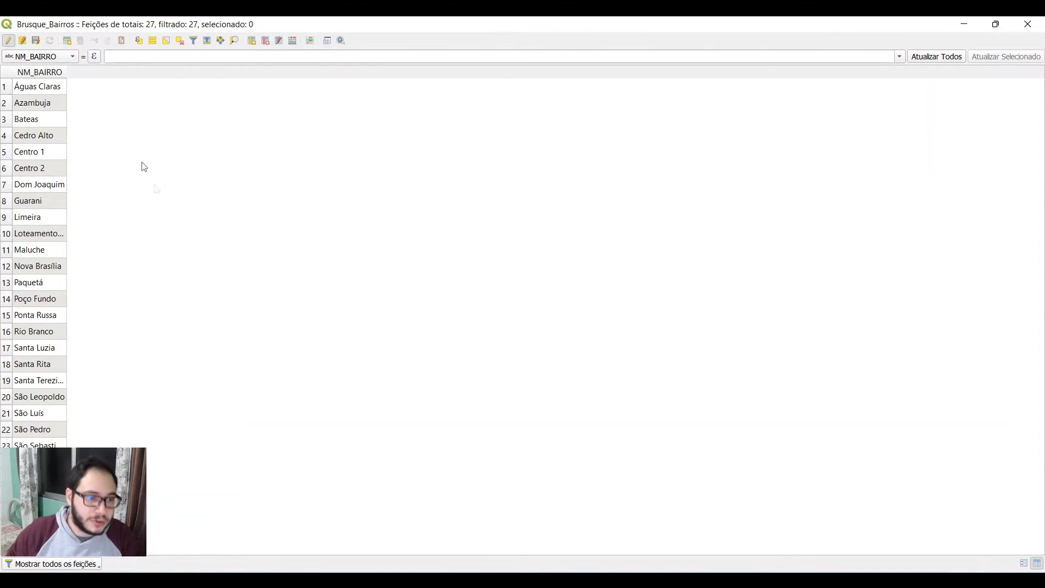
pyautogui.moveTo(66, 74); pyautogui.dragTo(149, 74)
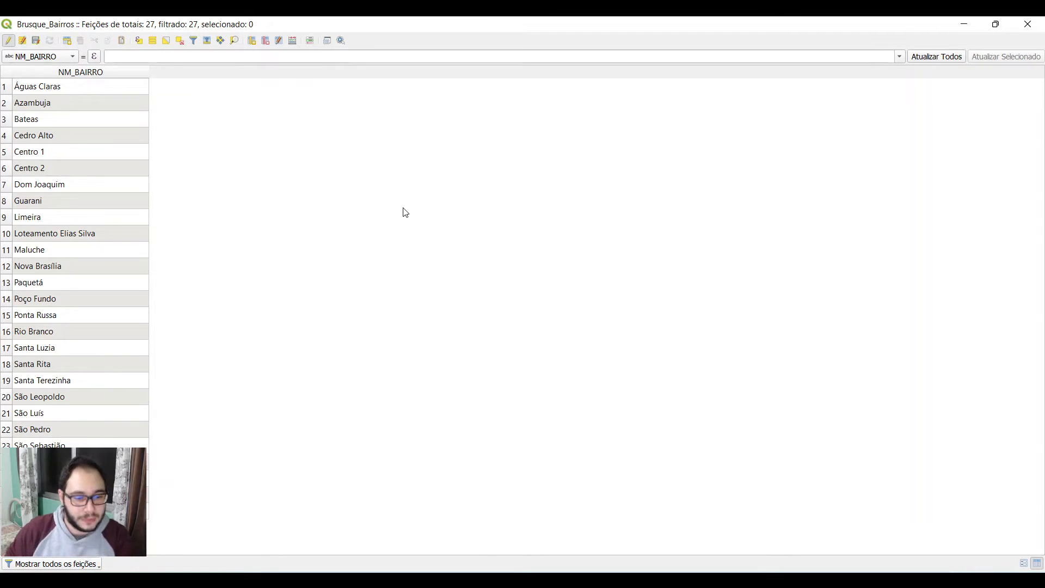
# Switch to the browser and, from the IBGE home page, open the Censo Demográfico survey under População in SIDRA.
pyautogui.click(130, 582)
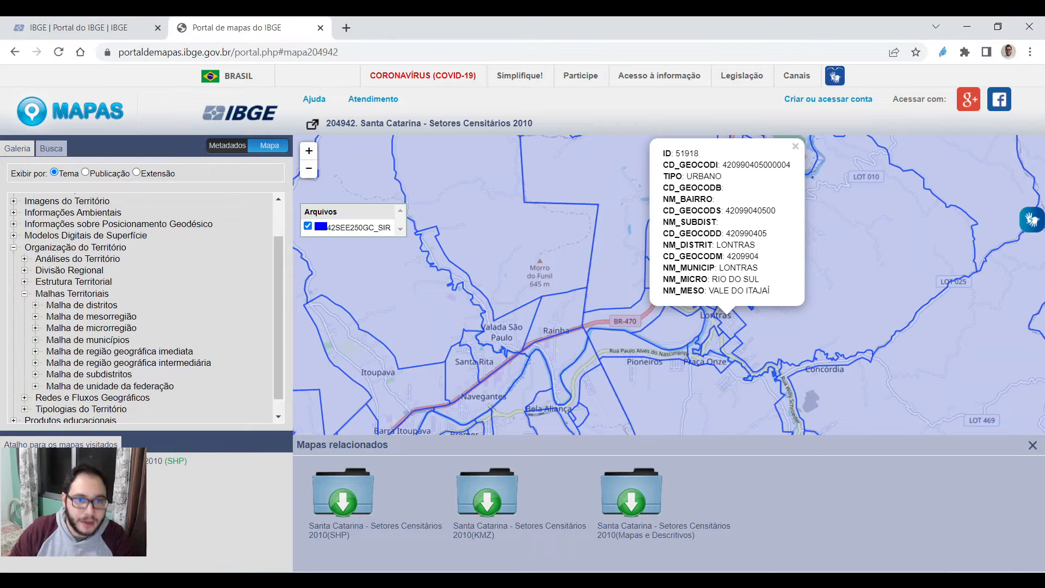
pyautogui.click(82, 27)
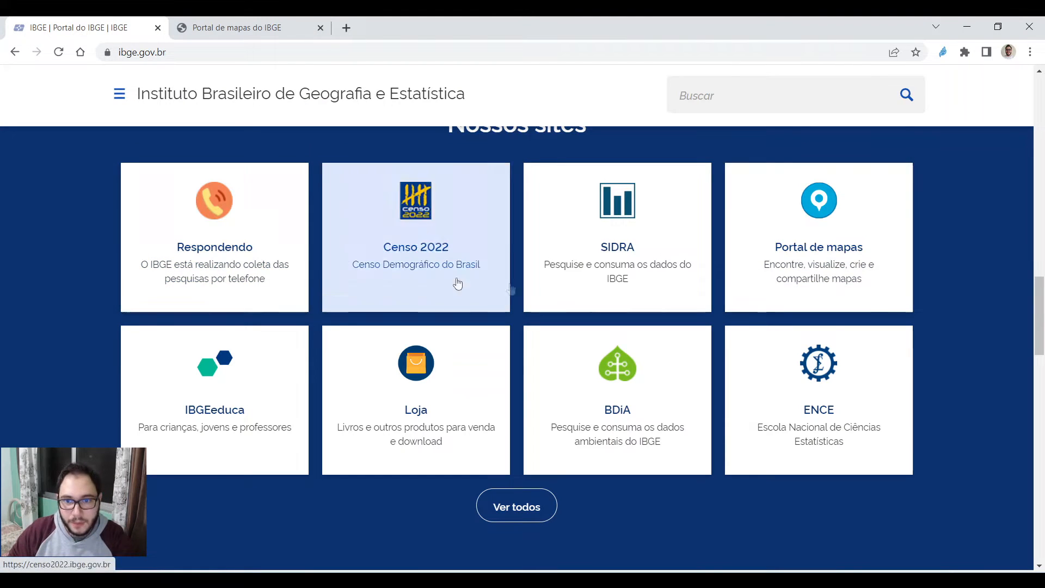
pyautogui.click(595, 218)
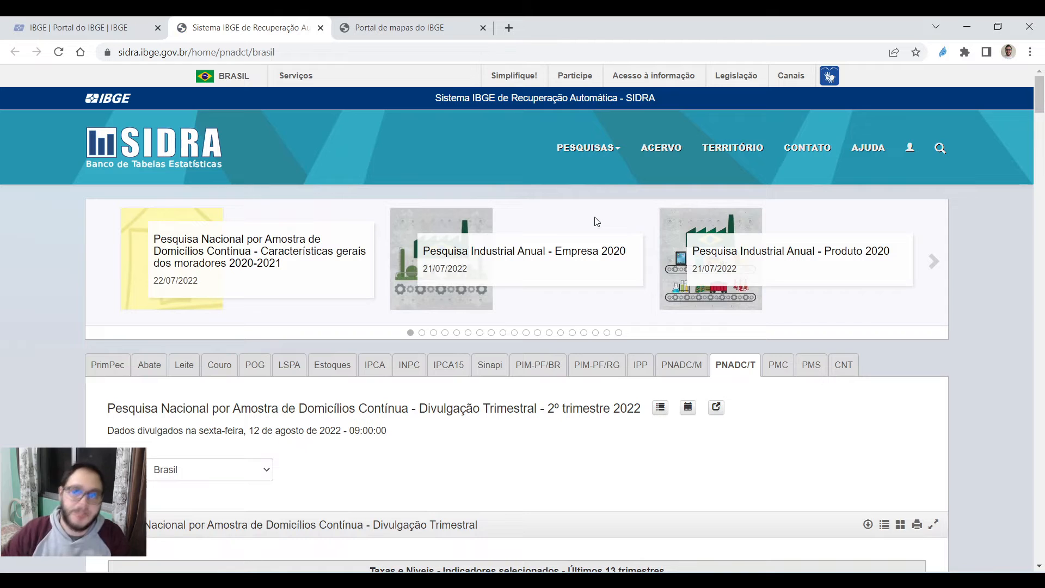
pyautogui.click(620, 148)
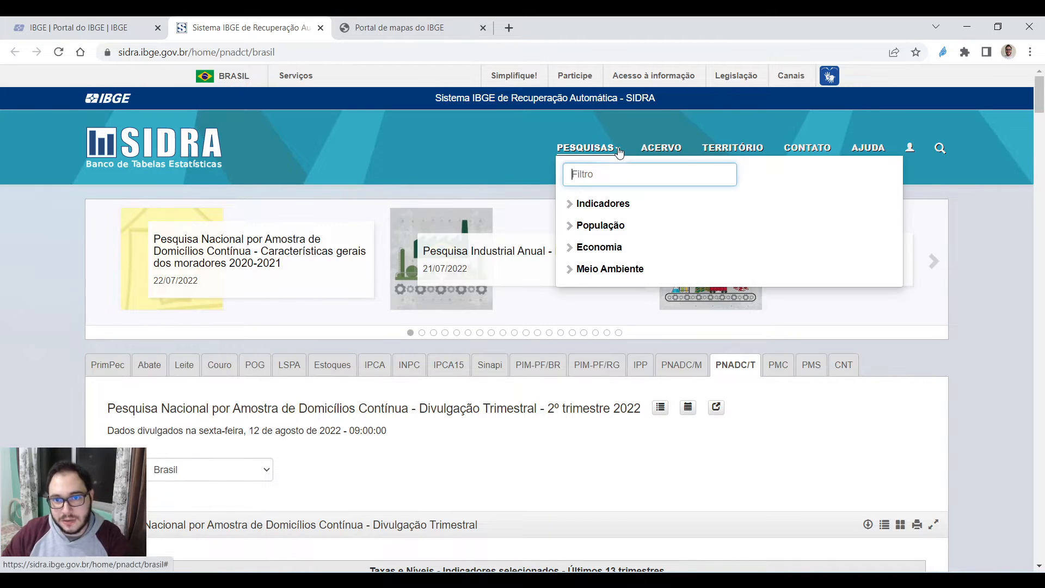
pyautogui.click(567, 235)
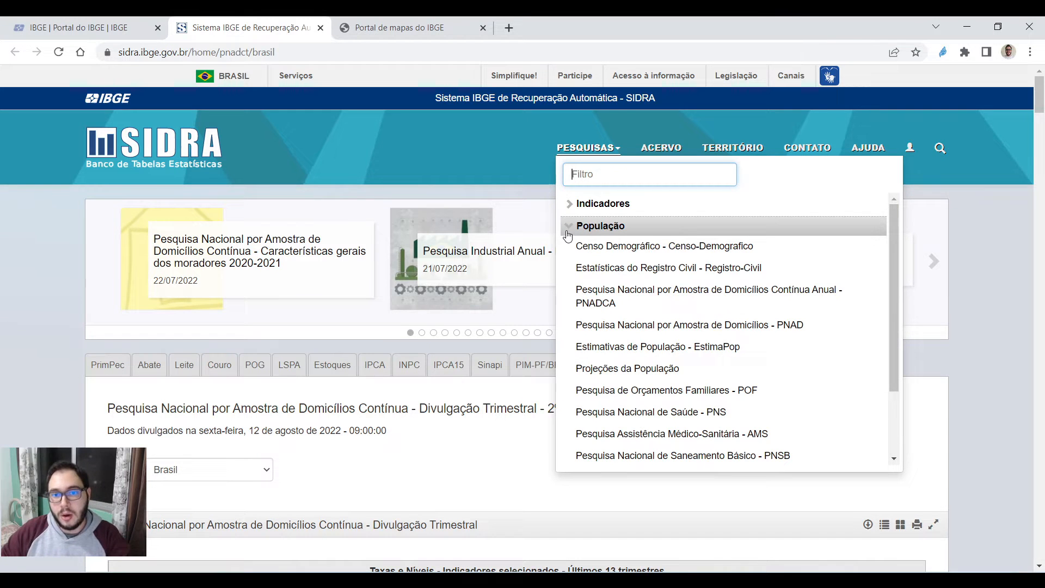
pyautogui.click(602, 249)
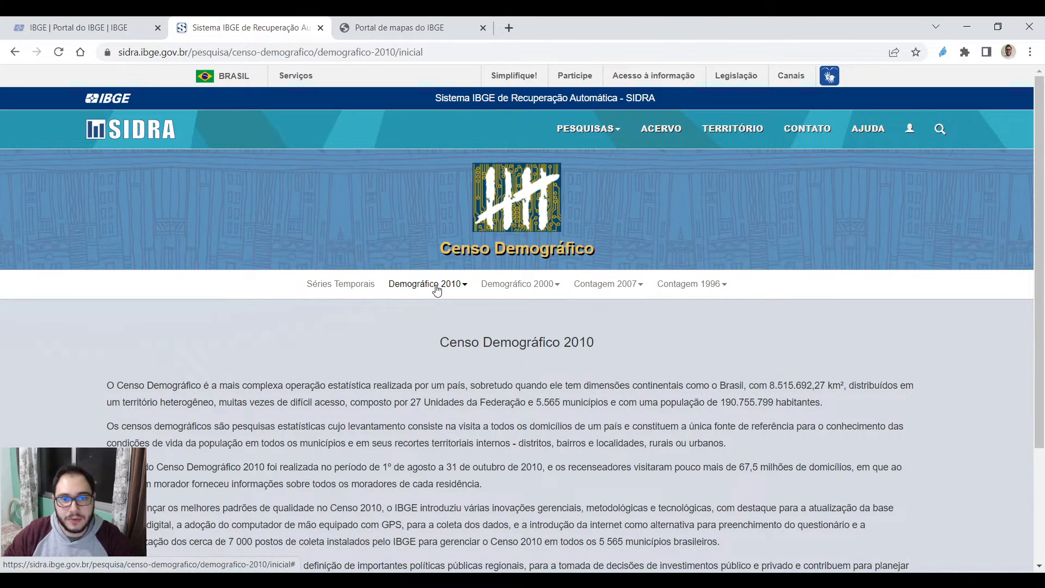
# Open the Demográfico 2010 Universo results for Características da População e dos Domicílios and go to the list of tables.
pyautogui.click(436, 288)
pyautogui.scroll(-1, 425, 354)
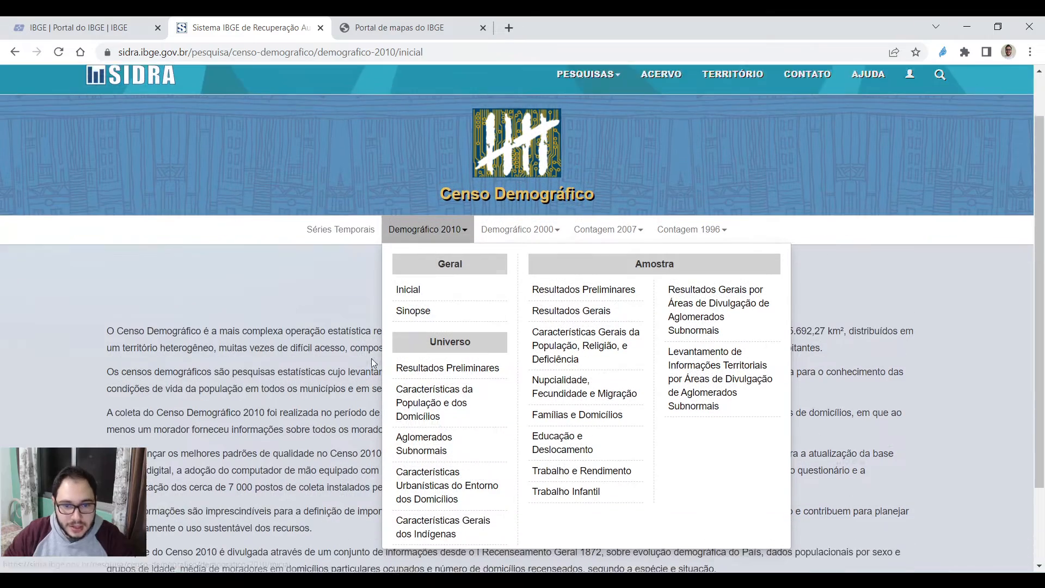
pyautogui.click(417, 387)
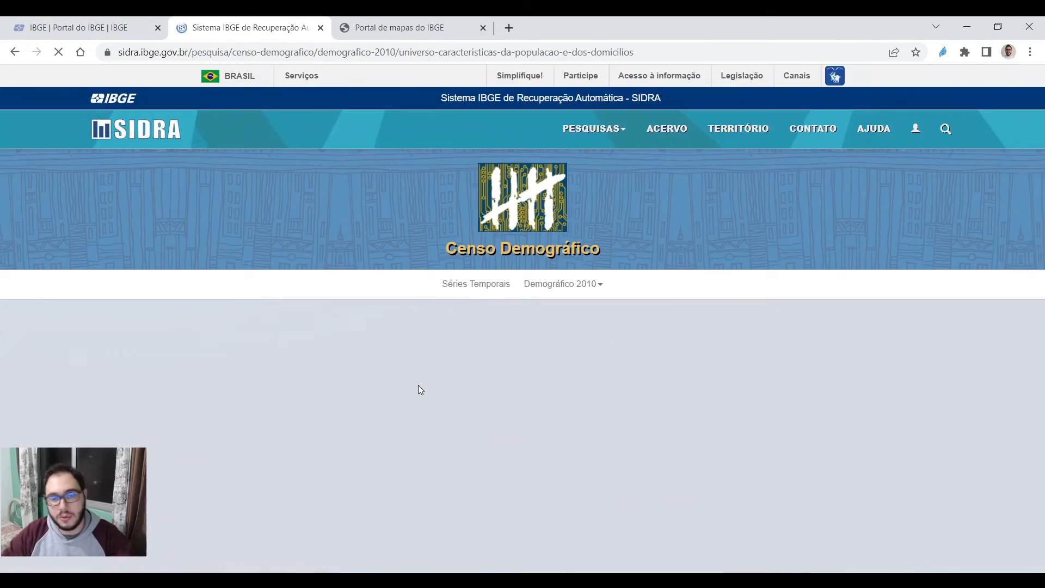
pyautogui.scroll(-5, 201, 391)
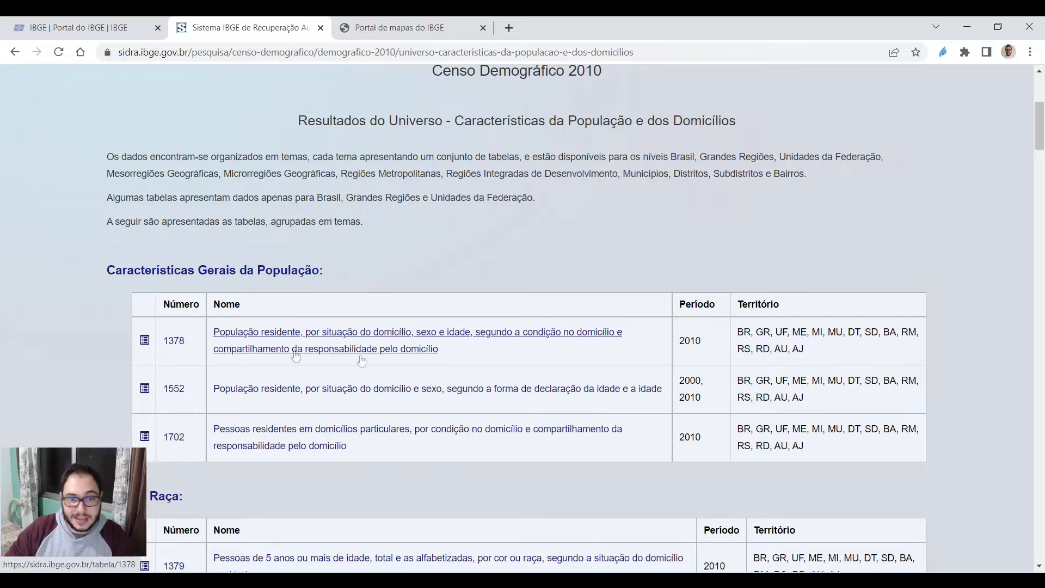
# Check the title and territorial levels of table 1378 on resident population, including BA, and open that table.
pyautogui.moveTo(438, 349); pyautogui.dragTo(207, 350)
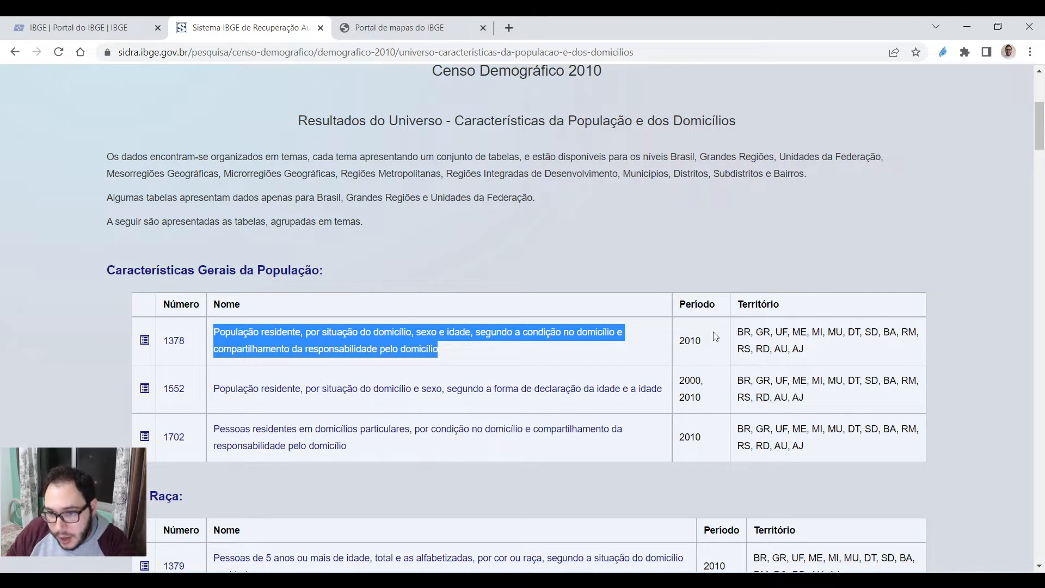
pyautogui.moveTo(756, 332); pyautogui.dragTo(770, 334)
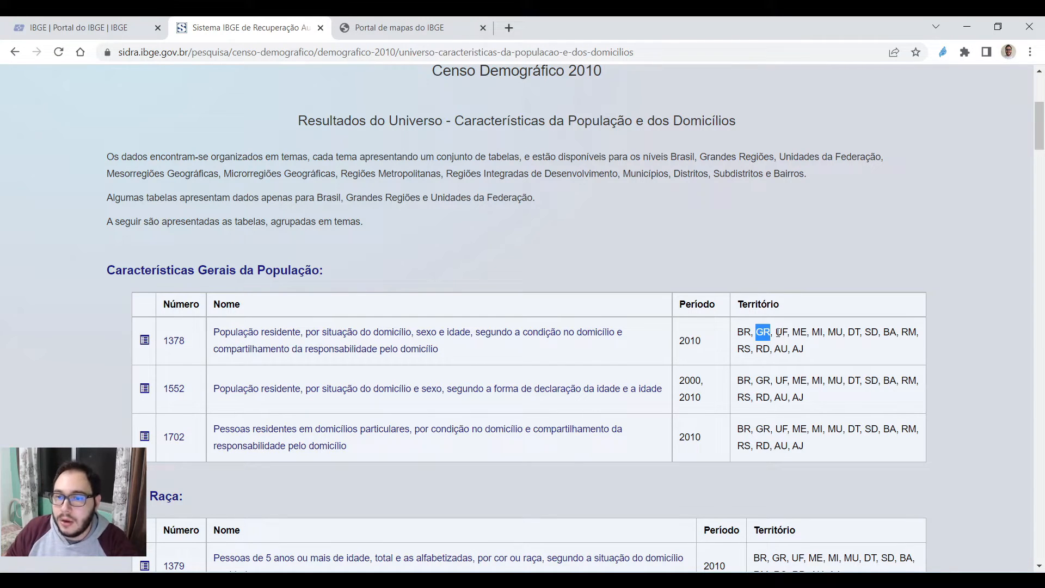
pyautogui.moveTo(775, 332); pyautogui.dragTo(895, 334)
pyautogui.click(816, 332)
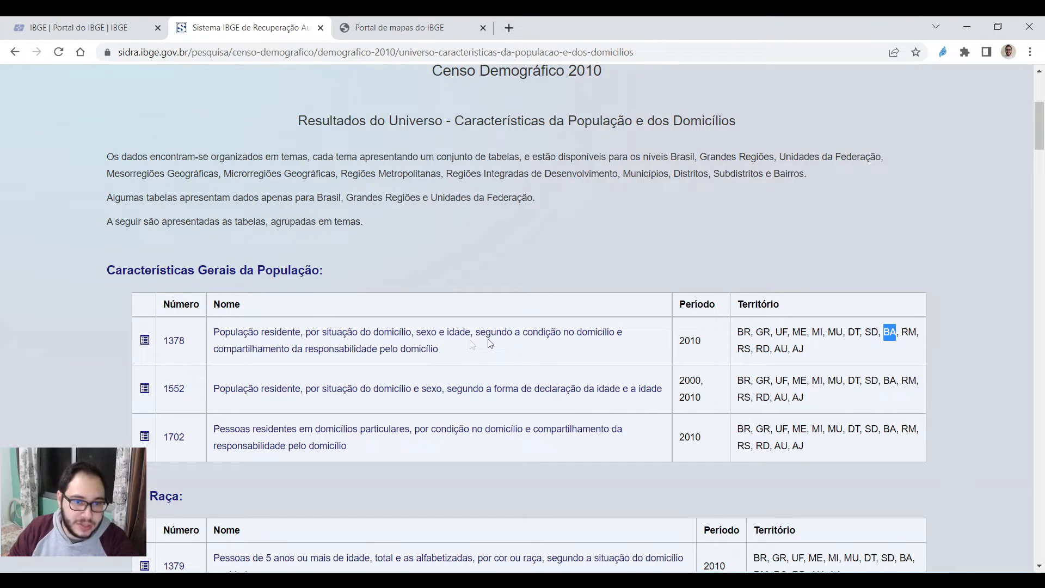
pyautogui.click(410, 338)
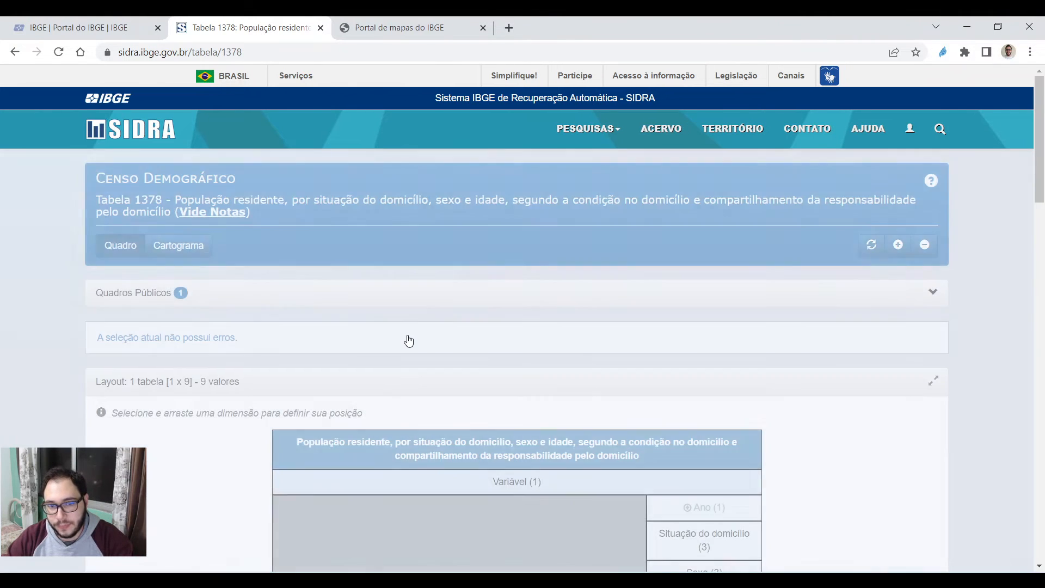
# Limit the Situação do domicílio selection of table 1378 to Total only, excluding Urbana and Rural.
pyautogui.scroll(-5, 409, 340)
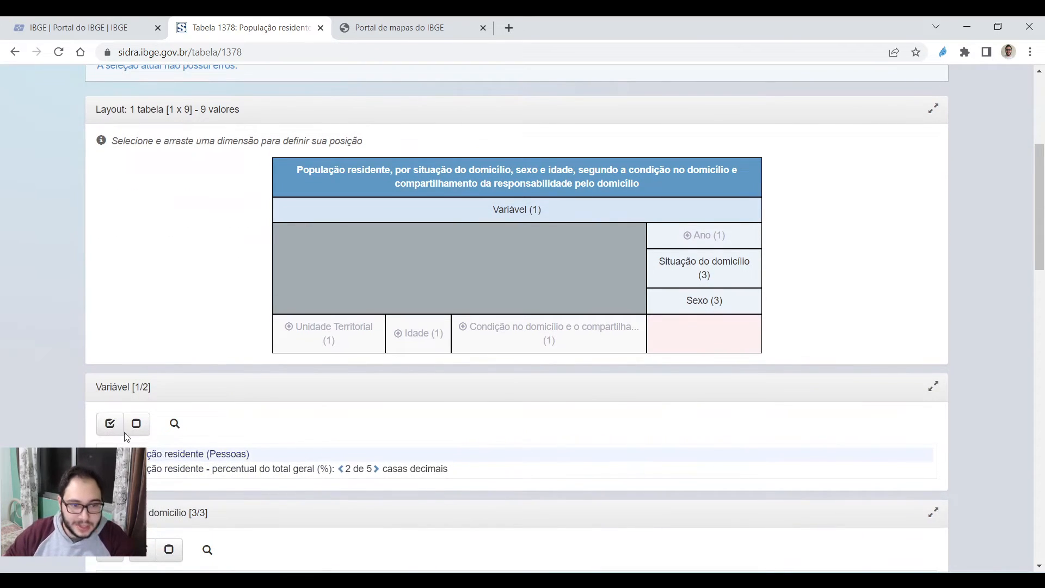
pyautogui.scroll(-3, 64, 416)
pyautogui.click(108, 444)
pyautogui.click(108, 458)
pyautogui.click(108, 473)
pyautogui.click(109, 444)
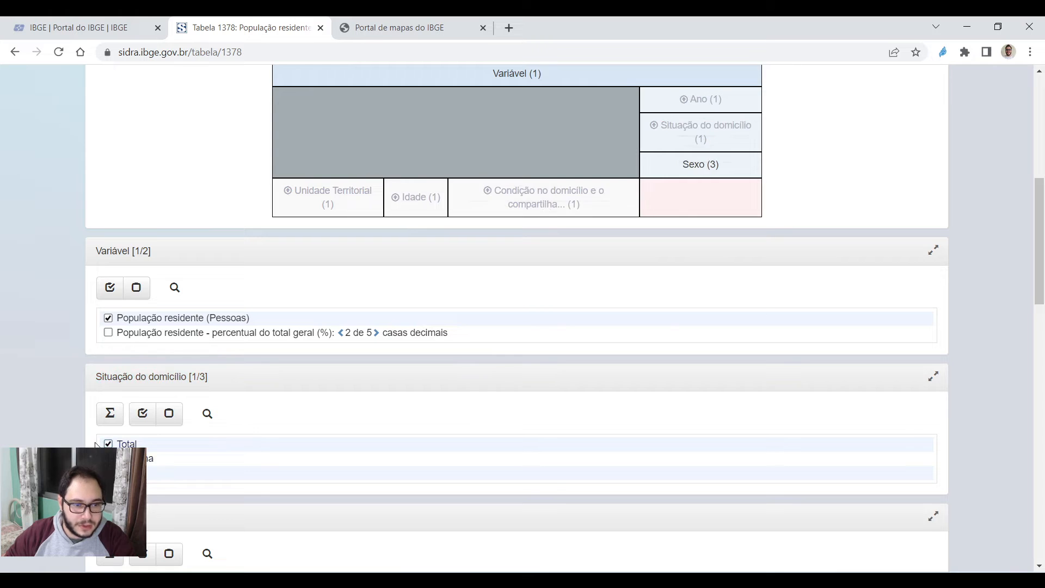
# Limit the Sexo selection to Total only, excluding Homens and Mulheres.
pyautogui.scroll(-3, 101, 414)
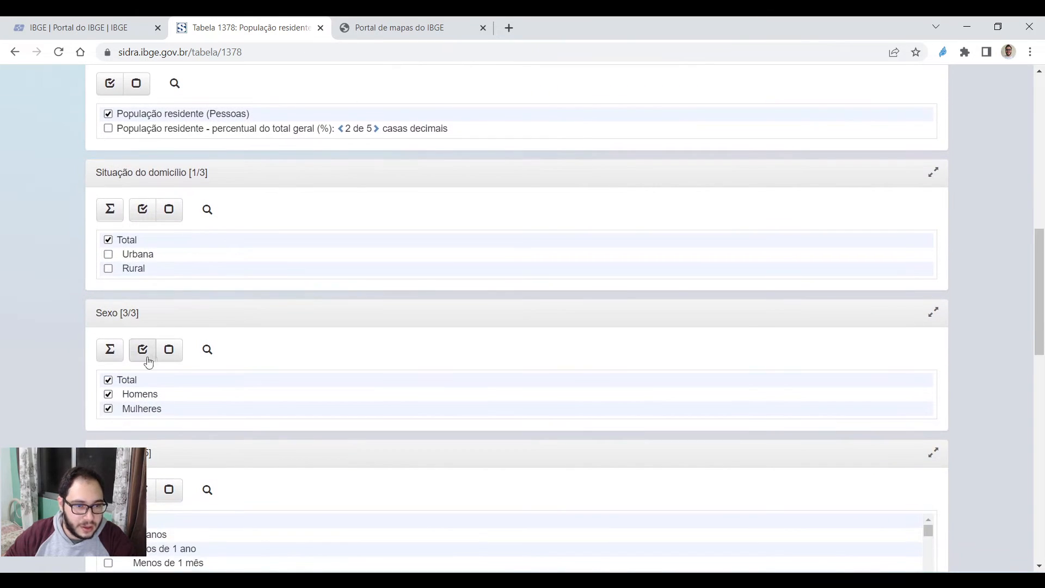
pyautogui.click(169, 349)
pyautogui.click(118, 382)
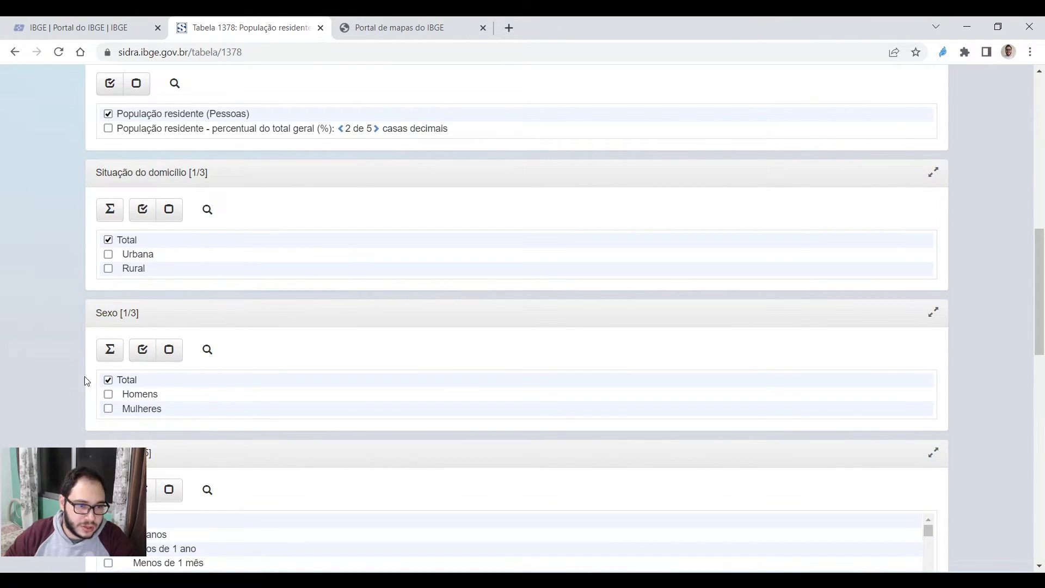
# Clear the Distrito level from the Unidade Territorial selection.
pyautogui.scroll(-3, 35, 398)
pyautogui.scroll(-2, 101, 418)
pyautogui.scroll(-5, 90, 418)
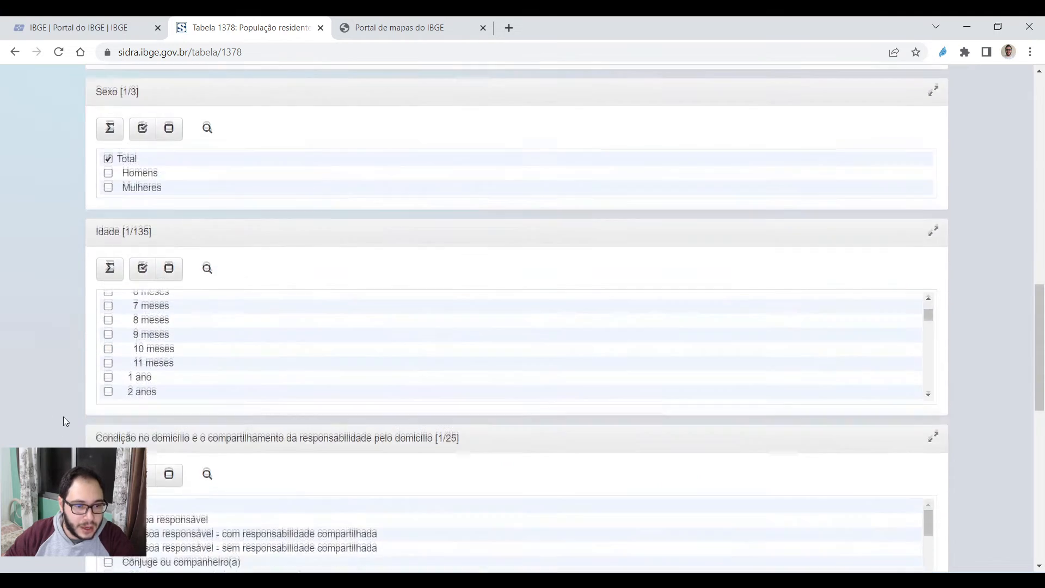
pyautogui.scroll(-2, 150, 374)
pyautogui.scroll(-6, 70, 399)
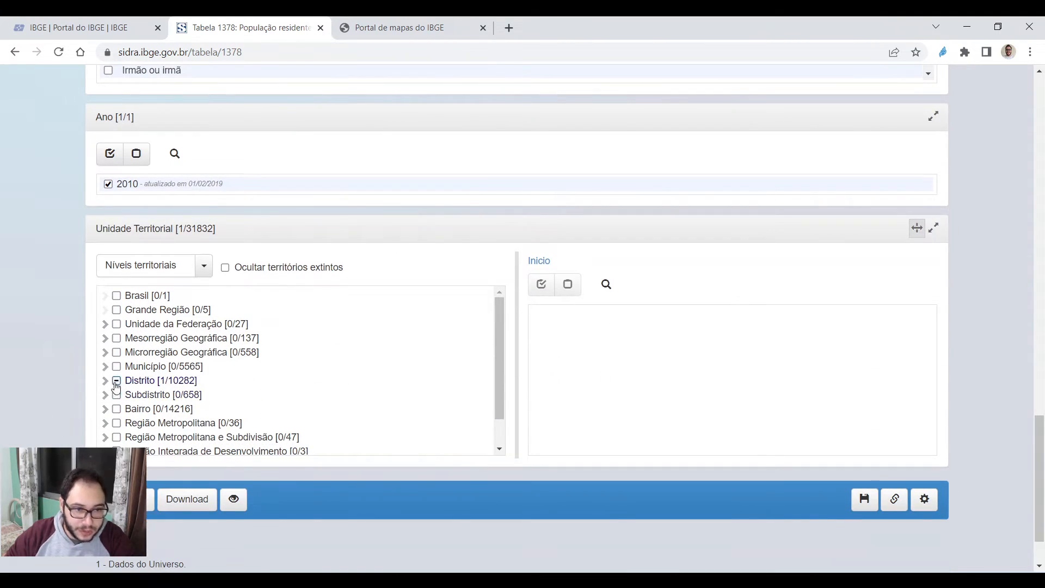
pyautogui.click(116, 381)
pyautogui.click(116, 382)
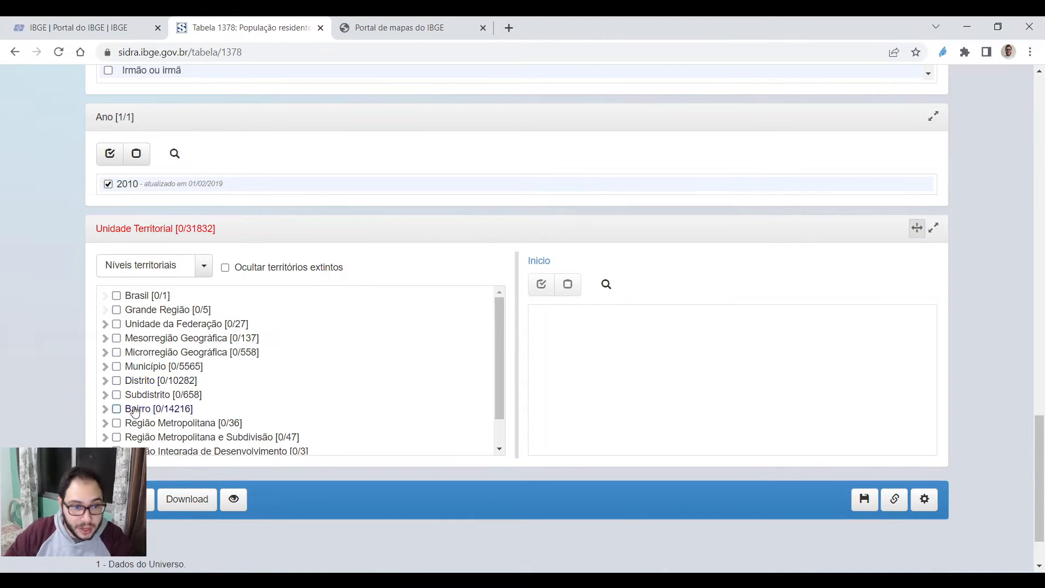
# Expand the Bairro territorial level and list its units by municipality with Em Município.
pyautogui.click(103, 409)
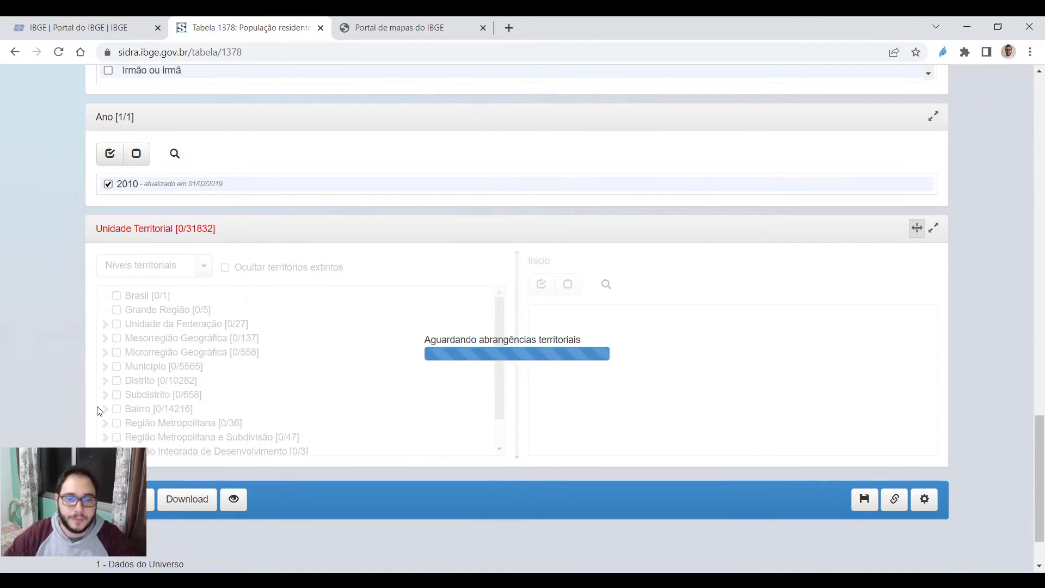
pyautogui.click(100, 412)
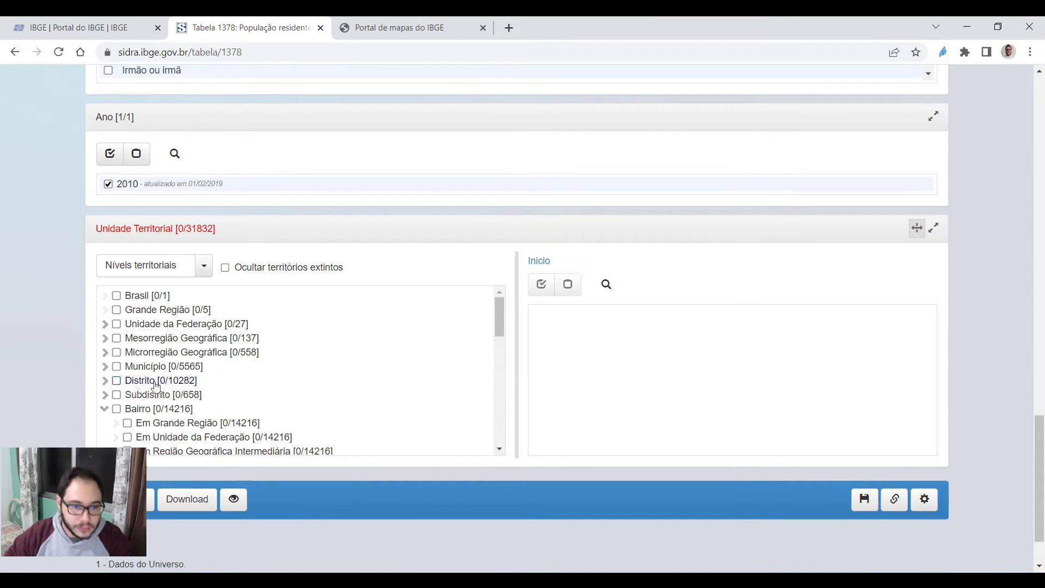
pyautogui.scroll(-4, 190, 379)
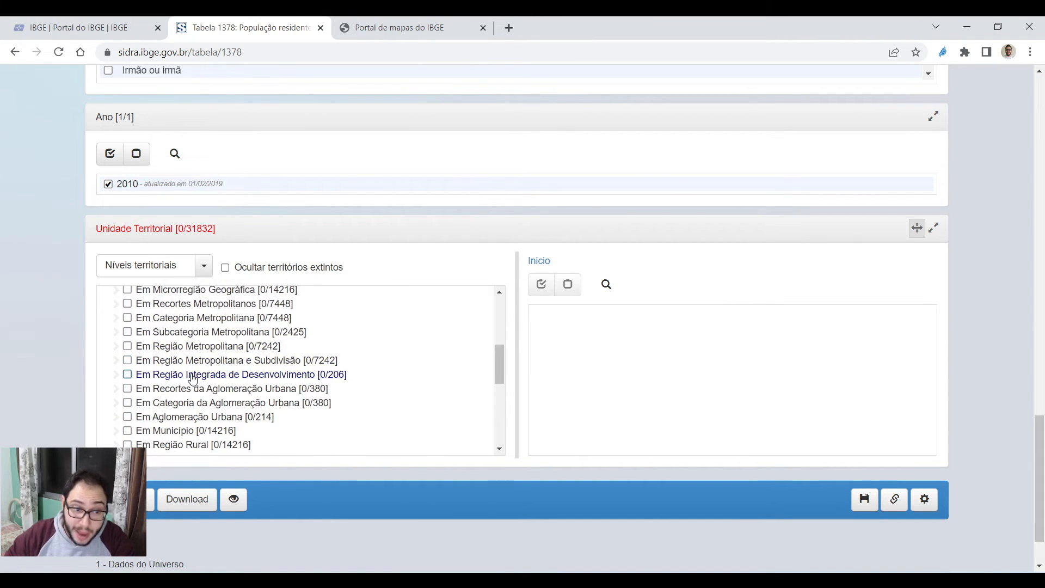
pyautogui.scroll(-3, 190, 376)
pyautogui.click(171, 363)
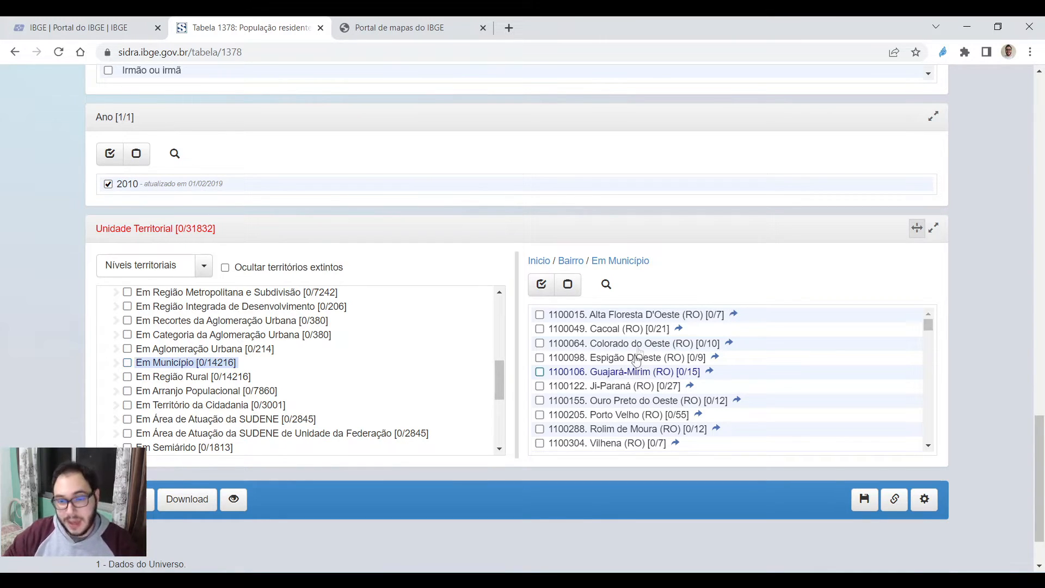
# Search the municipalities for "brusque", open Brusque (SC) and select all of its neighbourhoods.
pyautogui.click(606, 284)
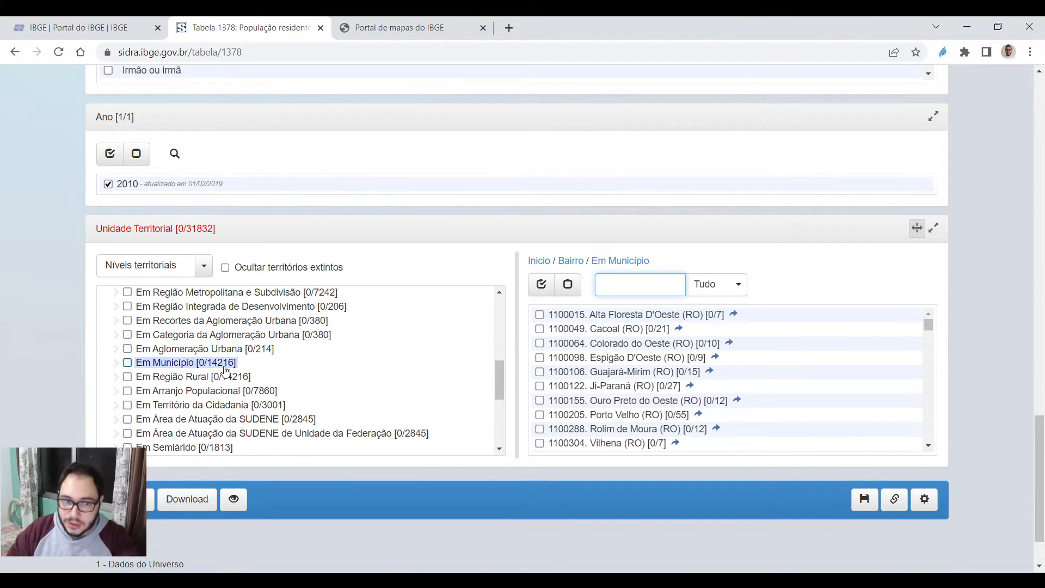
pyautogui.write('brusque')
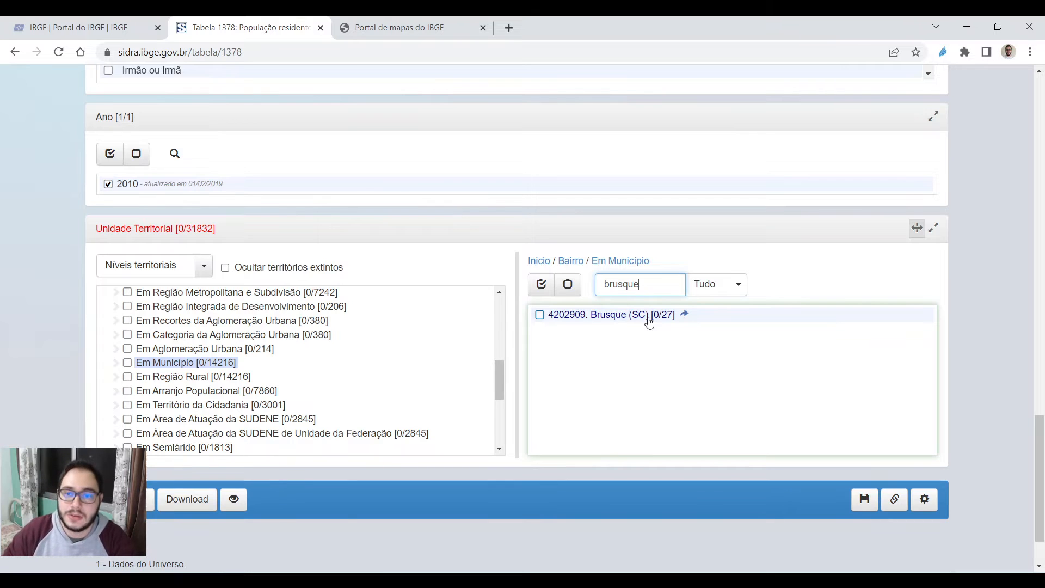
pyautogui.click(684, 314)
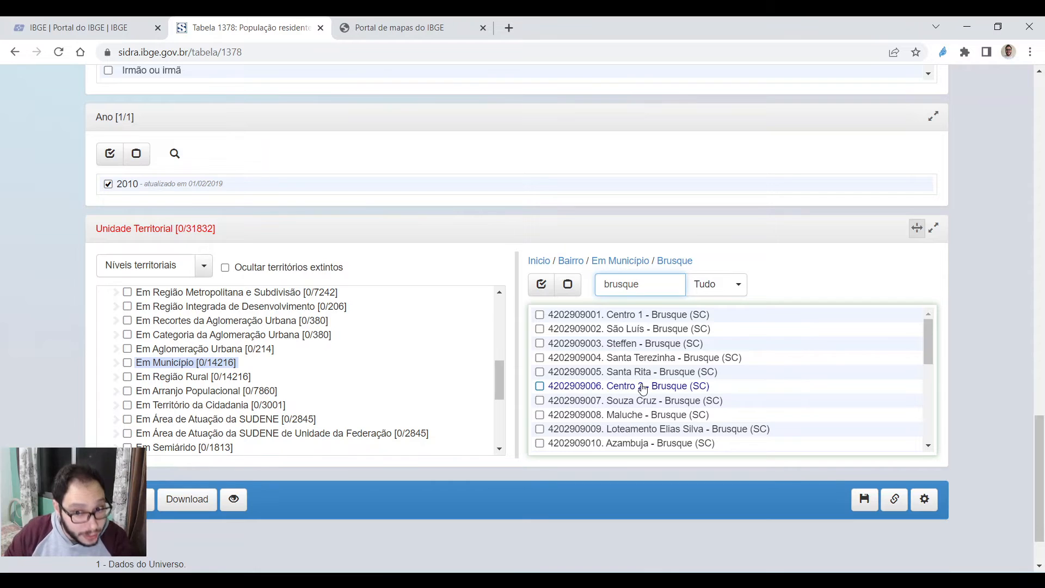
pyautogui.click(541, 284)
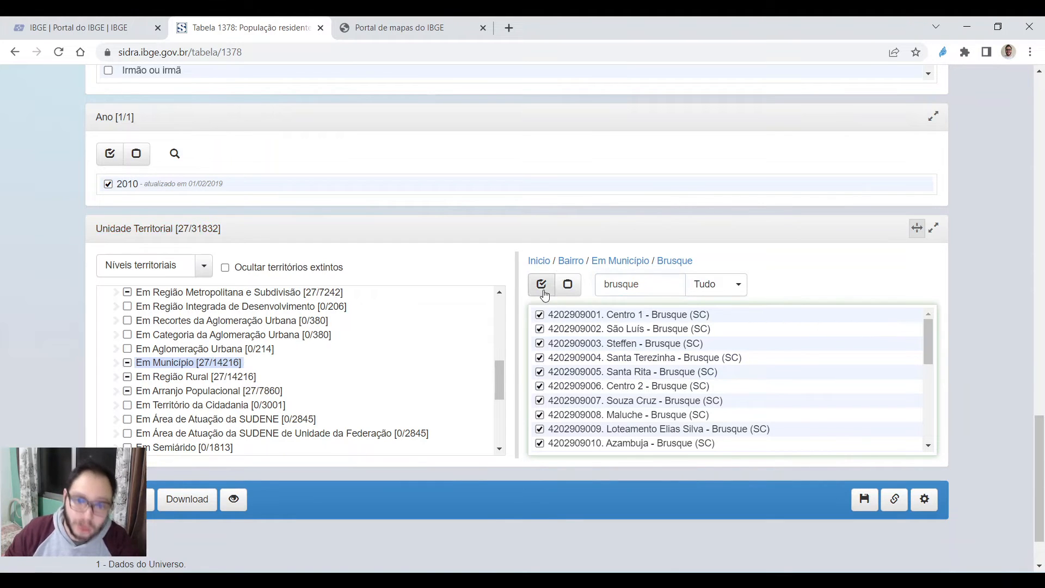
# View the resulting table and turn on Exibir códigos in its display options to show the territorial unit codes.
pyautogui.click(234, 499)
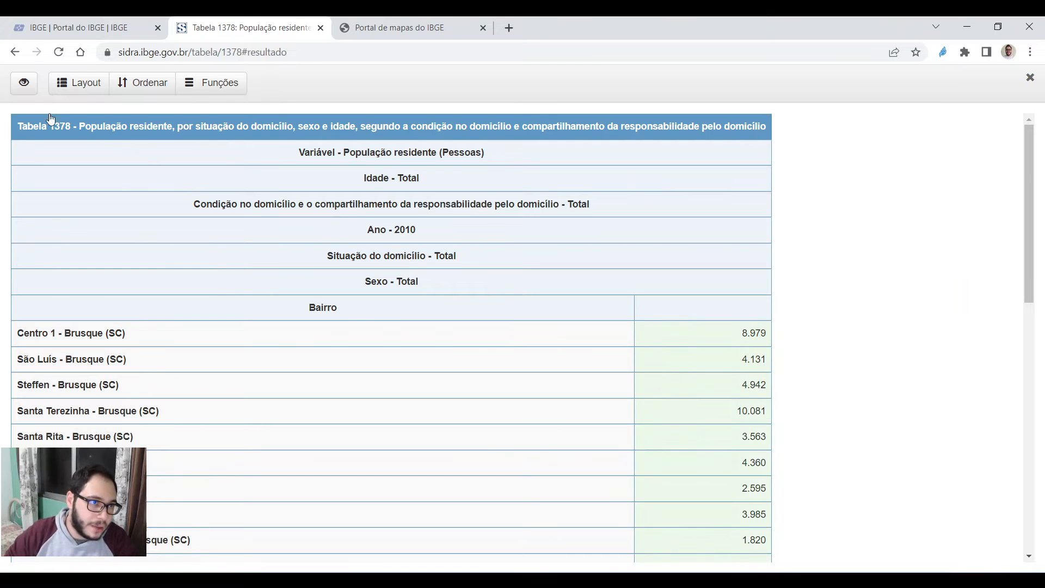
pyautogui.click(23, 83)
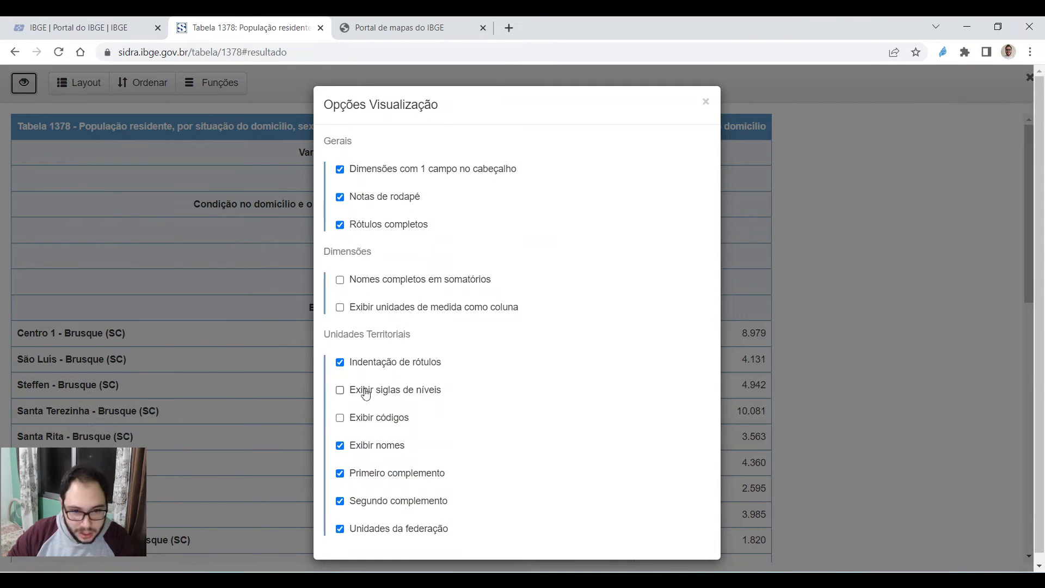
pyautogui.click(340, 418)
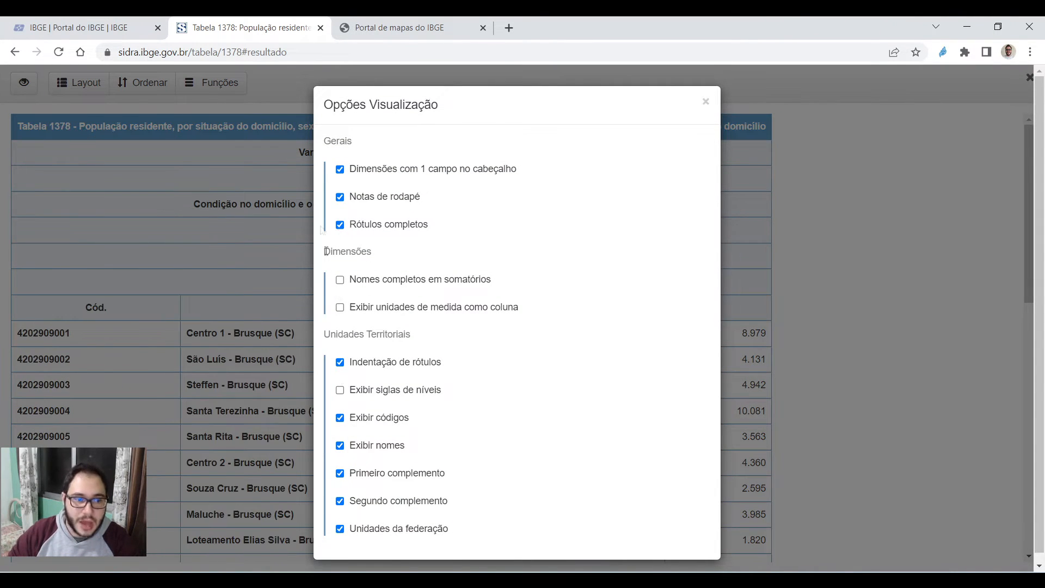
pyautogui.click(705, 102)
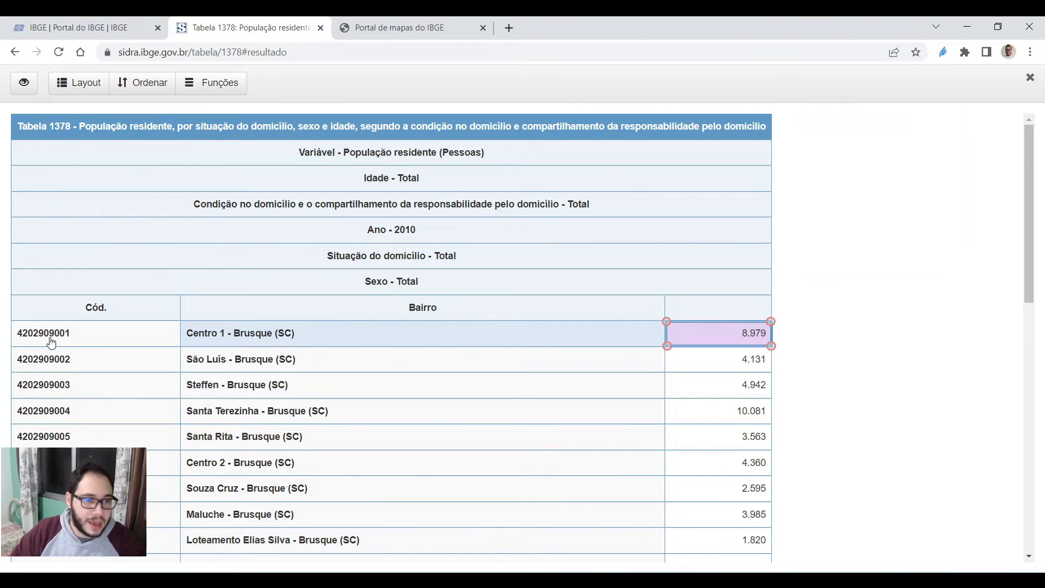
# Save the neighbourhood population table as XLSX and open it maximized in Excel with editing enabled.
pyautogui.scroll(-10, 52, 346)
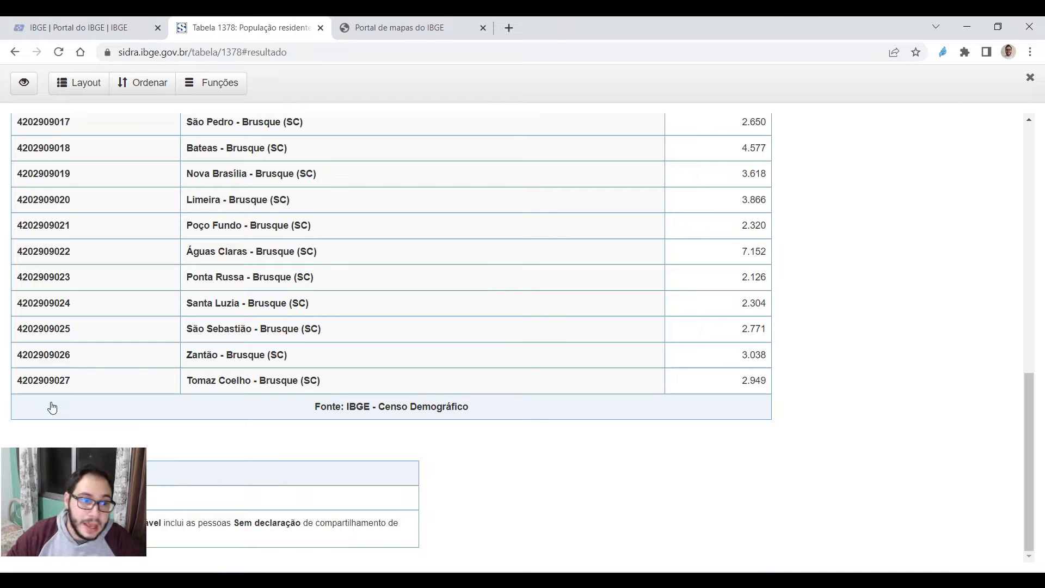
pyautogui.scroll(15, 53, 407)
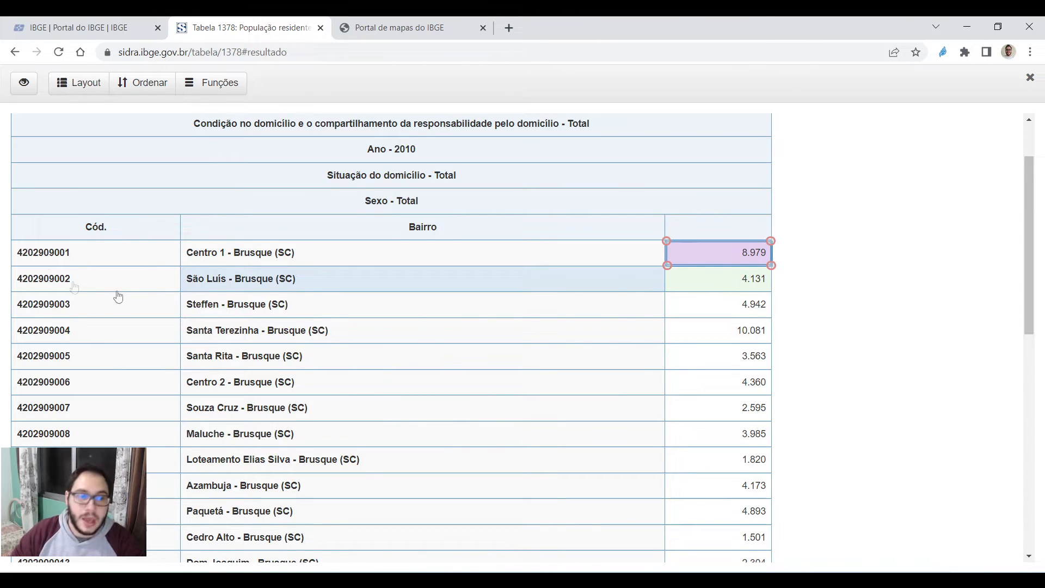
pyautogui.scroll(-9, 69, 267)
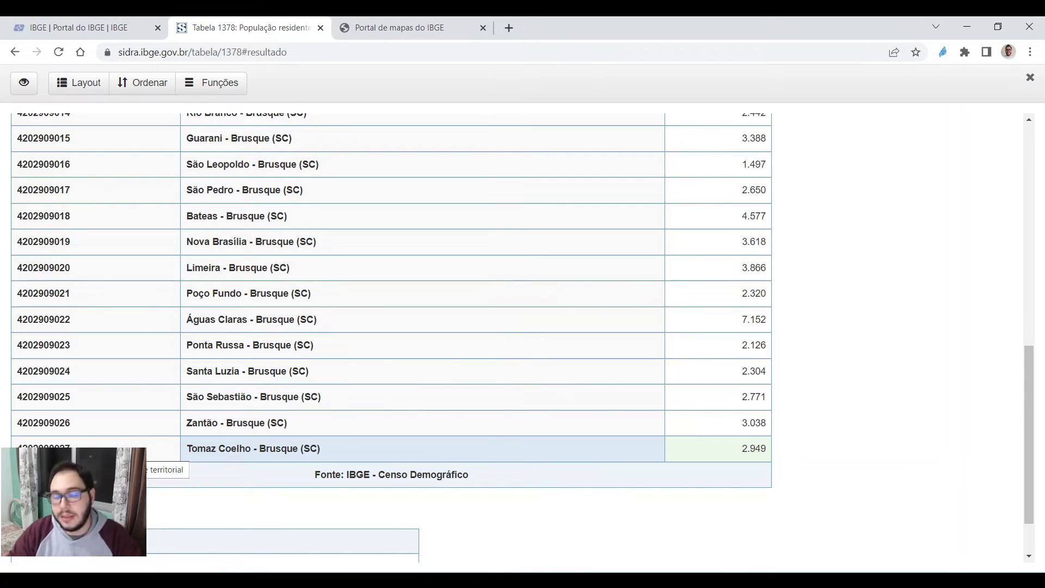
pyautogui.scroll(6, 85, 454)
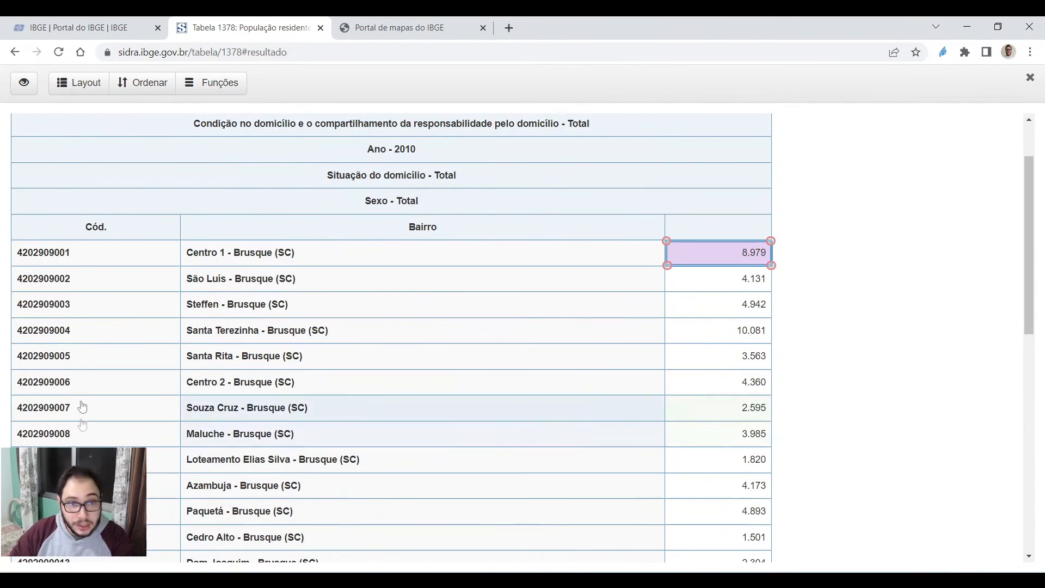
pyautogui.click(216, 82)
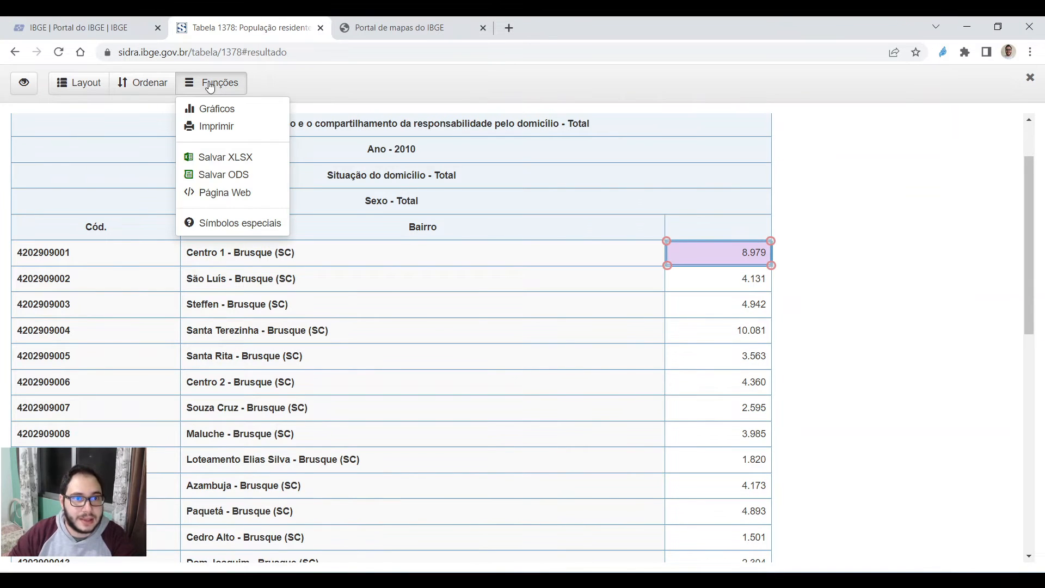
pyautogui.click(231, 164)
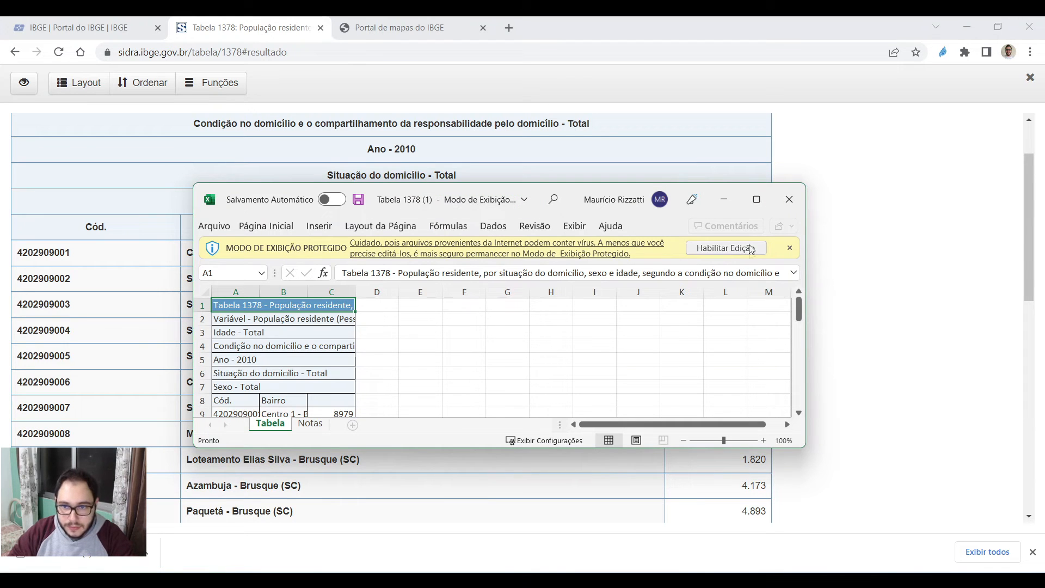
pyautogui.click(726, 248)
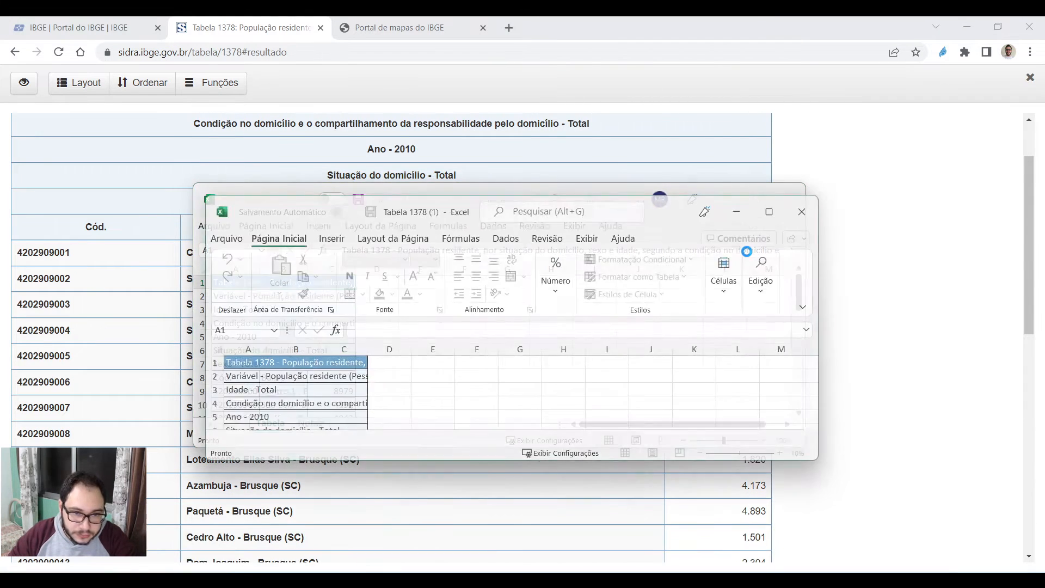
pyautogui.click(769, 213)
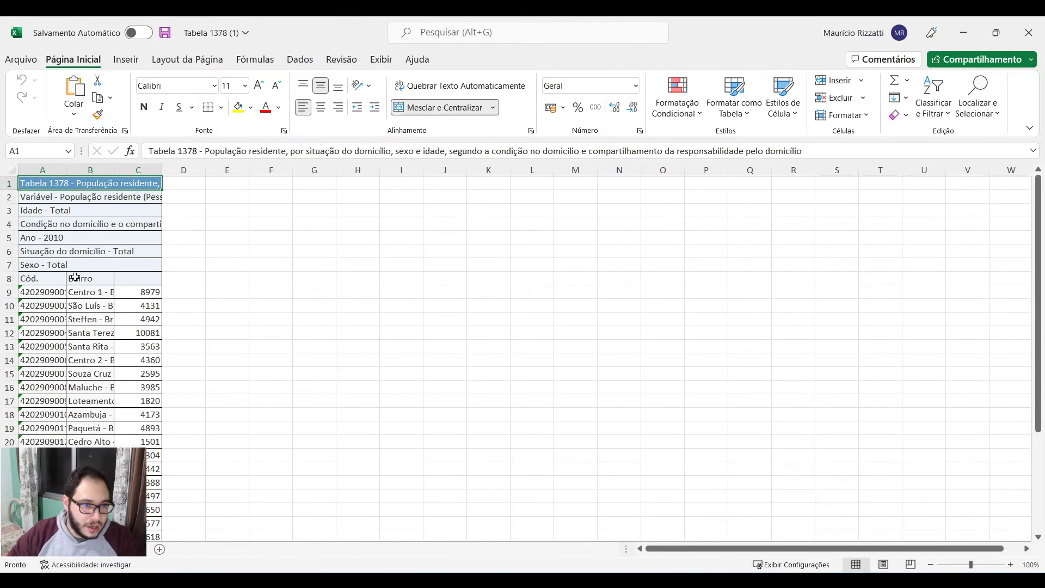
pyautogui.moveTo(105, 170); pyautogui.dragTo(160, 170)
pyautogui.moveTo(66, 169); pyautogui.dragTo(111, 171)
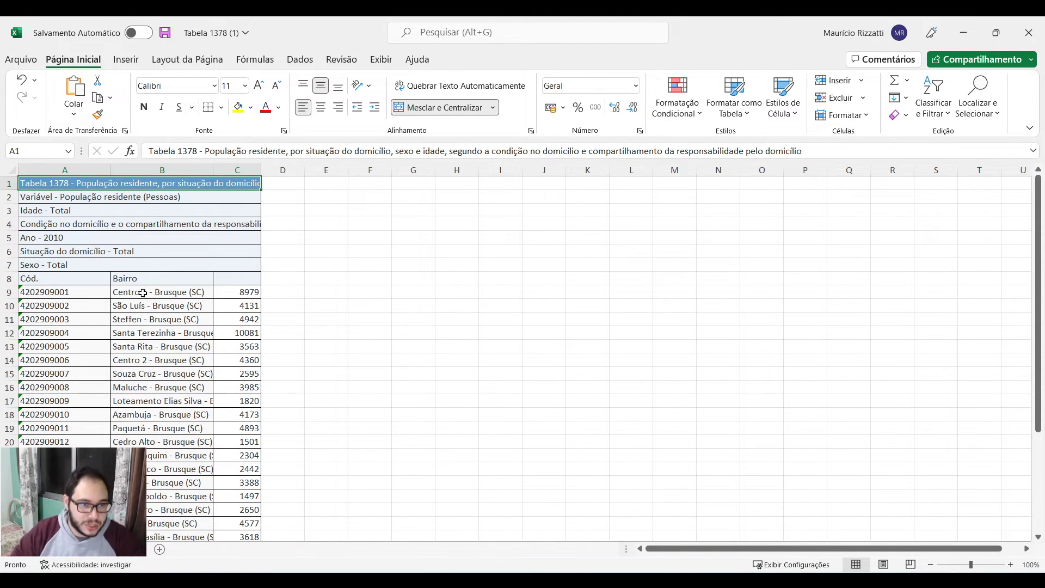
pyautogui.click(72, 292)
pyautogui.click(142, 311)
pyautogui.click(70, 309)
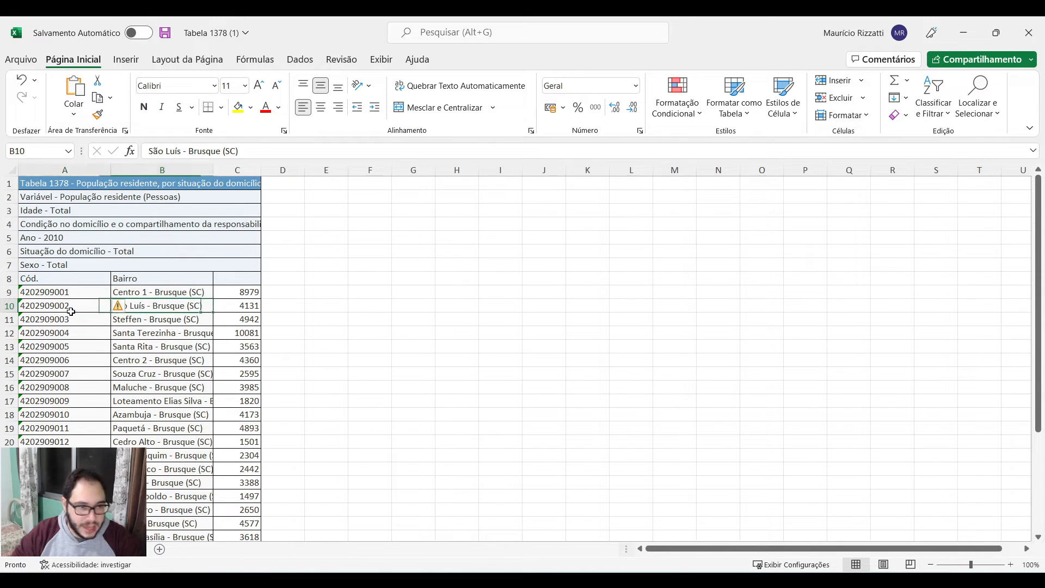
pyautogui.click(69, 294)
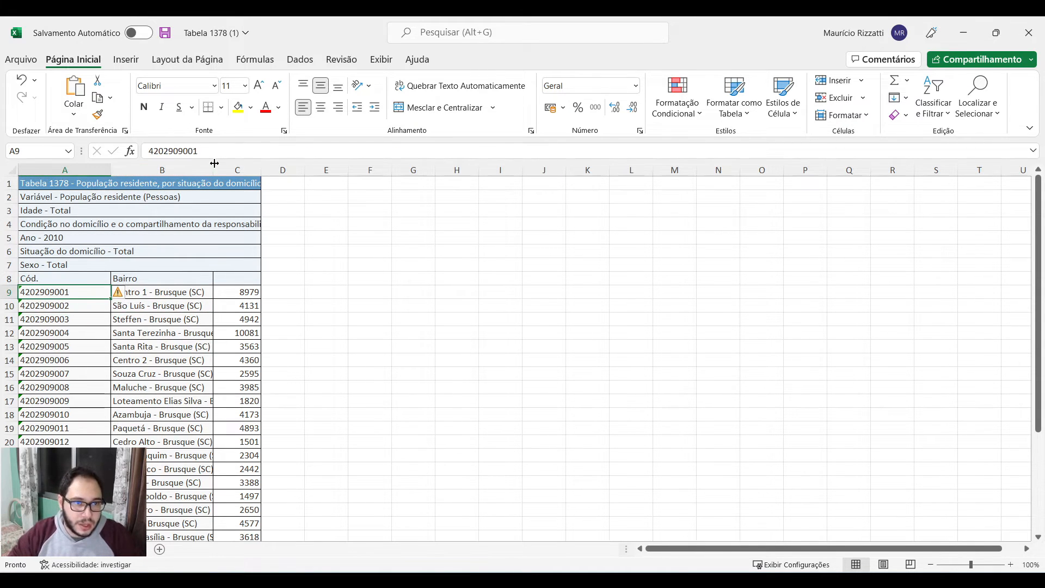
pyautogui.moveTo(206, 151); pyautogui.dragTo(120, 152)
pyautogui.hotkey('ctrl', 'c')
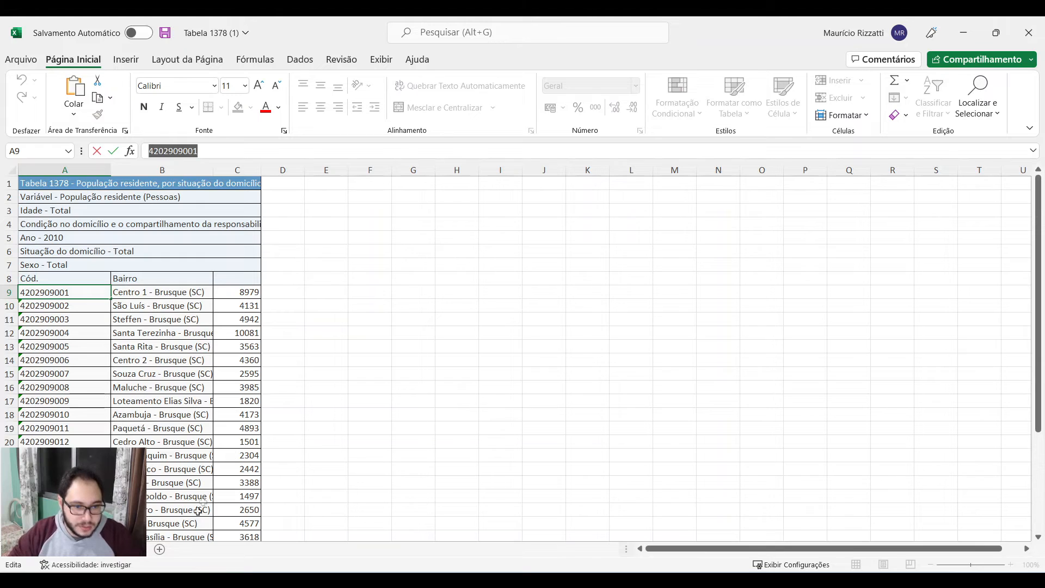
# Switch to QGIS and open the attribute table of the Brusque_Bairros layer.
pyautogui.hotkey('alt', 'Tab')
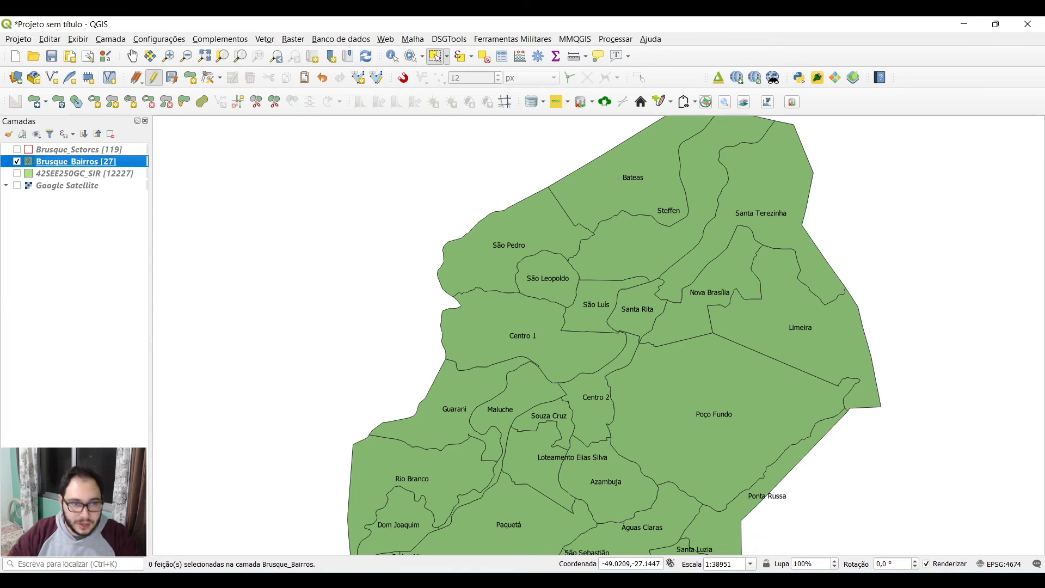
pyautogui.rightClick(118, 163)
pyautogui.click(212, 316)
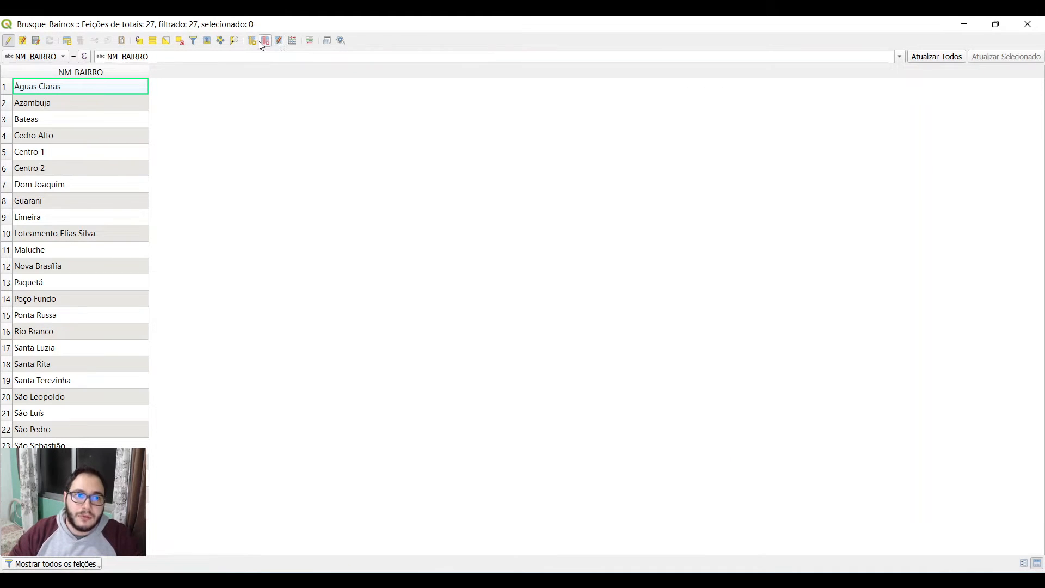
pyautogui.click(8, 43)
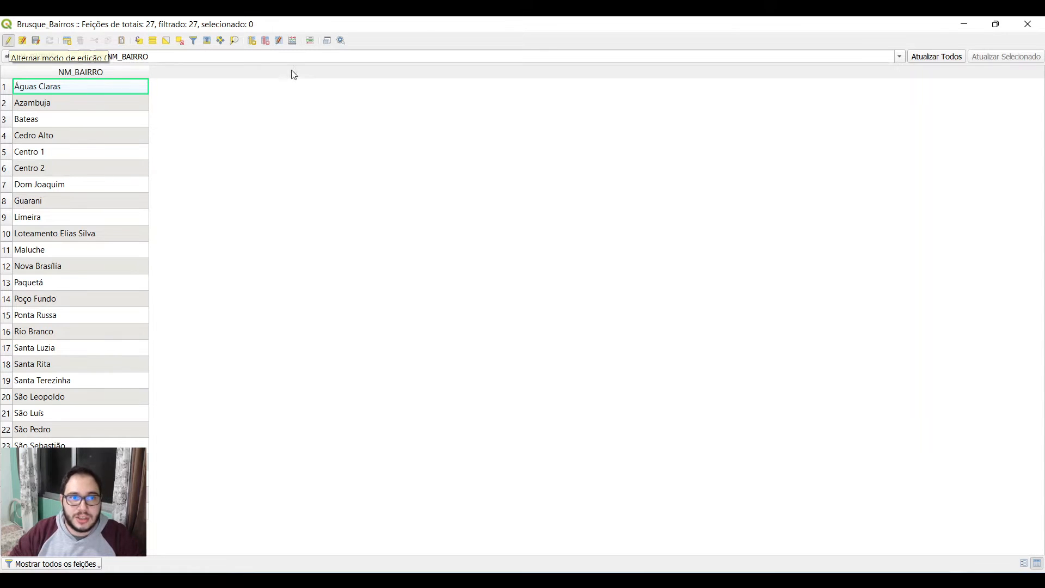
# Add an integer field named ID with length 10 to the Brusque_Bairros table.
pyautogui.click(251, 41)
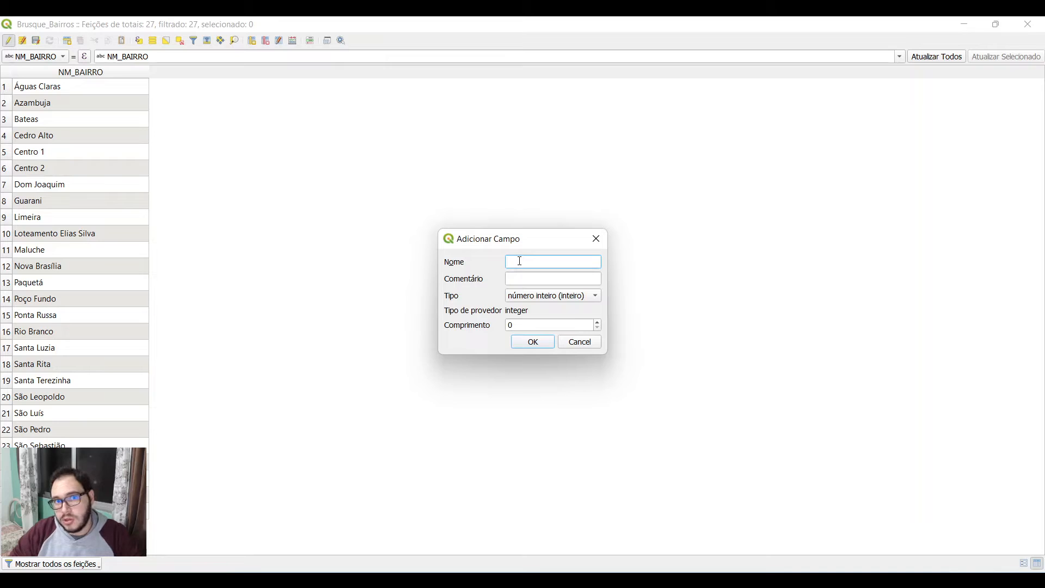
pyautogui.write('ID')
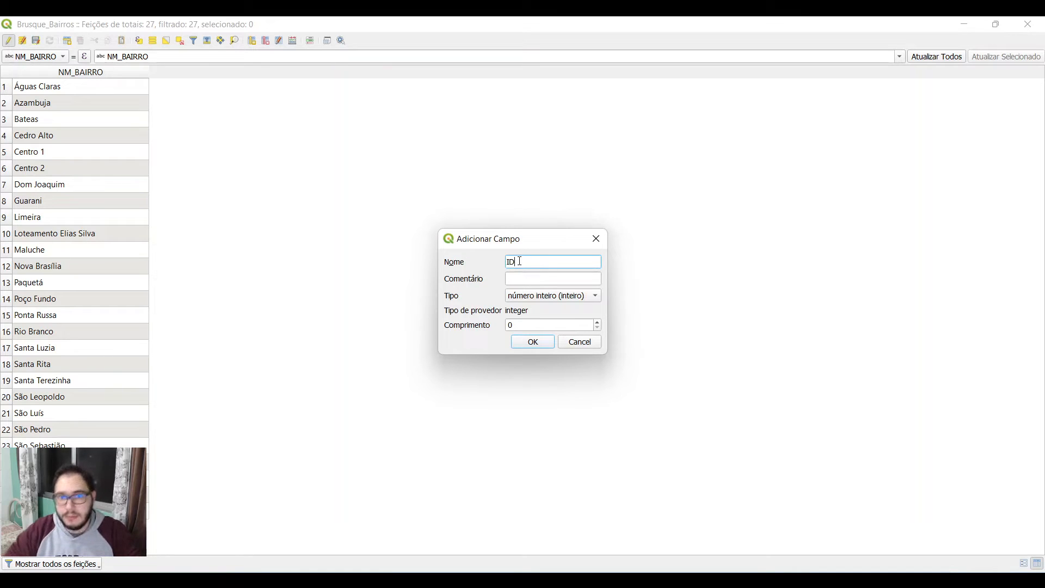
pyautogui.doubleClick(509, 324)
pyautogui.write('10')
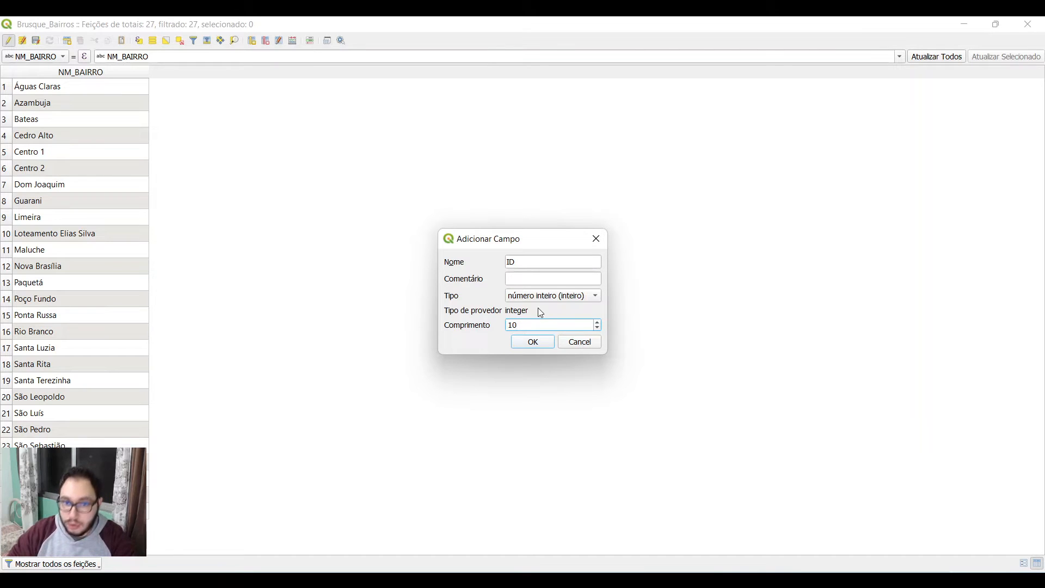
pyautogui.click(533, 343)
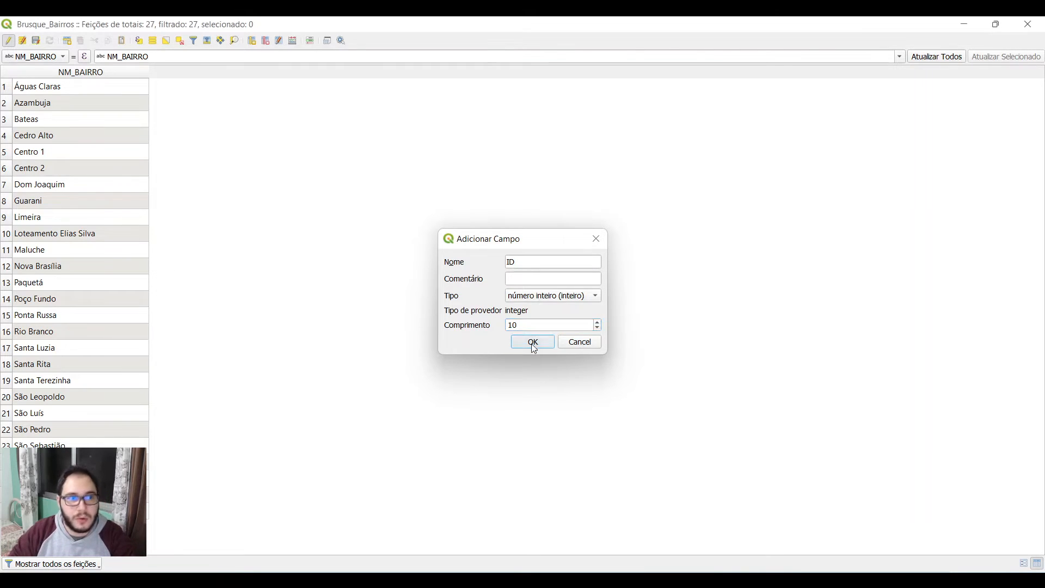
# Check the copied code in the spreadsheet and try to paste it into the ID cell of Centro 1 in QGIS.
pyautogui.click(199, 580)
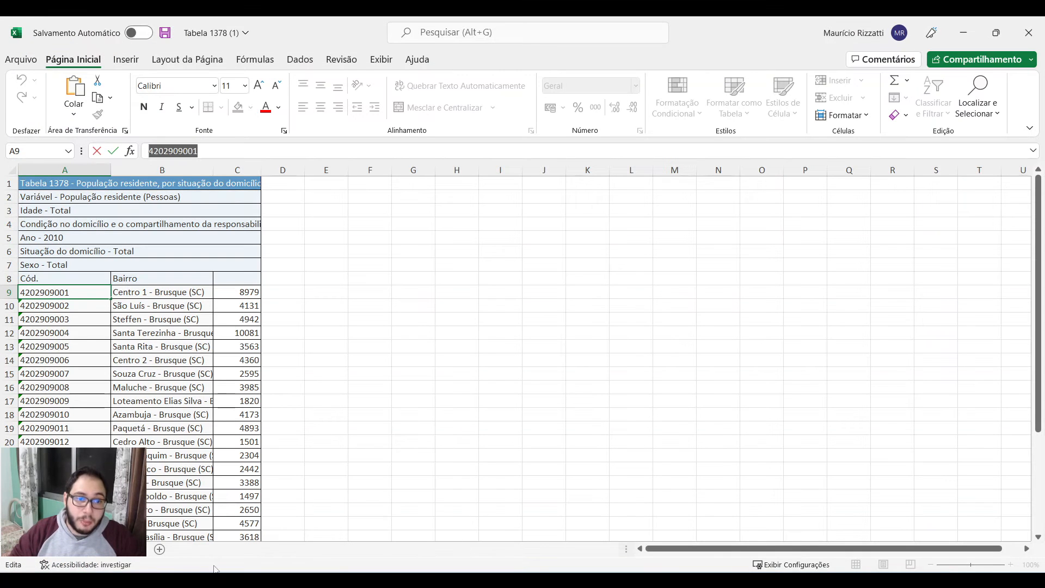
pyautogui.hotkey('alt', 'Tab')
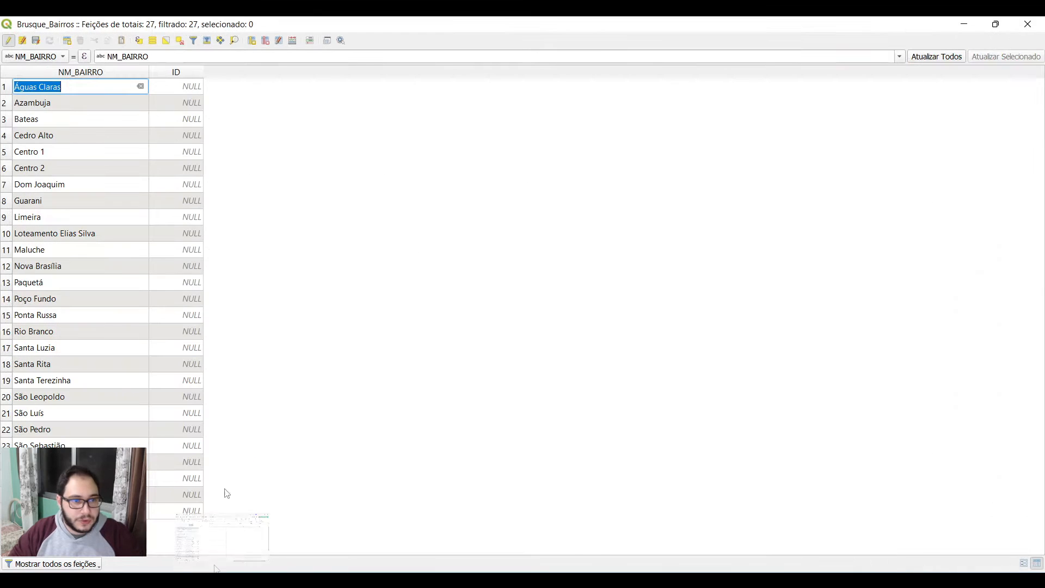
pyautogui.doubleClick(187, 152)
pyautogui.hotkey('ctrl', 'v')
pyautogui.press('Return')
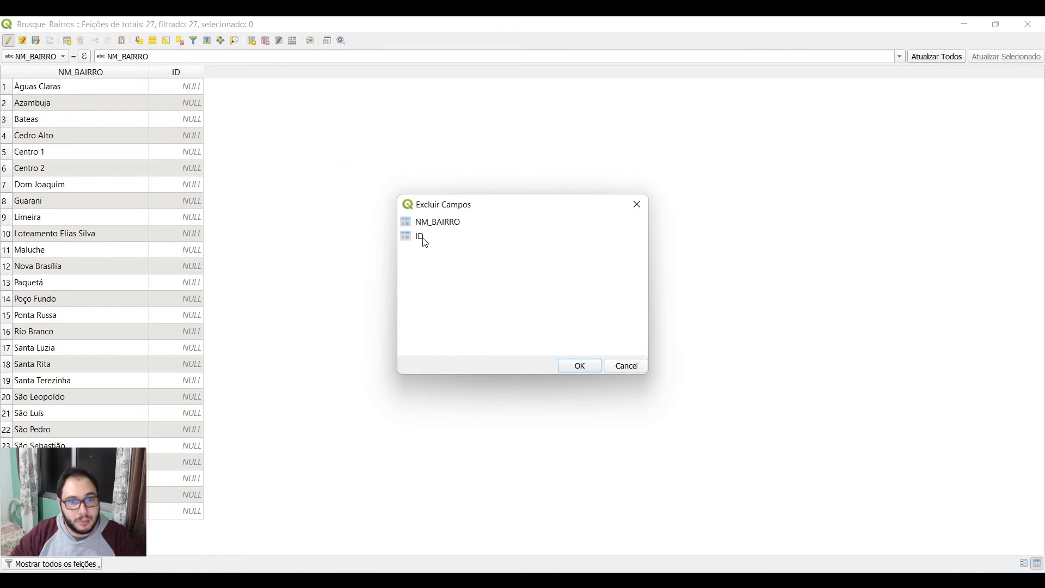
# Delete the integer ID field from the Brusque_Bairros table.
pyautogui.click(422, 237)
pyautogui.click(572, 363)
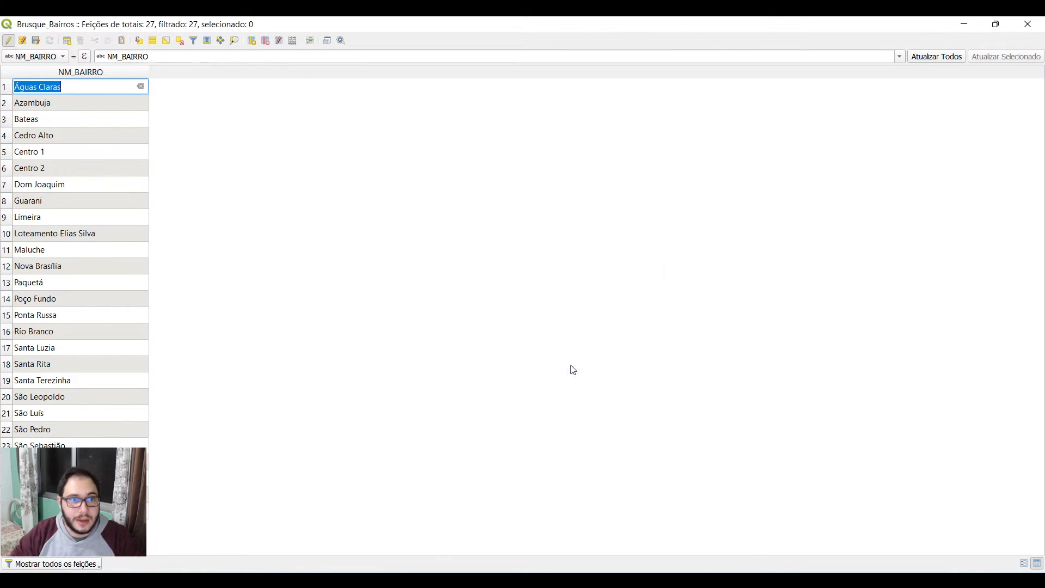
pyautogui.click(162, 122)
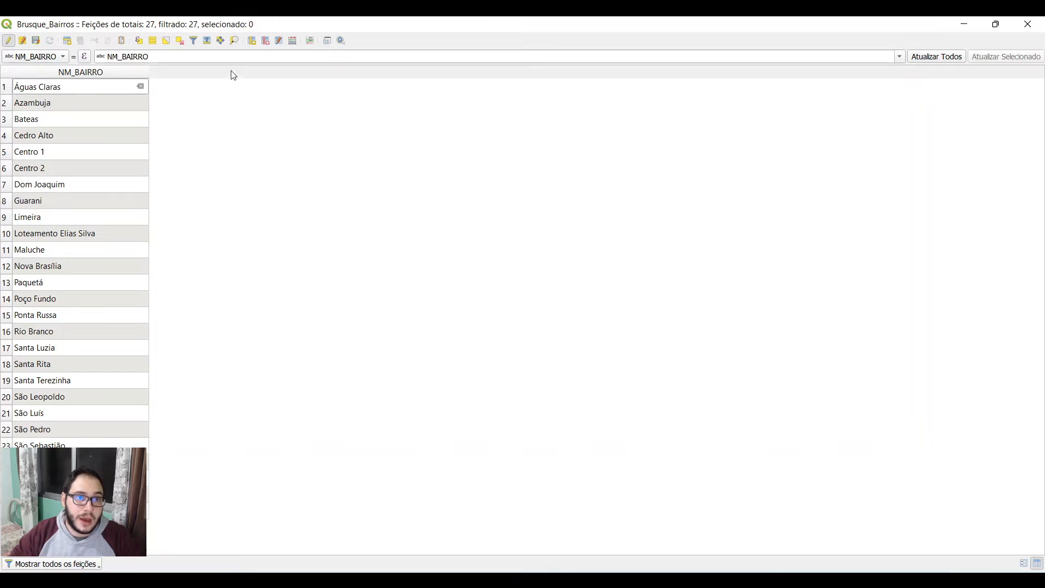
# Add a new field named ID of type Texto (string) to the Brusque_Bairros table.
pyautogui.click(252, 41)
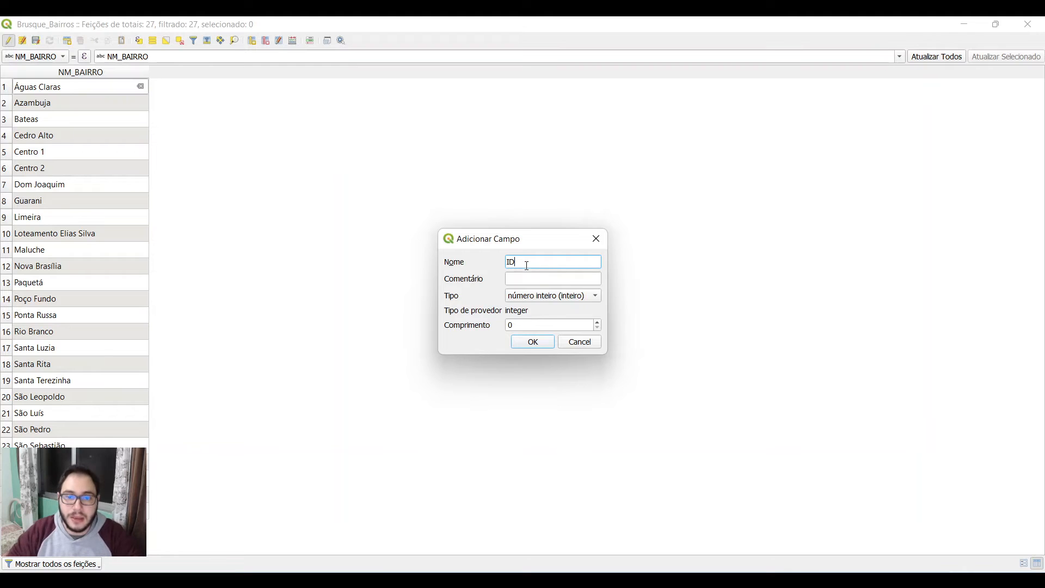
pyautogui.click(535, 295)
pyautogui.click(528, 339)
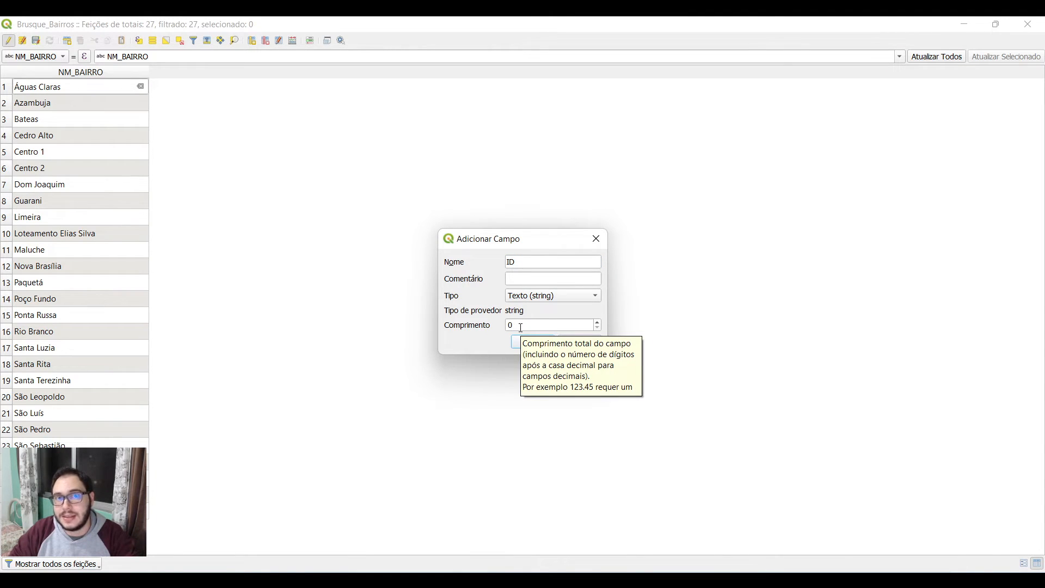
pyautogui.moveTo(520, 327); pyautogui.dragTo(507, 332)
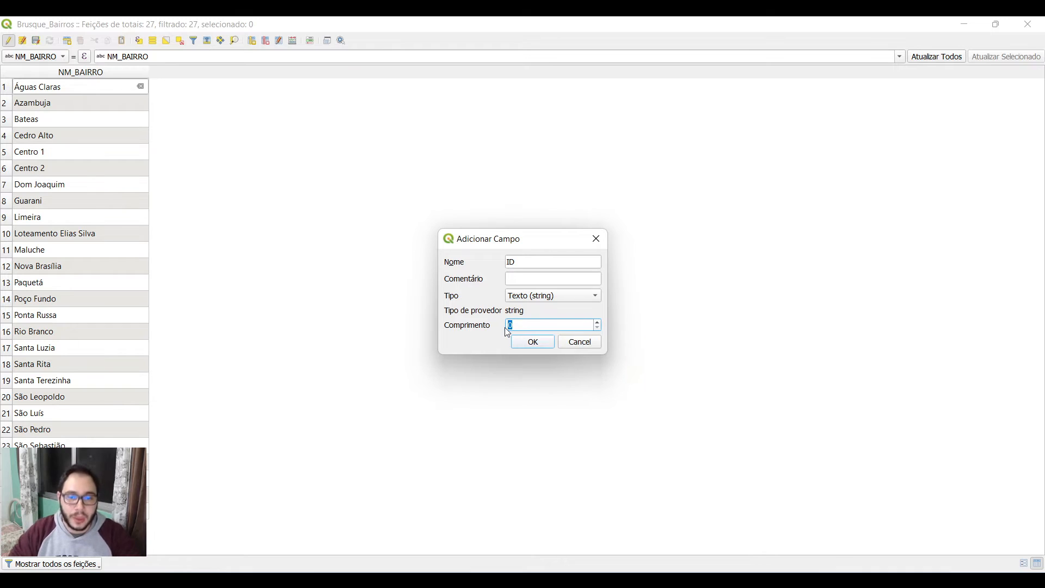
pyautogui.click(527, 346)
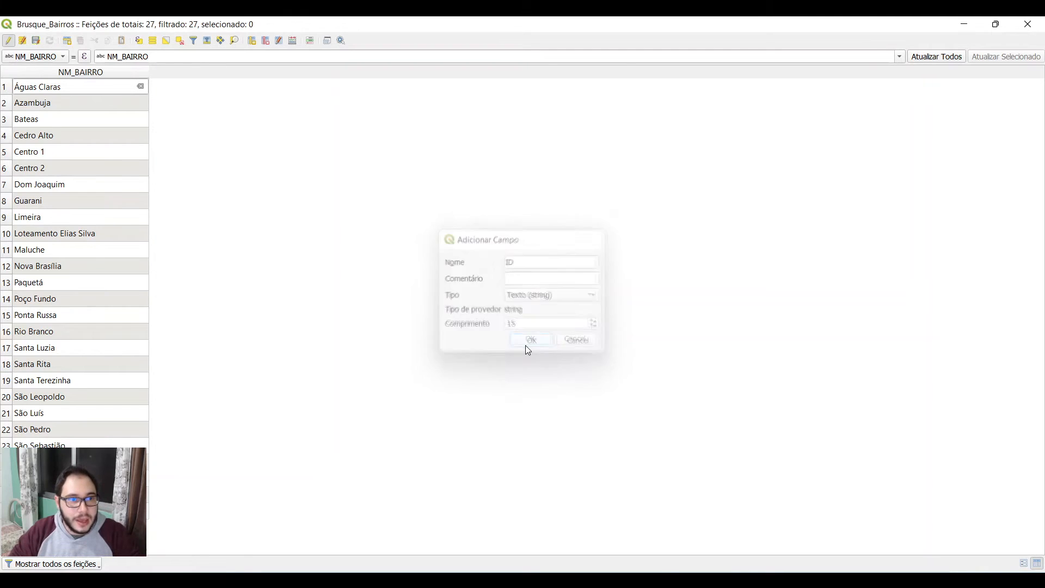
pyautogui.doubleClick(179, 152)
pyautogui.hotkey('ctrl', 'v')
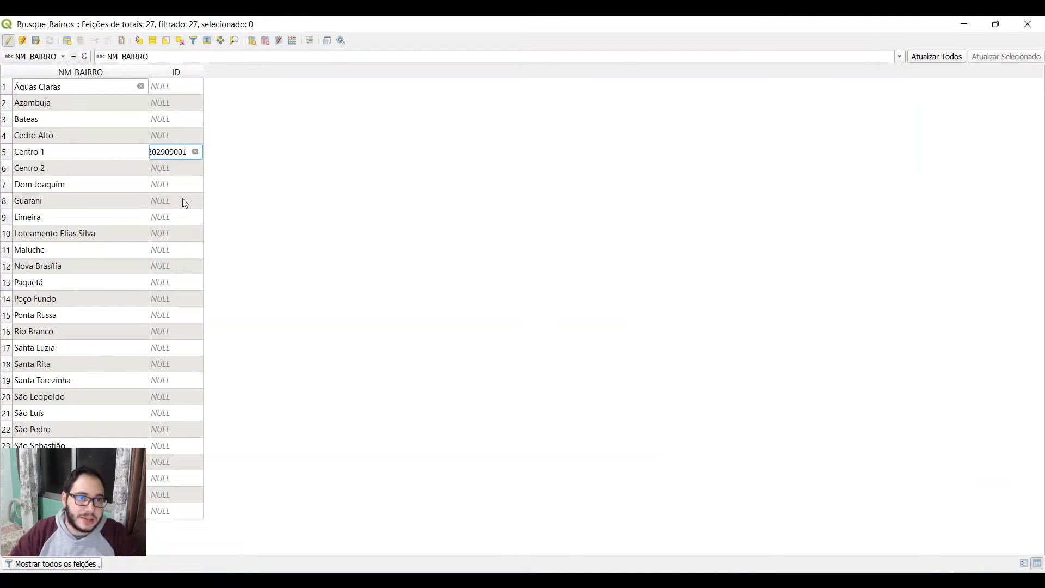
pyautogui.press('Return')
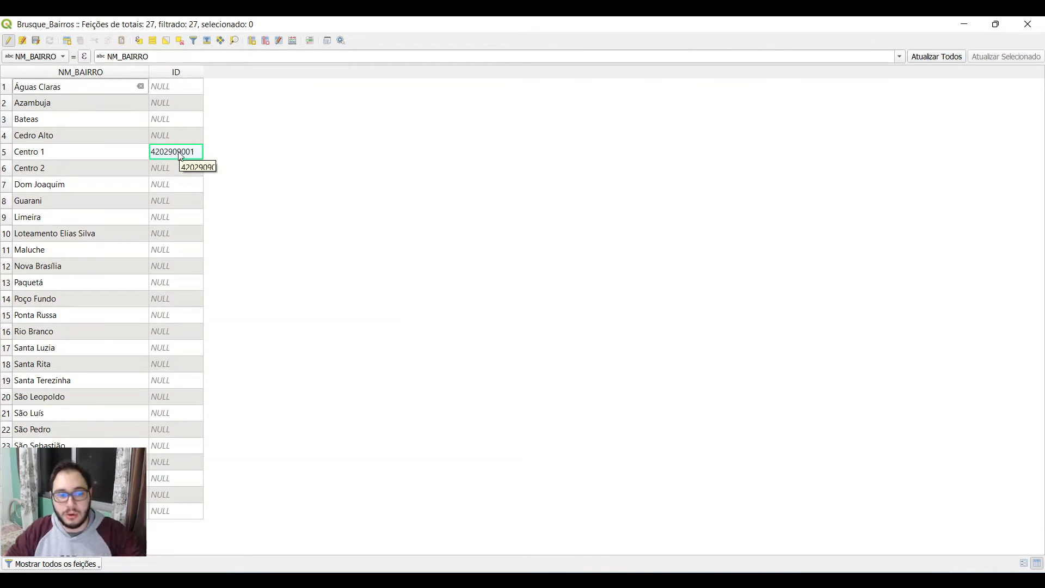
# Switch to Excel and delete rows 1 to 7 above the Cód. and Bairro header.
pyautogui.hotkey('alt', 'Tab')
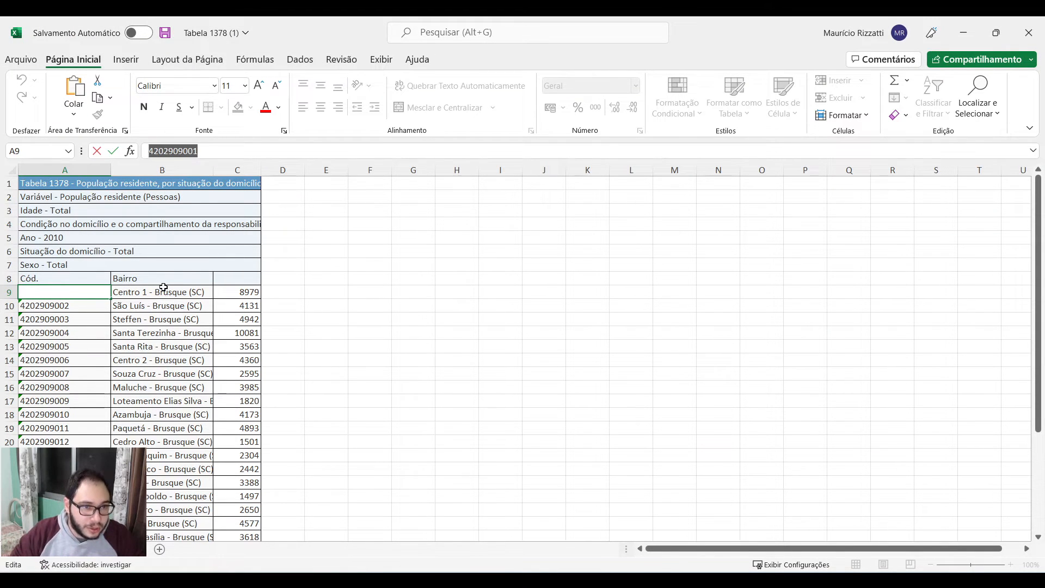
pyautogui.moveTo(10, 266); pyautogui.dragTo(13, 183)
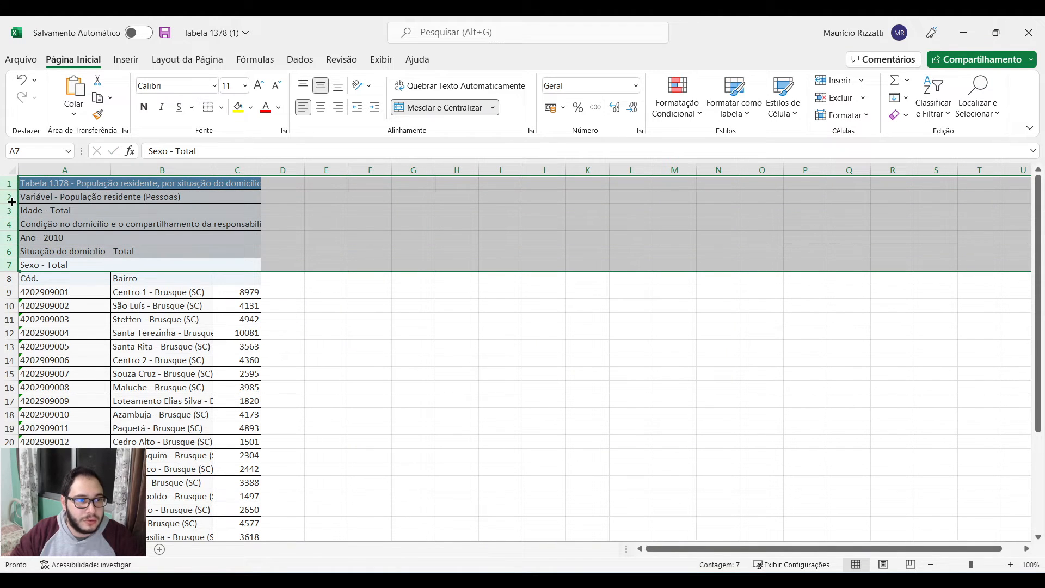
pyautogui.rightClick(12, 200)
pyautogui.click(81, 359)
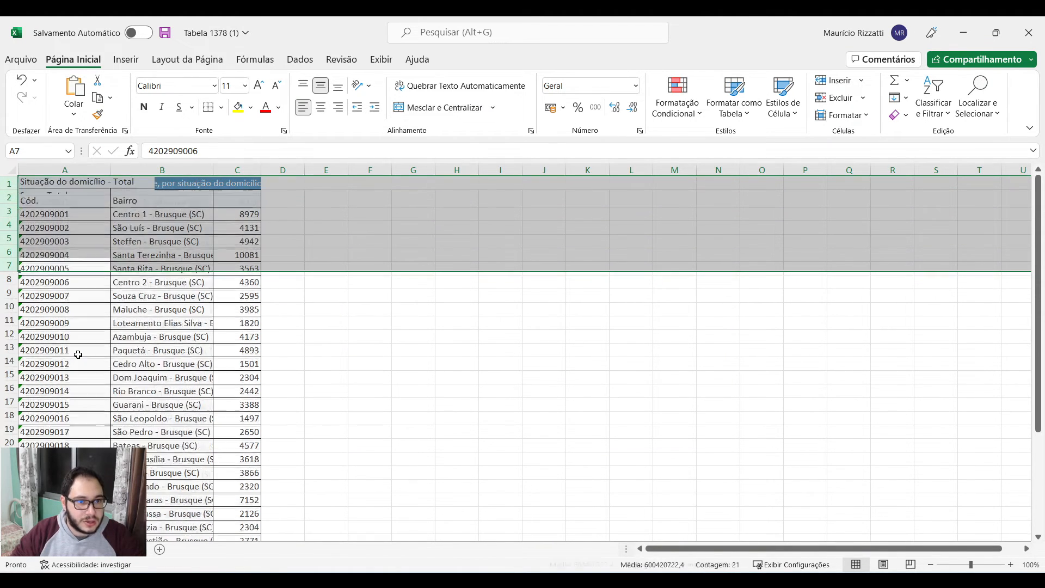
pyautogui.click(314, 346)
# Try to sort the Bairro column from A to Z with the selection expanded to the neighbouring columns.
pyautogui.moveTo(166, 184); pyautogui.dragTo(158, 515)
pyautogui.click(934, 110)
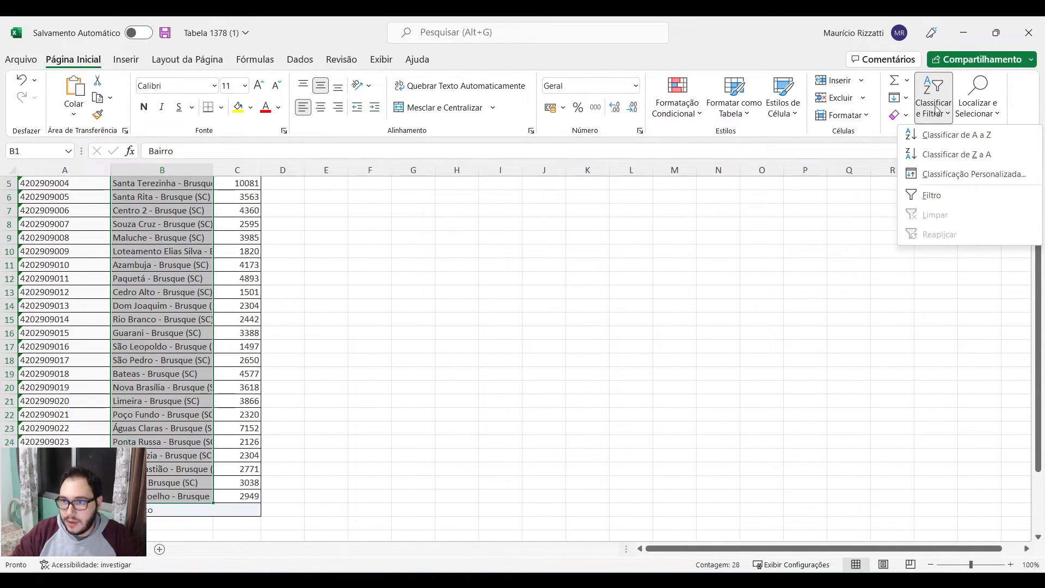
pyautogui.click(956, 135)
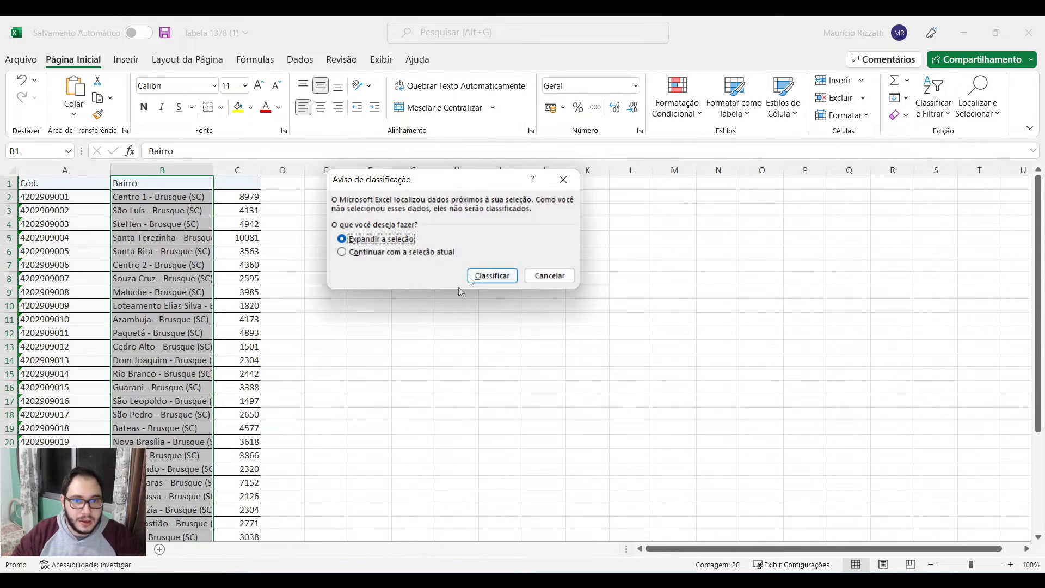
pyautogui.click(479, 277)
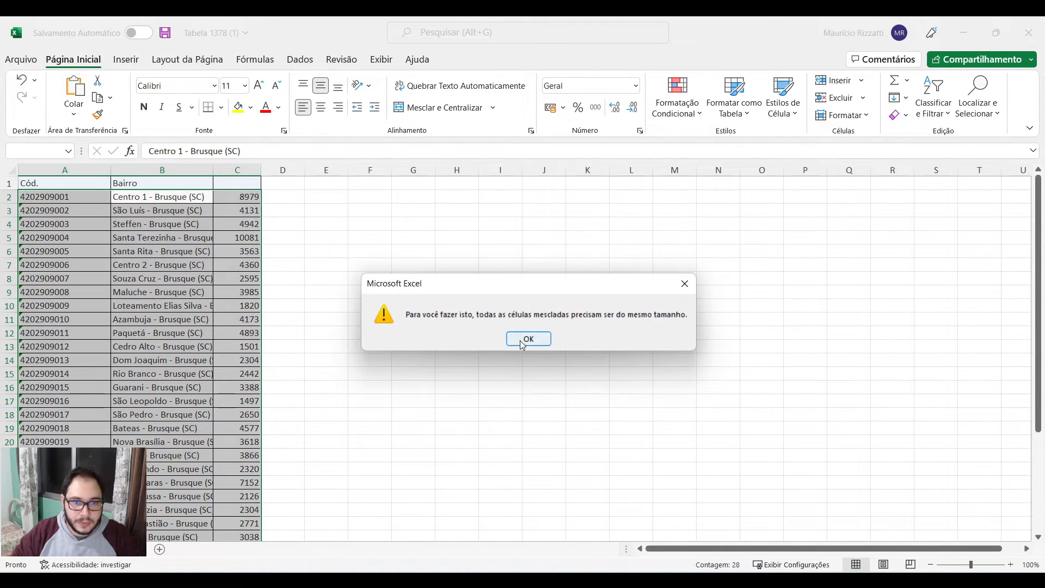
pyautogui.click(528, 339)
pyautogui.click(520, 341)
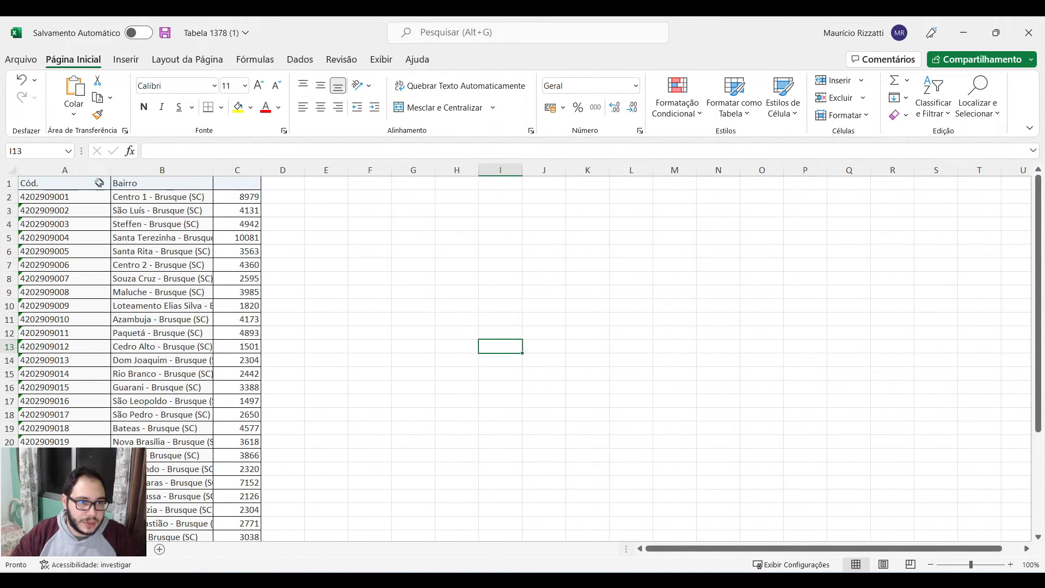
# Delete row 29 holding the source note "Fonte: IBGE - Censo Demográfico" below the table.
pyautogui.click(151, 170)
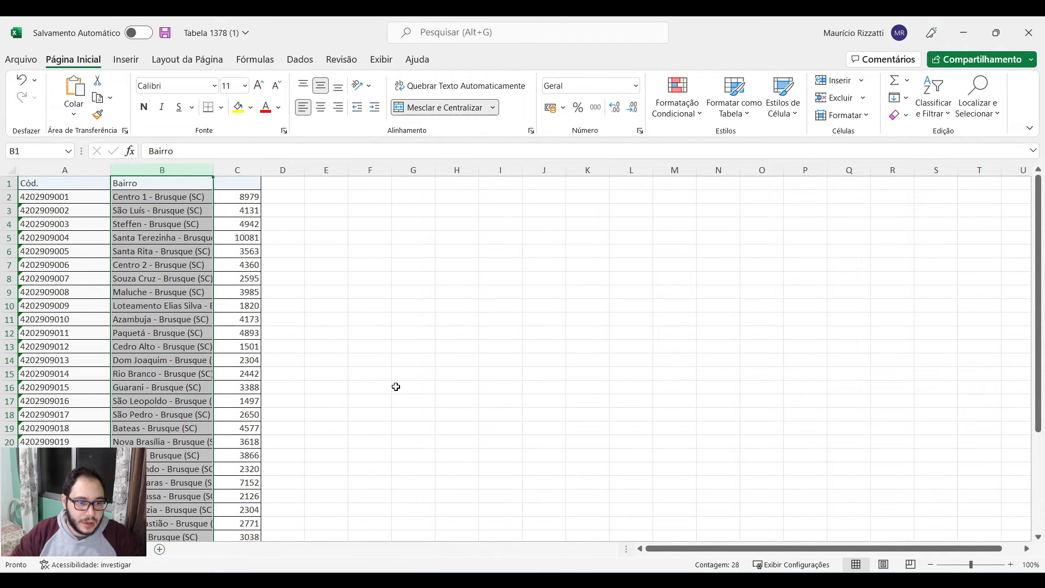
pyautogui.scroll(-4, 353, 392)
pyautogui.click(321, 400)
pyautogui.rightClick(9, 402)
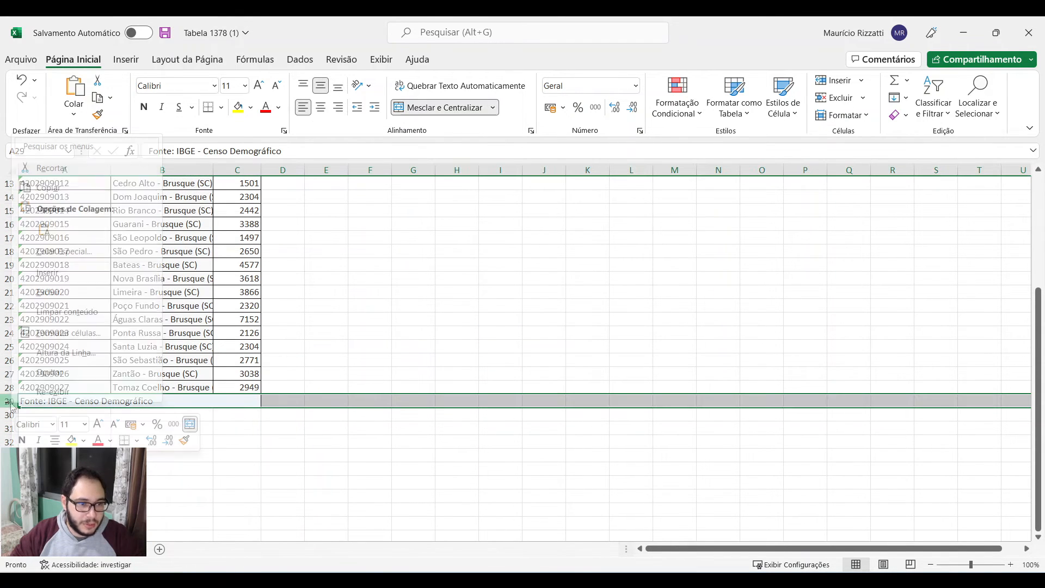
pyautogui.click(74, 297)
pyautogui.scroll(4, 158, 321)
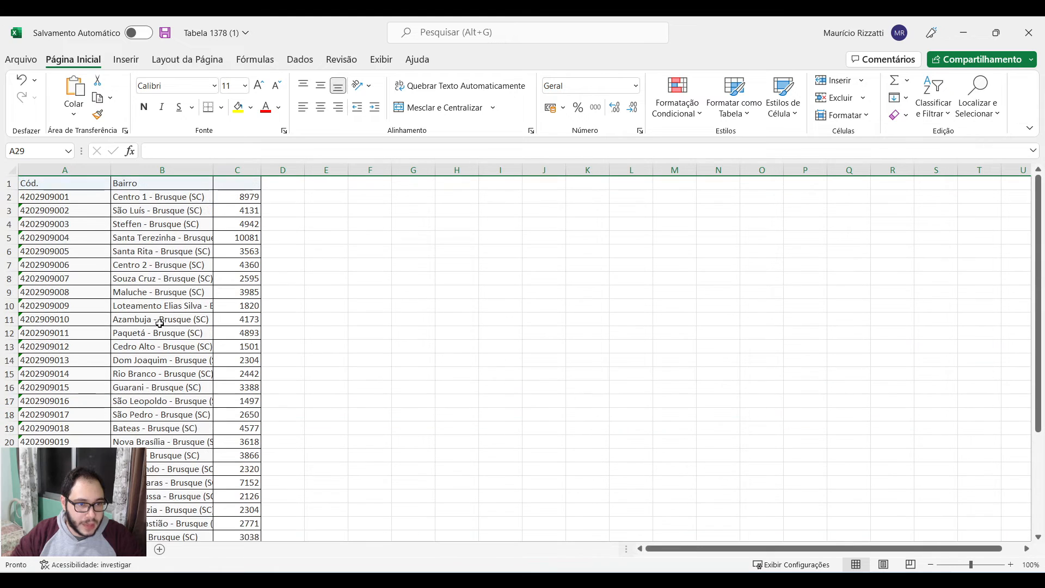
# Sort the table by the Bairro column from A to Z, expanding the selection to the other columns.
pyautogui.click(153, 170)
pyautogui.click(933, 93)
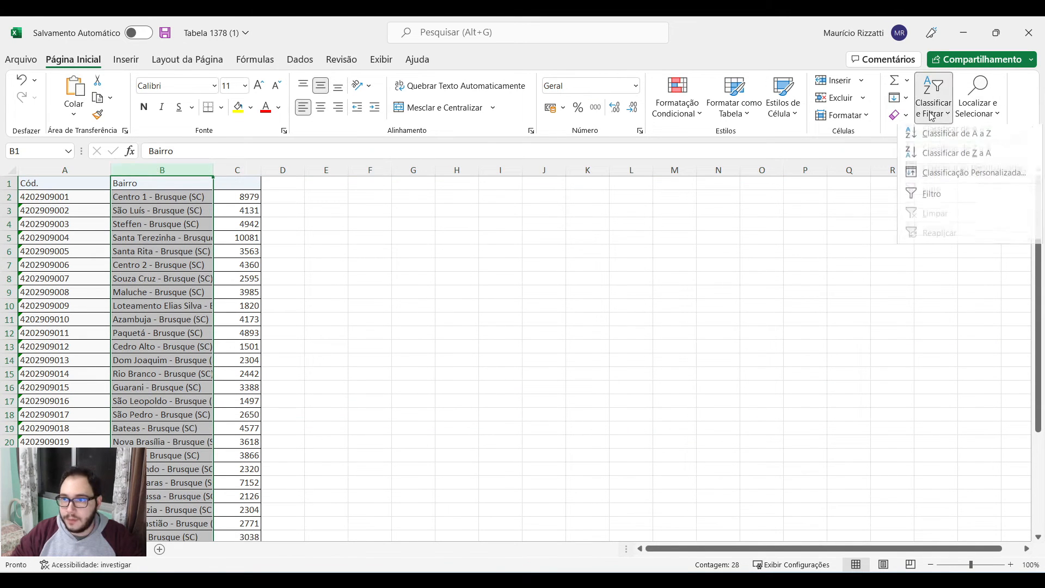
pyautogui.click(941, 134)
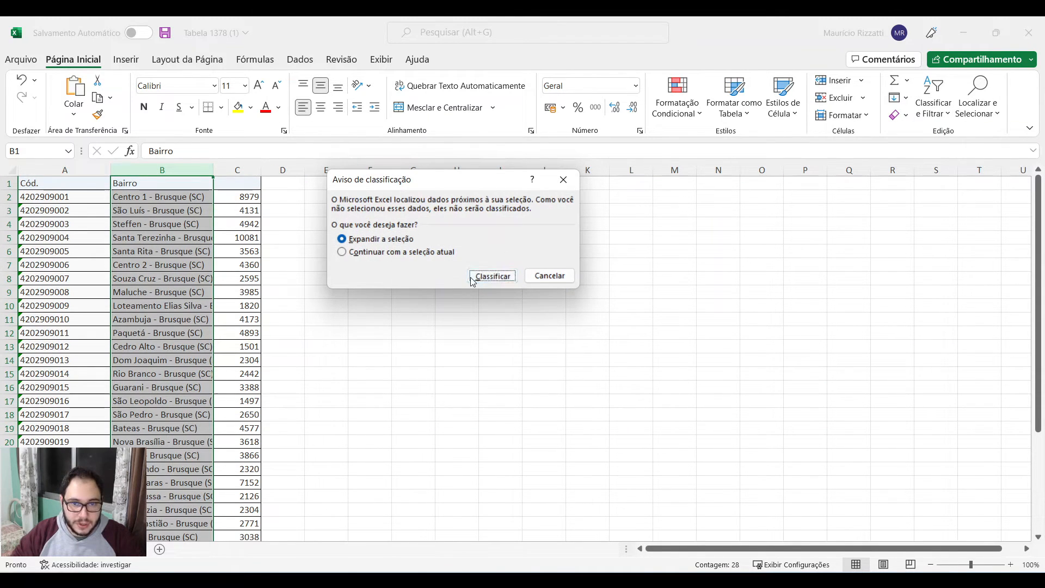
pyautogui.click(488, 275)
pyautogui.click(448, 316)
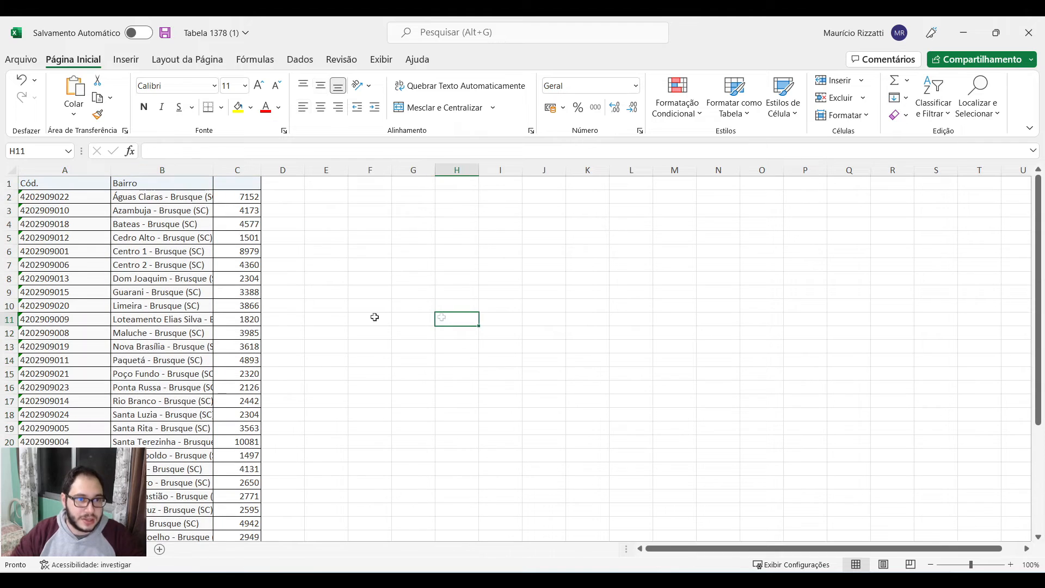
pyautogui.click(155, 255)
pyautogui.click(77, 251)
pyautogui.click(145, 265)
pyautogui.click(80, 266)
pyautogui.doubleClick(171, 152)
pyautogui.hotkey('ctrl', 'c')
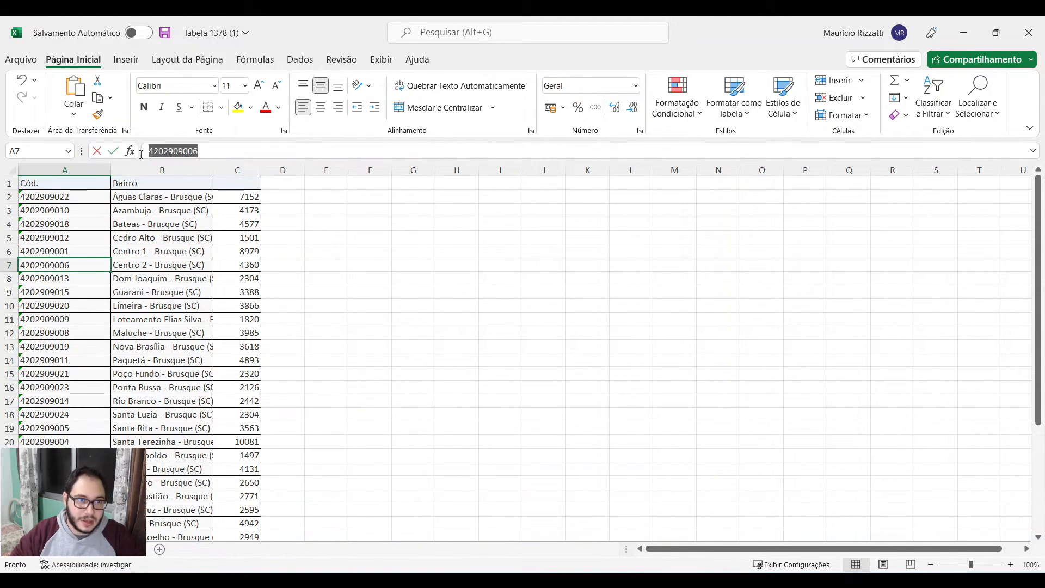
pyautogui.hotkey('alt', 'Tab')
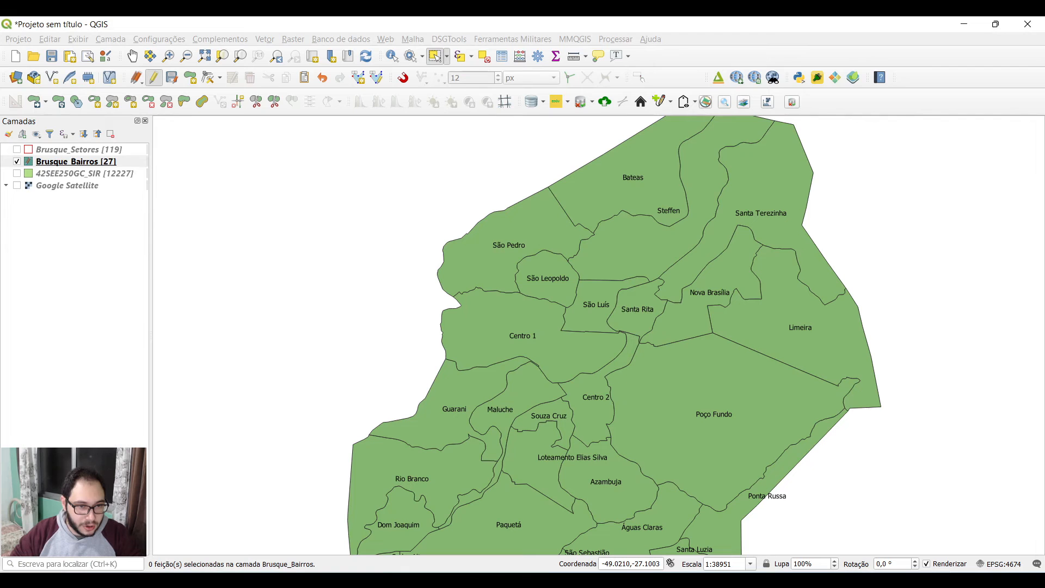
pyautogui.click(119, 162)
pyautogui.rightClick(118, 161)
pyautogui.click(294, 579)
pyautogui.click(478, 522)
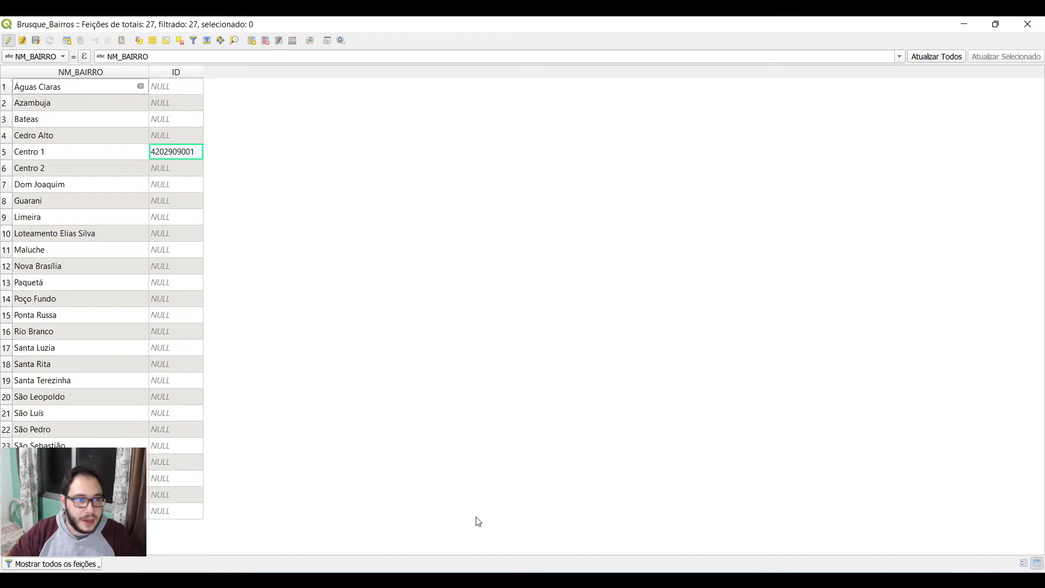
pyautogui.doubleClick(183, 174)
pyautogui.hotkey('ctrl', 'v')
pyautogui.press('Return')
pyautogui.click(217, 579)
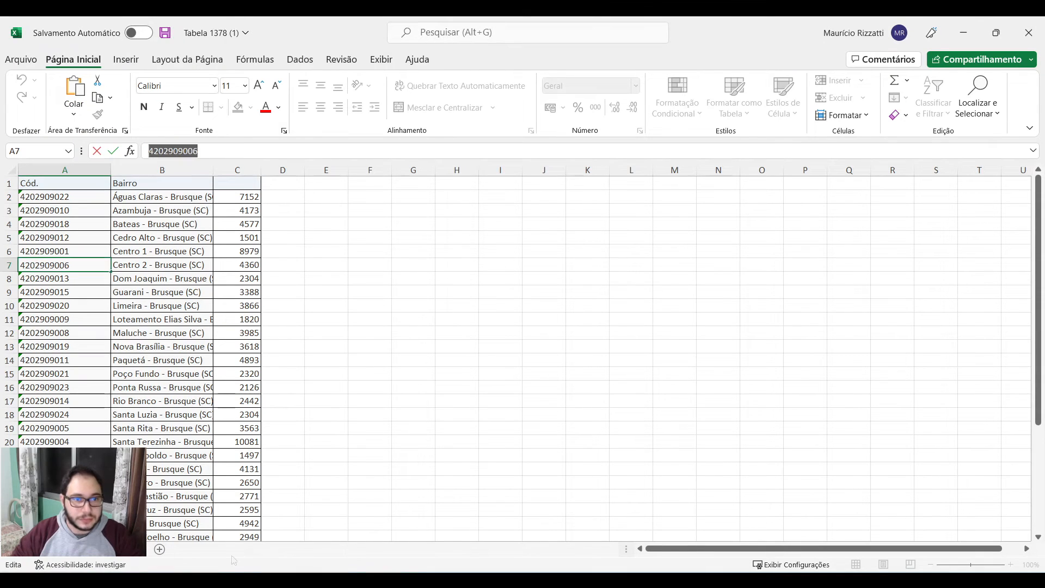
pyautogui.click(73, 193)
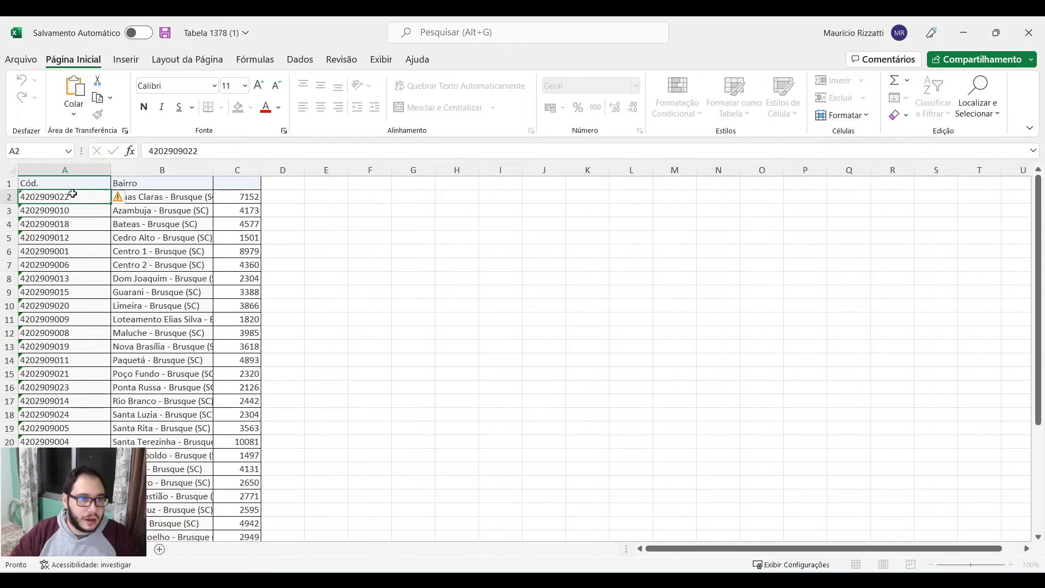
pyautogui.moveTo(252, 153); pyautogui.dragTo(137, 151)
pyautogui.hotkey('ctrl', 'c')
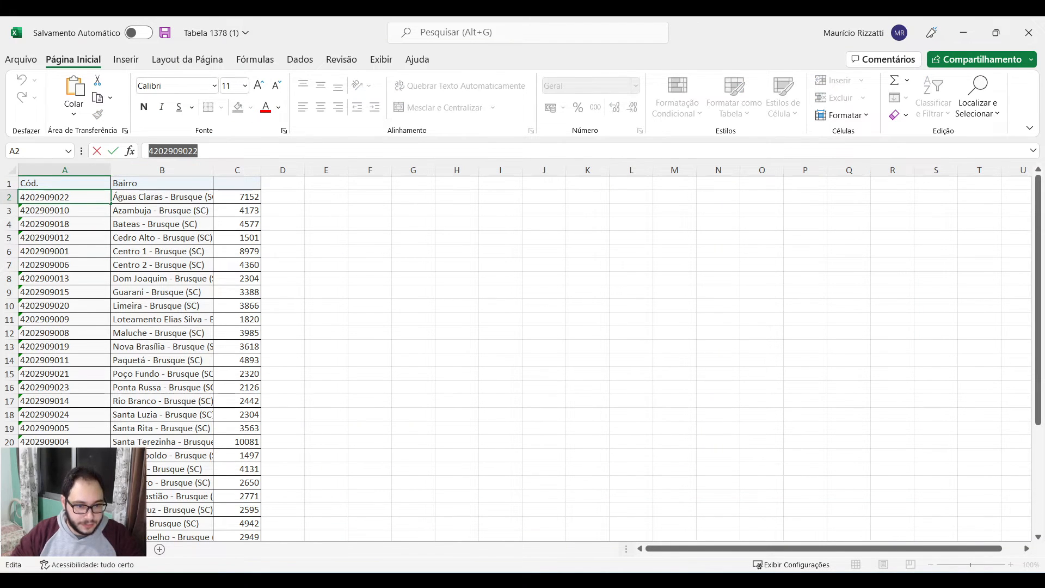
pyautogui.moveTo(367, 579)
pyautogui.click(495, 520)
pyautogui.doubleClick(179, 84)
pyautogui.hotkey('ctrl', 'v')
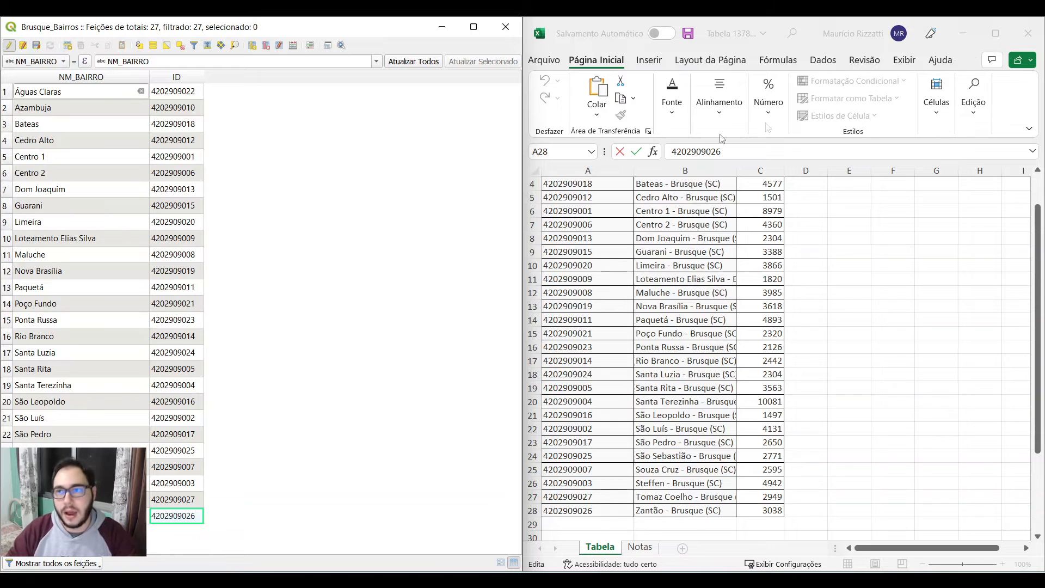
# Minimize Excel, maximize the Brusque_Bairros attribute table in QGIS, and save the layer edits.
pyautogui.moveTo(994, 40)
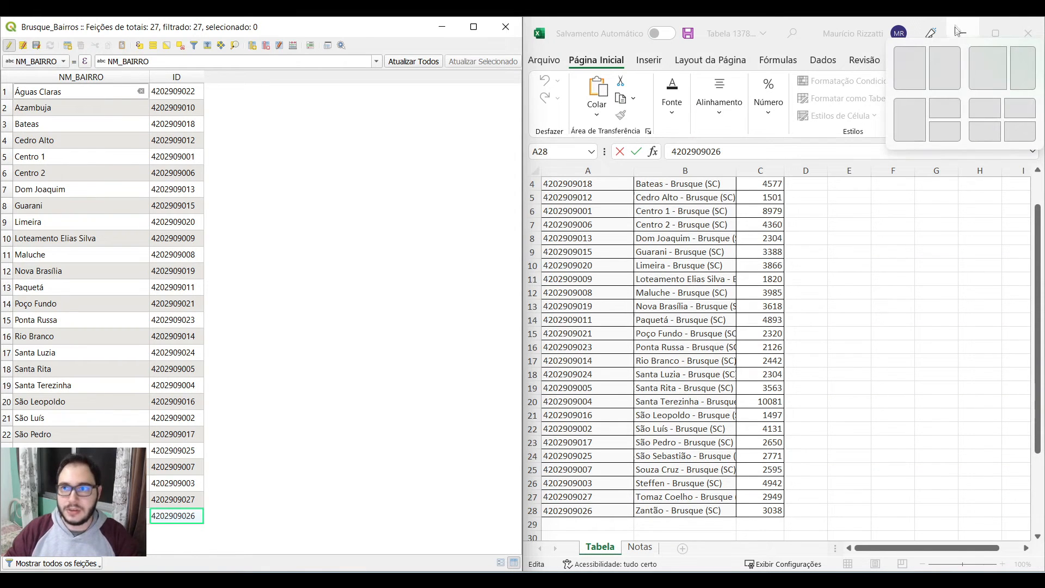
pyautogui.click(962, 33)
pyautogui.click(472, 26)
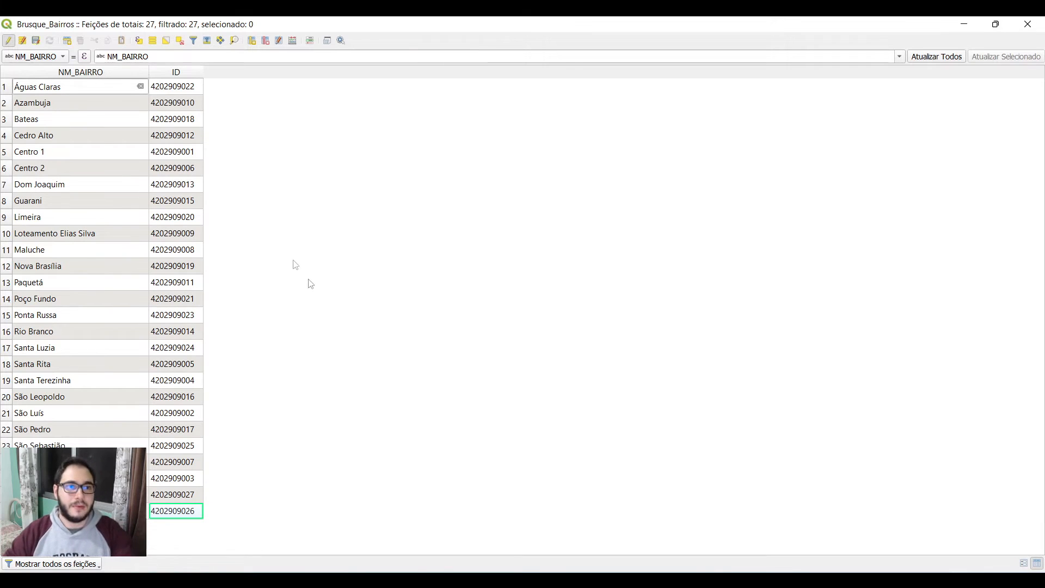
pyautogui.click(36, 40)
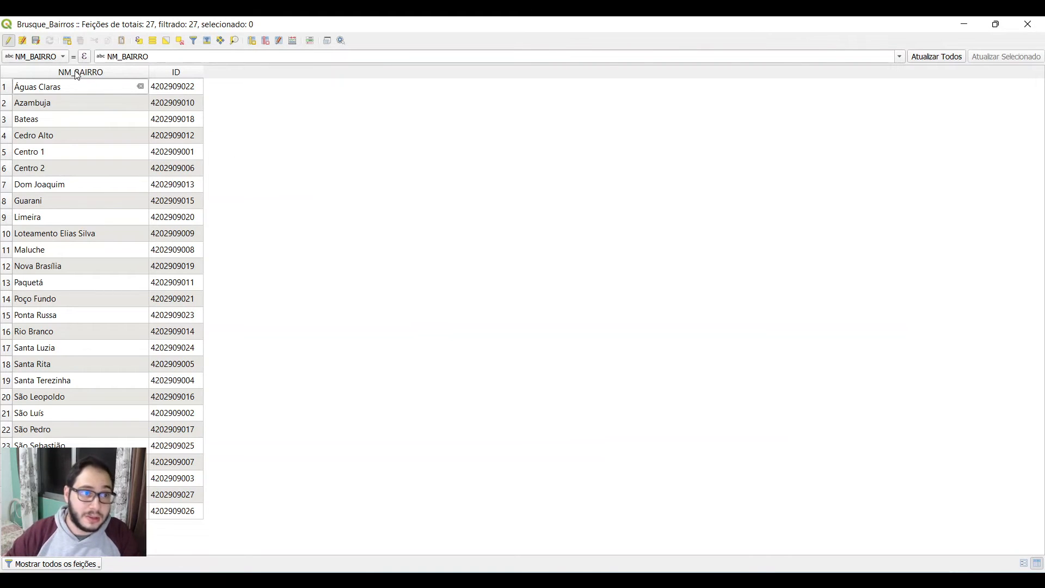
# Set up a new field named BAIRRO in the Field Calculator, of type Texto (string) with length 50.
pyautogui.click(293, 41)
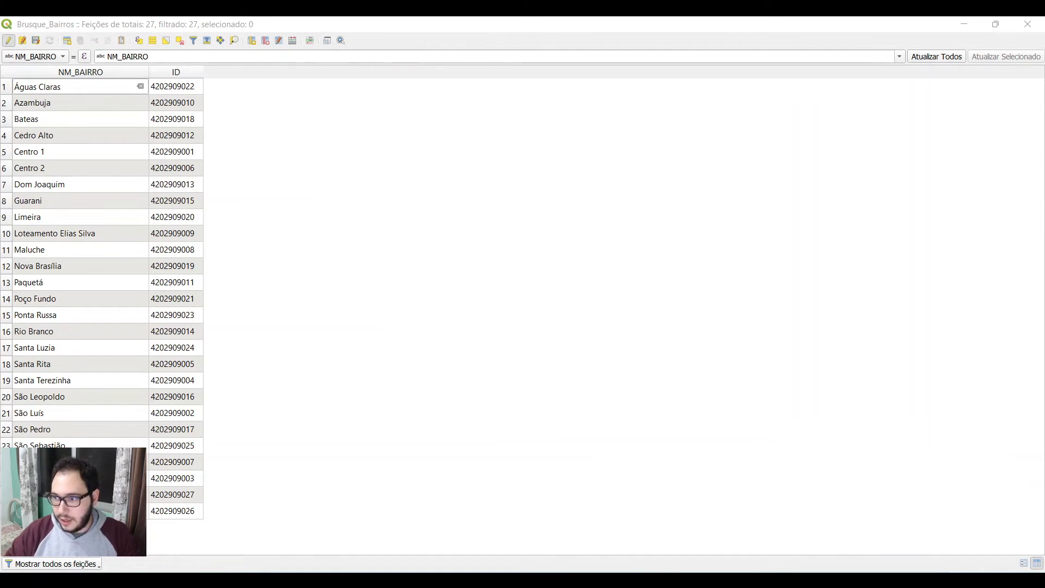
pyautogui.moveTo(660, 112); pyautogui.dragTo(314, 84)
pyautogui.click(354, 146)
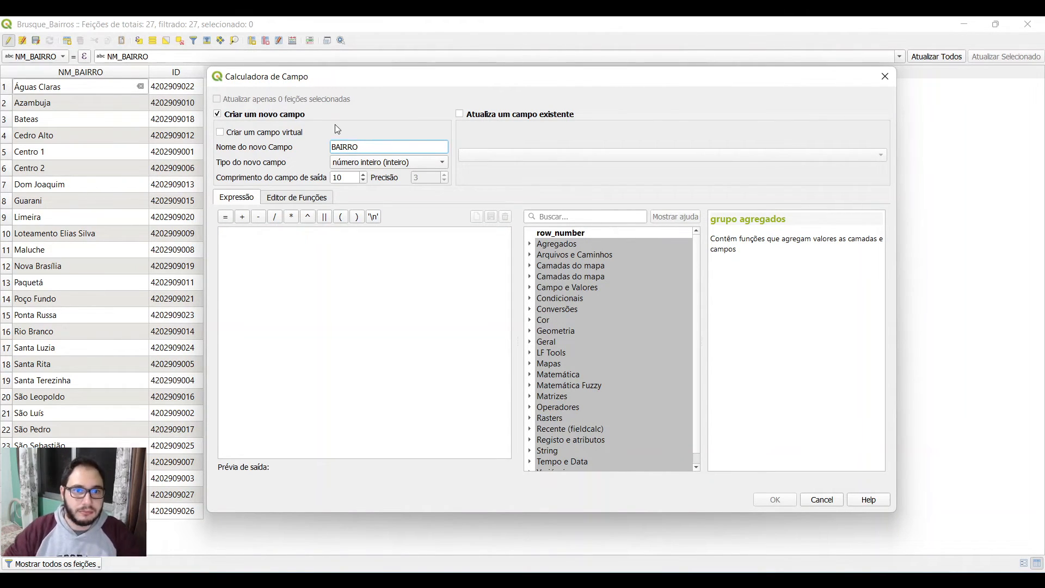
pyautogui.click(364, 161)
pyautogui.click(362, 205)
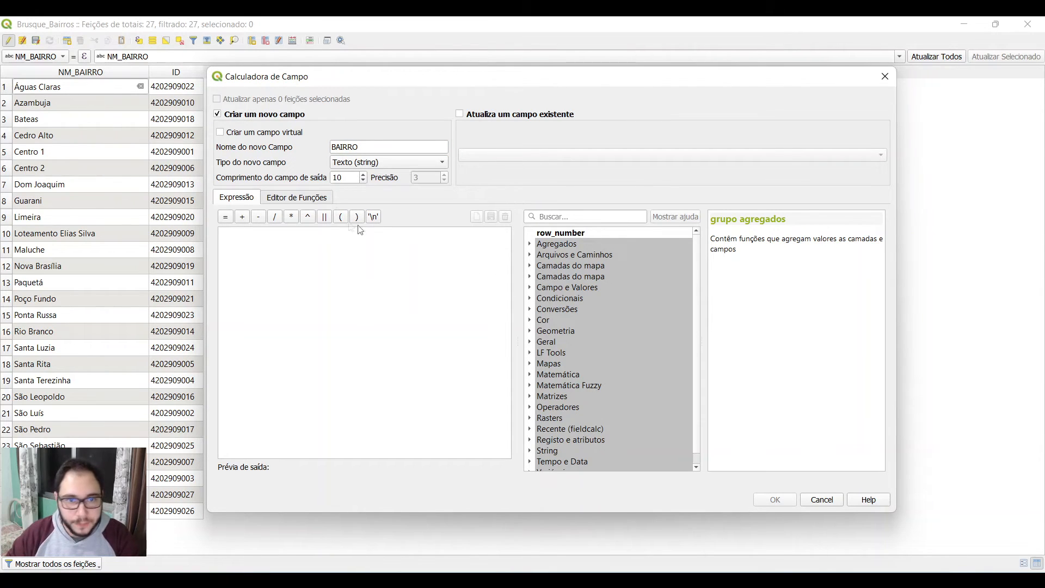
pyautogui.doubleClick(351, 178)
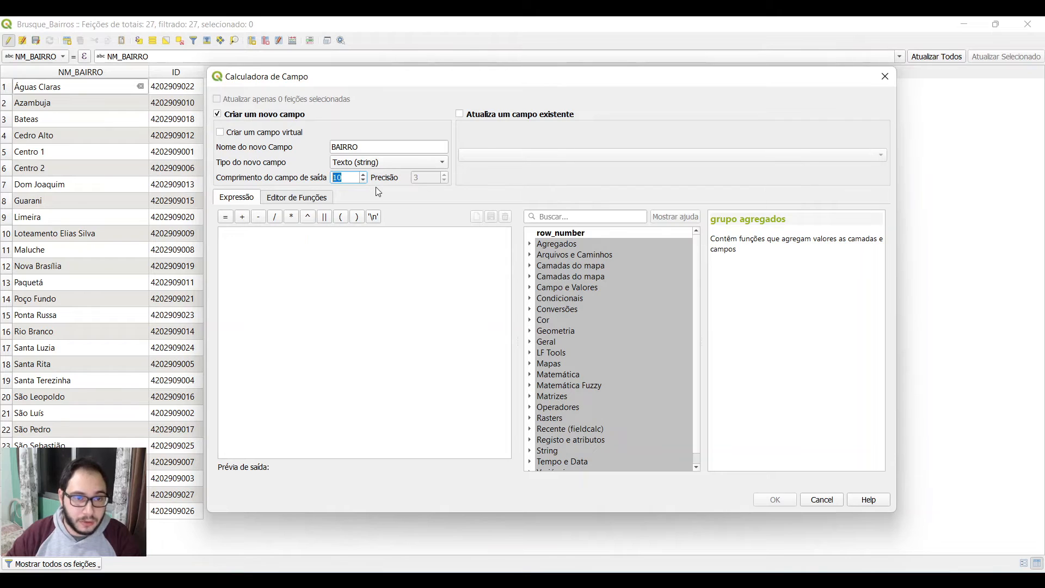
pyautogui.write('50')
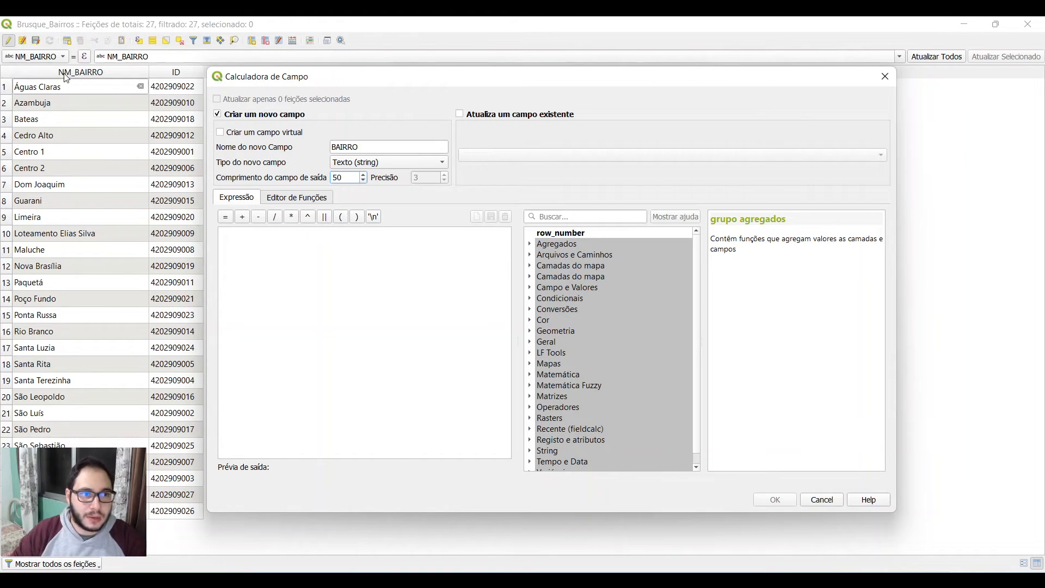
# Create the BAIRRO field from the expression "NM_BAIRRO" and widen its column to fit the full neighbourhood names.
pyautogui.click(235, 239)
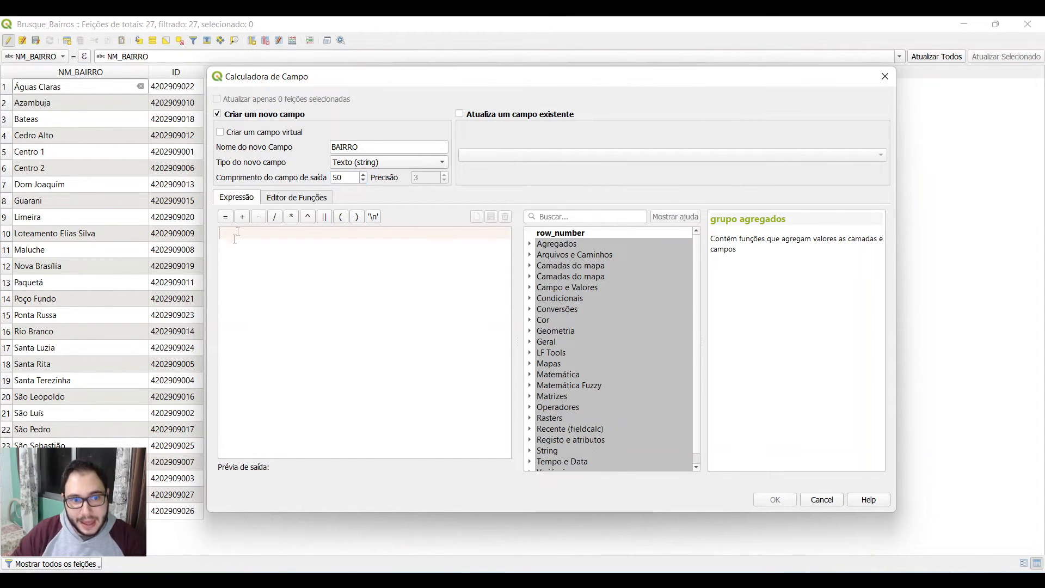
pyautogui.moveTo(305, 77); pyautogui.dragTo(450, 137)
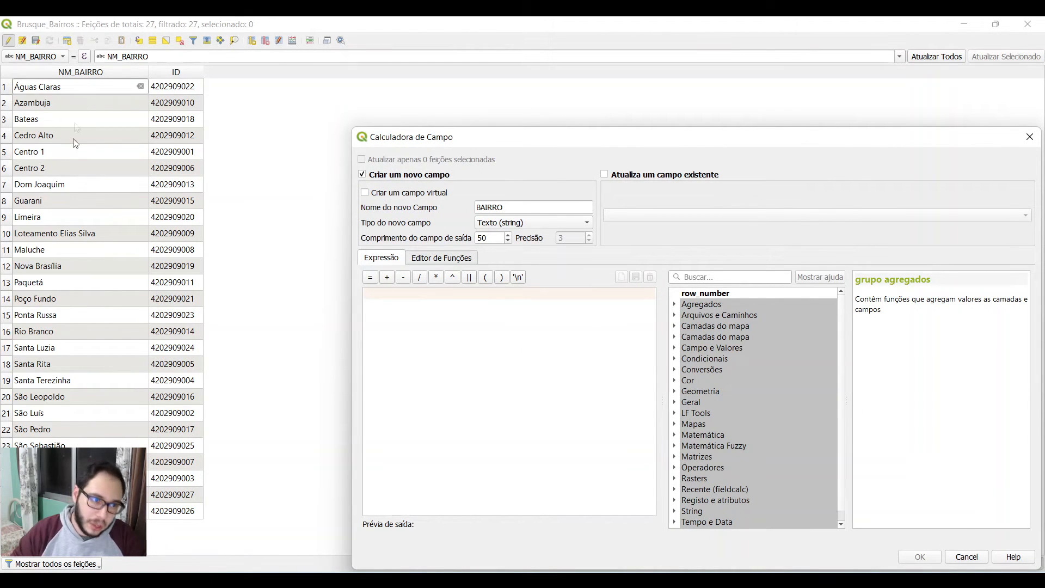
pyautogui.doubleClick(702, 347)
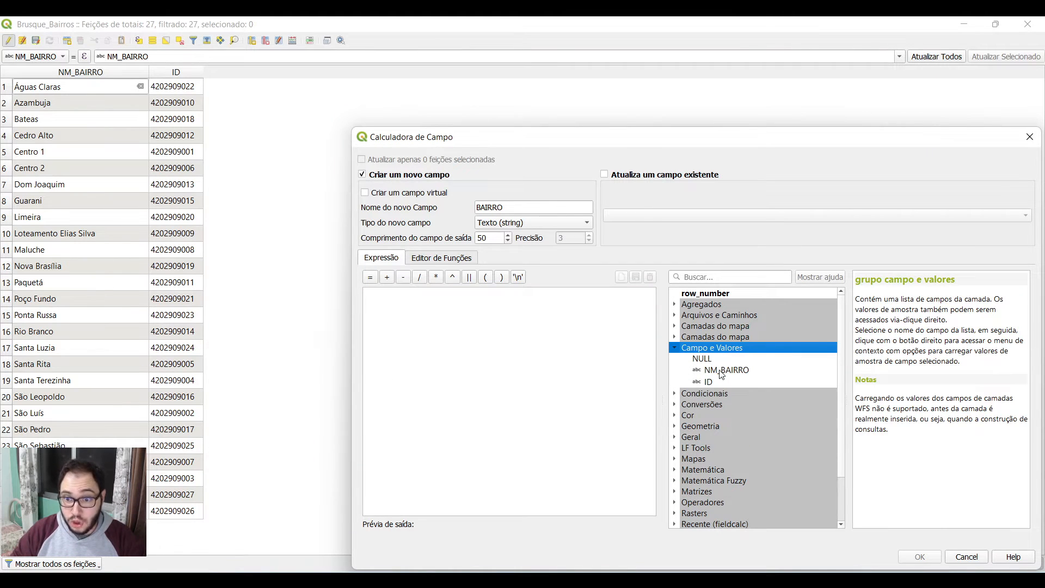
pyautogui.doubleClick(720, 372)
pyautogui.moveTo(496, 146); pyautogui.dragTo(438, 104)
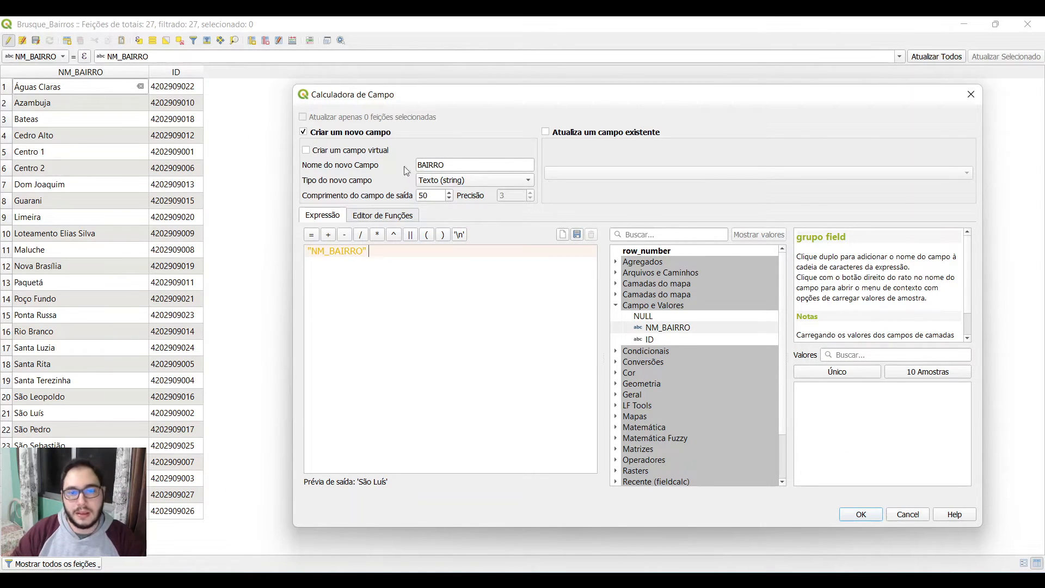
pyautogui.doubleClick(460, 166)
pyautogui.click(447, 161)
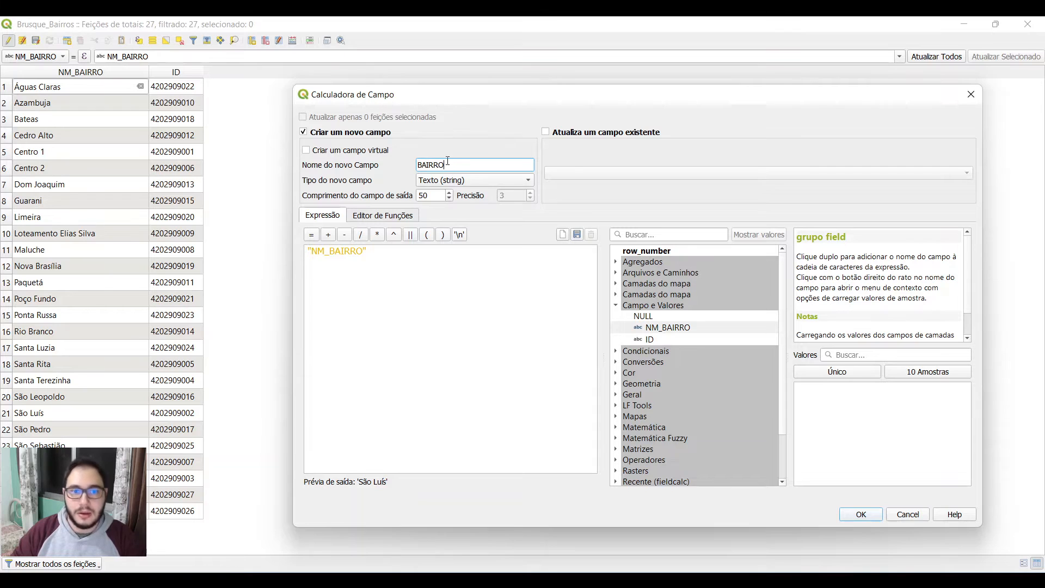
pyautogui.moveTo(376, 261); pyautogui.dragTo(291, 254)
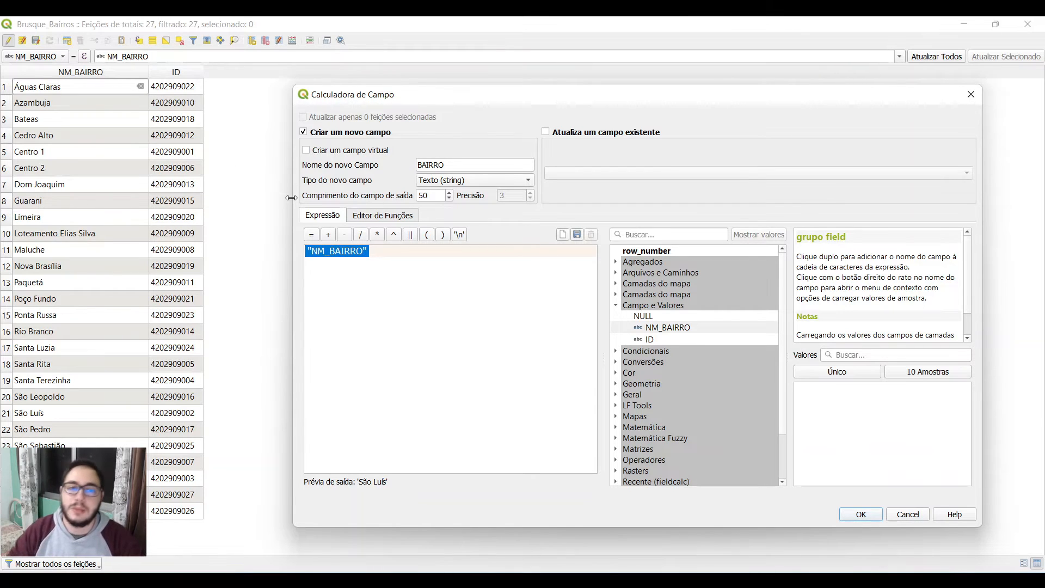
pyautogui.click(421, 280)
pyautogui.click(851, 521)
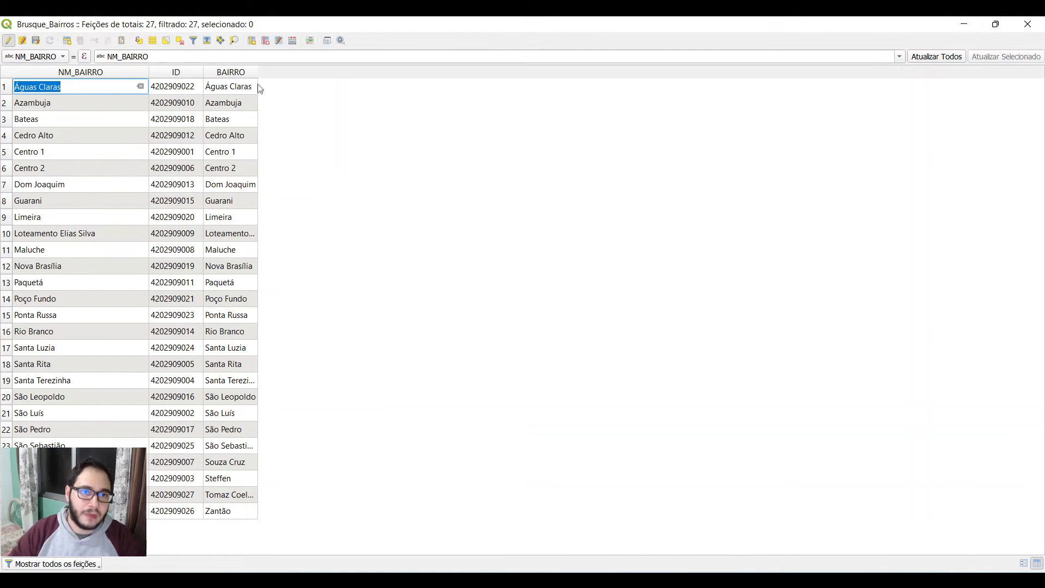
pyautogui.moveTo(257, 72); pyautogui.dragTo(345, 79)
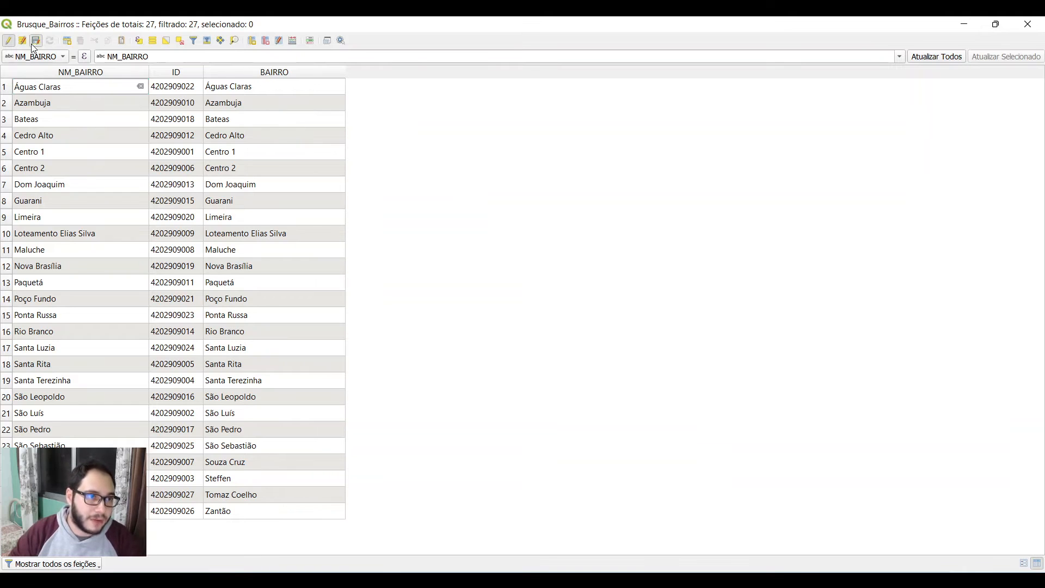
# Delete the NM_BAIRRO field from the Brusque_Bairros layer.
pyautogui.click(266, 44)
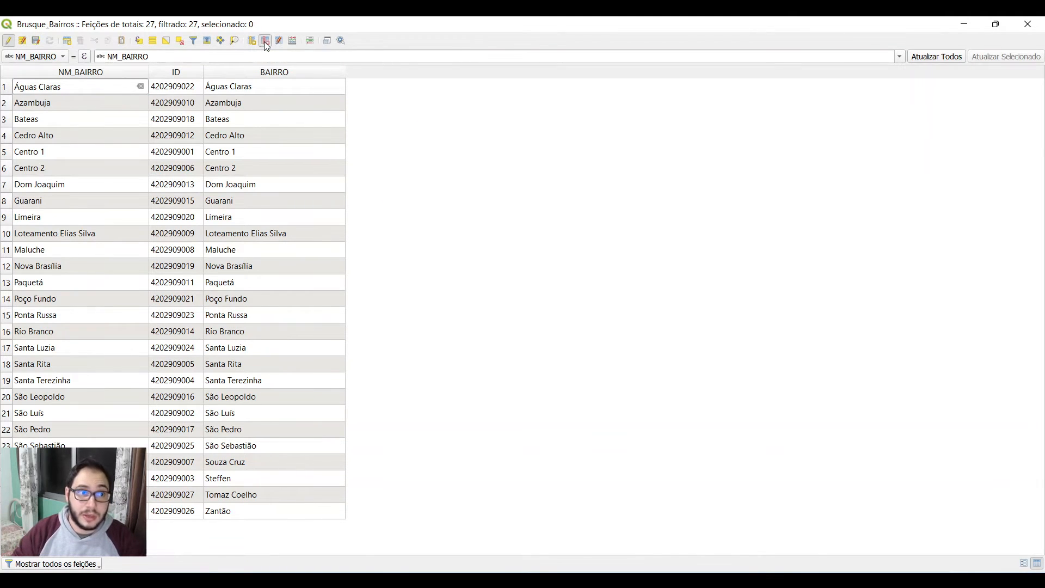
pyautogui.click(435, 222)
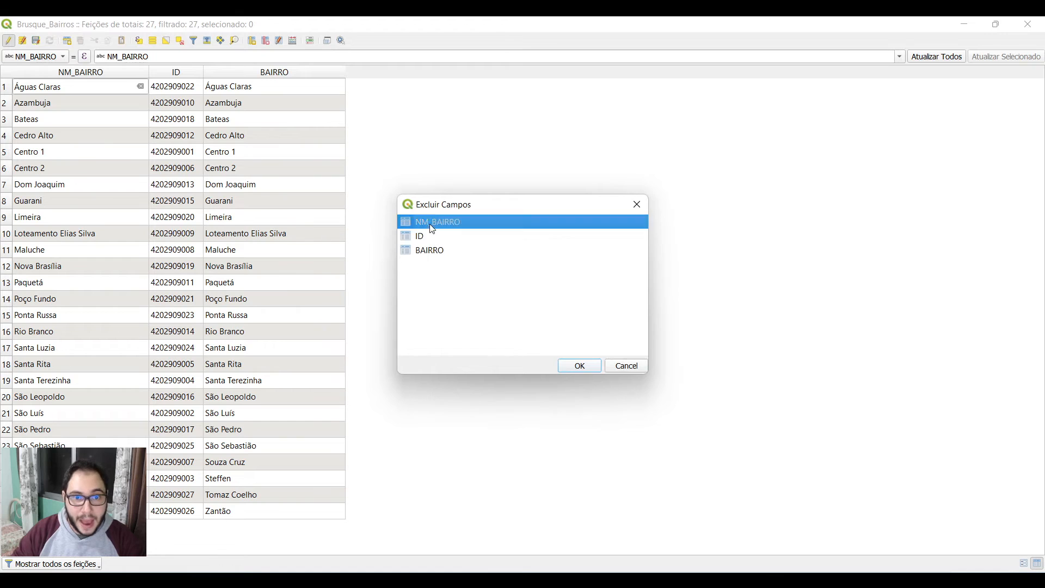
pyautogui.click(574, 369)
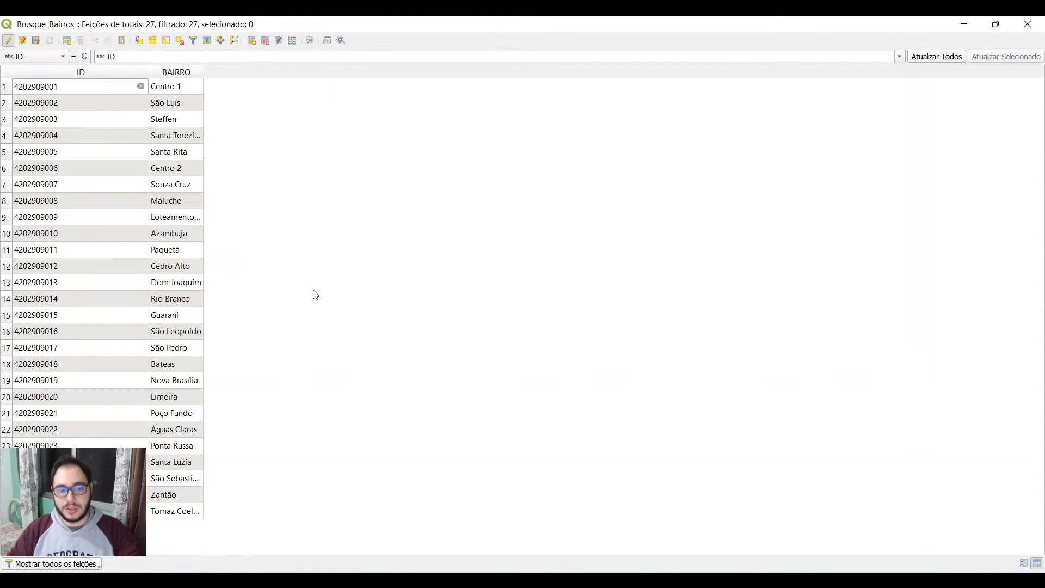
# Switch to the Excel spreadsheet, enter the header População in cell C1, and slightly widen column C.
pyautogui.hotkey('alt', 'Tab')
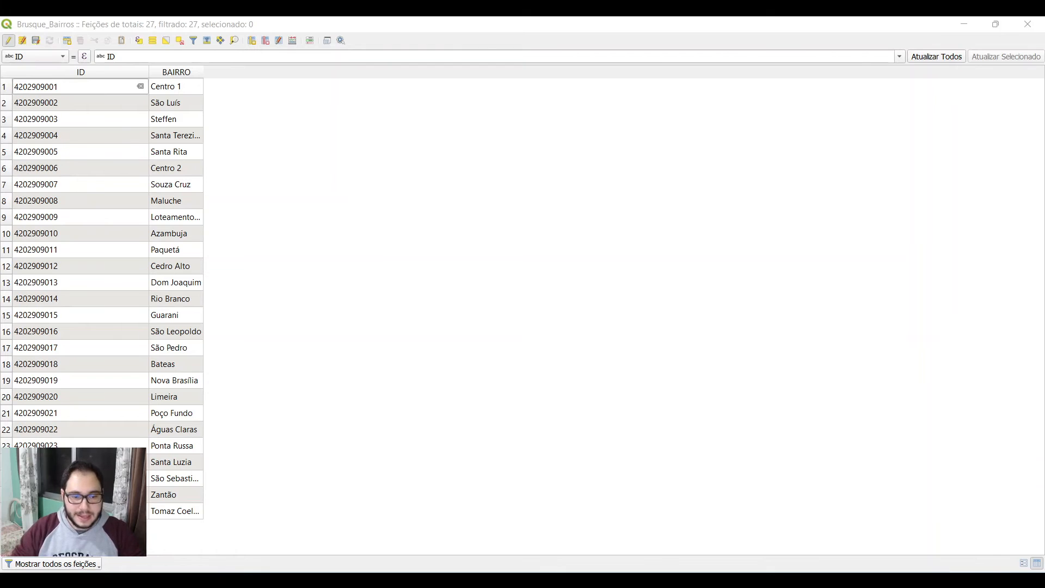
pyautogui.scroll(1, 721, 273)
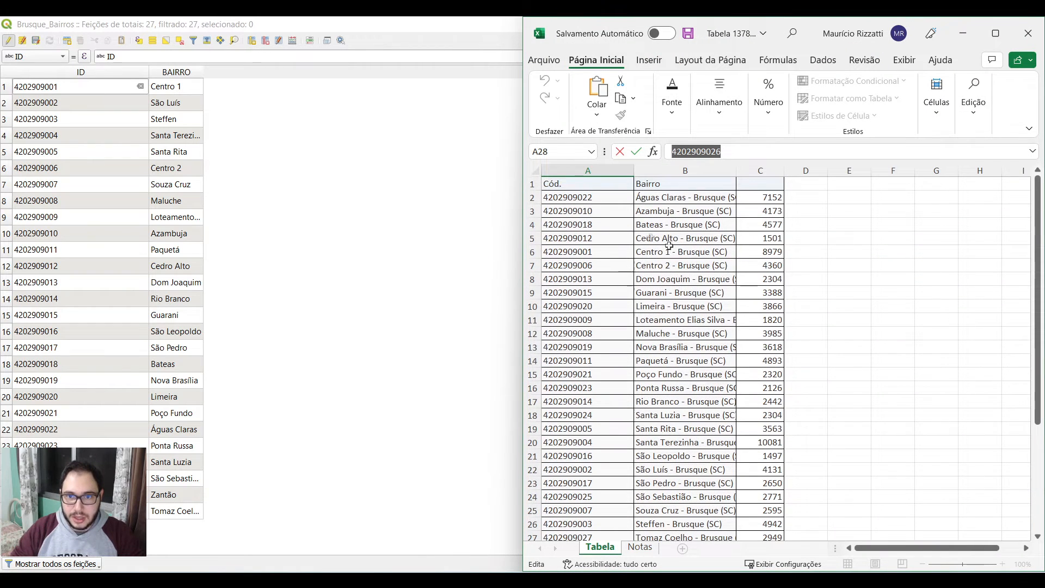
pyautogui.click(755, 182)
pyautogui.write('População')
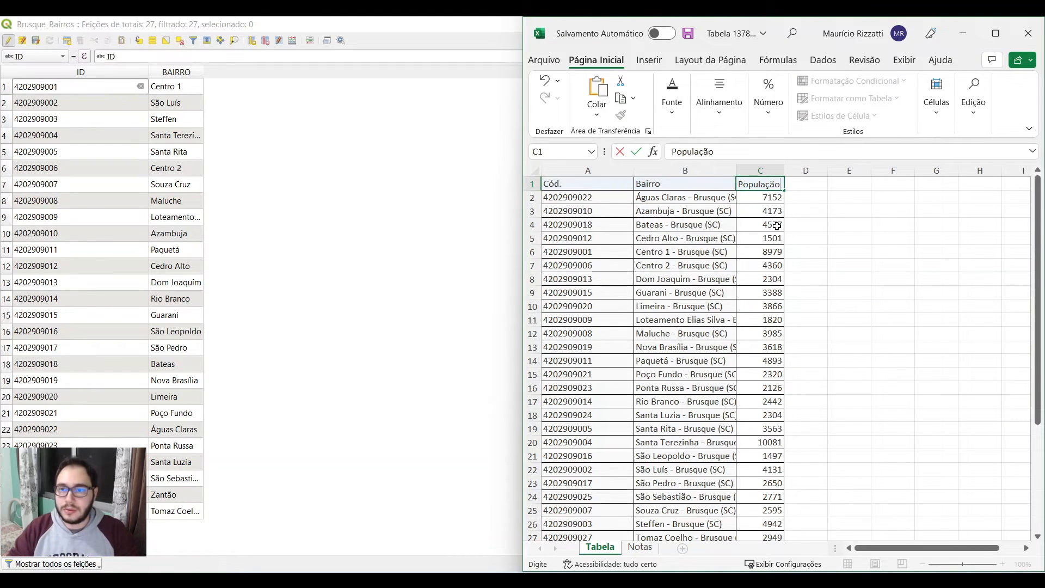
pyautogui.press('Return')
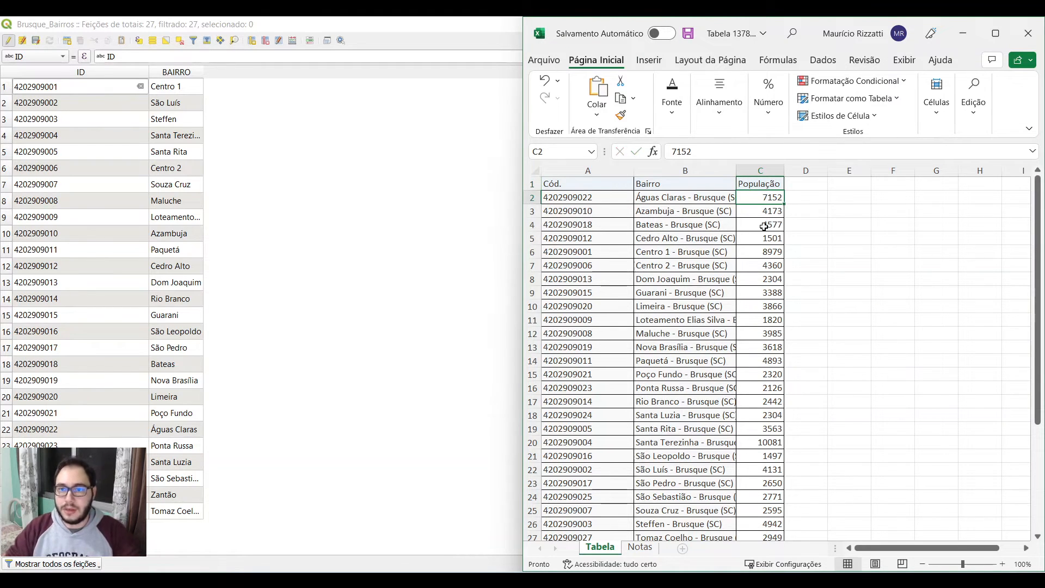
pyautogui.moveTo(784, 170); pyautogui.dragTo(794, 171)
pyautogui.scroll(-1, 763, 316)
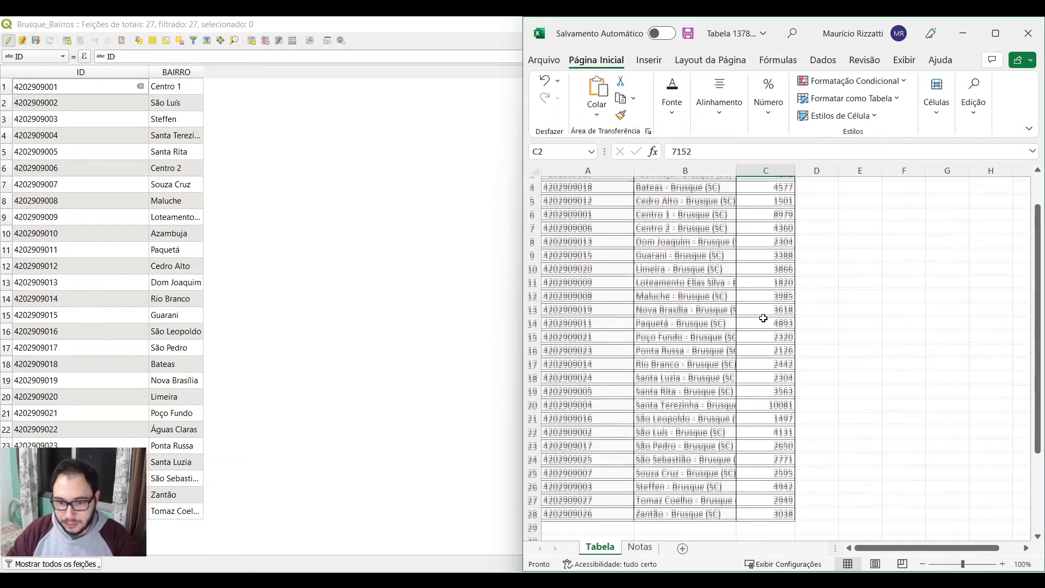
pyautogui.scroll(1, 763, 319)
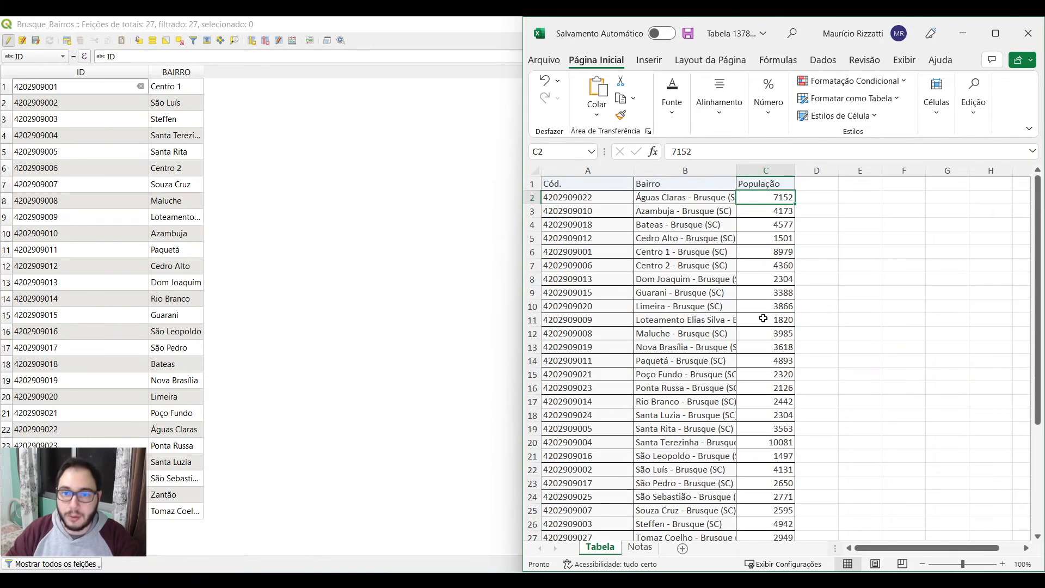
# Rename the code column's header in cell A1 as ID.
pyautogui.click(590, 185)
pyautogui.moveTo(567, 197); pyautogui.dragTo(566, 319)
pyautogui.click(590, 182)
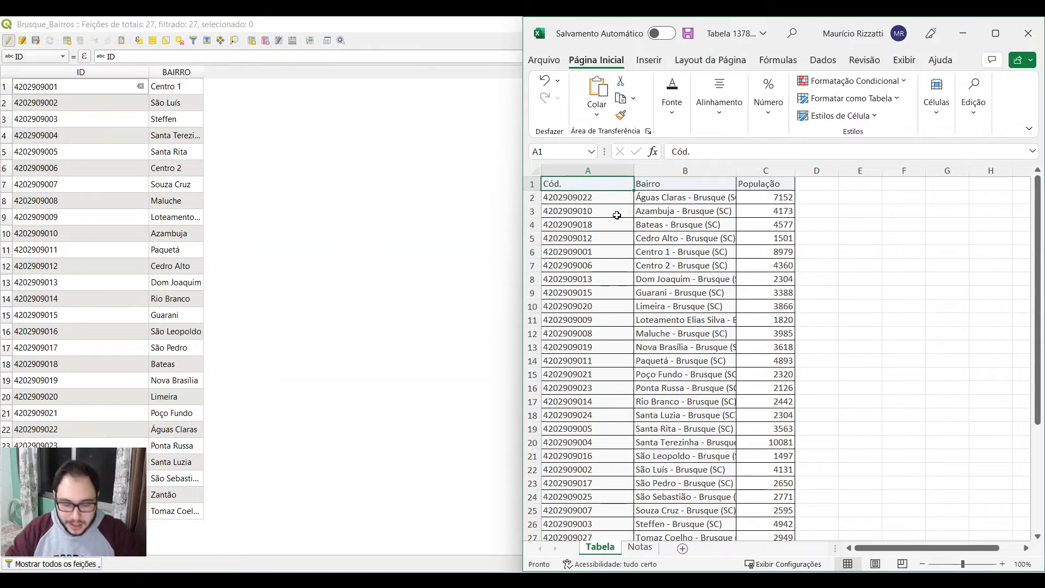
pyautogui.write('ID')
pyautogui.press('Return')
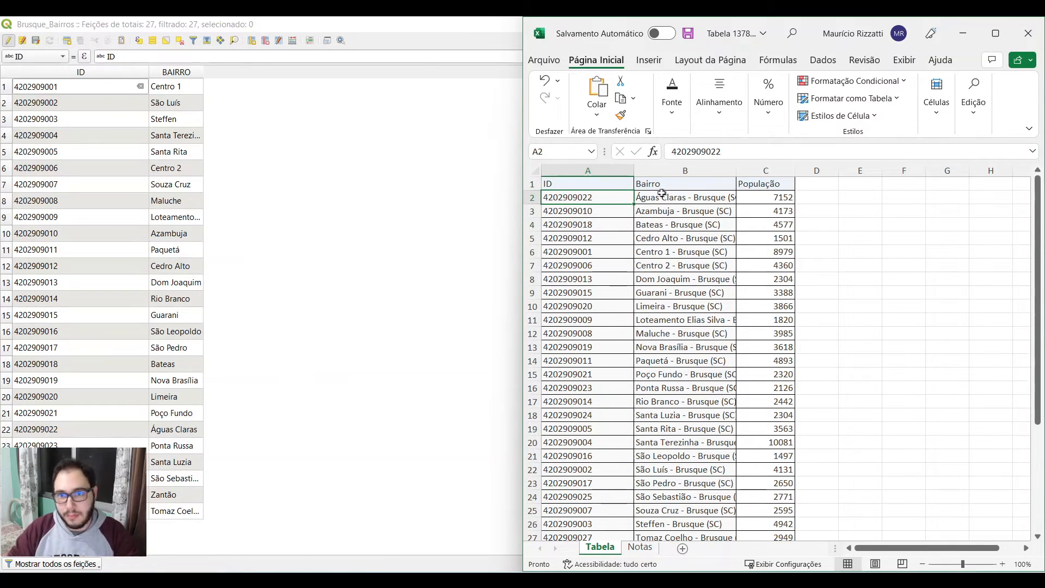
# Save and close the population spreadsheet, and close the Brusque_Bairros attribute table in QGIS.
pyautogui.click(660, 185)
pyautogui.click(767, 185)
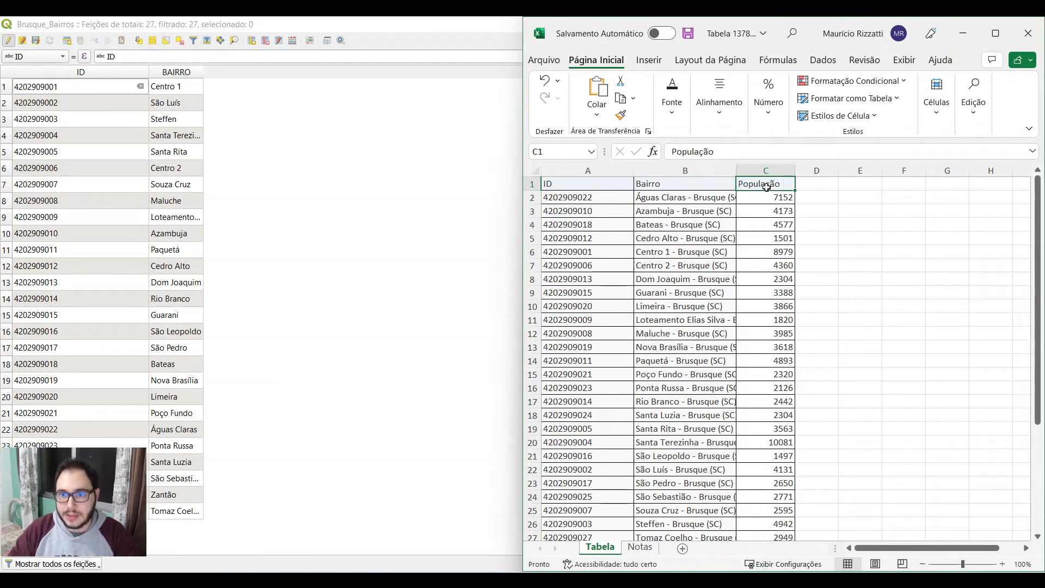
pyautogui.click(817, 172)
pyautogui.click(897, 184)
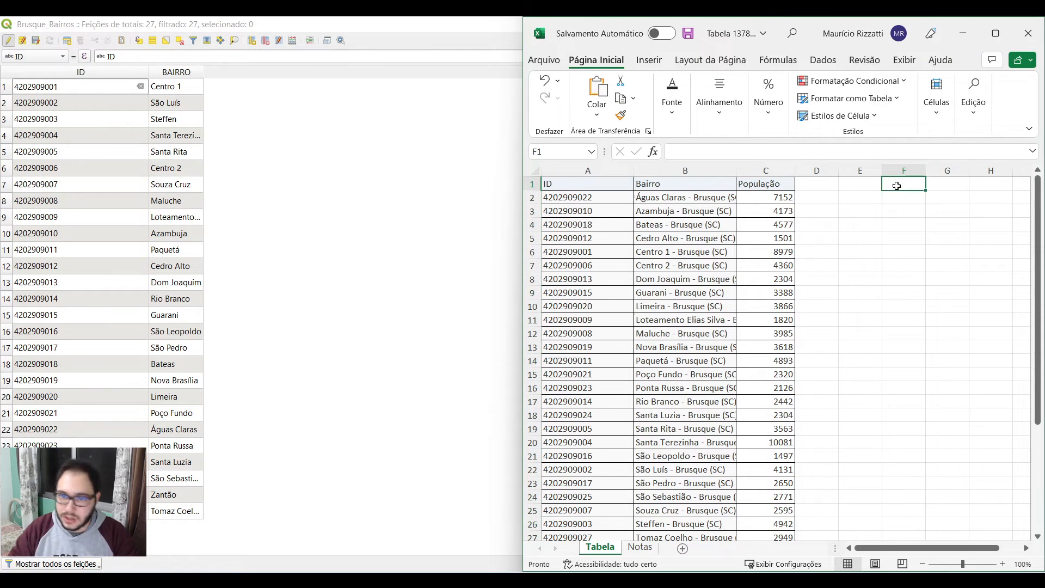
pyautogui.click(688, 34)
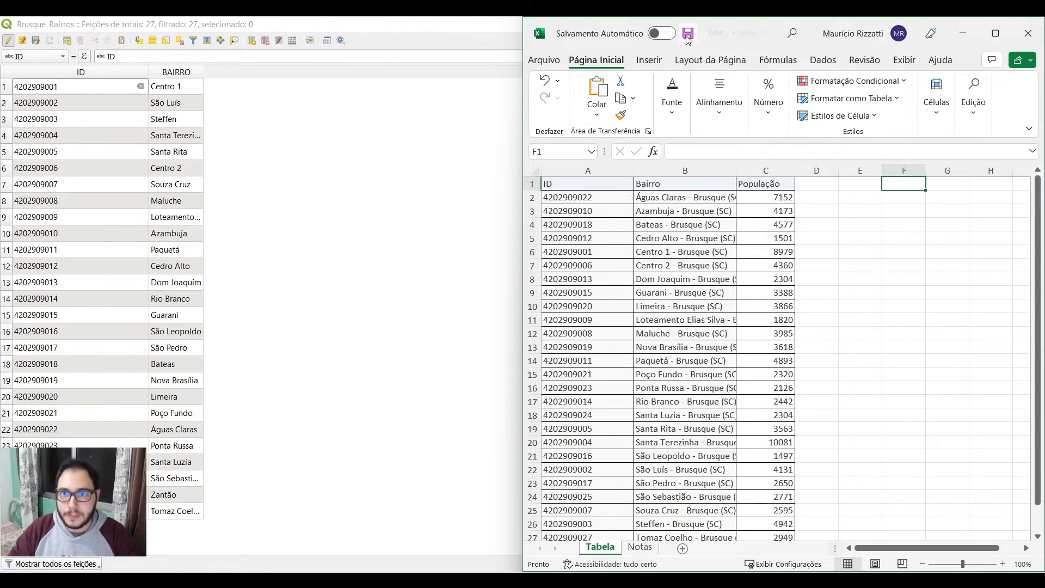
pyautogui.click(1028, 34)
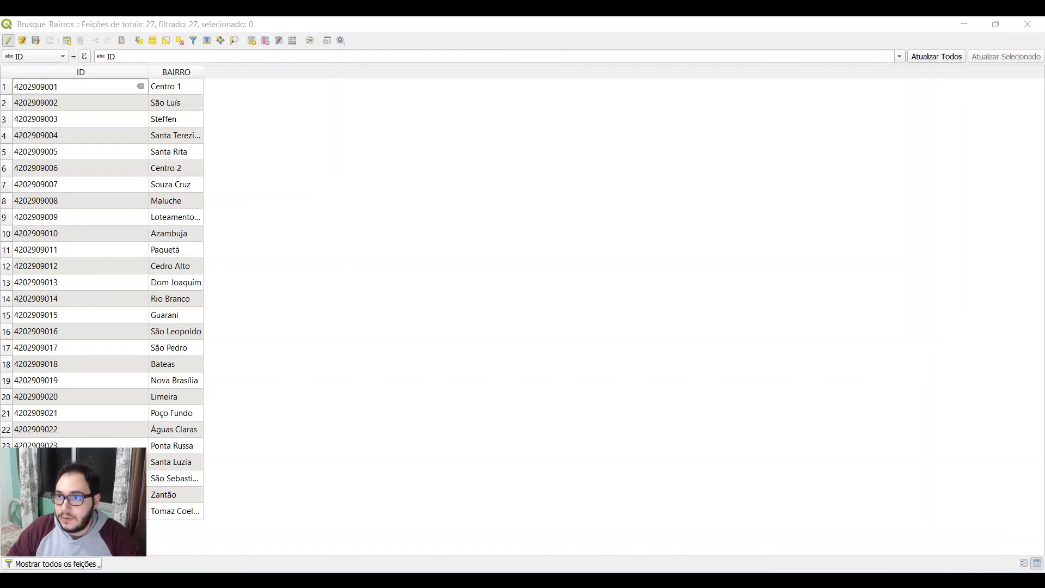
pyautogui.click(1027, 24)
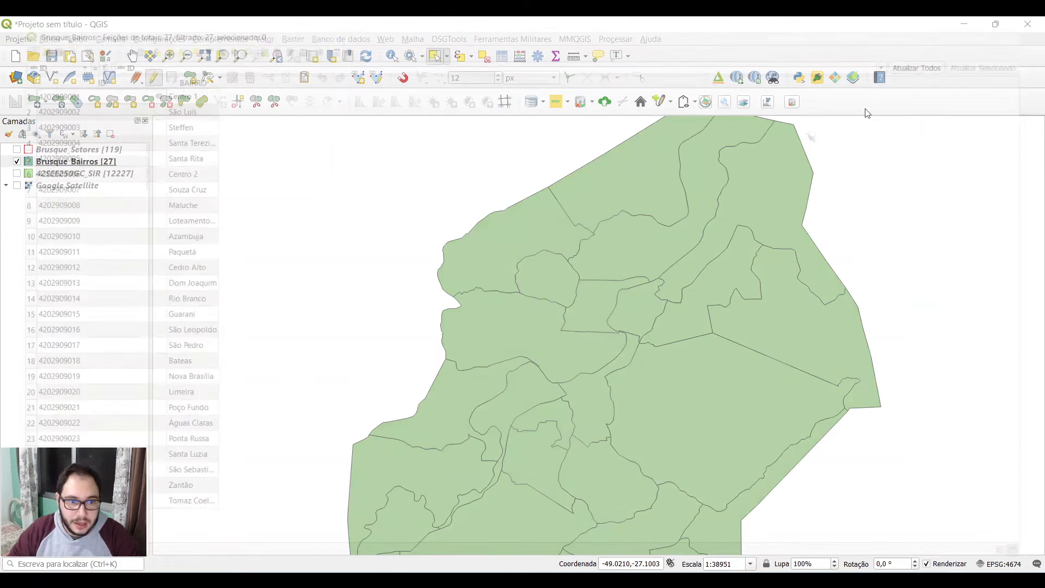
# Move the Brusque_Bairros layer to the top of the layer order and turn off its editing mode.
pyautogui.moveTo(87, 161); pyautogui.dragTo(87, 147)
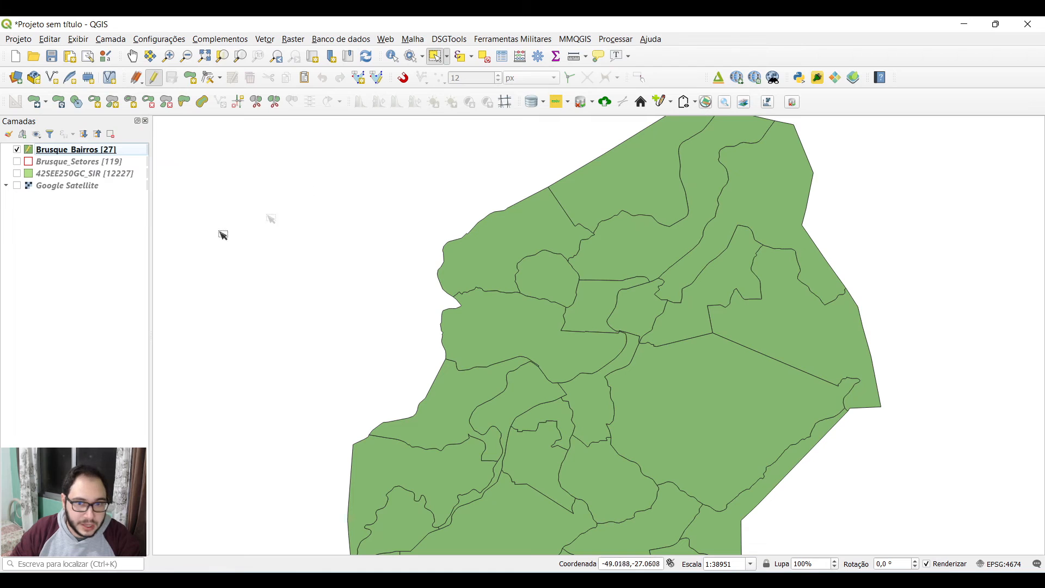
pyautogui.click(154, 77)
pyautogui.click(111, 151)
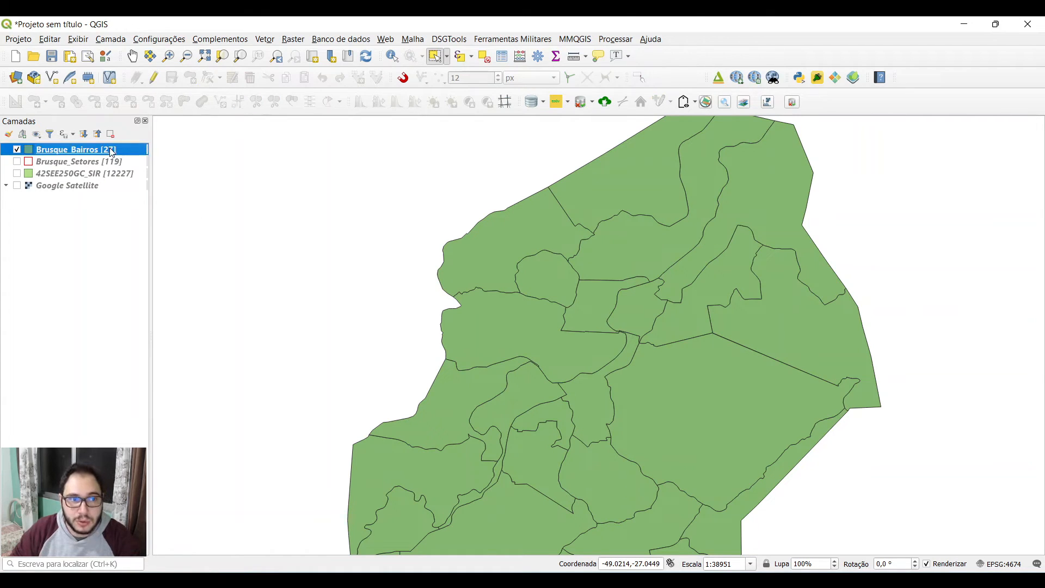
# Add the Tabela sheet of the População spreadsheet from the Brusque folder to the project as a vector source.
pyautogui.click(18, 79)
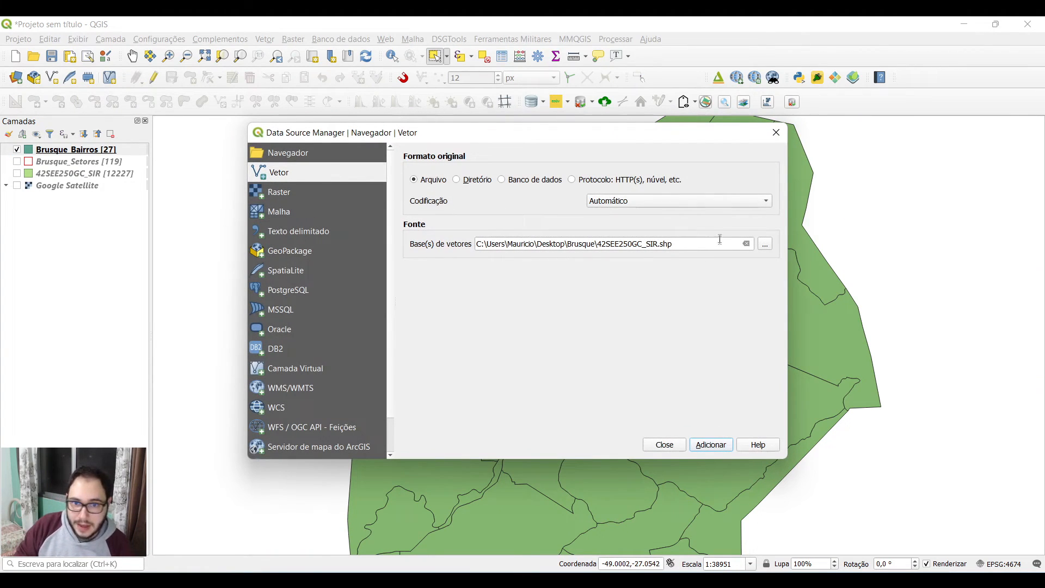
pyautogui.click(765, 244)
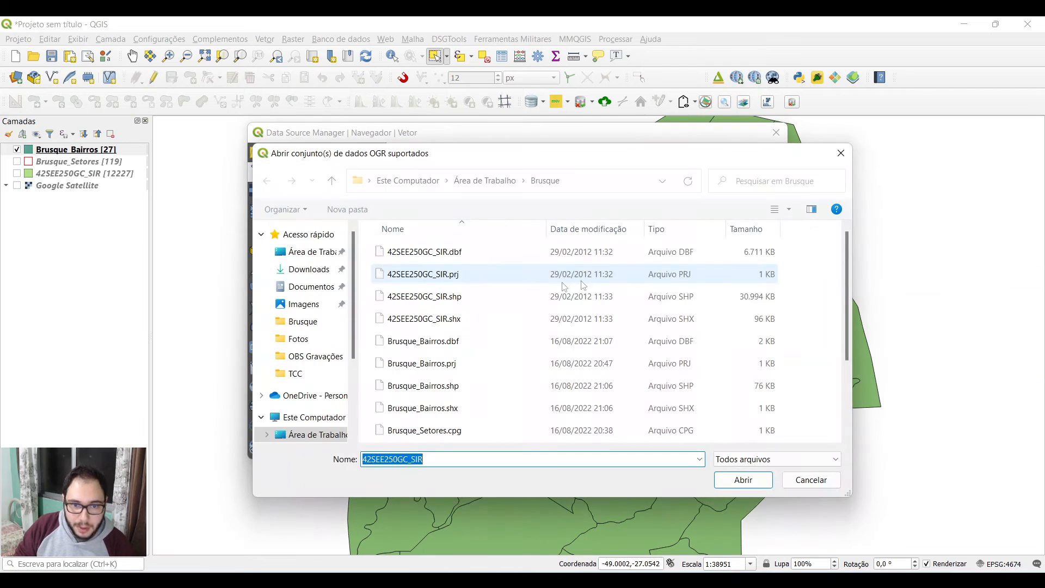
pyautogui.scroll(-2, 563, 292)
pyautogui.click(481, 434)
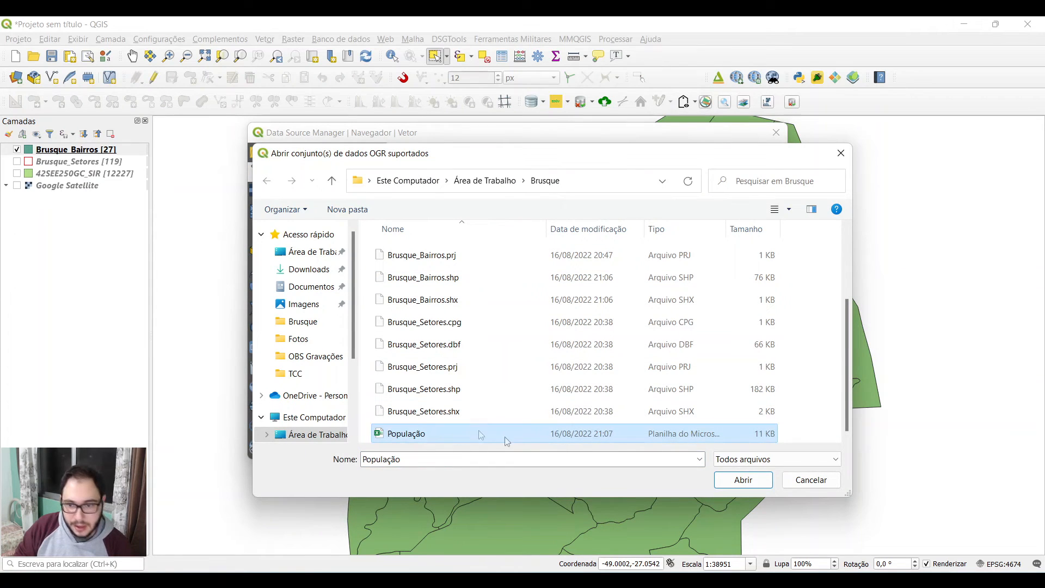
pyautogui.click(740, 476)
pyautogui.click(710, 445)
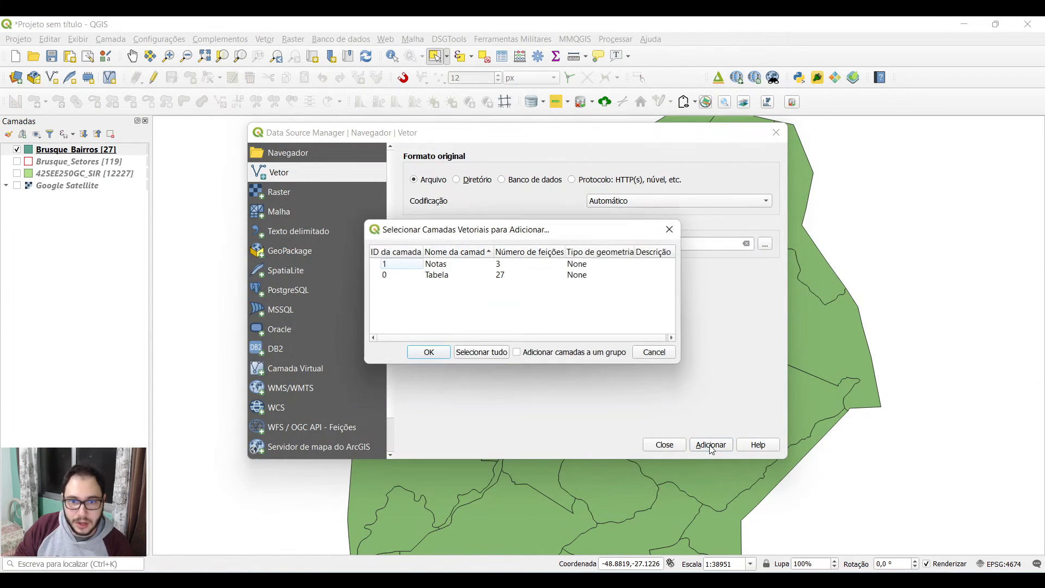
pyautogui.click(440, 276)
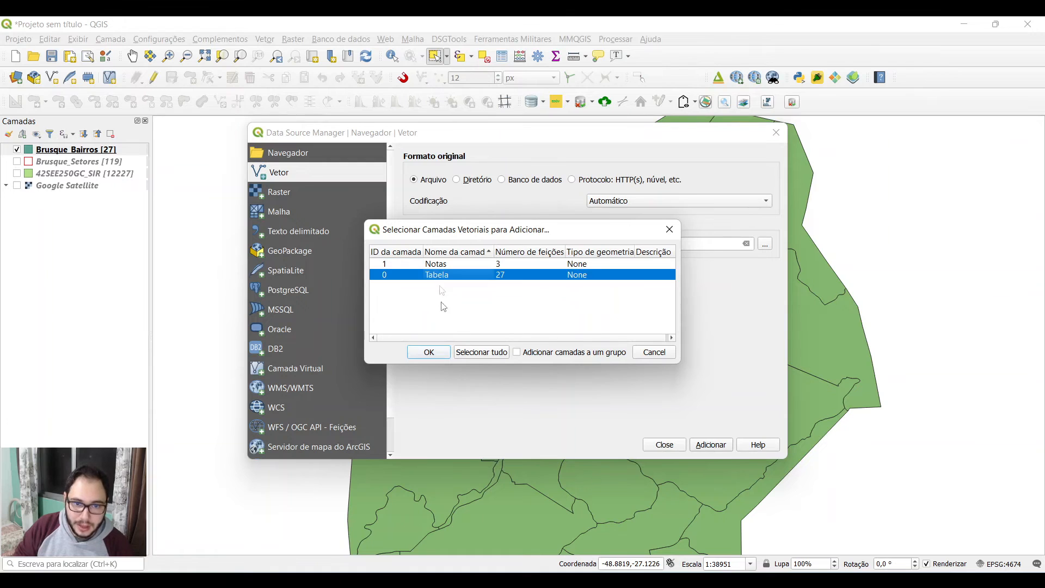
pyautogui.click(429, 352)
pyautogui.click(664, 444)
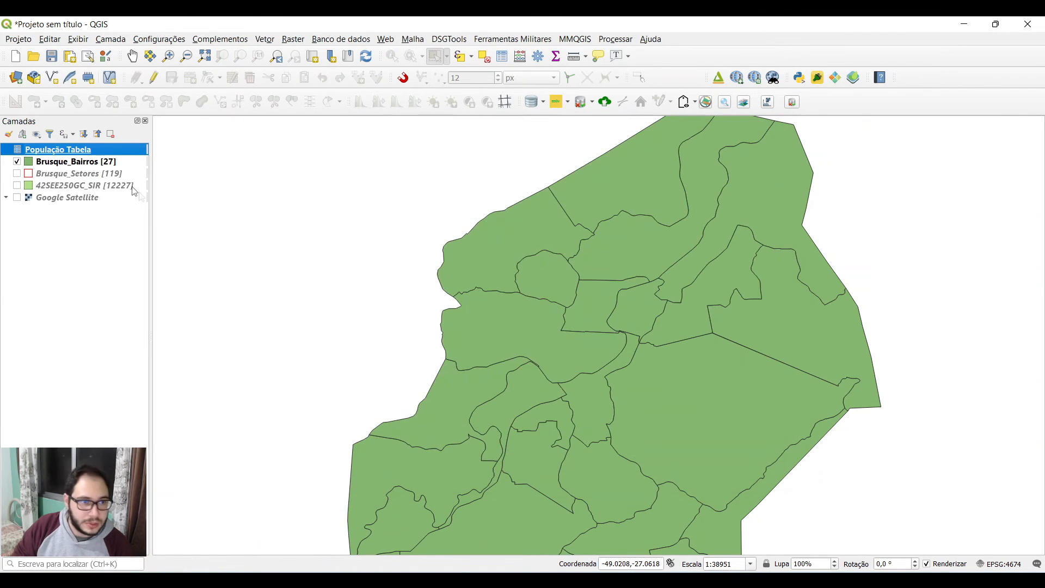
# Check the ID, Bairro and População columns in the População Tabela attribute table and close it.
pyautogui.rightClick(99, 148)
pyautogui.click(172, 235)
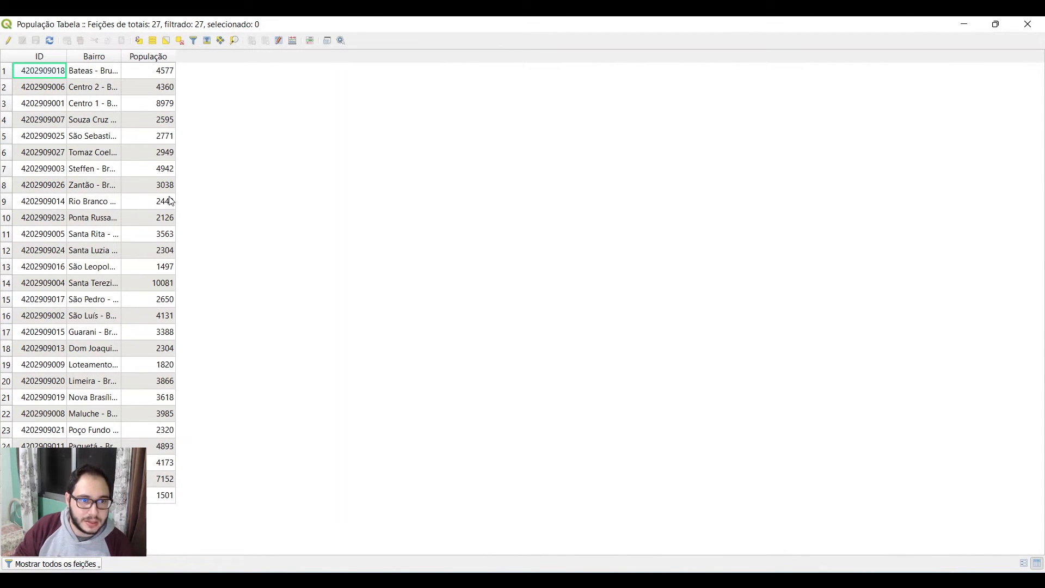
pyautogui.click(1027, 24)
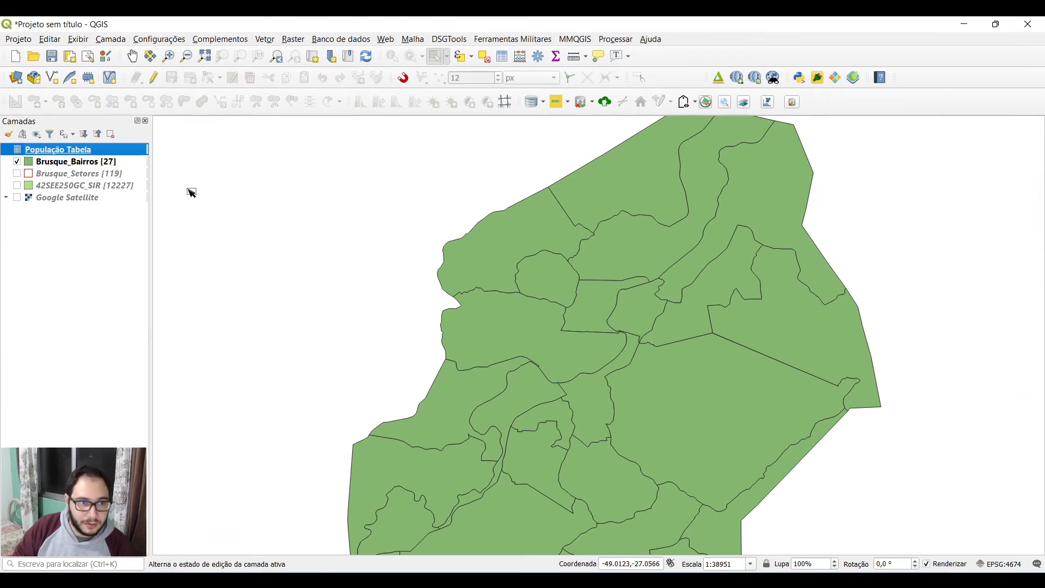
# Start a new join in the Brusque_Bairros layer properties with População Tabela as the join layer.
pyautogui.click(96, 164)
pyautogui.rightClick(96, 164)
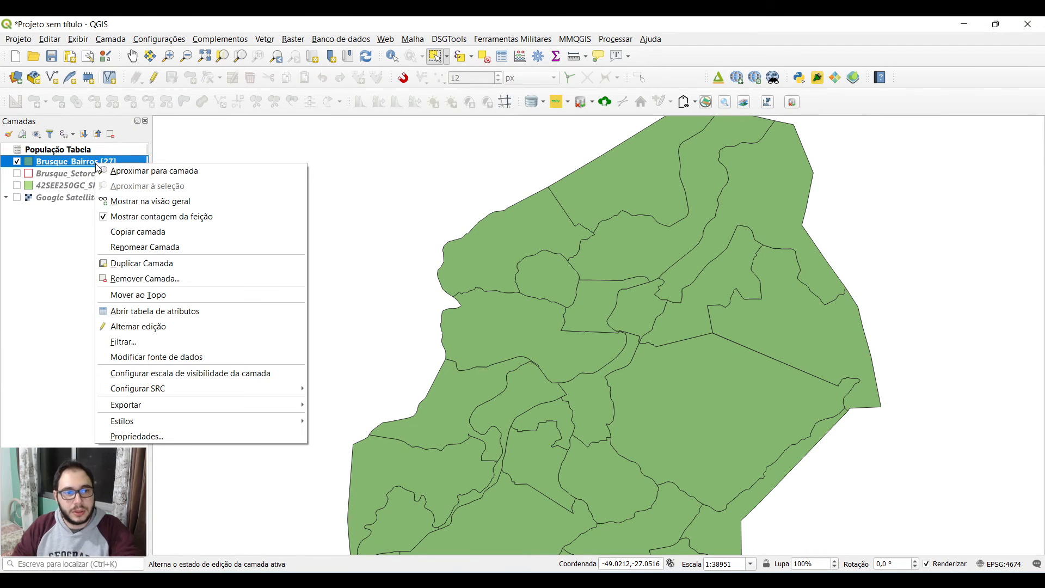
pyautogui.click(169, 432)
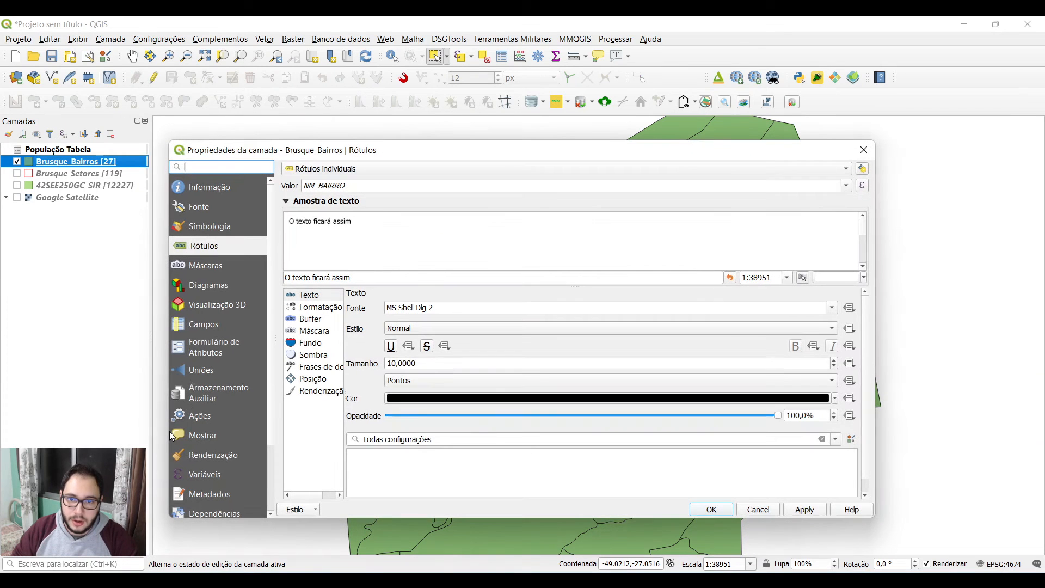
pyautogui.click(191, 374)
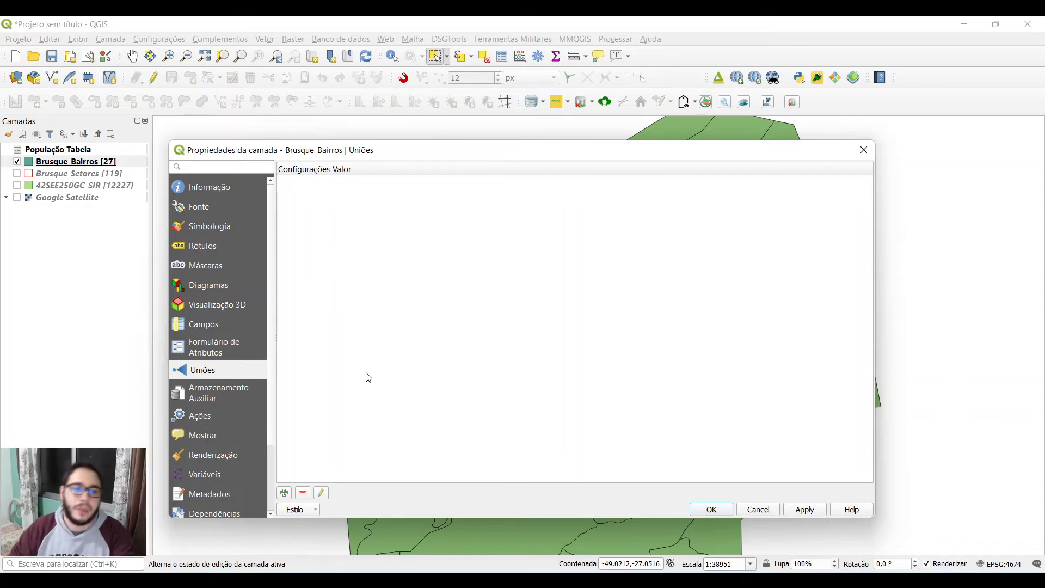
pyautogui.click(284, 492)
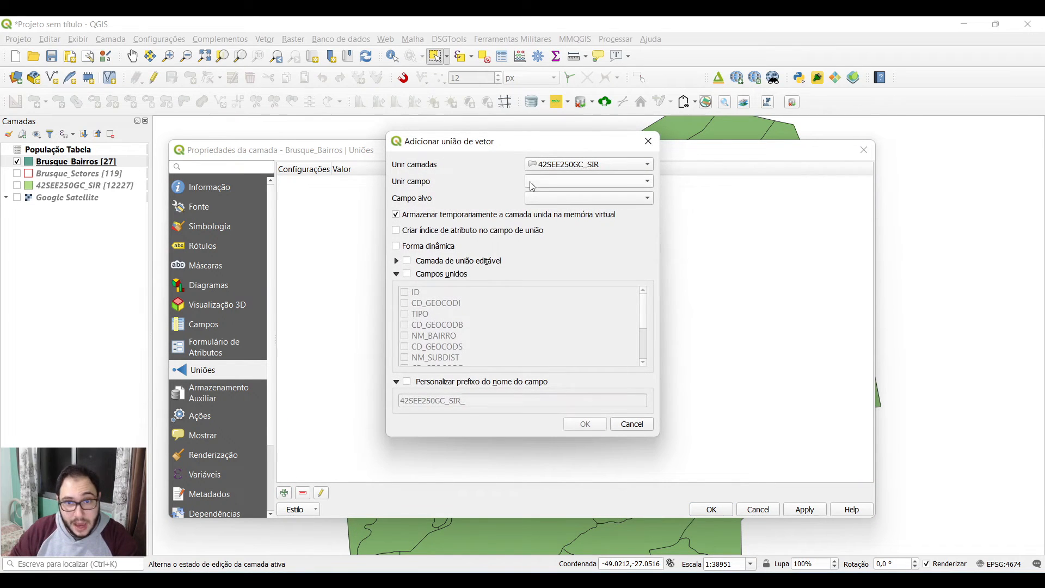
pyautogui.click(558, 169)
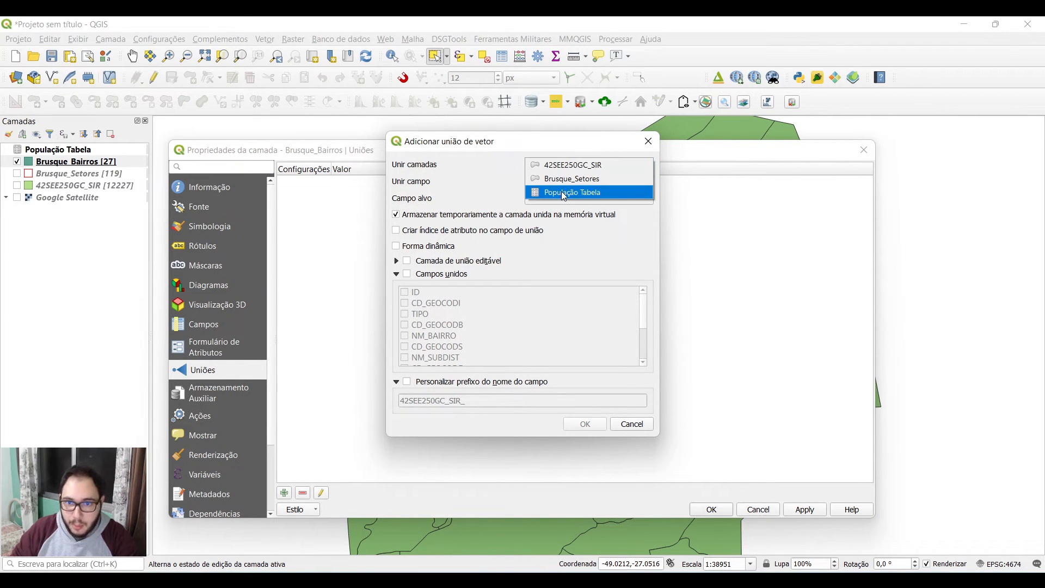
pyautogui.click(560, 191)
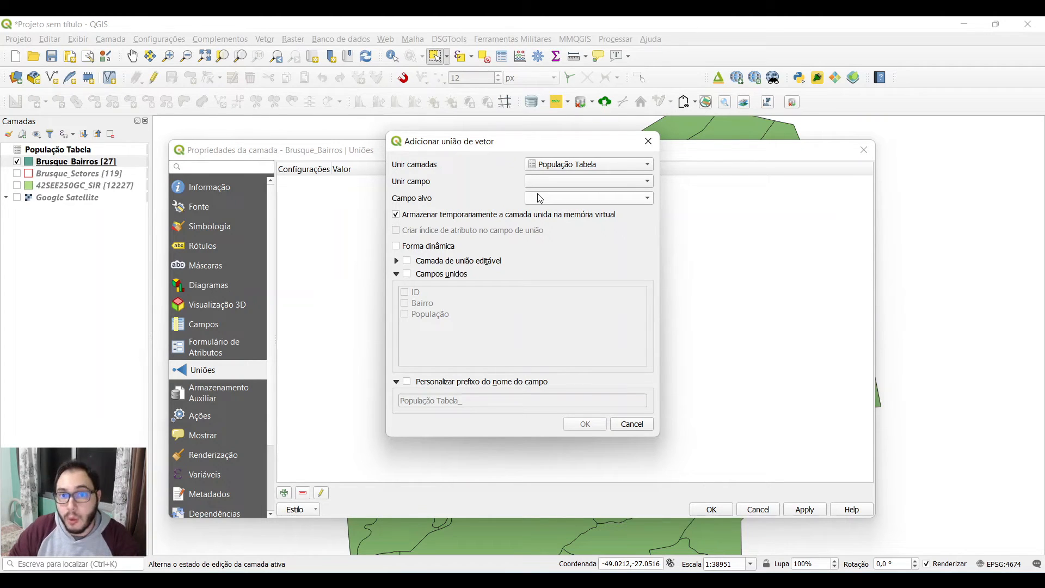
# Set ID as both the join field and the target field of the join.
pyautogui.click(541, 185)
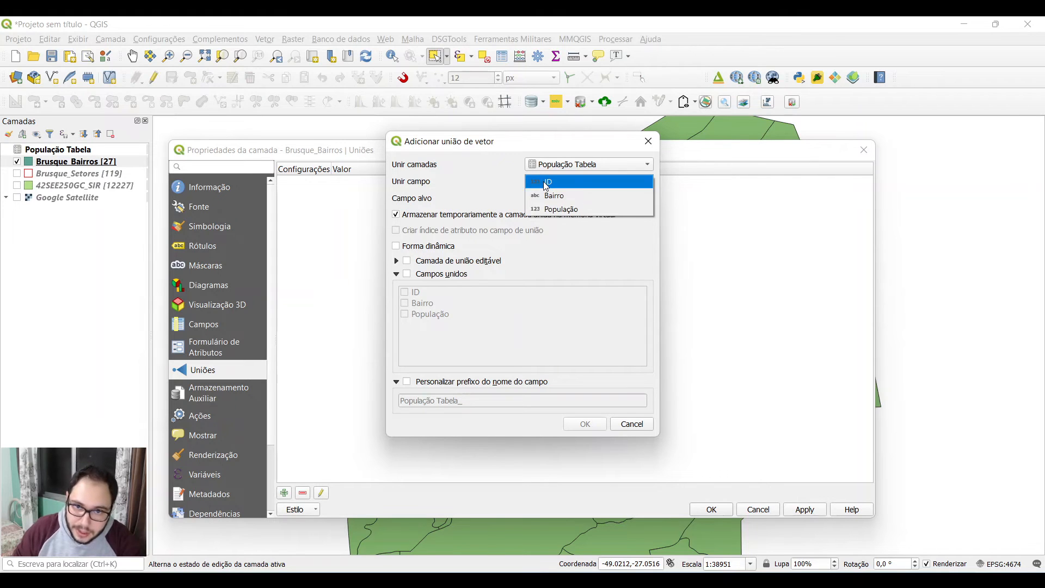
pyautogui.click(544, 183)
pyautogui.click(544, 195)
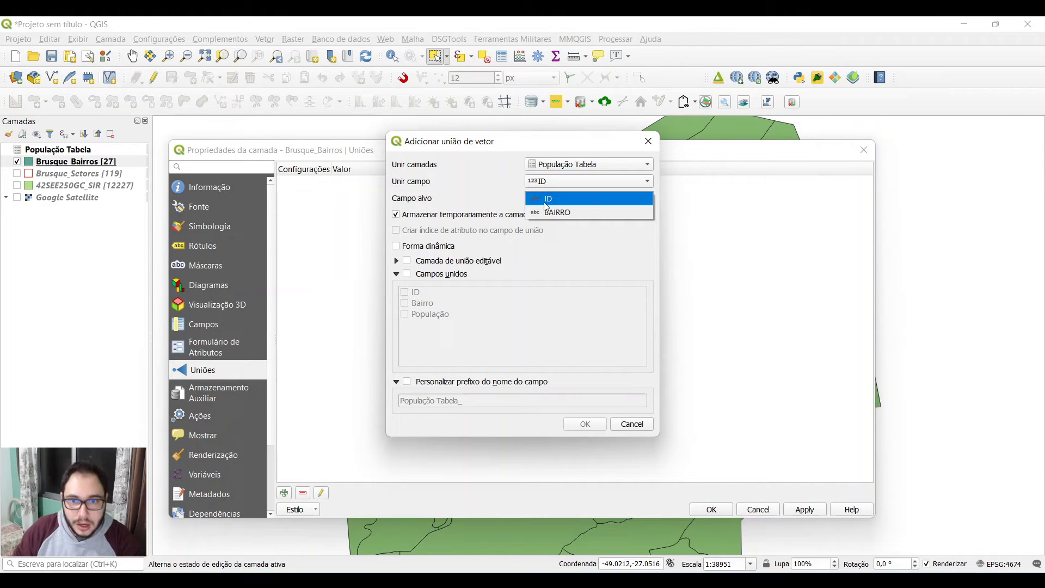
pyautogui.click(549, 183)
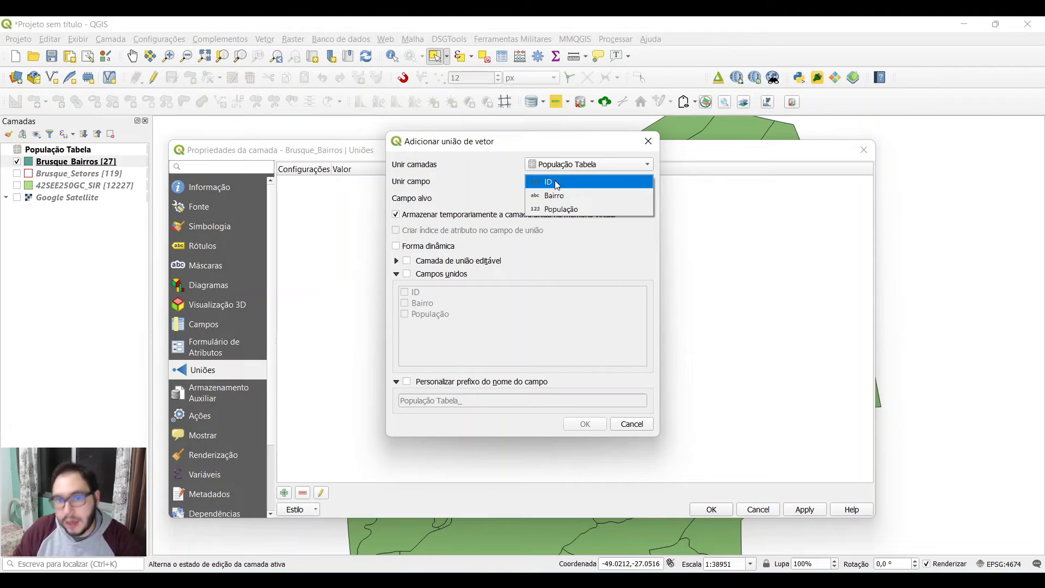
pyautogui.click(553, 182)
pyautogui.click(538, 198)
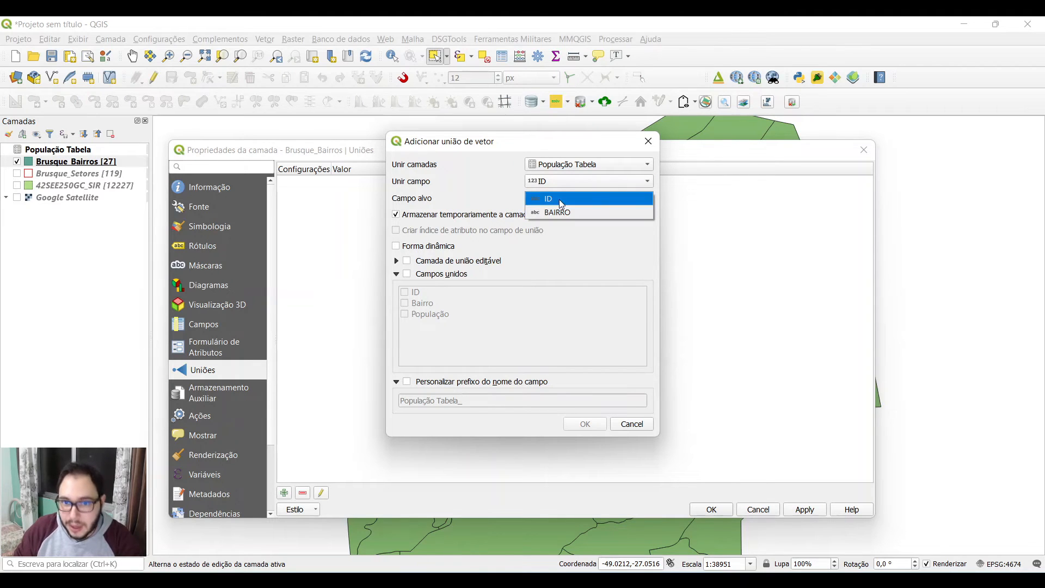
pyautogui.click(559, 199)
# Limit the joined fields to População, use an empty custom field name prefix, and confirm the join and layer properties.
pyautogui.click(406, 274)
pyautogui.click(405, 314)
pyautogui.click(407, 381)
pyautogui.moveTo(466, 400); pyautogui.dragTo(388, 399)
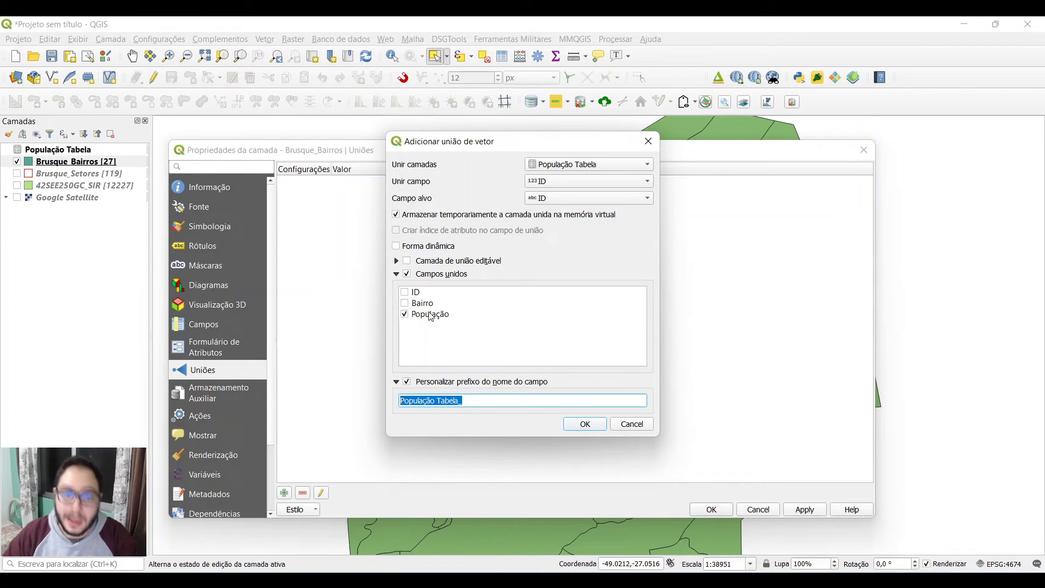
pyautogui.click(467, 400)
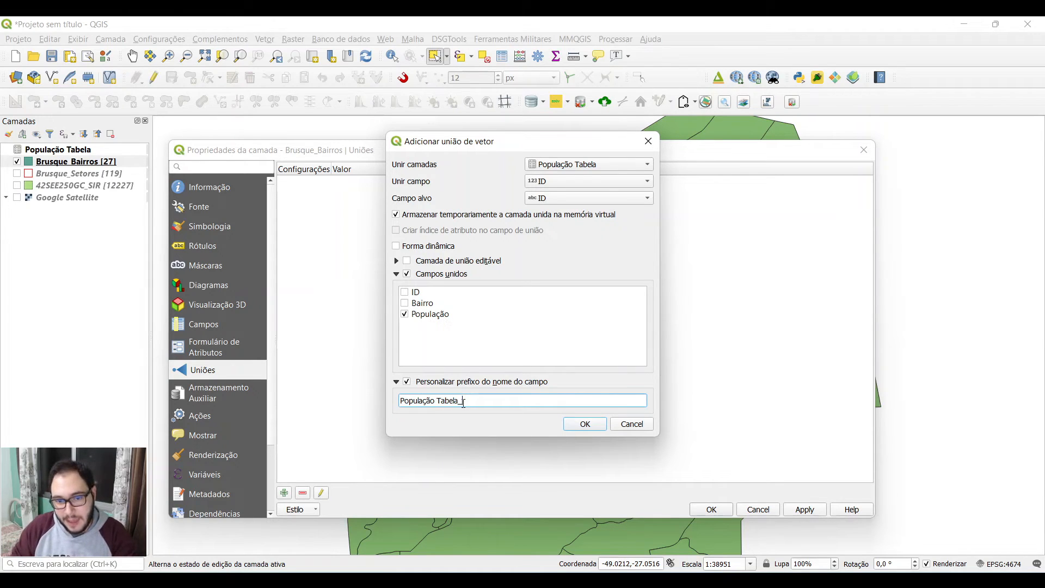
pyautogui.moveTo(464, 401); pyautogui.dragTo(395, 400)
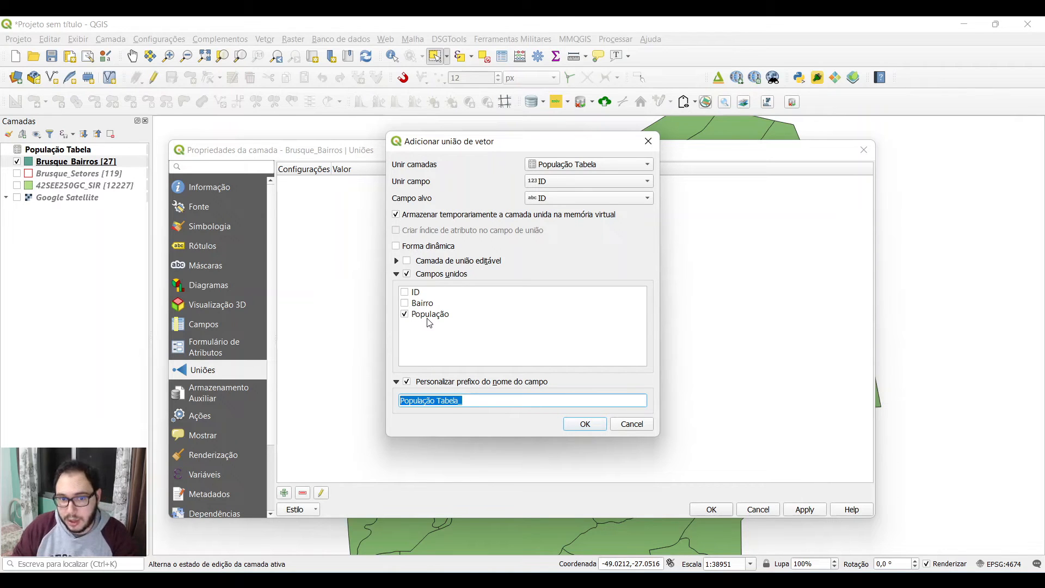
pyautogui.press('BackSpace')
pyautogui.click(579, 424)
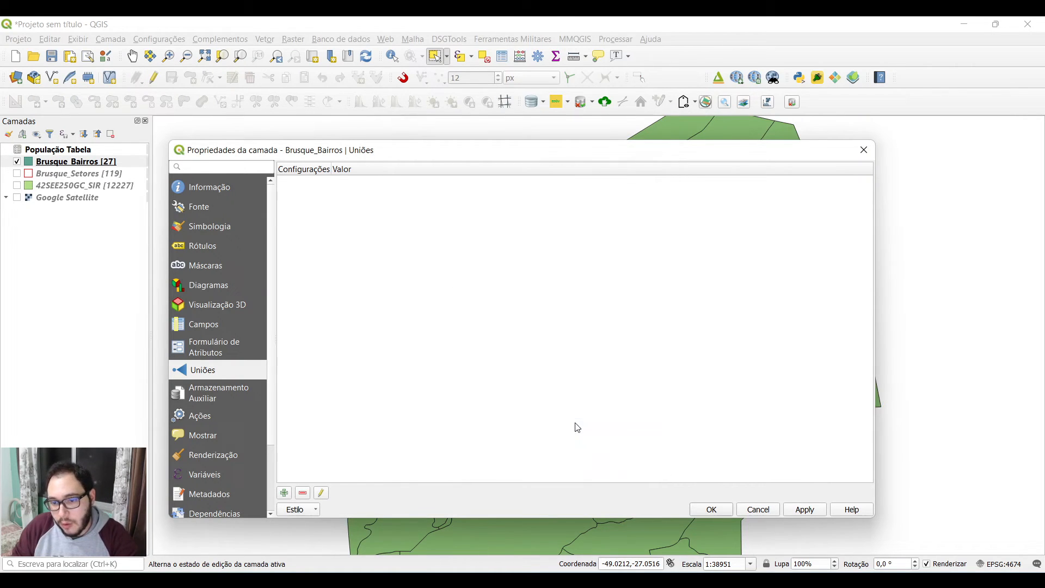
pyautogui.click(698, 511)
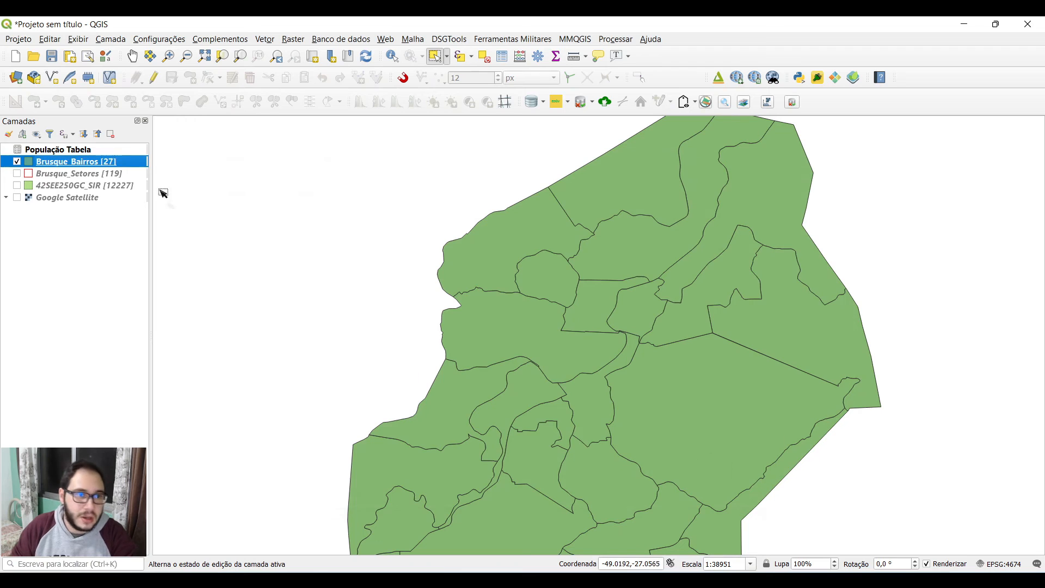
# Check the joined População column in the Brusque_Bairros attribute table in a smaller window, and close the table.
pyautogui.rightClick(115, 162)
pyautogui.click(203, 306)
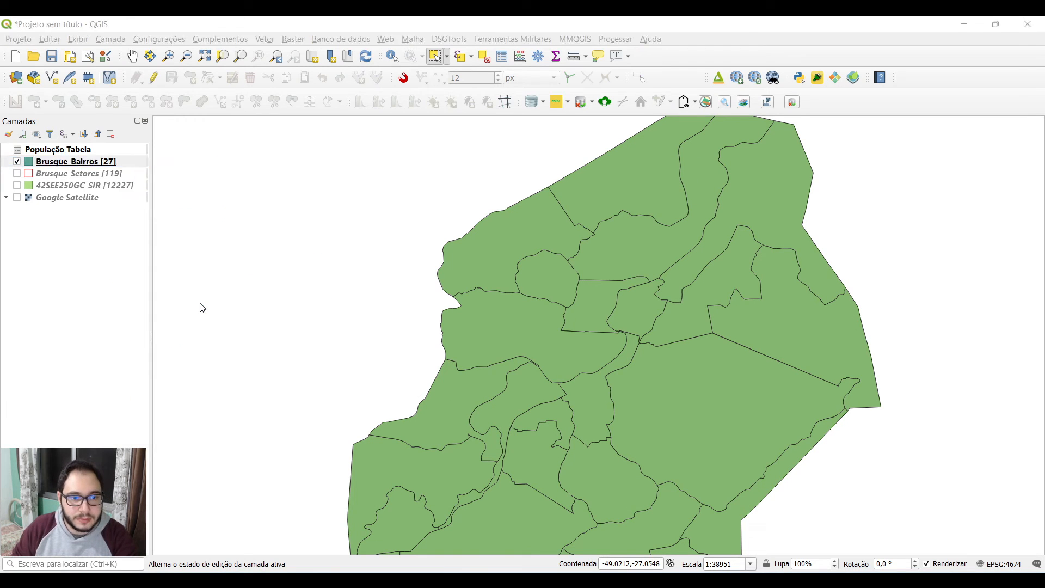
pyautogui.doubleClick(186, 28)
pyautogui.moveTo(186, 29); pyautogui.dragTo(466, 101)
pyautogui.moveTo(355, 130); pyautogui.dragTo(463, 129)
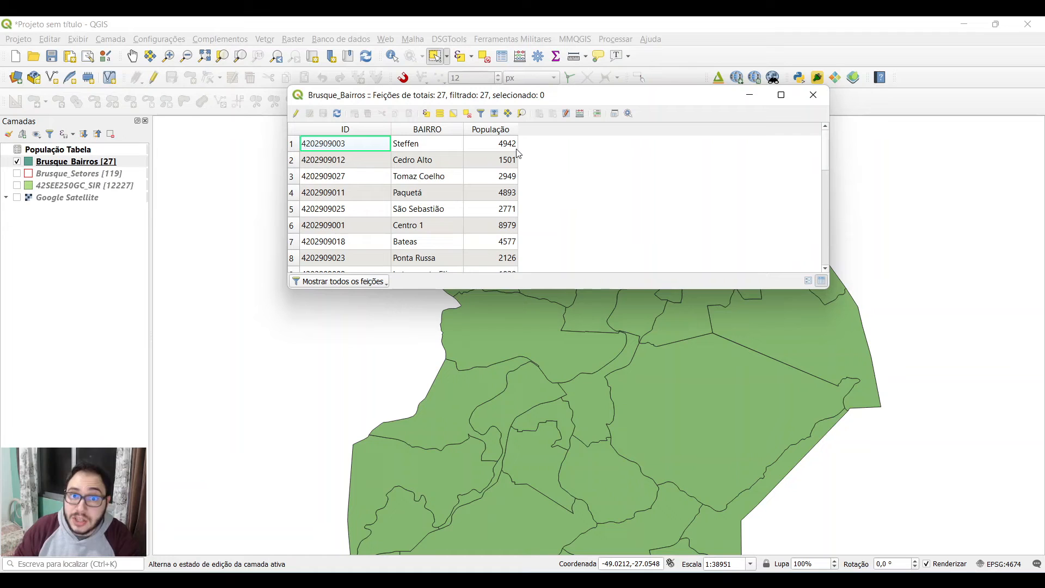
pyautogui.click(813, 94)
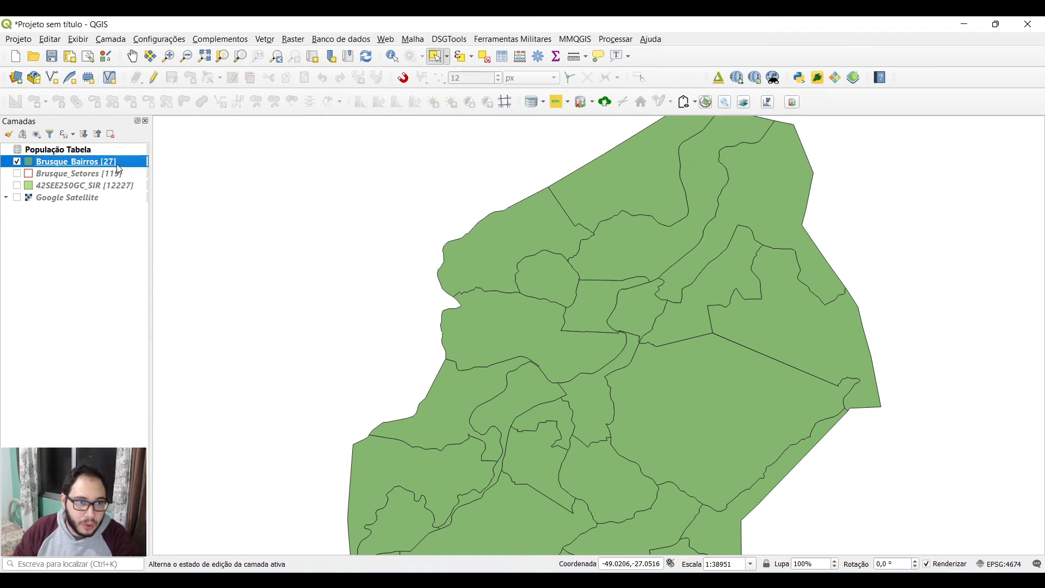
# Switch the Brusque_Bairros layer's symbology to Graduated, using the População field as the value.
pyautogui.rightClick(117, 165)
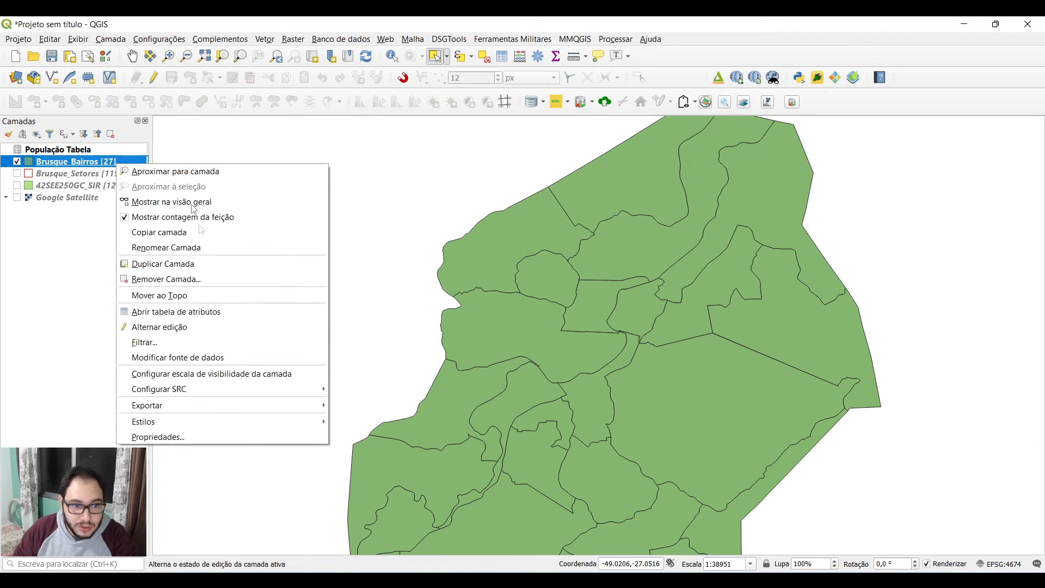
pyautogui.click(180, 437)
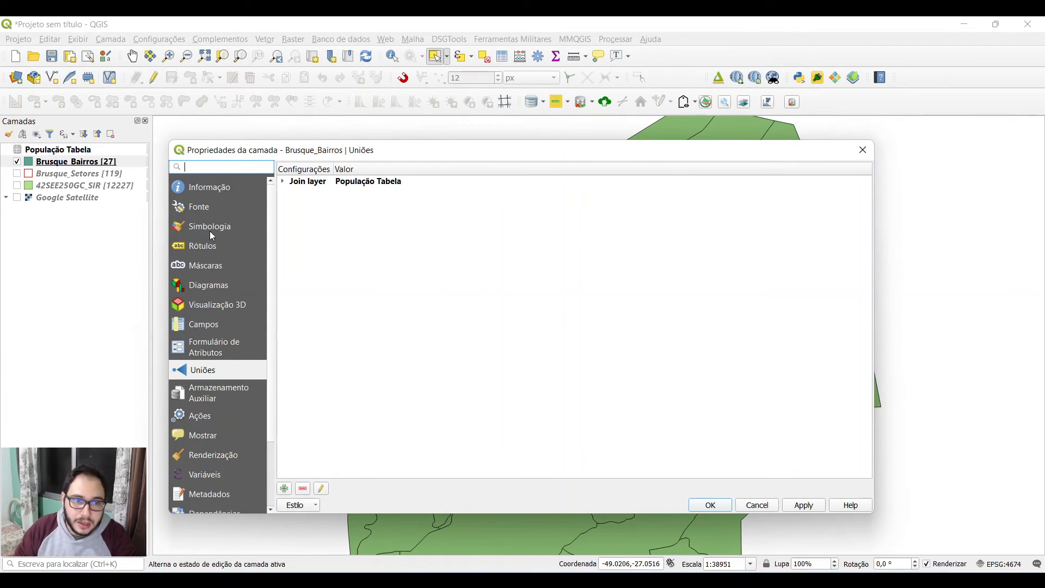
pyautogui.click(210, 231)
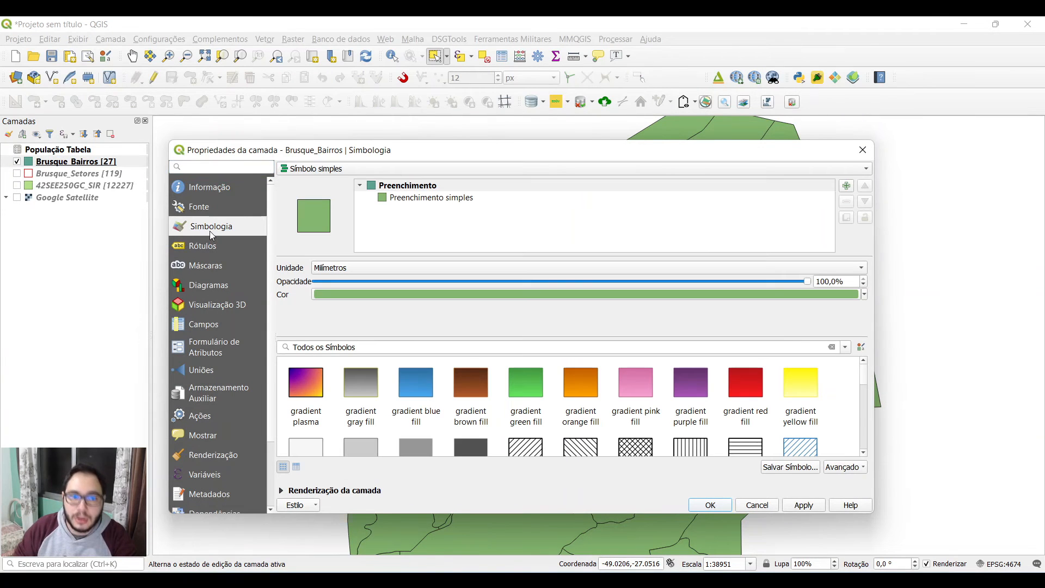
pyautogui.click(419, 171)
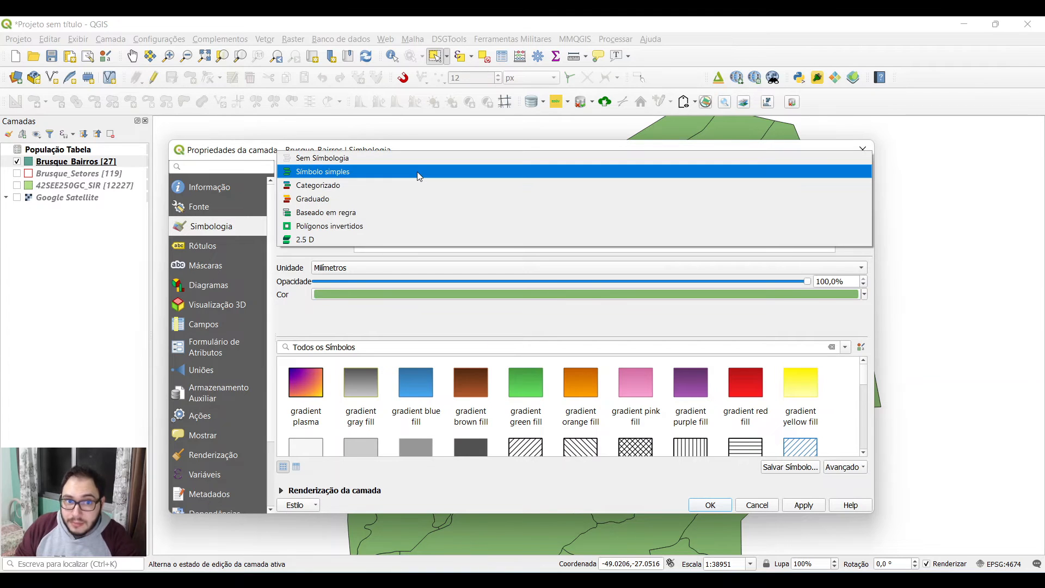
pyautogui.click(384, 201)
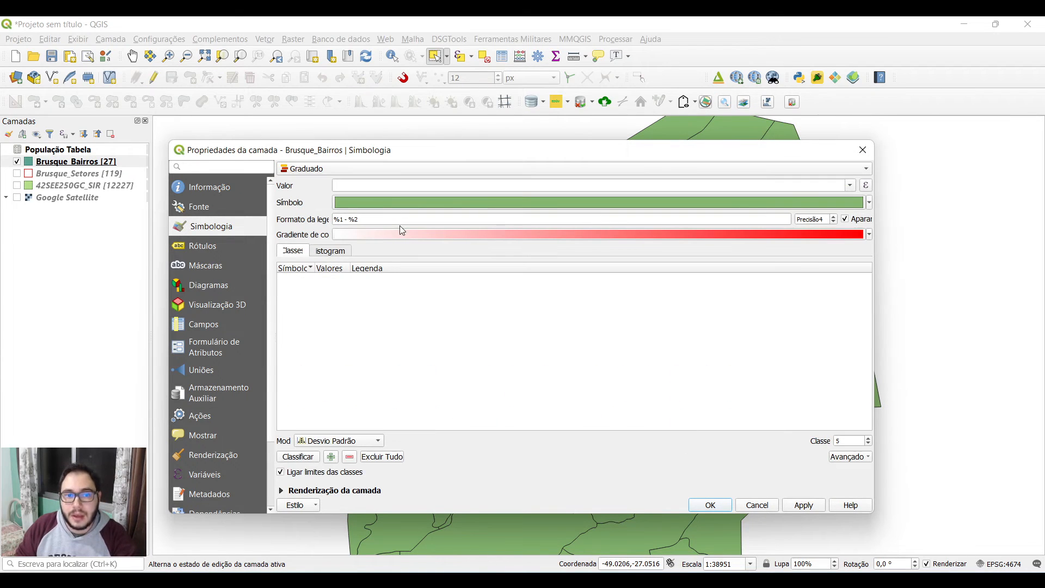
pyautogui.click(850, 186)
pyautogui.click(352, 199)
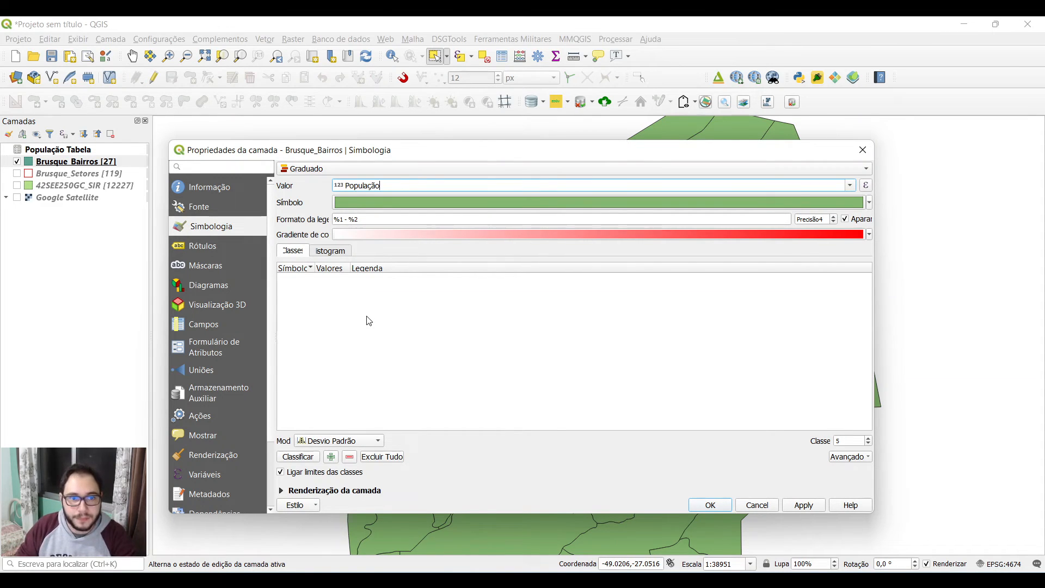
# Classify the population by Natural Breaks (Jenks) and choose a yellow-to-brown colour ramp.
pyautogui.click(317, 441)
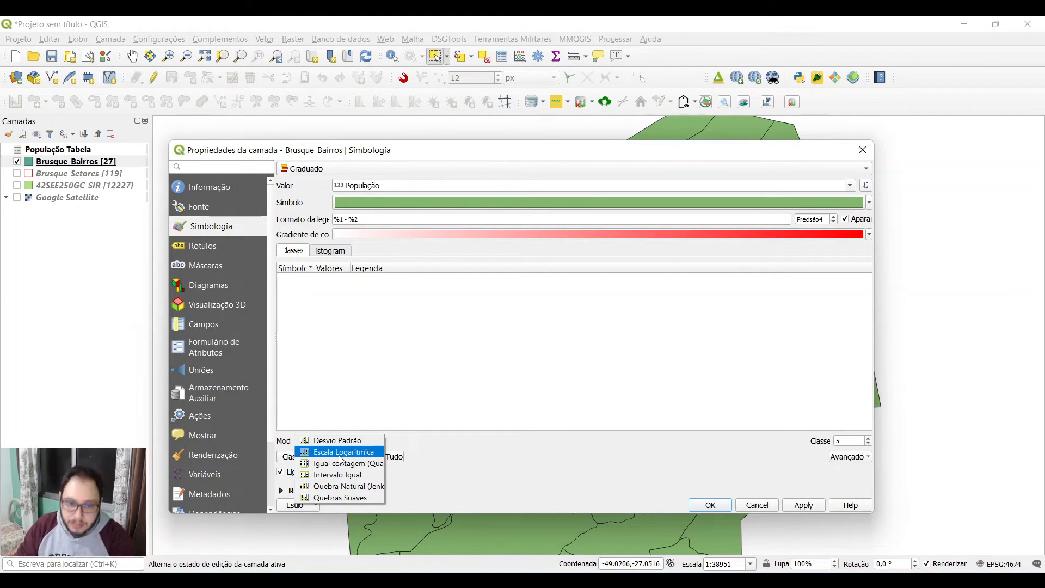
pyautogui.click(347, 486)
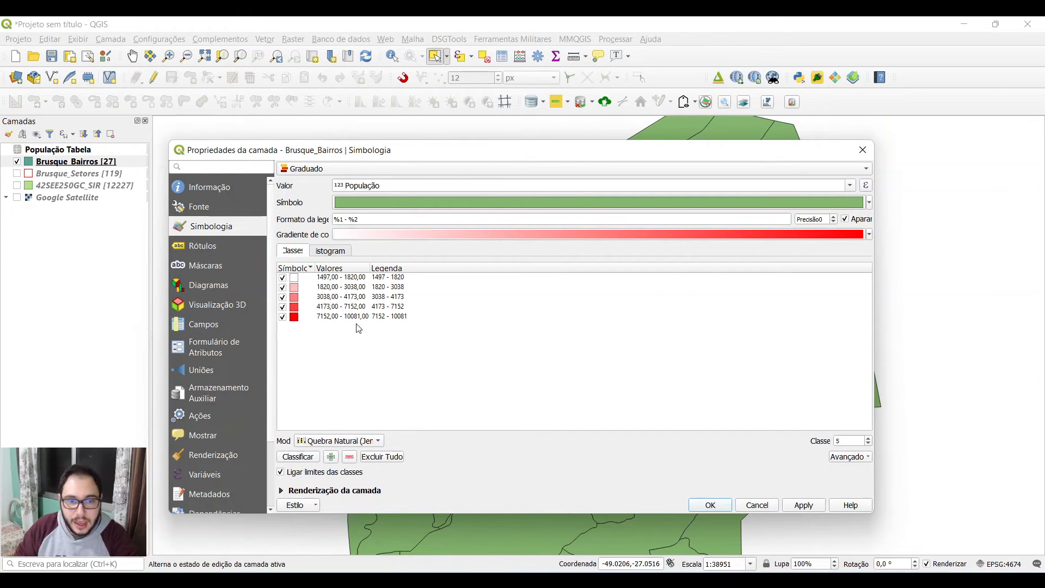
pyautogui.click(574, 232)
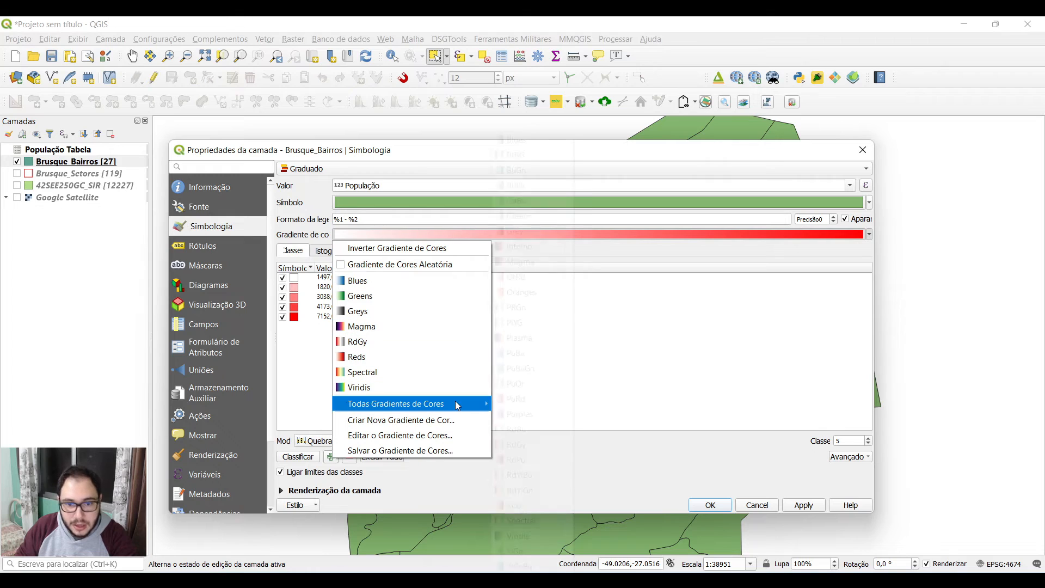
pyautogui.moveTo(455, 400)
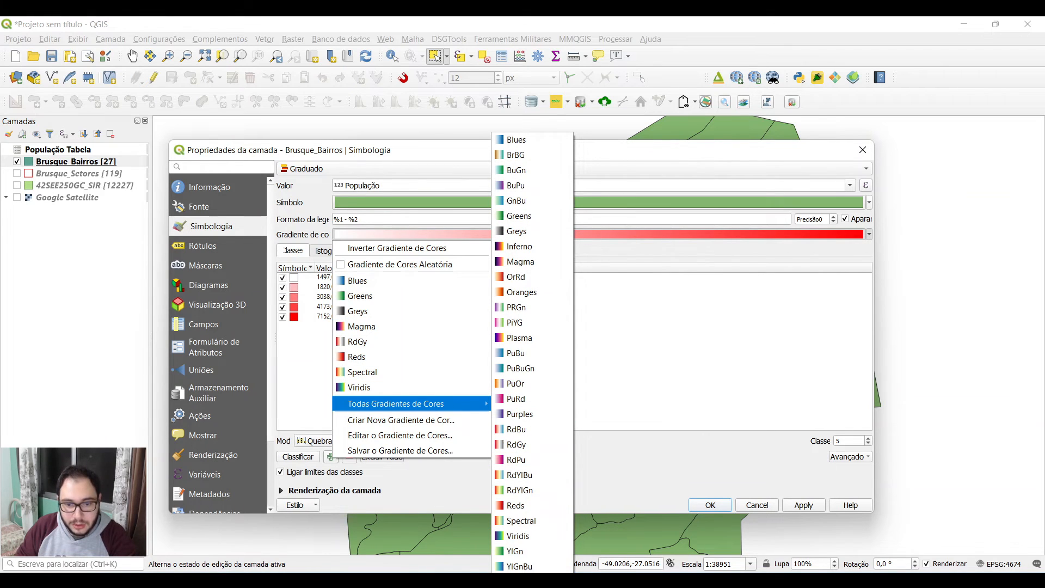
pyautogui.click(523, 566)
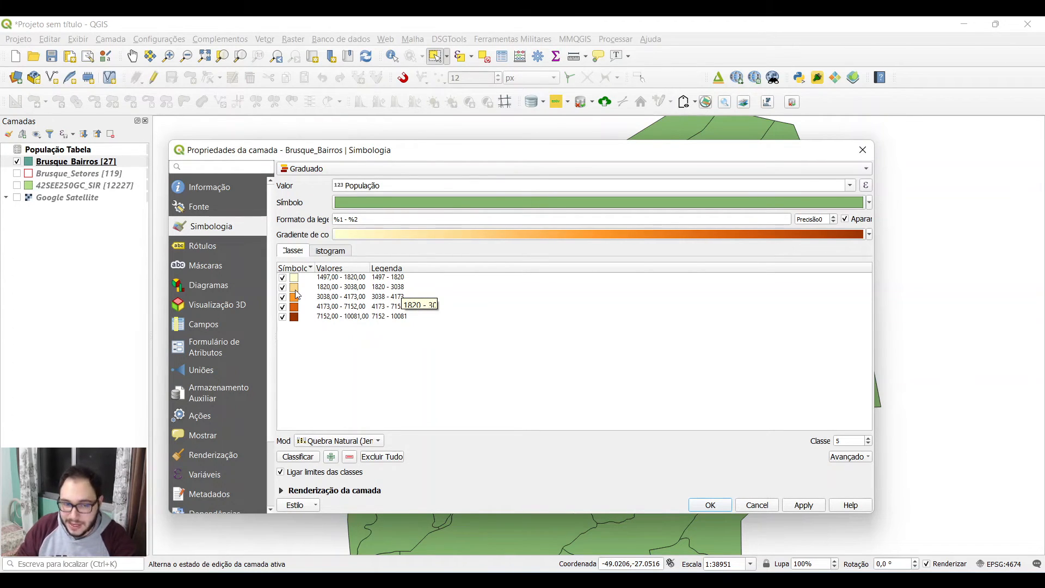
pyautogui.click(355, 442)
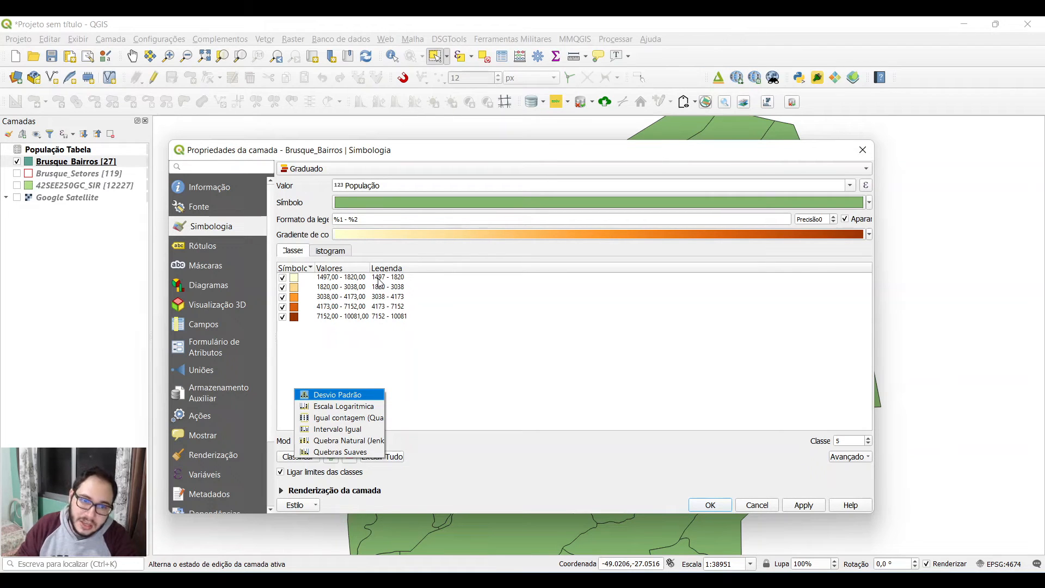
pyautogui.doubleClick(332, 282)
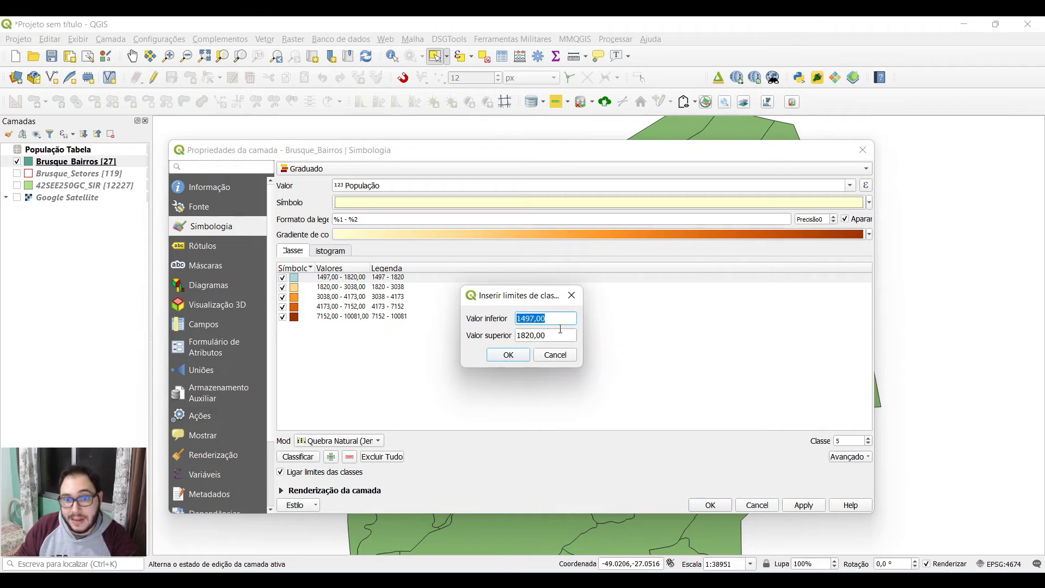
pyautogui.press('Tab')
pyautogui.click(571, 295)
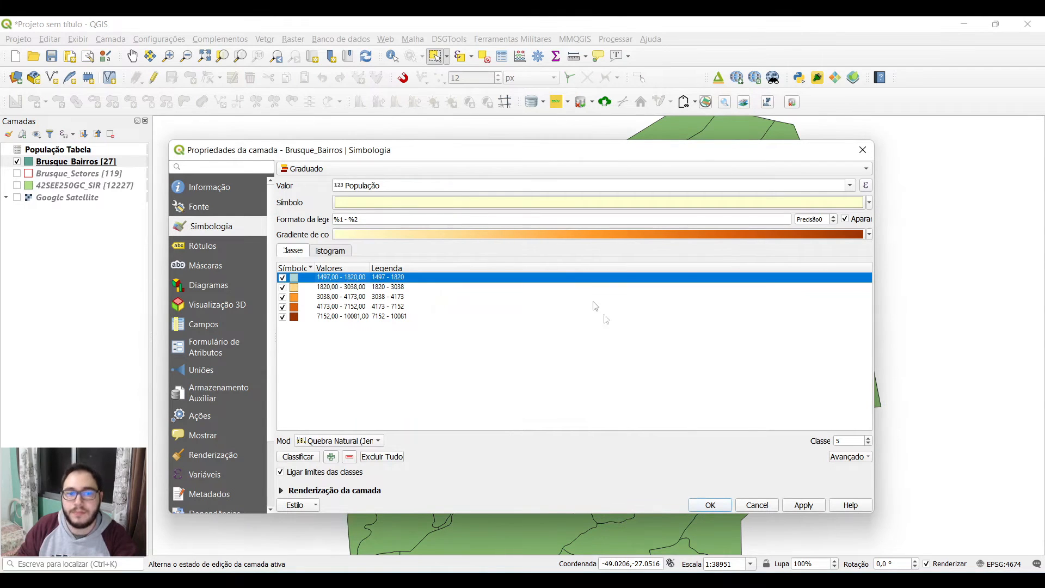
# Apply and confirm the graduated style, and view all the neighbourhoods on the map.
pyautogui.click(799, 506)
pyautogui.click(711, 505)
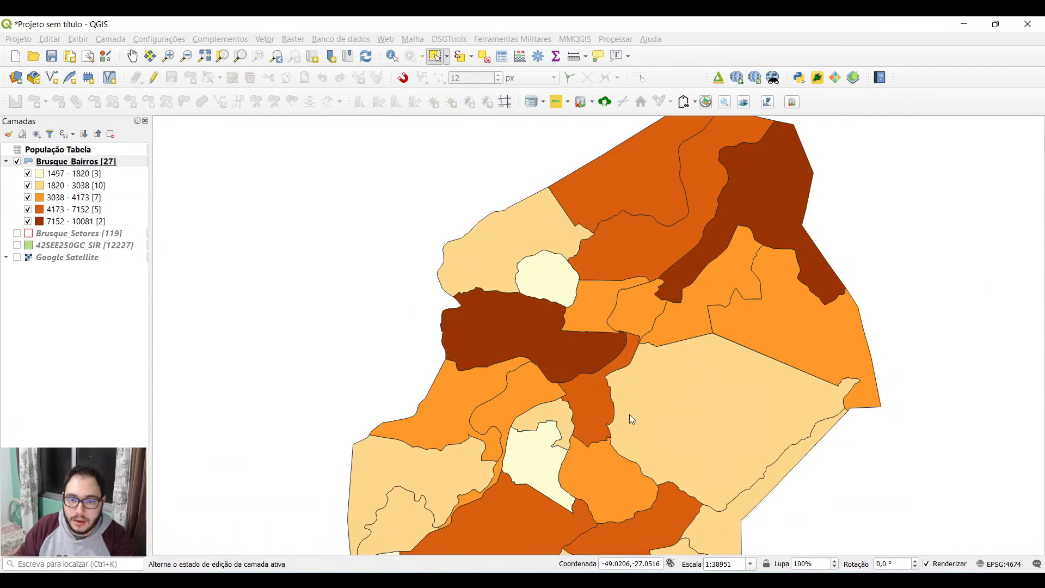
pyautogui.scroll(-1, 632, 417)
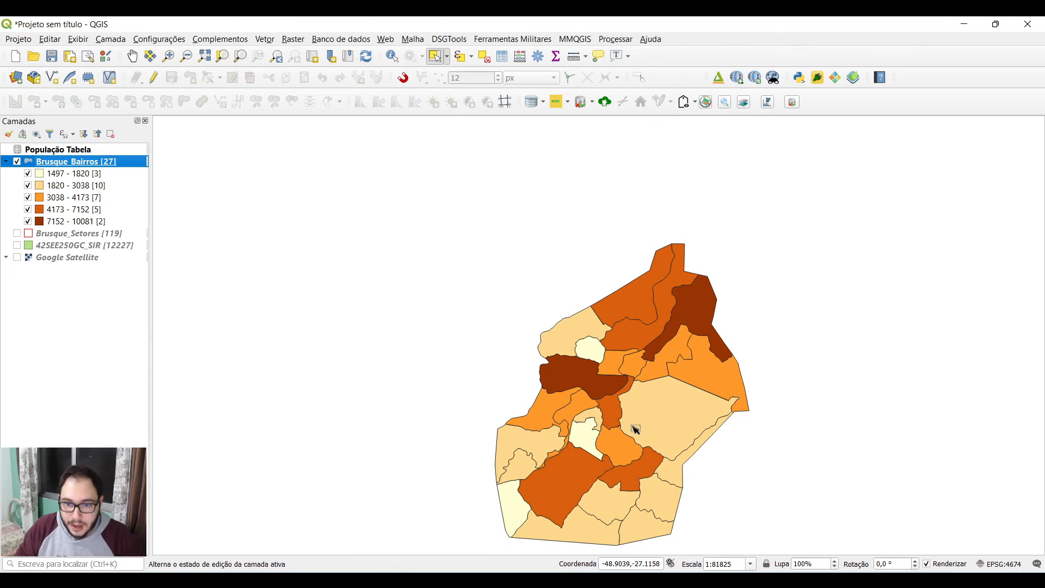
pyautogui.scroll(1, 607, 344)
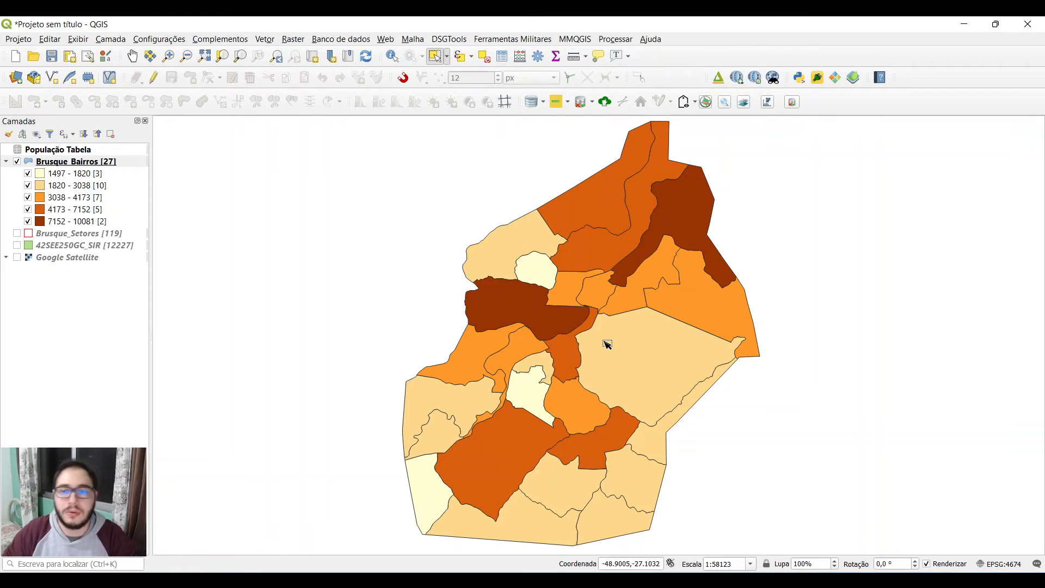
pyautogui.rightClick(122, 162)
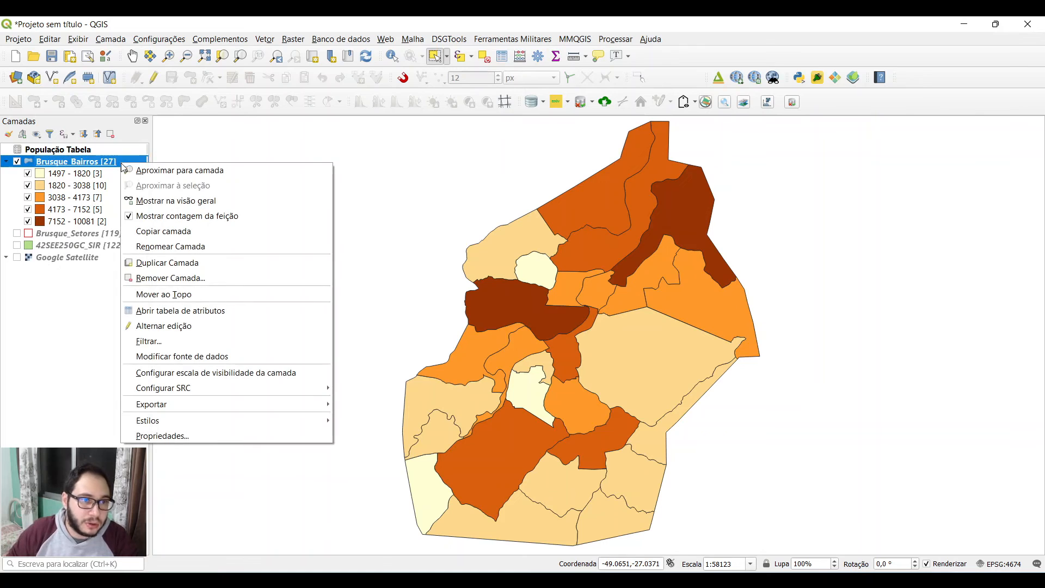
pyautogui.click(55, 342)
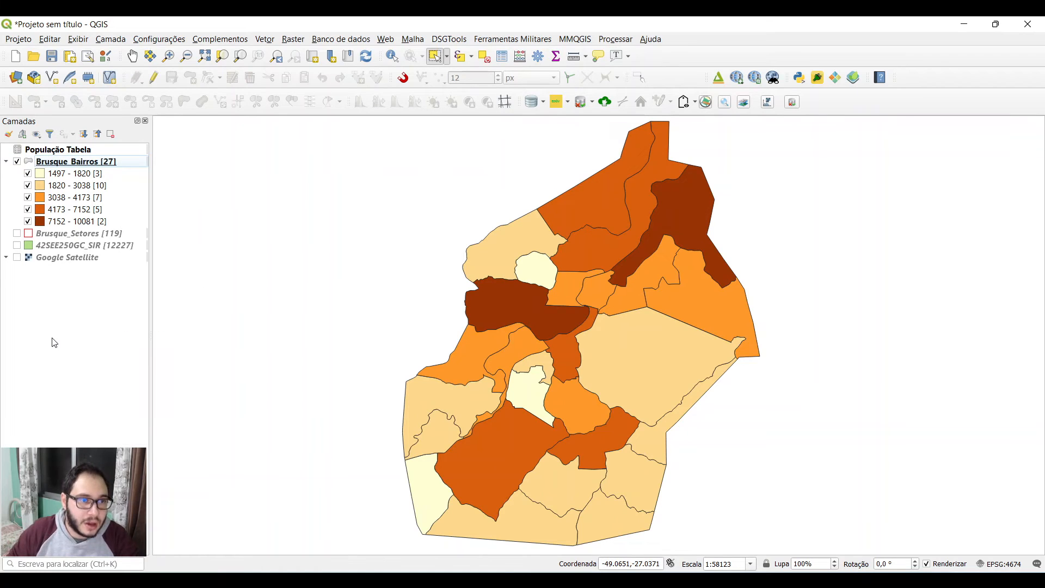
pyautogui.rightClick(82, 161)
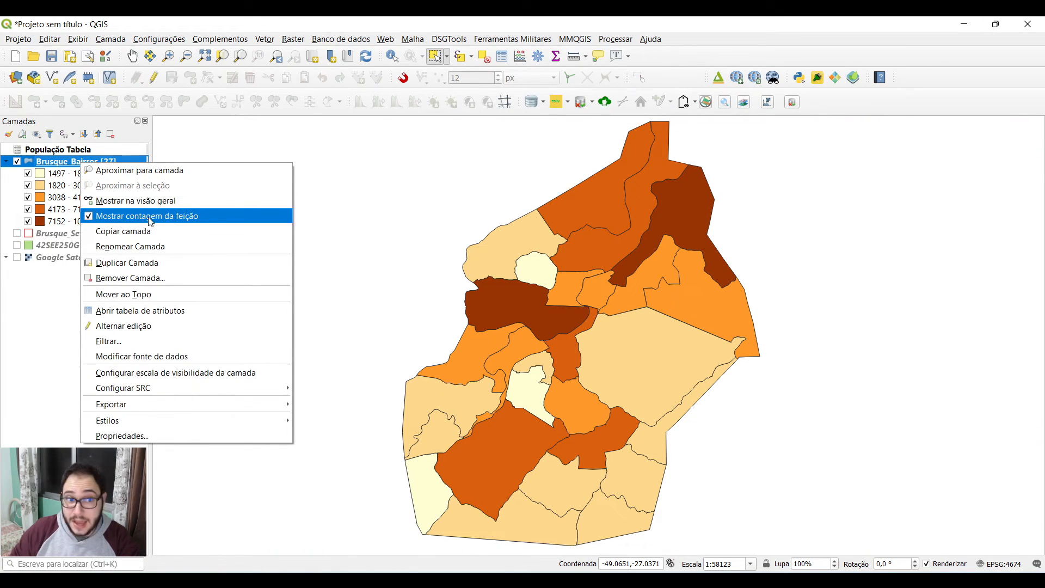
pyautogui.click(11, 319)
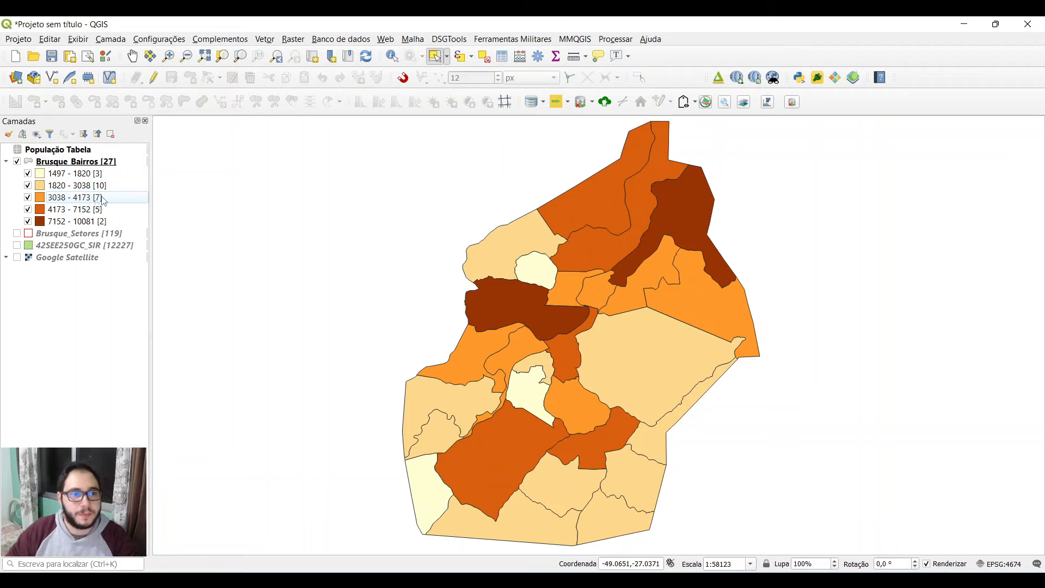
# Label the Brusque_Bairros neighbourhoods with the BAIRRO field and check the names across the map.
pyautogui.rightClick(106, 161)
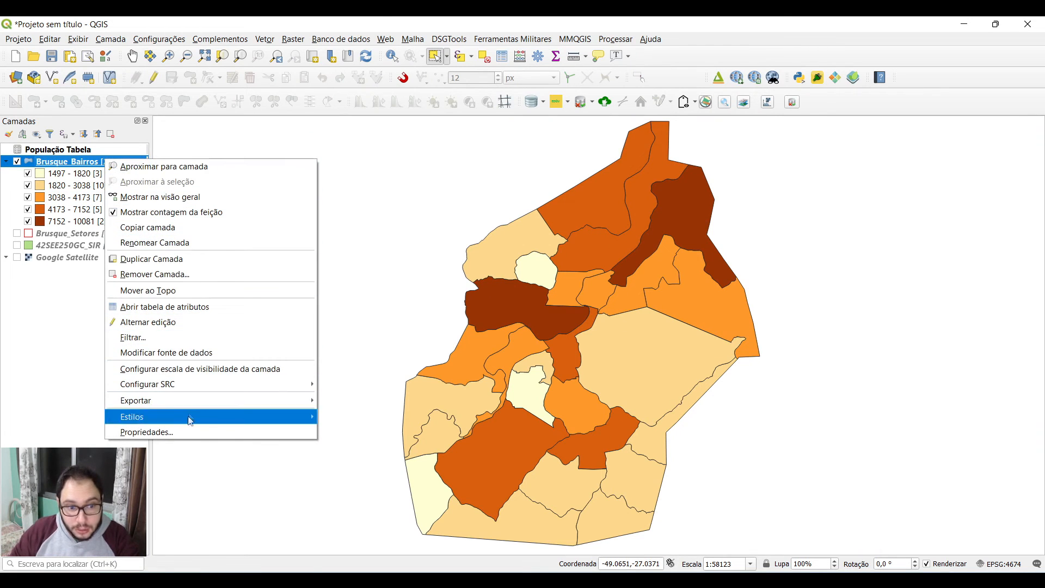
pyautogui.click(182, 431)
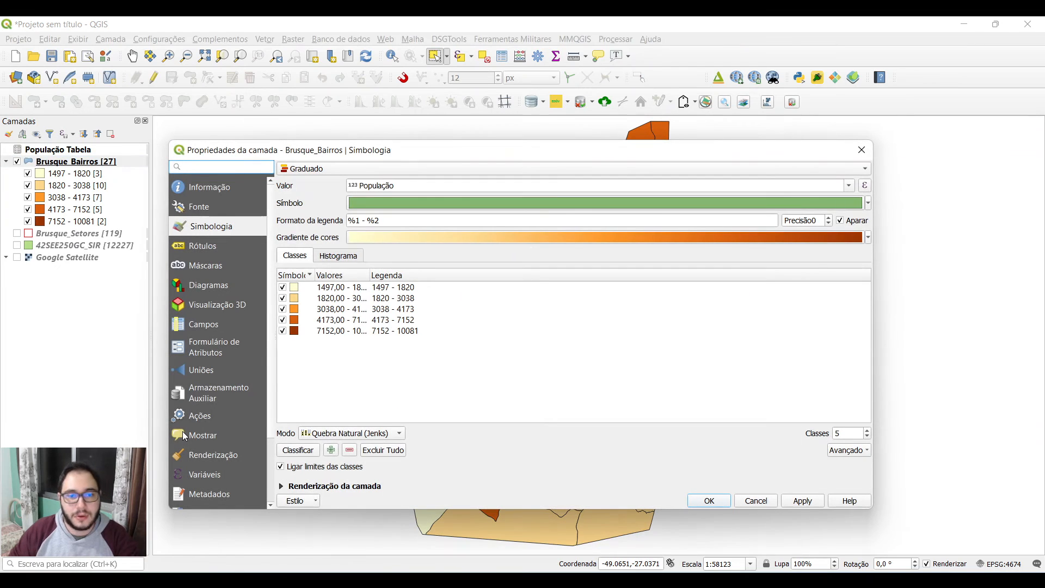
pyautogui.click(199, 249)
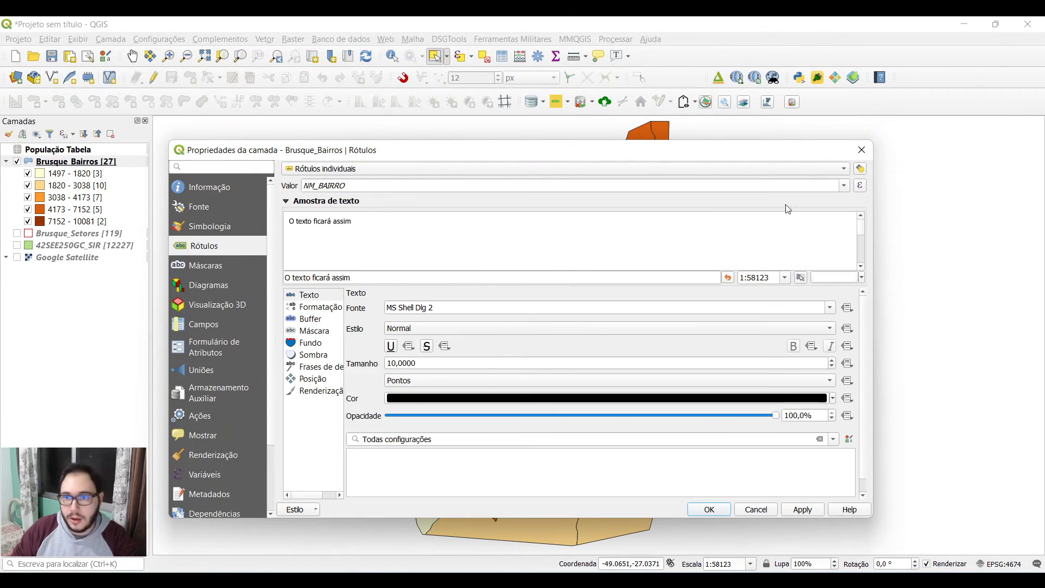
pyautogui.click(845, 186)
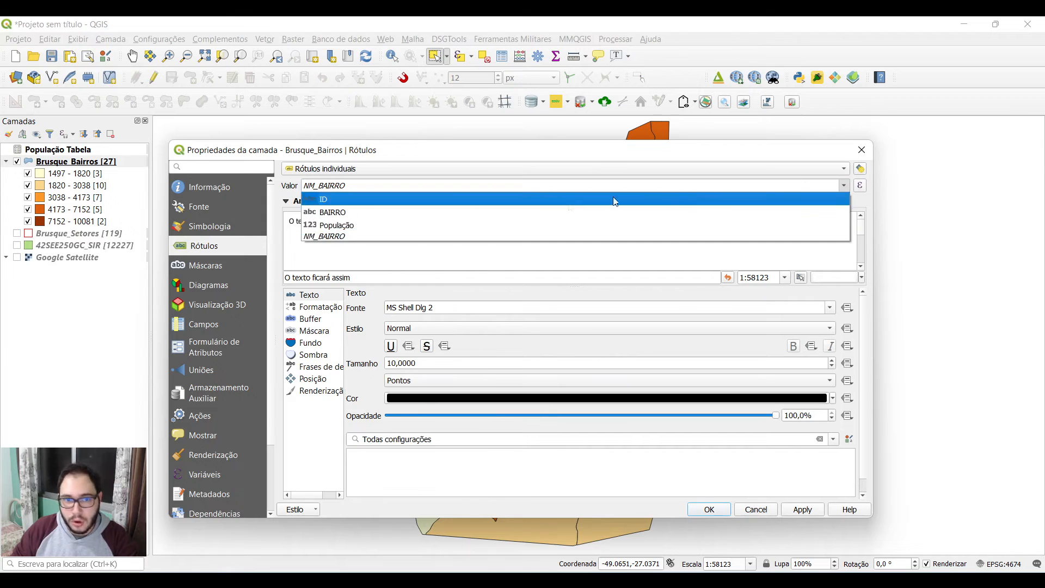
pyautogui.click(463, 217)
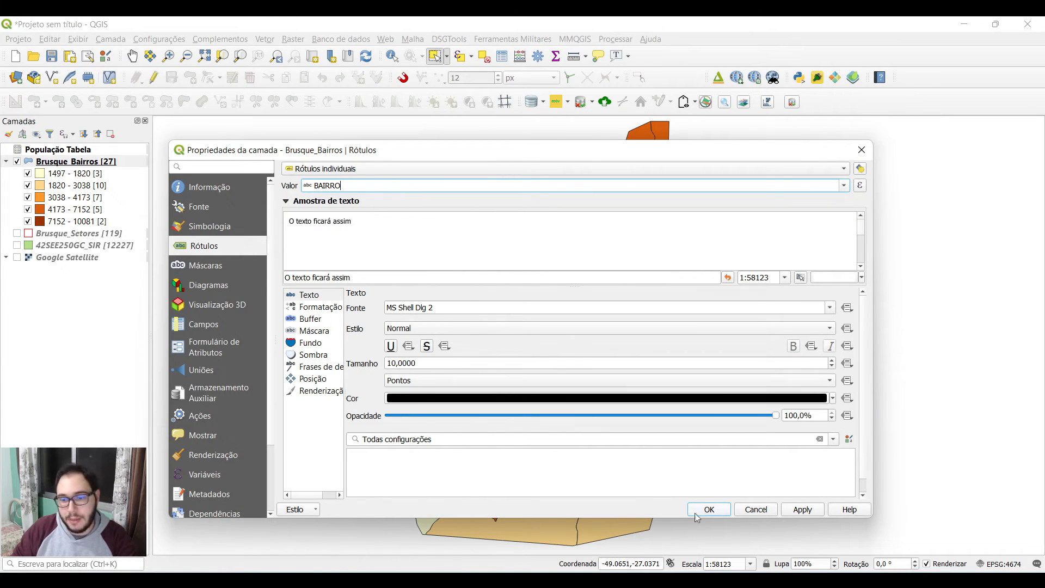
pyautogui.click(718, 511)
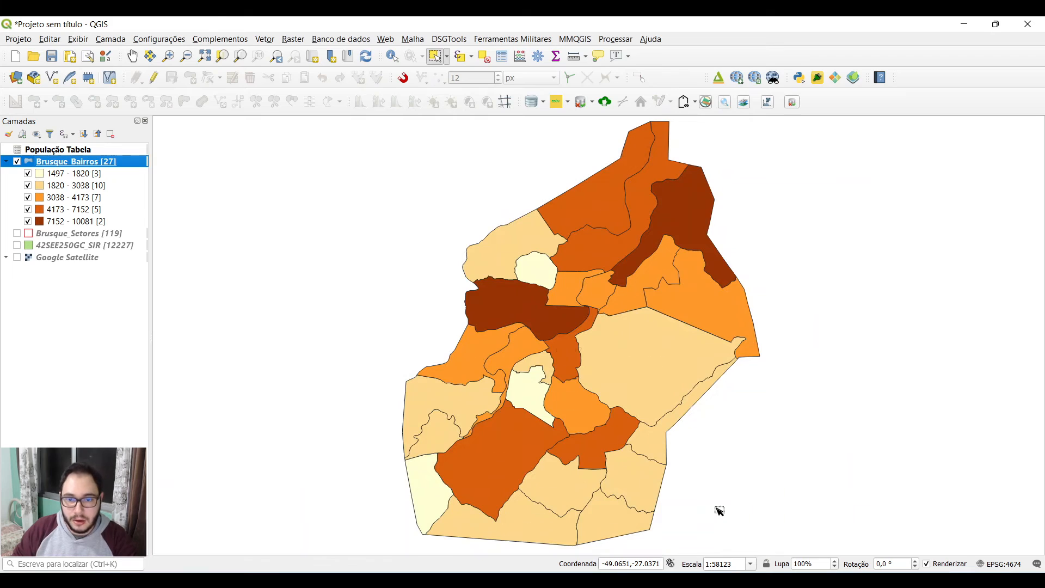
pyautogui.scroll(1, 651, 384)
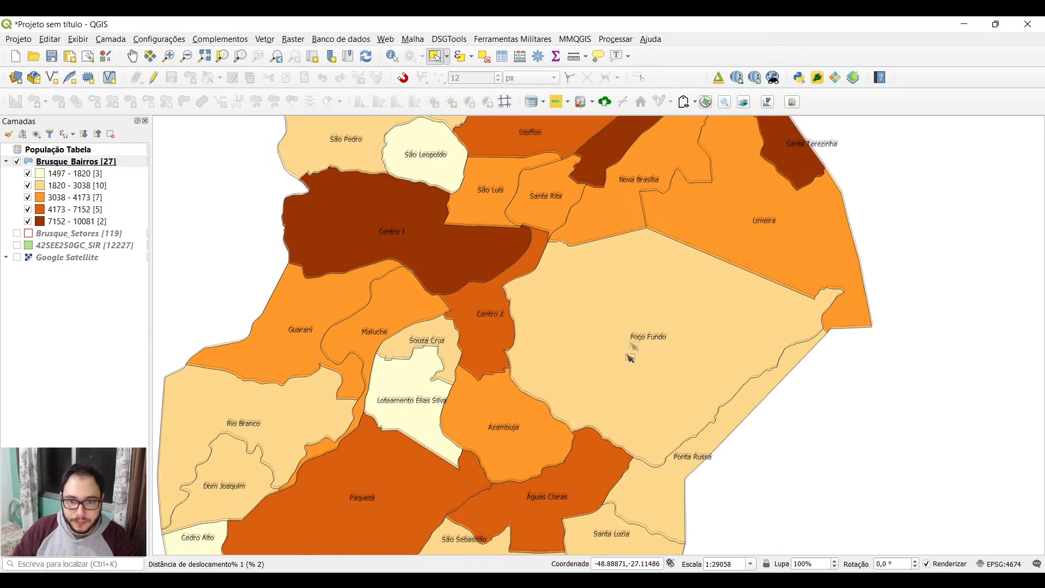
pyautogui.moveTo(625, 361); pyautogui.dragTo(658, 246)
pyautogui.moveTo(669, 378); pyautogui.dragTo(700, 275)
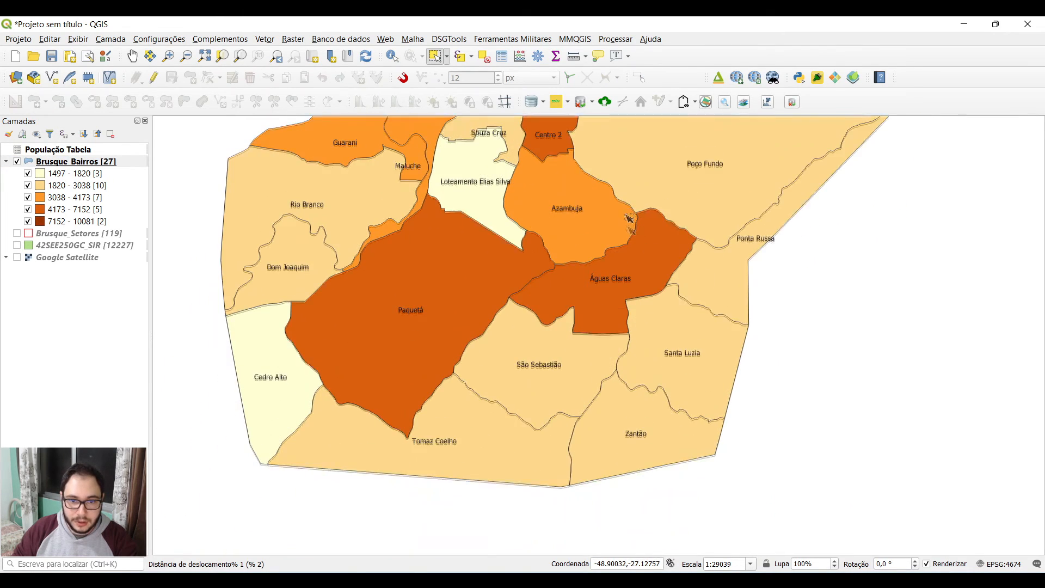
pyautogui.moveTo(626, 217); pyautogui.dragTo(655, 385)
pyautogui.moveTo(683, 279); pyautogui.dragTo(649, 487)
pyautogui.moveTo(676, 303); pyautogui.dragTo(653, 367)
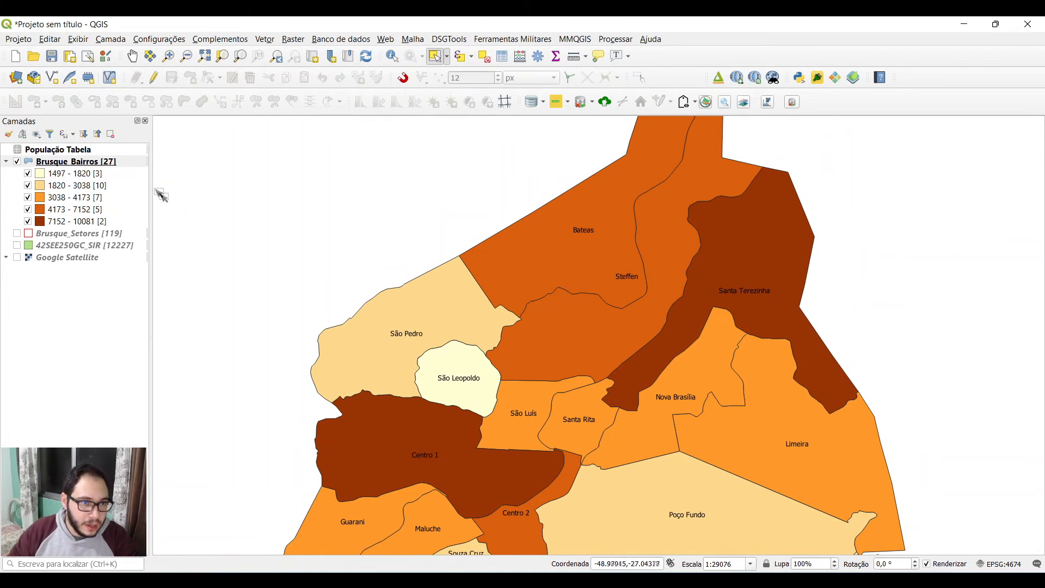
# Duplicate the styled and labelled Brusque_Bairros layer.
pyautogui.click(103, 163)
pyautogui.rightClick(104, 166)
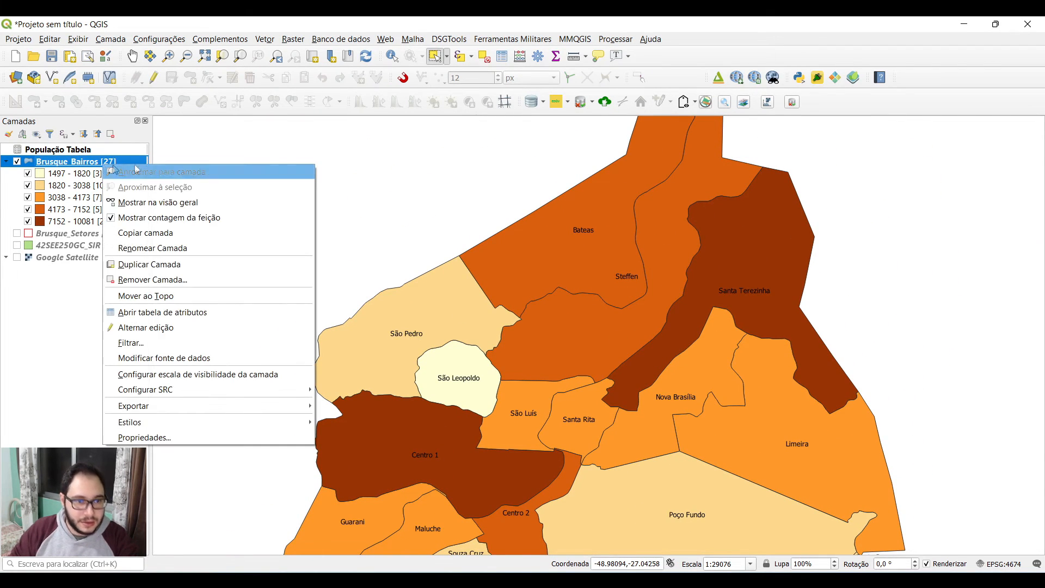
pyautogui.click(156, 265)
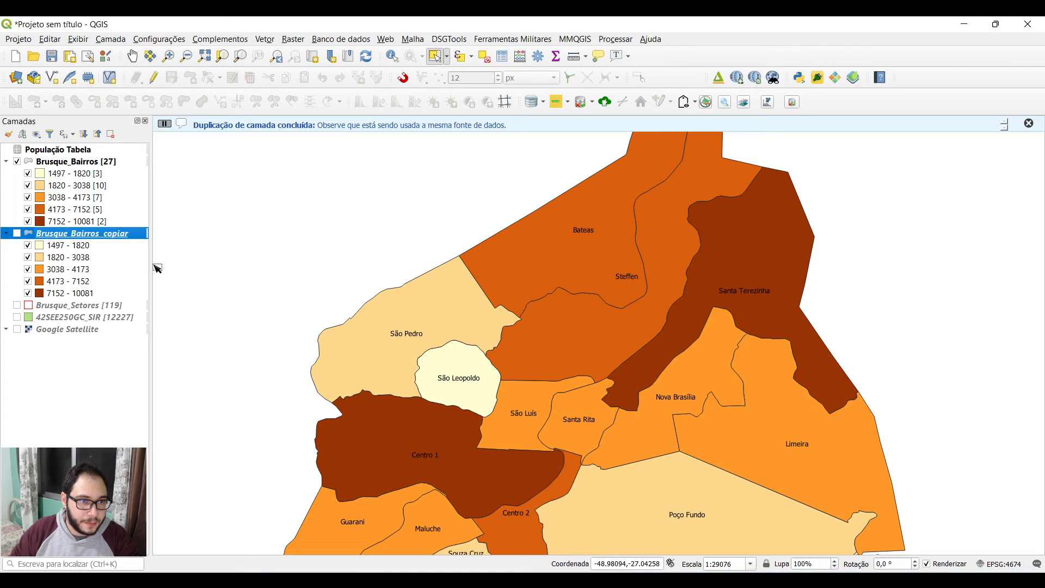
# Rename the original Brusque_Bairros layer as Brusque_Bairros_Jenks.
pyautogui.click(87, 163)
pyautogui.click(87, 162)
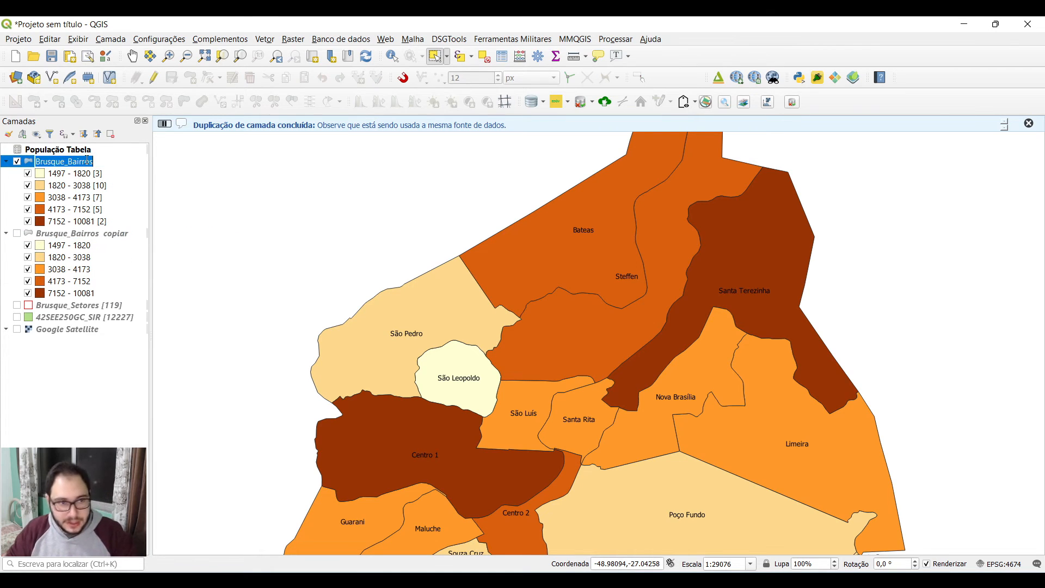
pyautogui.press('End')
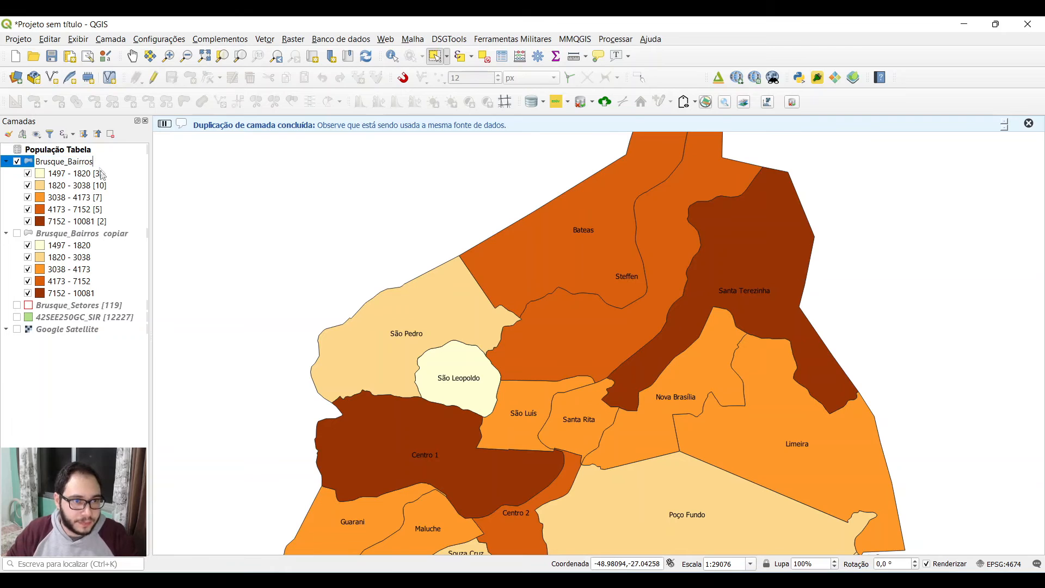
pyautogui.write('_Jenks')
pyautogui.press('Return')
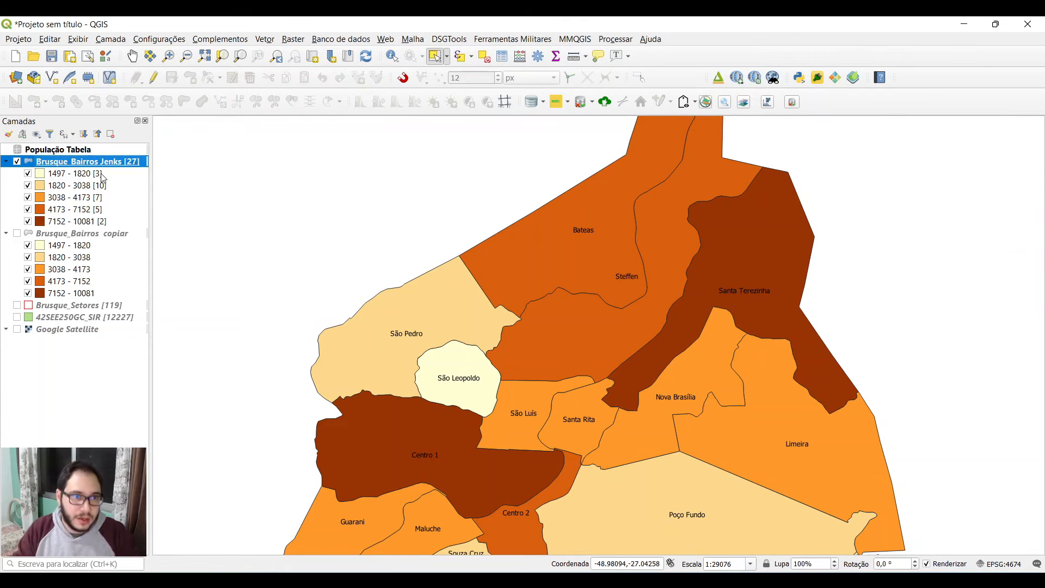
# Reclassify the duplicated Brusque_Bairros layer's População symbology with the Igual contagem (Quartil) mode in 5 classes and apply it.
pyautogui.click(90, 238)
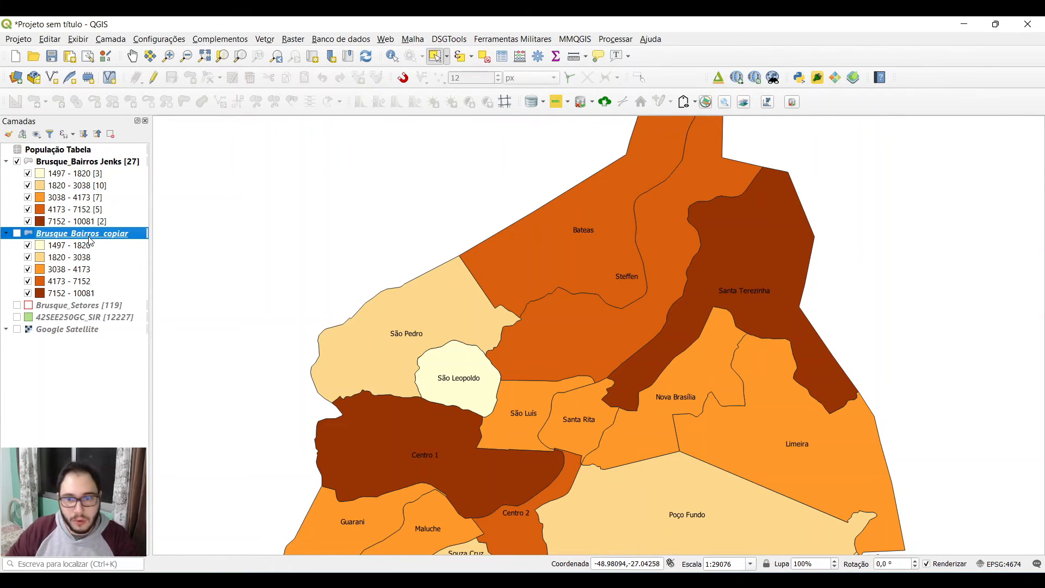
pyautogui.doubleClick(89, 238)
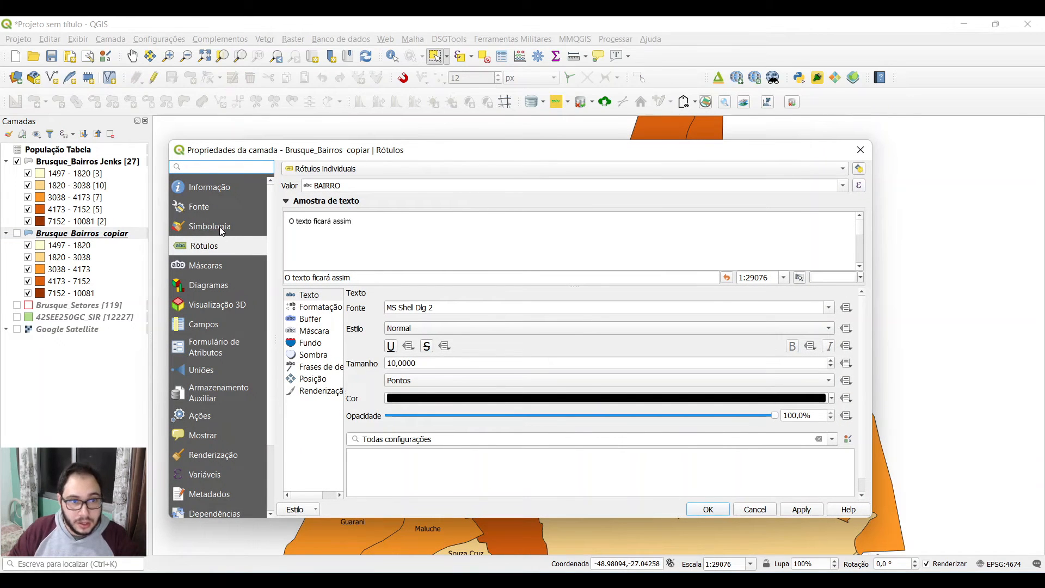
pyautogui.click(341, 169)
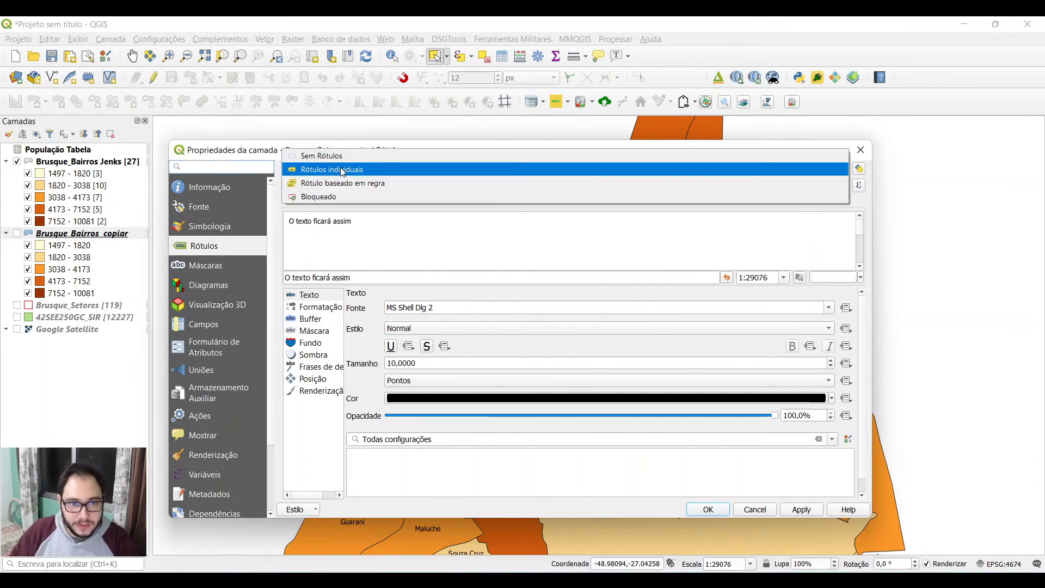
pyautogui.click(343, 171)
pyautogui.click(234, 227)
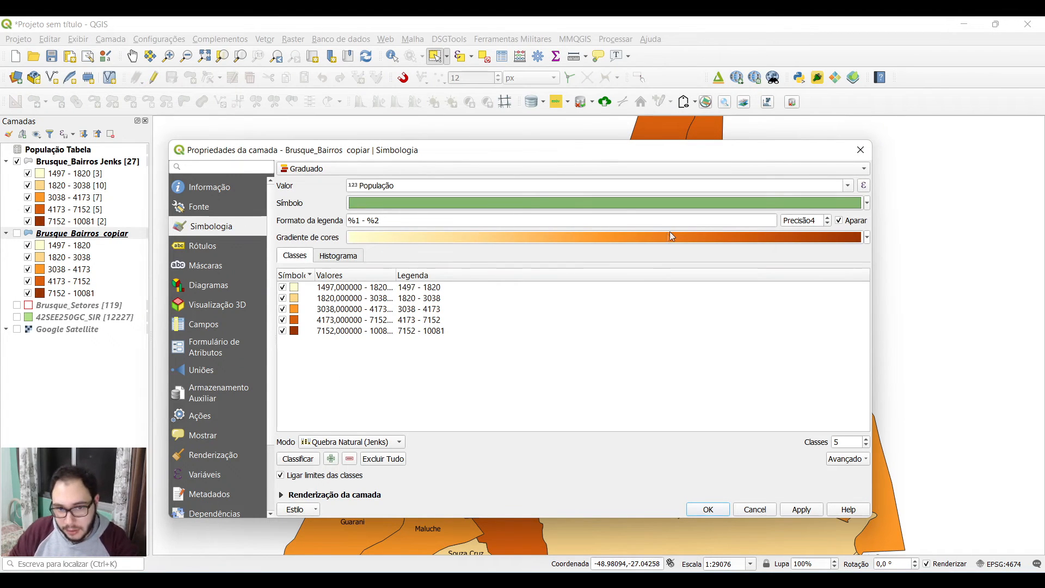
pyautogui.click(344, 442)
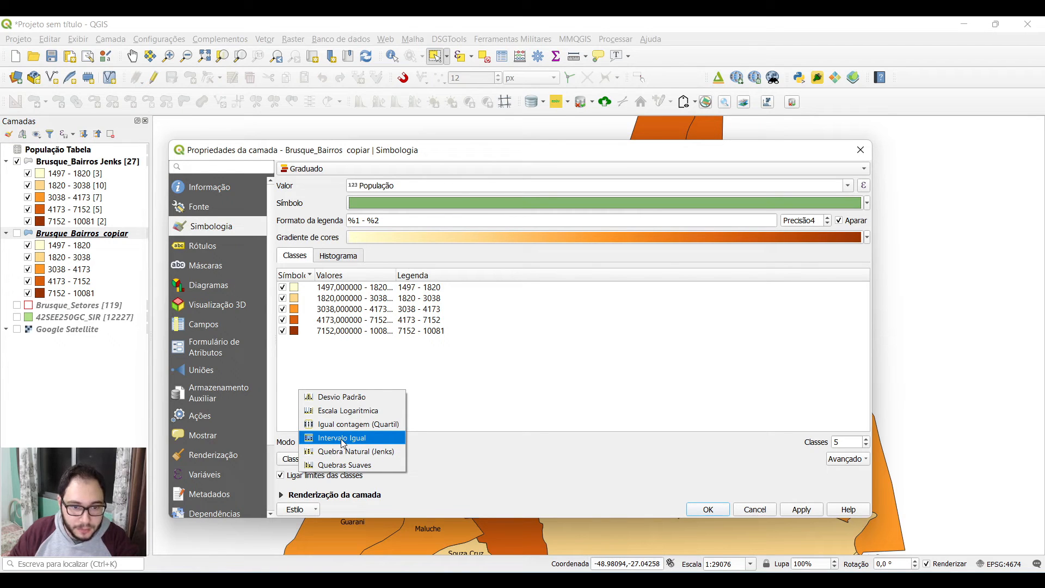
pyautogui.click(341, 439)
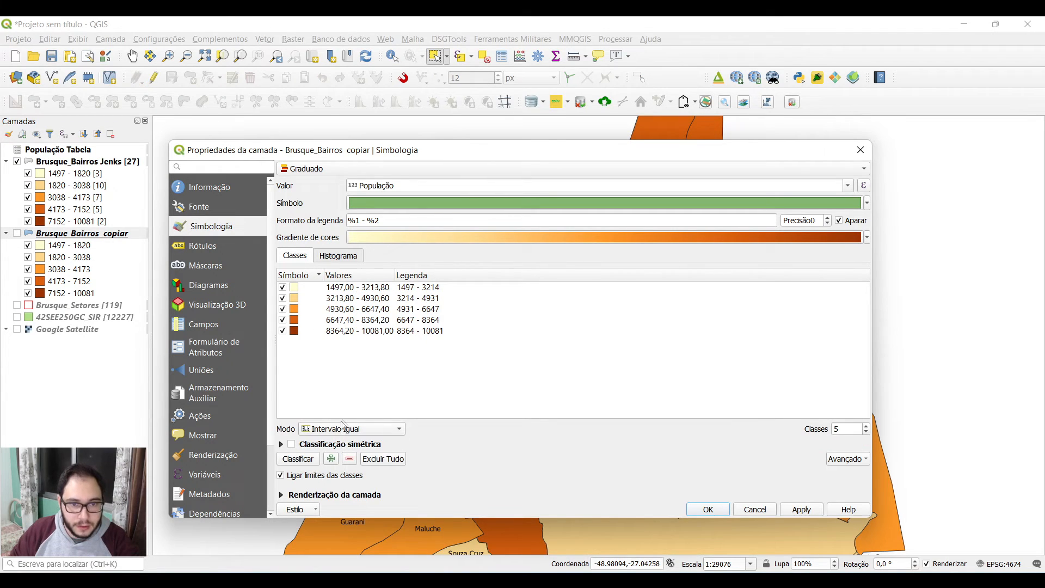
pyautogui.click(354, 433)
pyautogui.click(360, 414)
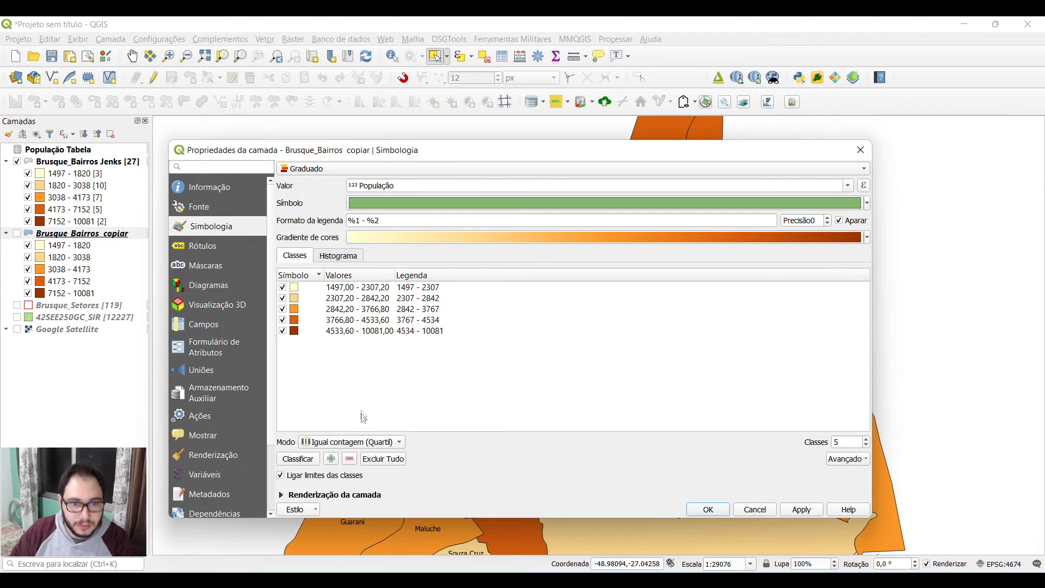
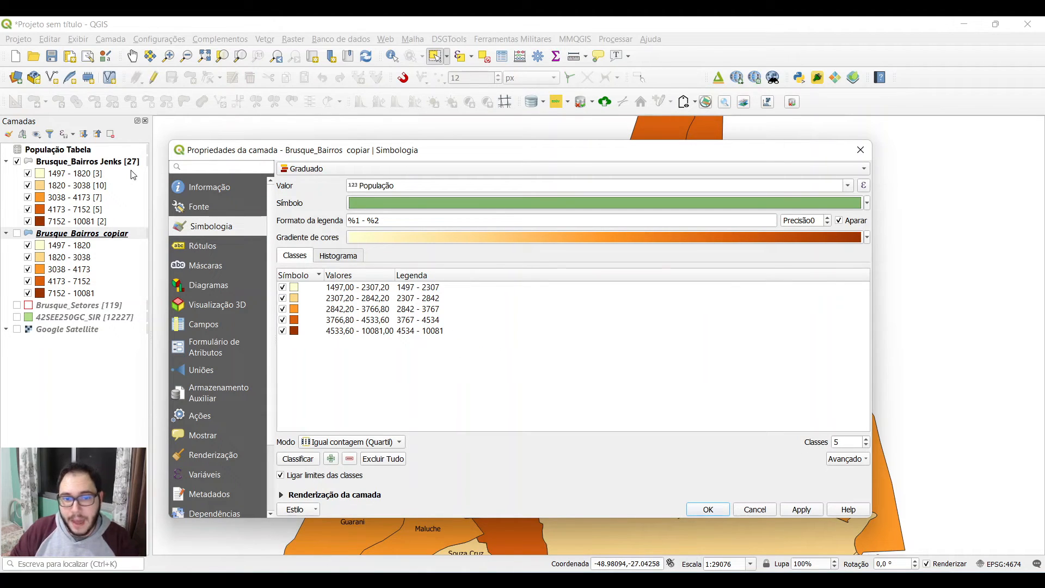
pyautogui.moveTo(843, 442); pyautogui.dragTo(821, 442)
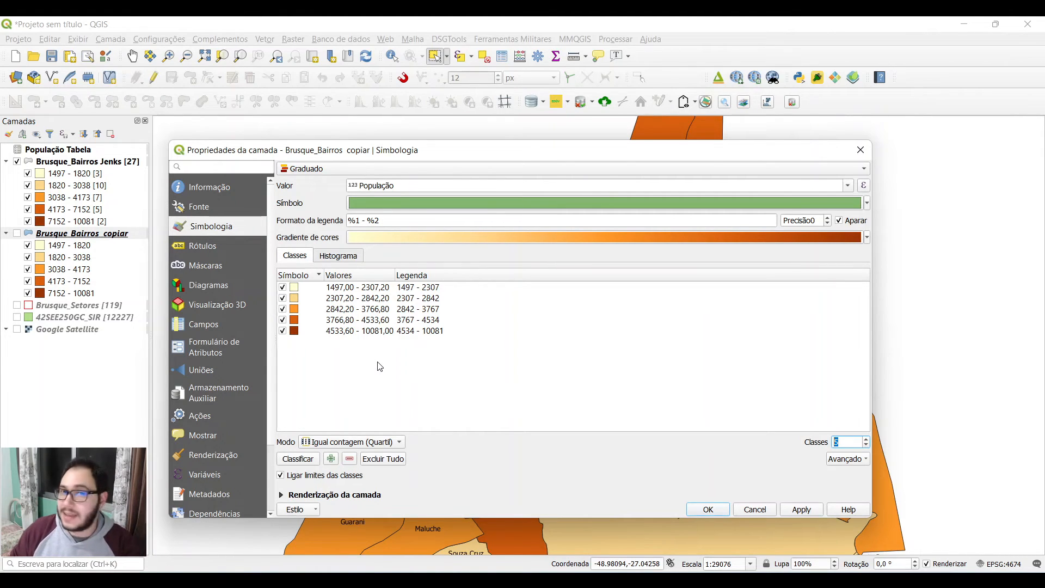
pyautogui.click(483, 369)
pyautogui.click(793, 510)
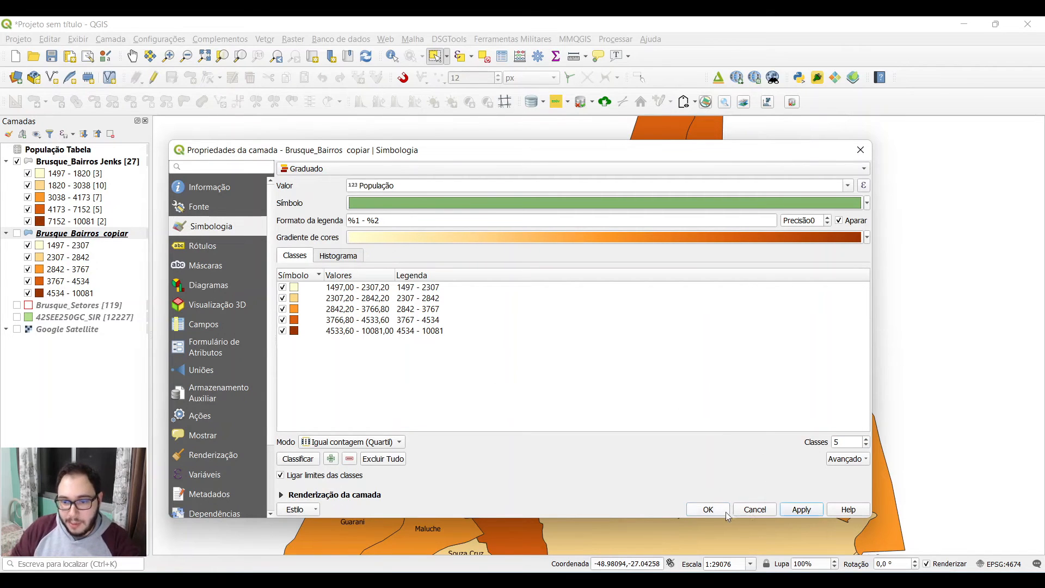
pyautogui.click(708, 509)
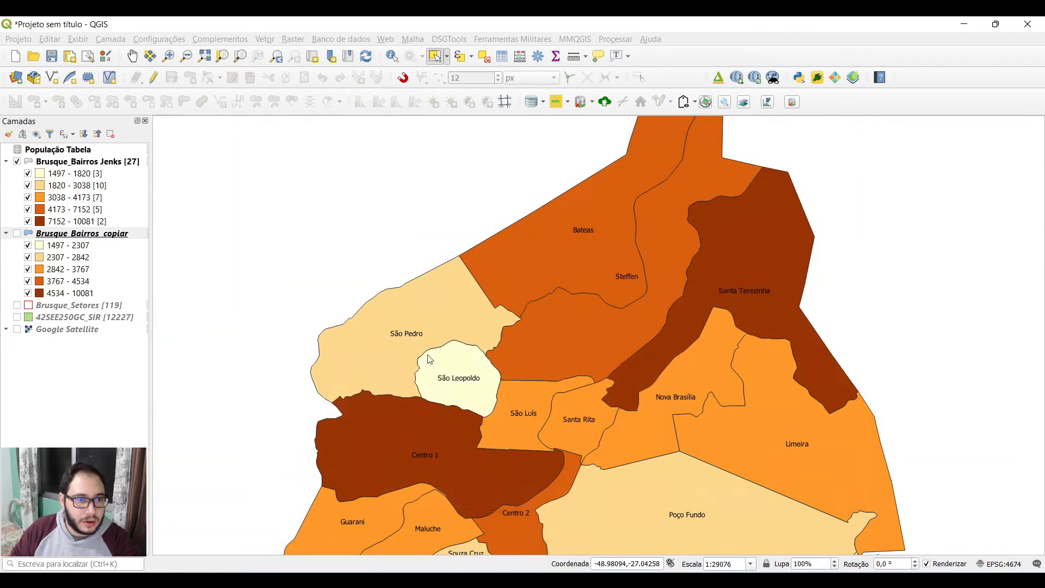
# Rename the duplicated Brusque_Bairros layer as Brusque_Bairros_Quartil.
pyautogui.press('F2')
pyautogui.moveTo(111, 234); pyautogui.dragTo(104, 234)
pyautogui.doubleClick(100, 234)
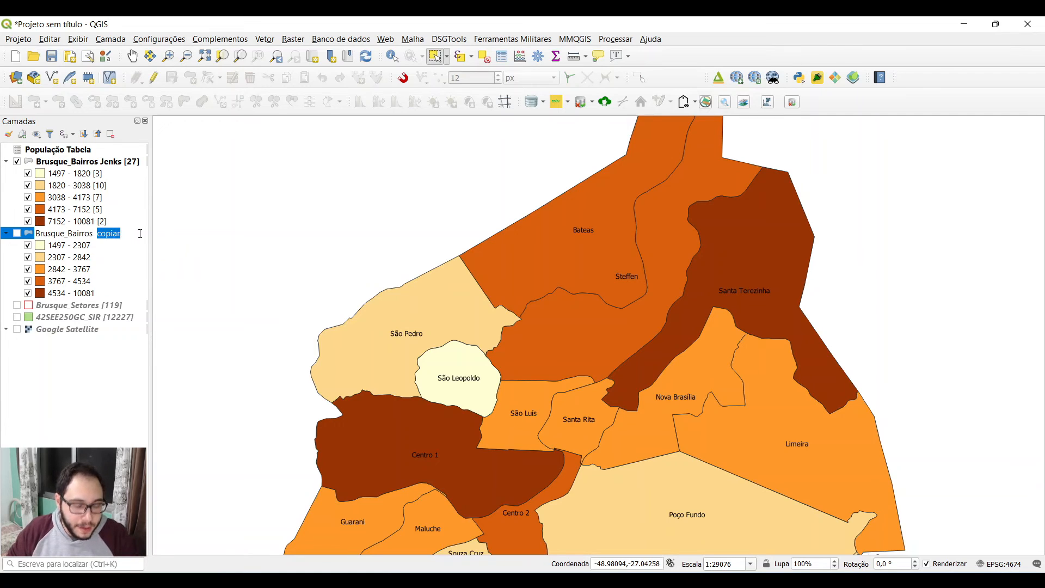
pyautogui.write('Quartil')
pyautogui.press('Return')
# Make the Brusque_Bairros_Quartil layer visible and show the feature count for each of its classes.
pyautogui.click(17, 234)
pyautogui.rightClick(90, 237)
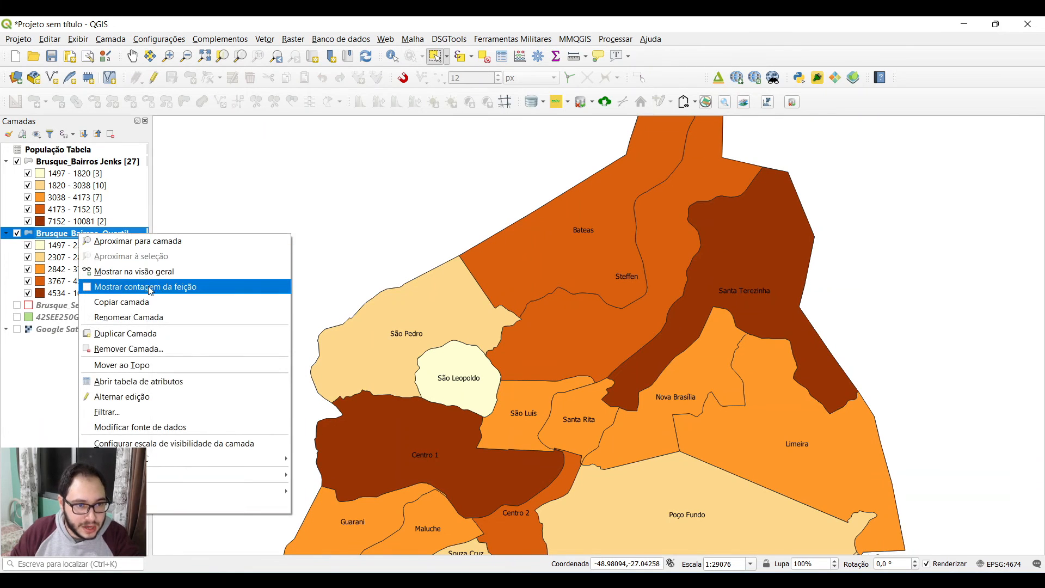
pyautogui.click(121, 286)
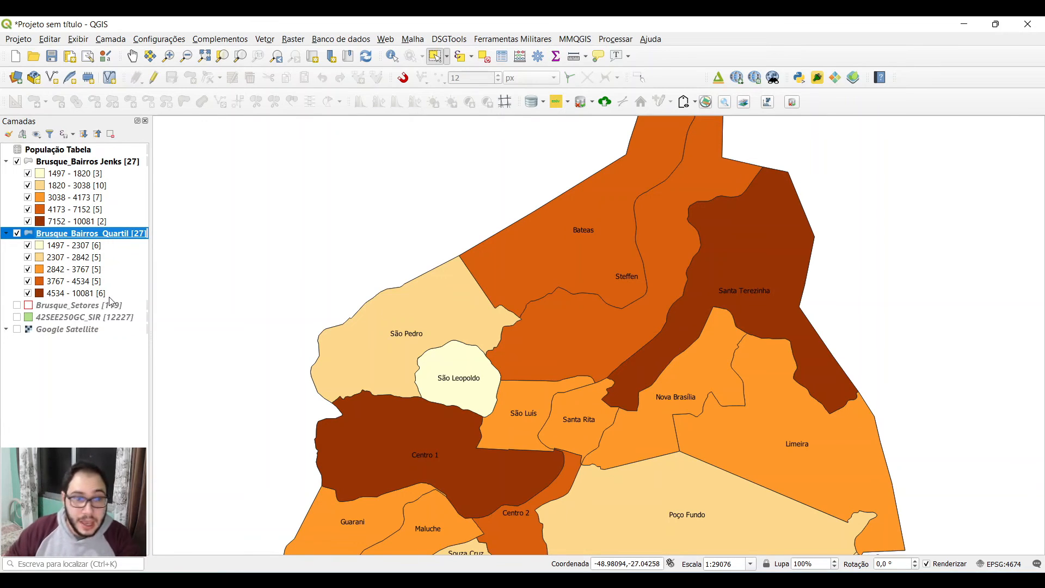
# Compare the Jenks and Quartil classifications over the whole municipality by alternately hiding and showing Brusque_Bairros Jenks, leaving it hidden.
pyautogui.scroll(-2, 552, 343)
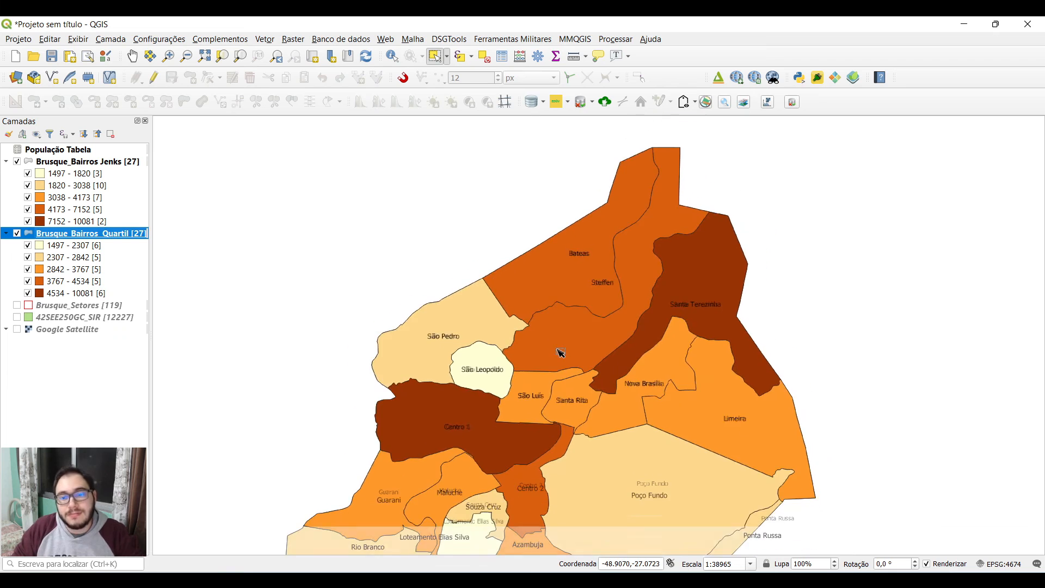
pyautogui.scroll(-1, 561, 353)
pyautogui.moveTo(597, 418); pyautogui.dragTo(608, 355)
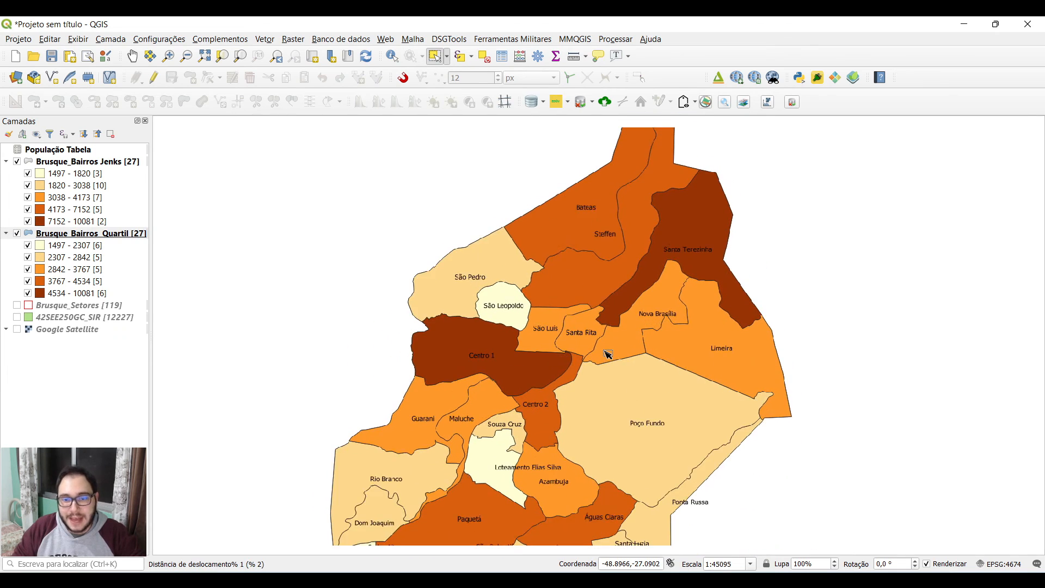
pyautogui.scroll(-1, 608, 354)
pyautogui.scroll(-1, 610, 351)
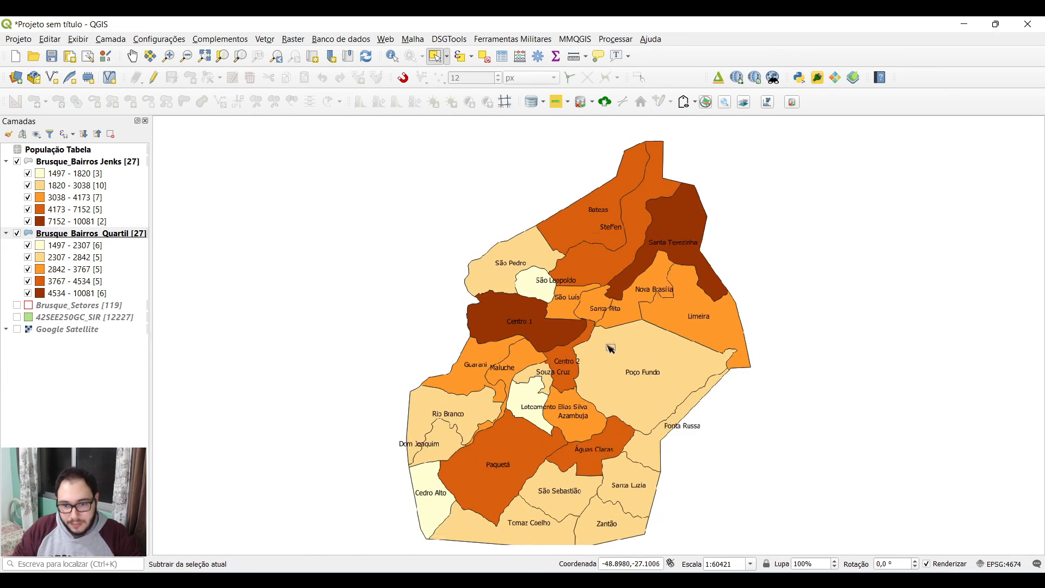
pyautogui.scroll(-1, 608, 346)
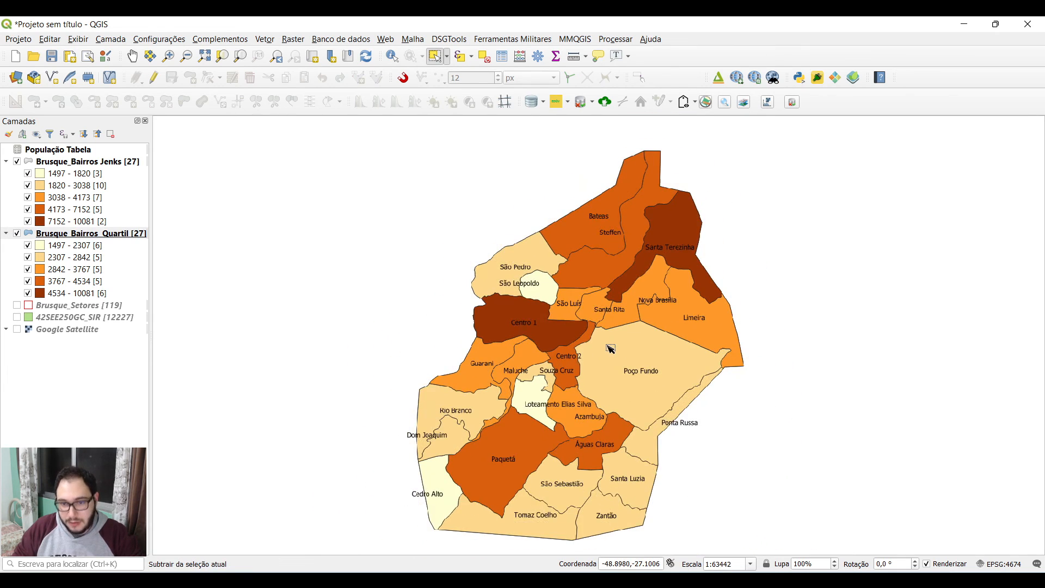
pyautogui.click(17, 162)
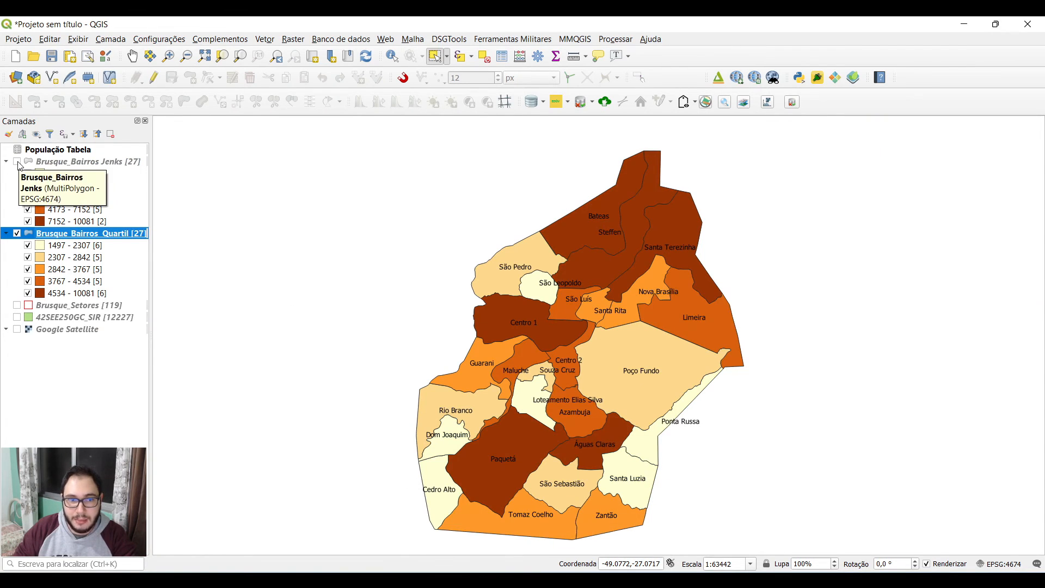
pyautogui.click(17, 162)
pyautogui.click(16, 162)
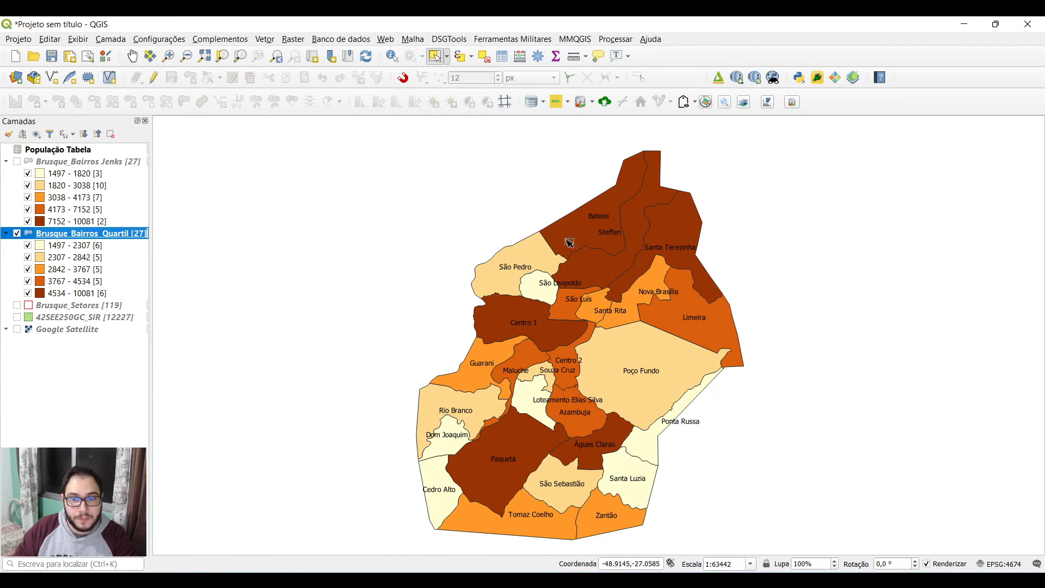
pyautogui.click(17, 162)
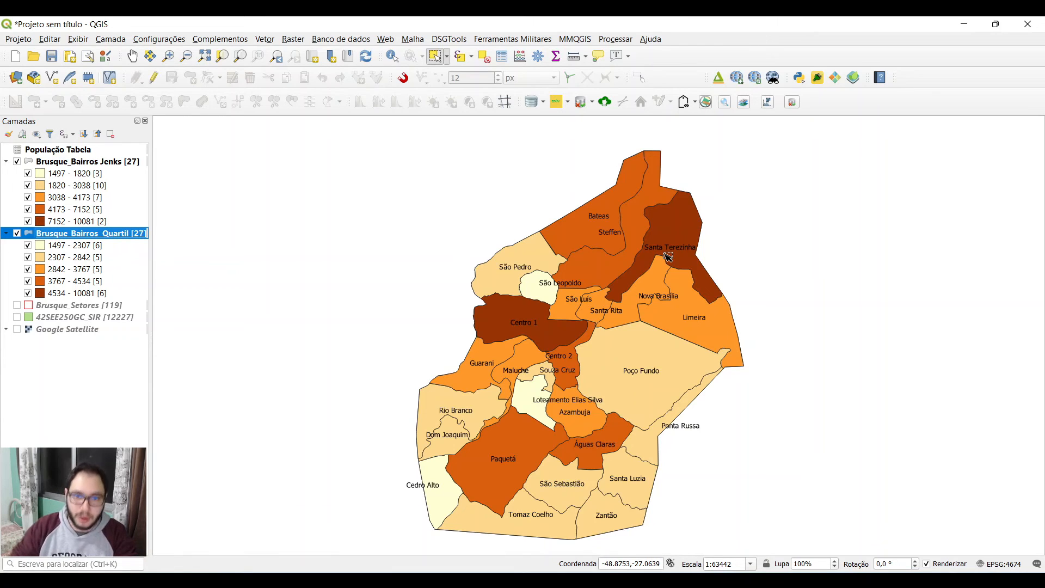
pyautogui.click(17, 163)
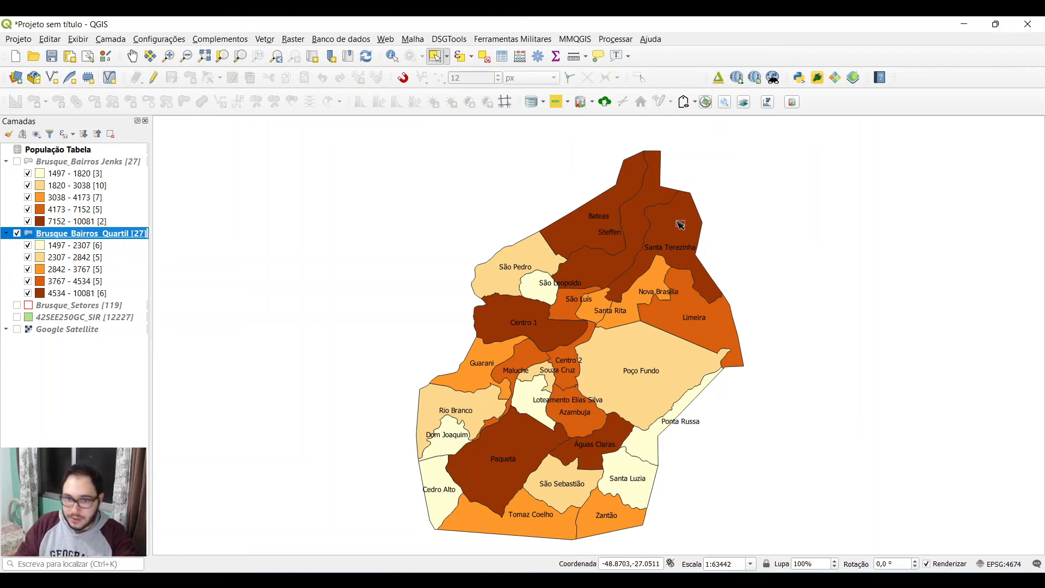
# Highlight the darkest-class neighbourhoods in the north, Centro 1, Águas Claras and Paquetá on the Quartil map, and clear the selection.
pyautogui.moveTo(569, 182); pyautogui.dragTo(700, 267)
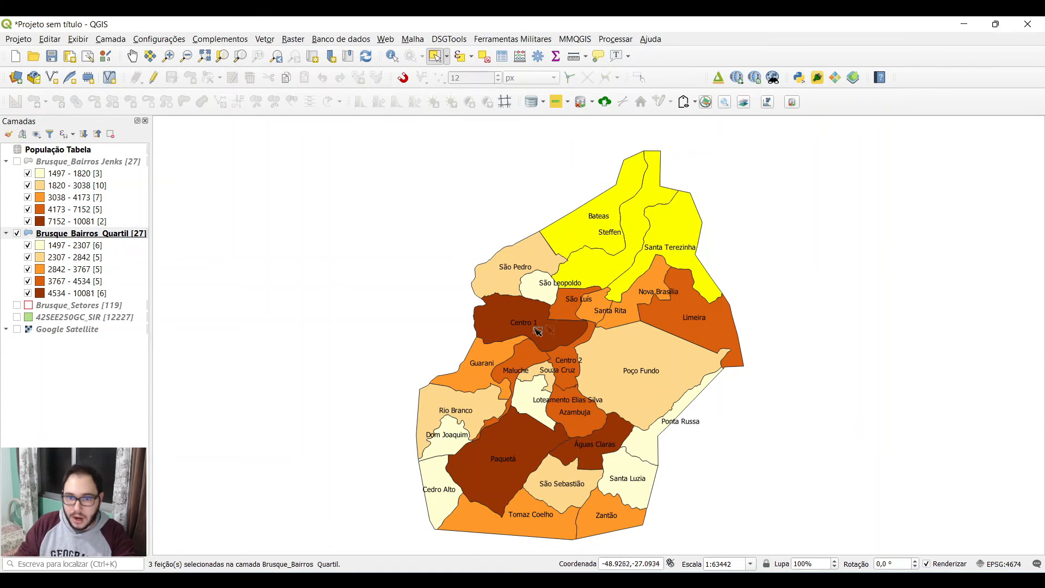
pyautogui.click(537, 331)
pyautogui.moveTo(459, 429); pyautogui.dragTo(616, 482)
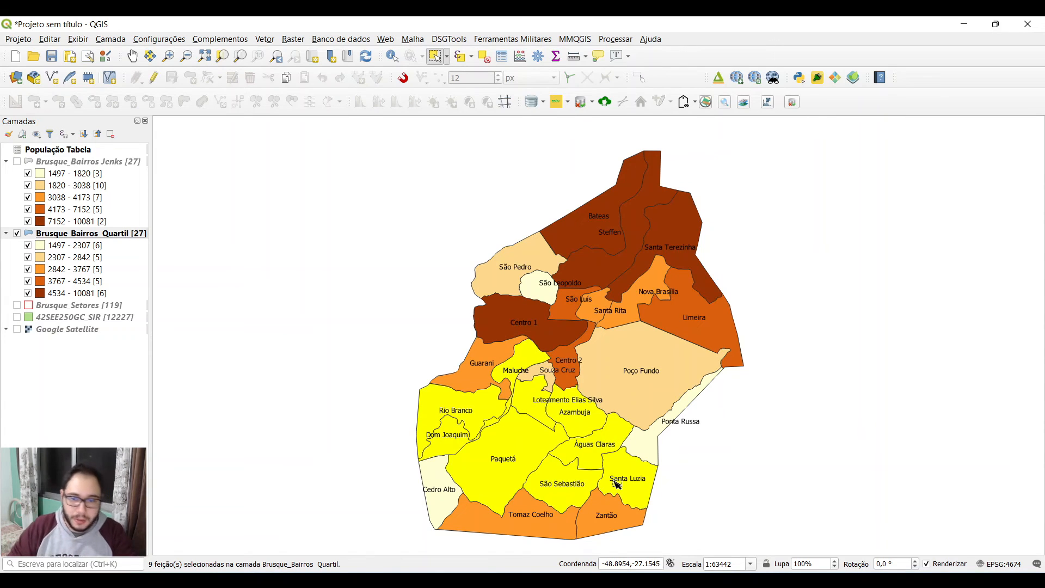
pyautogui.click(592, 448)
pyautogui.keyDown('shift'); pyautogui.click(519, 457); pyautogui.keyUp('shift')
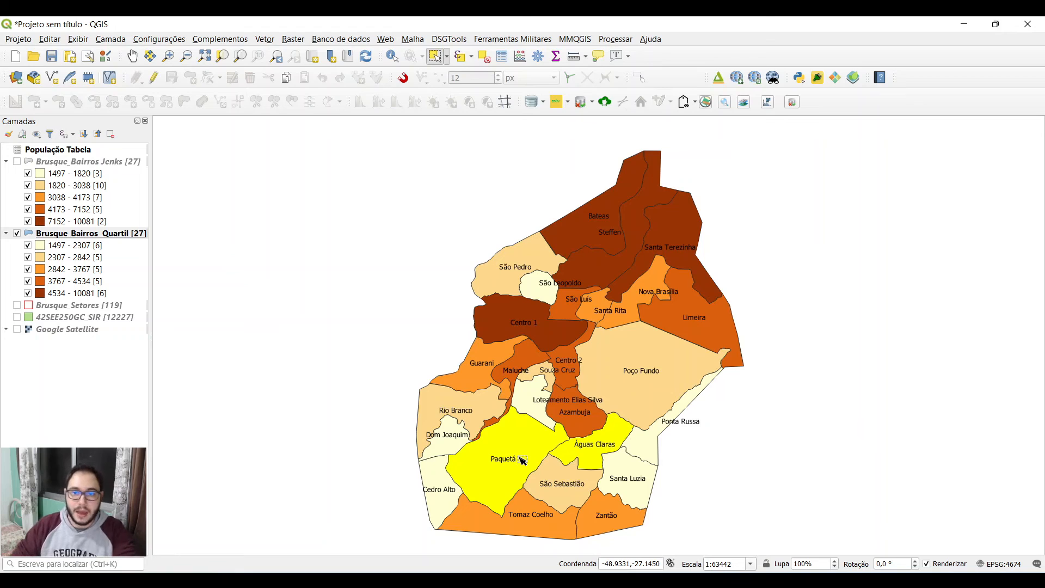
pyautogui.click(484, 56)
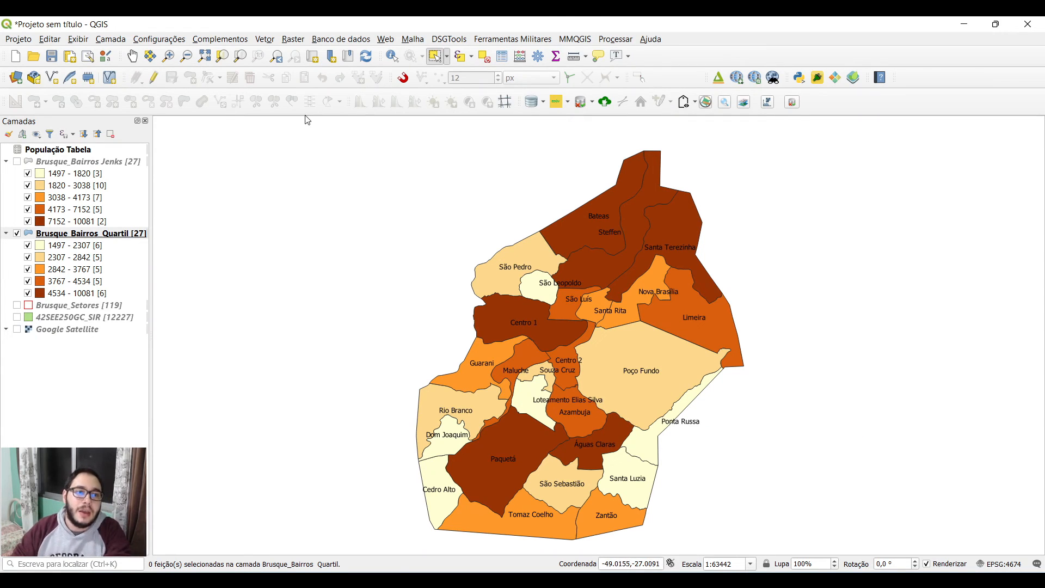
# Generate a temporary centroid point layer from the Brusque_Bairros_Quartil polygons with the Centroides tool.
pyautogui.click(124, 240)
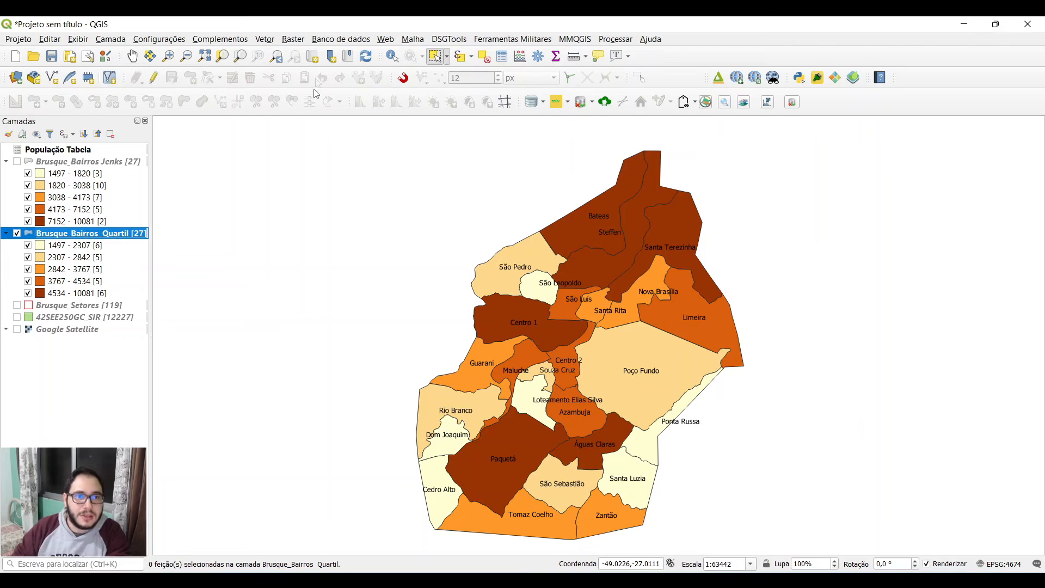
pyautogui.click(272, 40)
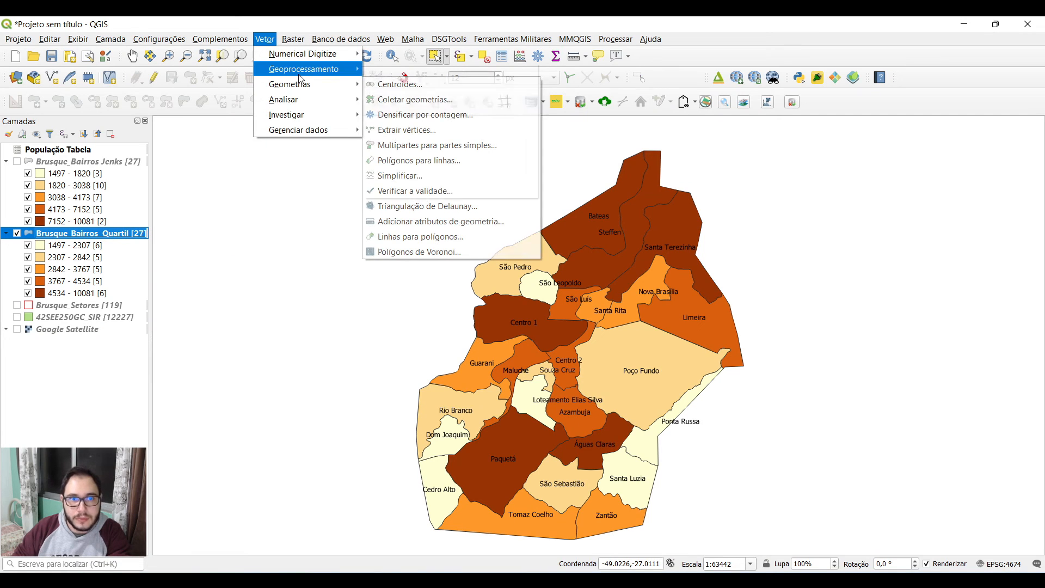
pyautogui.moveTo(300, 76)
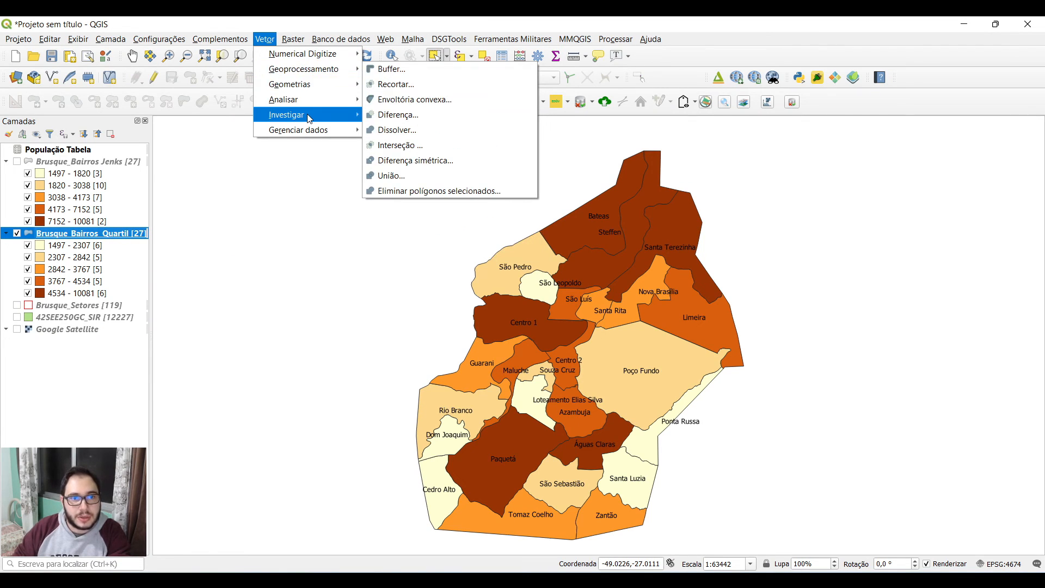
pyautogui.moveTo(316, 120)
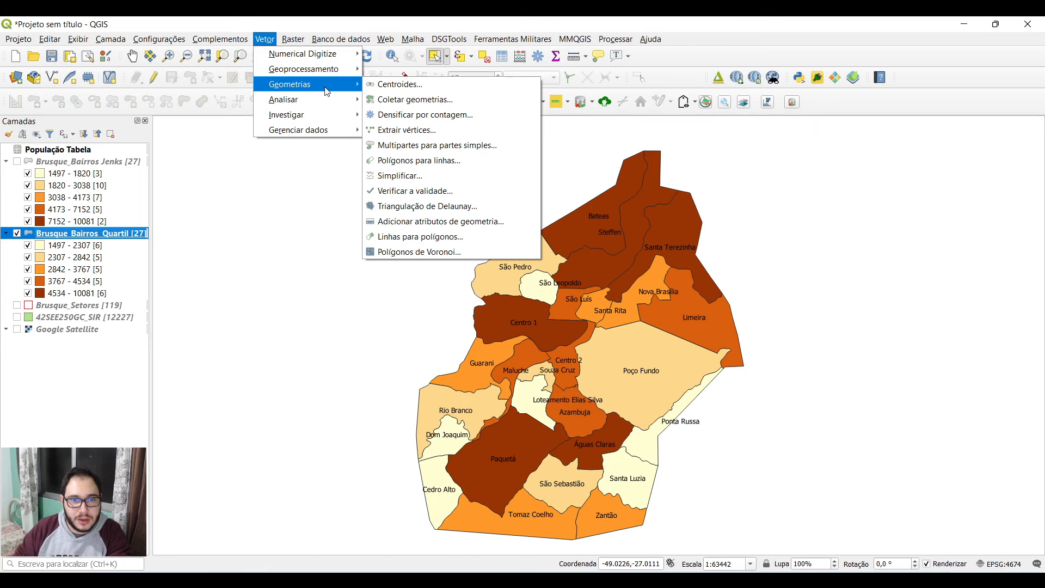
pyautogui.click(394, 89)
pyautogui.moveTo(522, 170); pyautogui.dragTo(500, 177)
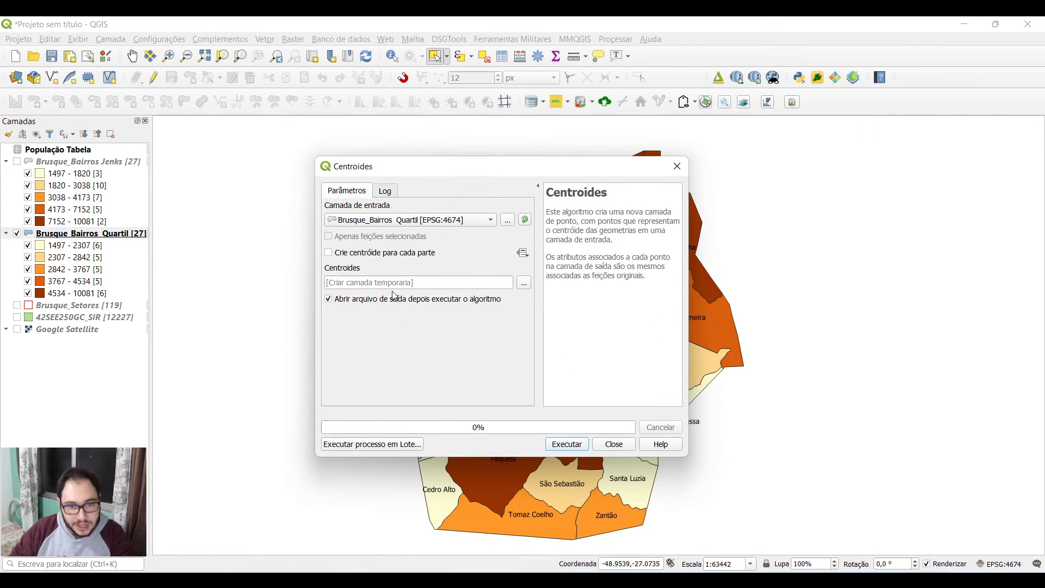
pyautogui.click(572, 445)
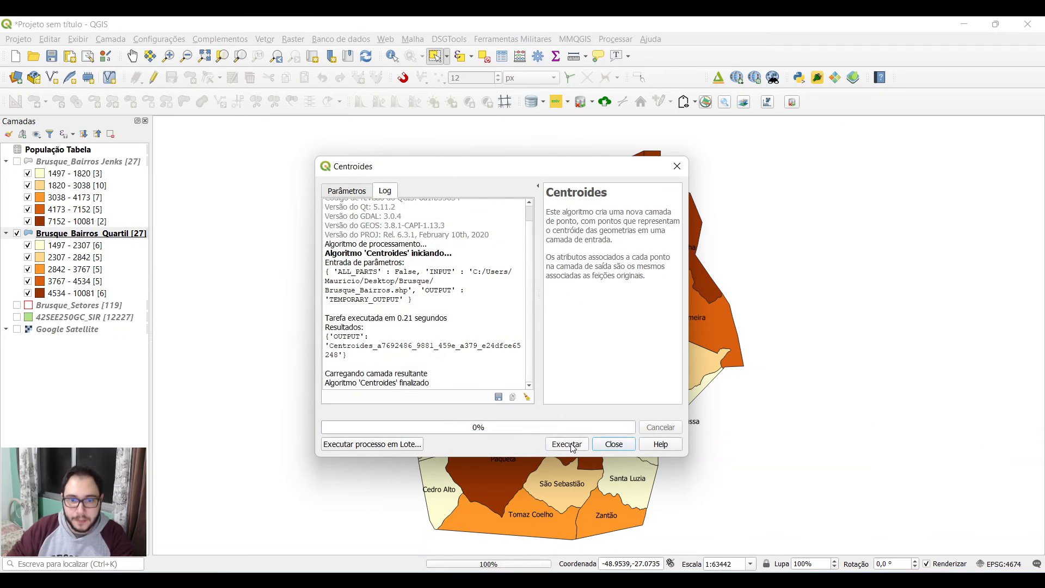
pyautogui.click(630, 448)
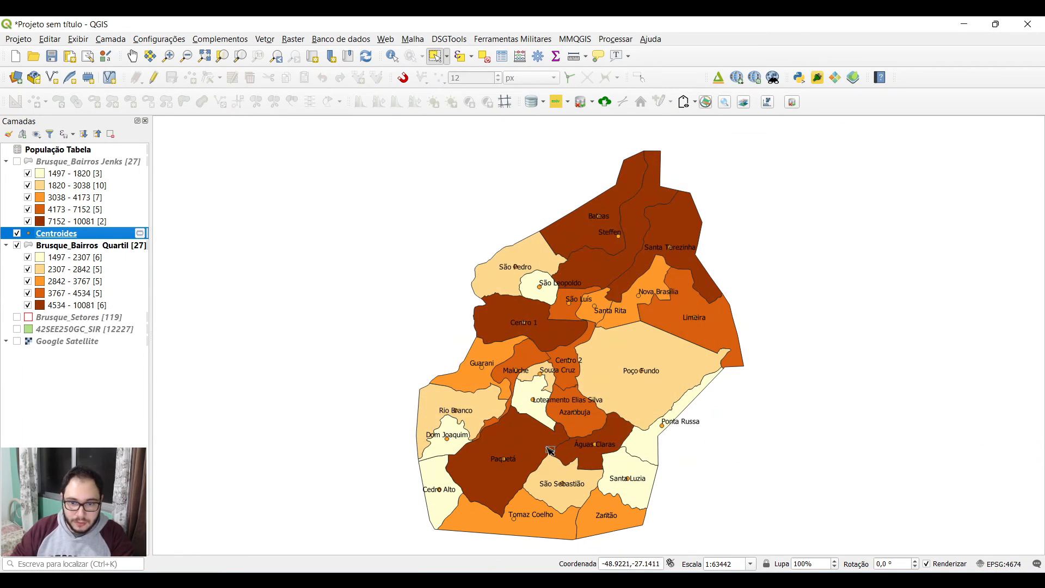
# Move the Centroides layer above Brusque_Bairros Jenks and view the points briefly without the Quartil polygons.
pyautogui.moveTo(45, 235); pyautogui.dragTo(44, 158)
pyautogui.click(18, 245)
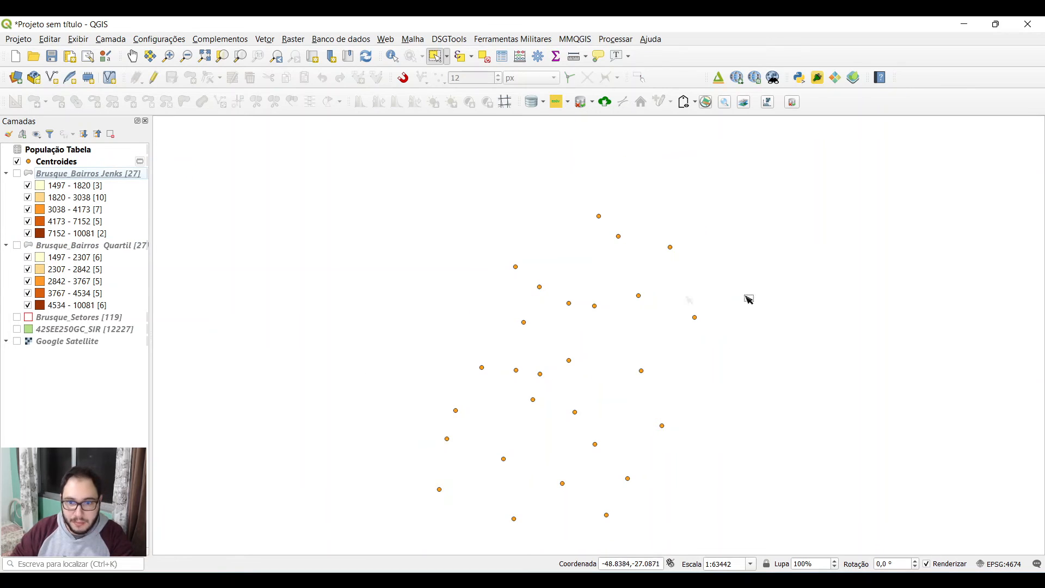
pyautogui.click(18, 245)
# Switch the Brusque_Bairros_Quartil layer's symbology from graduated to a single symbol with the pale yellow simple fill.
pyautogui.click(51, 249)
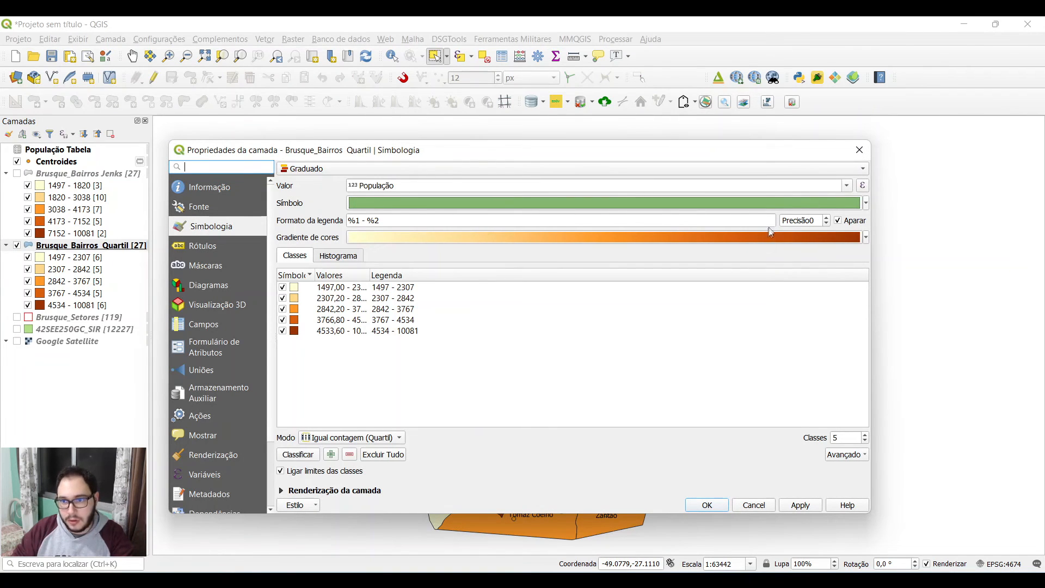
pyautogui.click(571, 167)
pyautogui.click(397, 149)
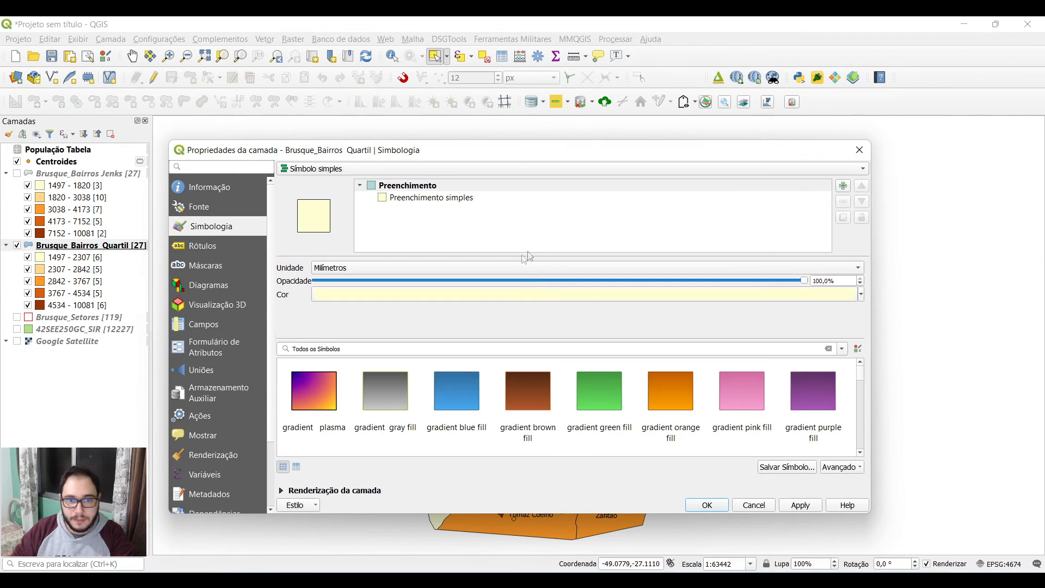
pyautogui.click(707, 504)
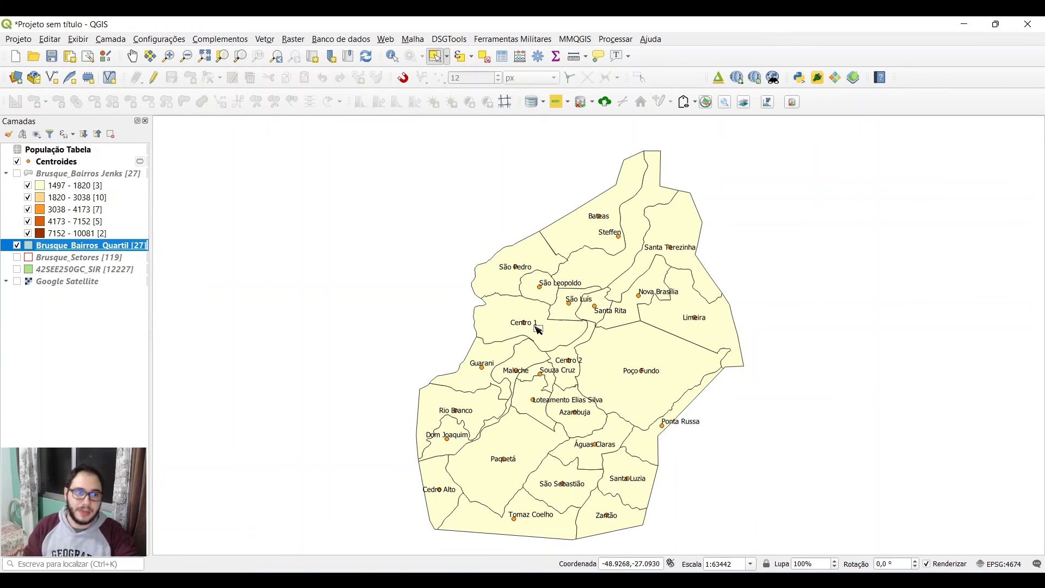
# Examine the Centroides attribute table, select the Limeira record, and zoom to its point on the map.
pyautogui.click(71, 163)
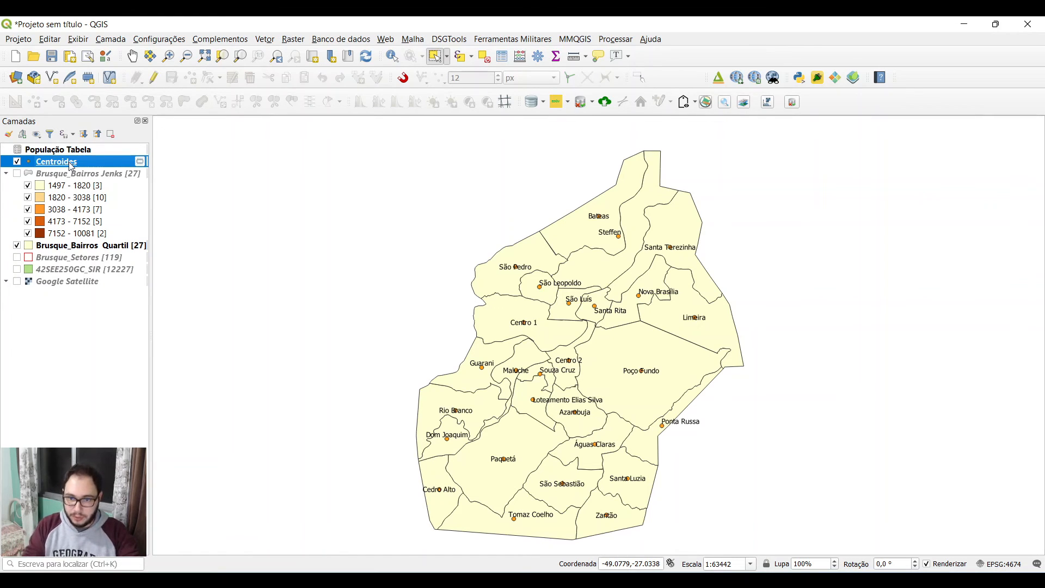
pyautogui.rightClick(70, 166)
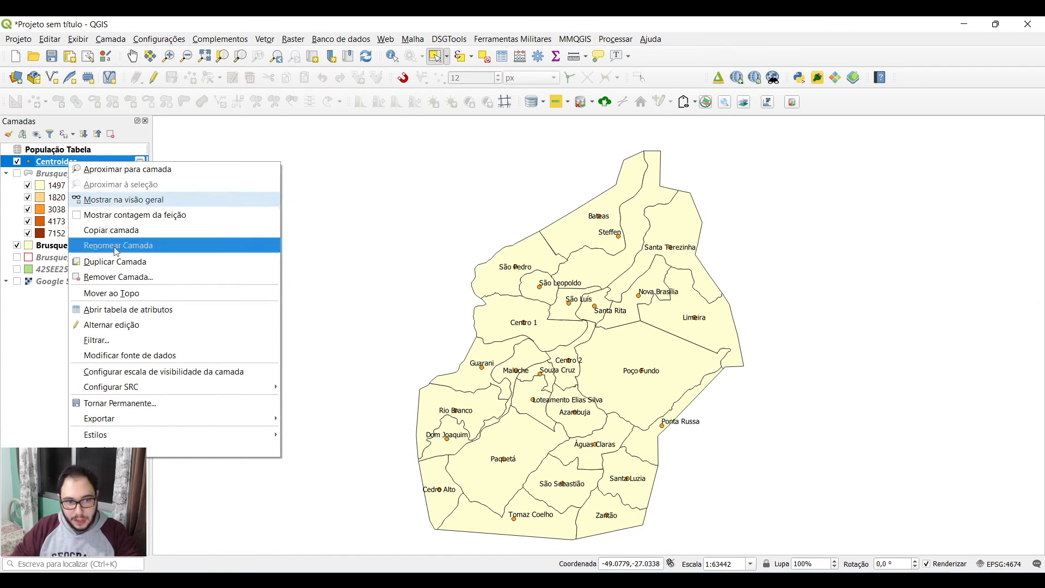
pyautogui.click(115, 311)
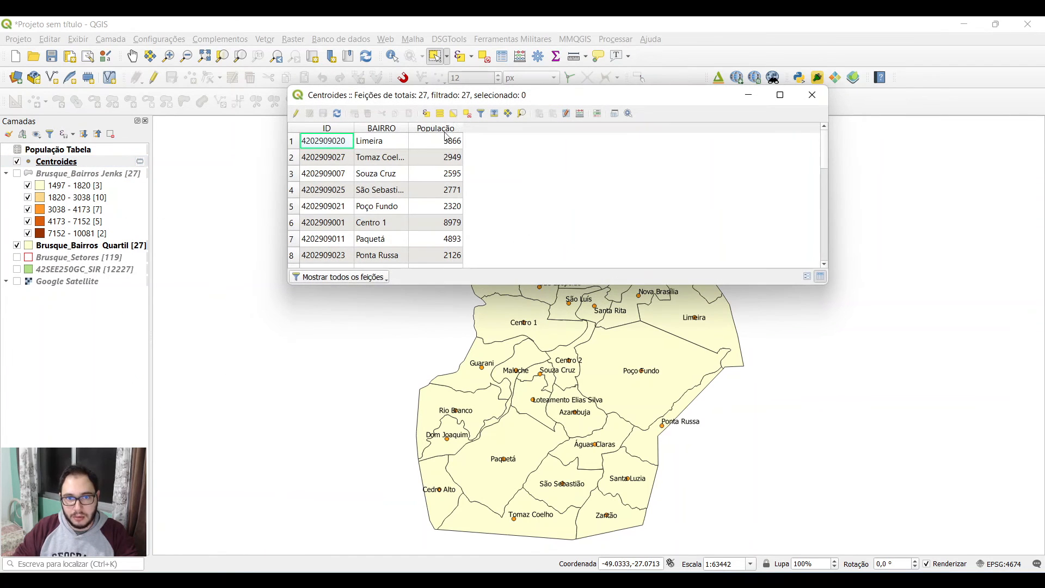
pyautogui.click(295, 141)
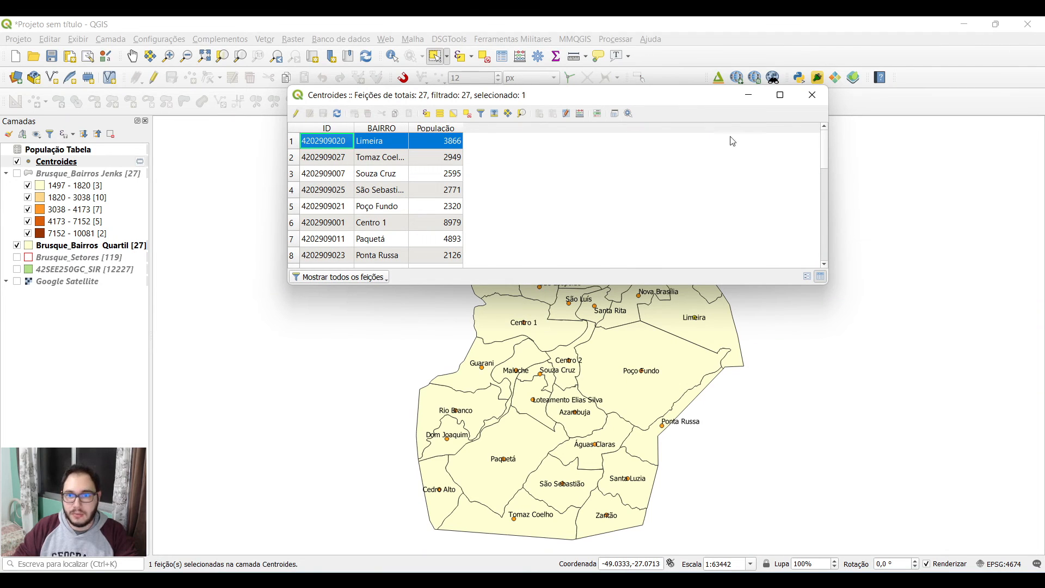
pyautogui.click(812, 95)
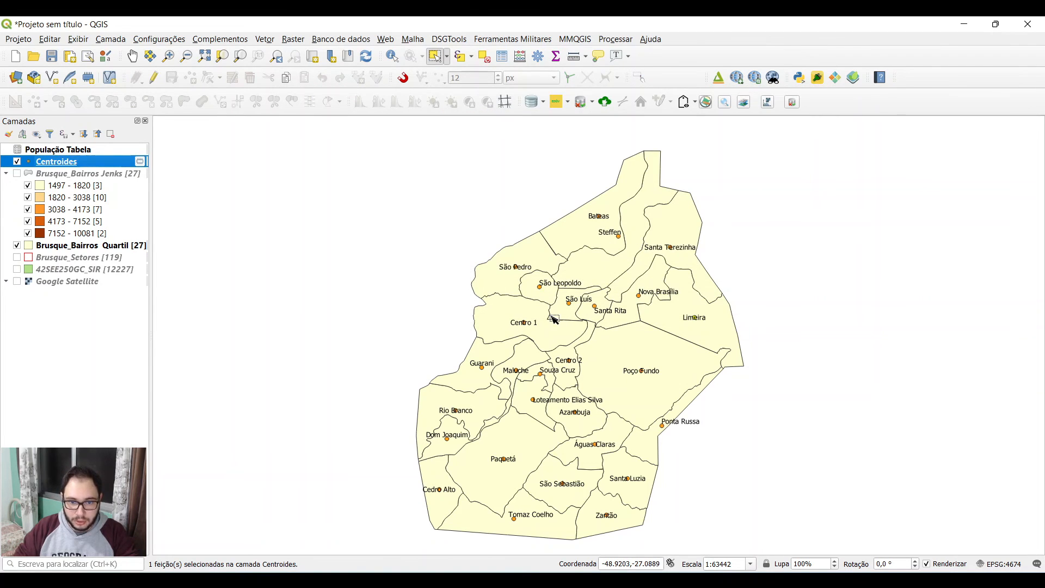
pyautogui.click(221, 61)
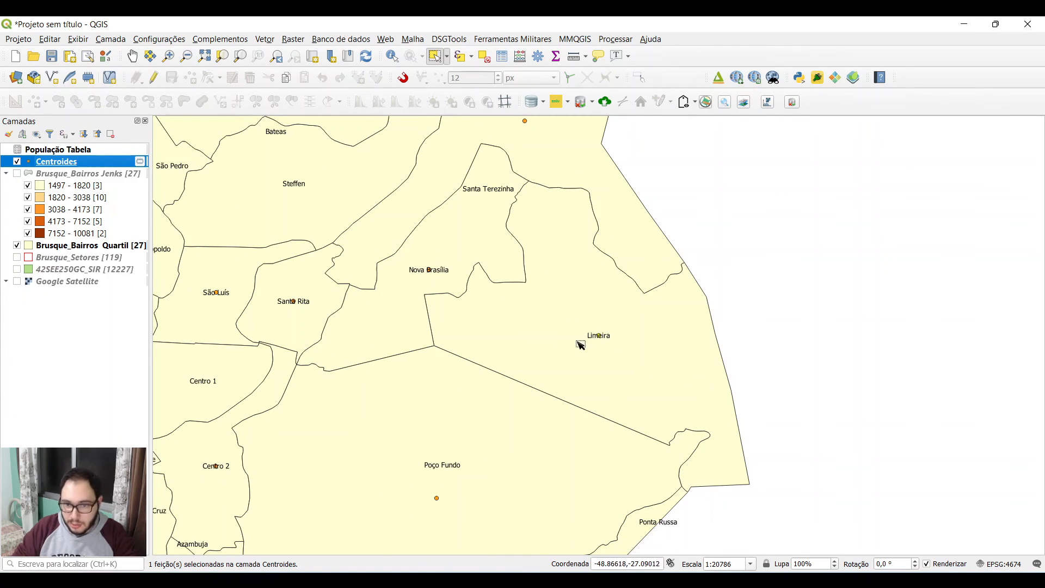
pyautogui.rightClick(81, 162)
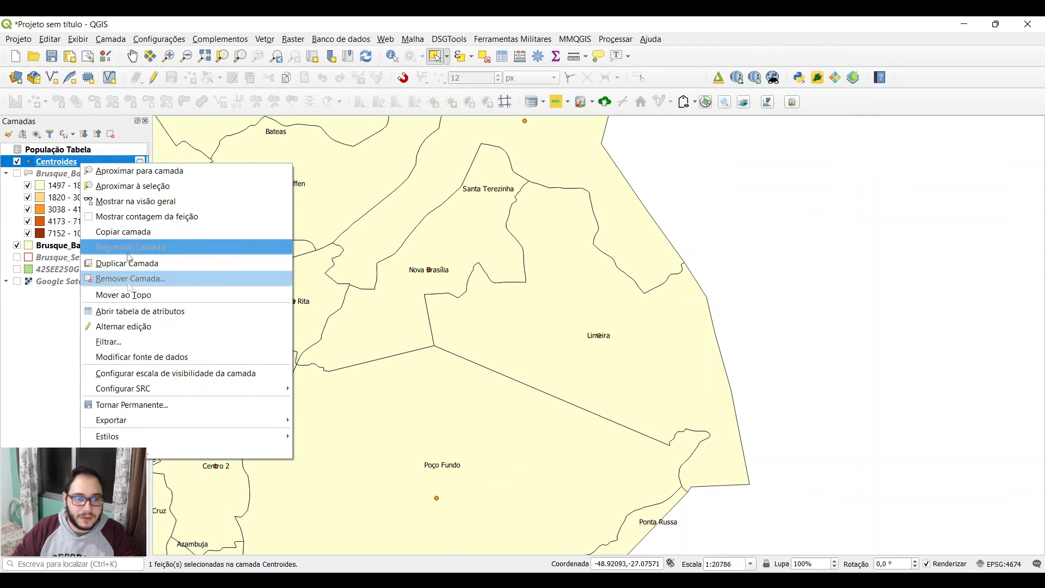
pyautogui.click(146, 452)
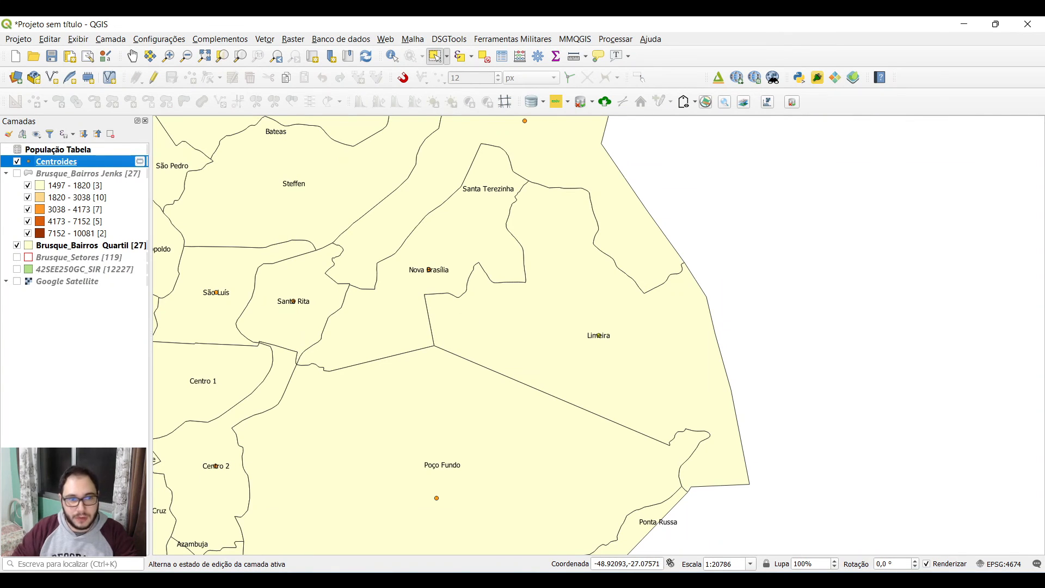
pyautogui.click(860, 150)
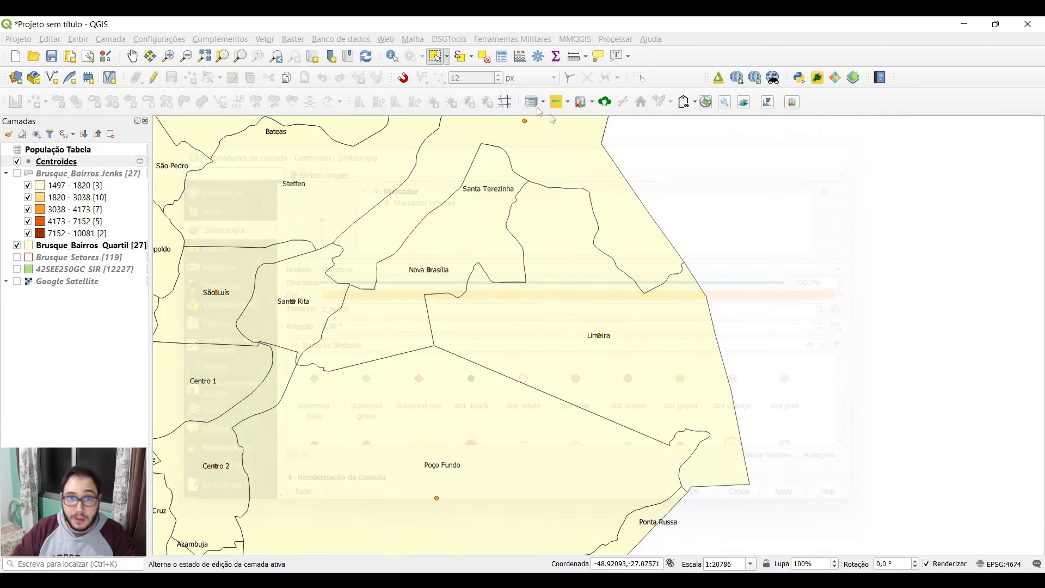
# Set the Centroides symbology to Graduado, using the Tamanho method and População as the value.
pyautogui.rightClick(87, 162)
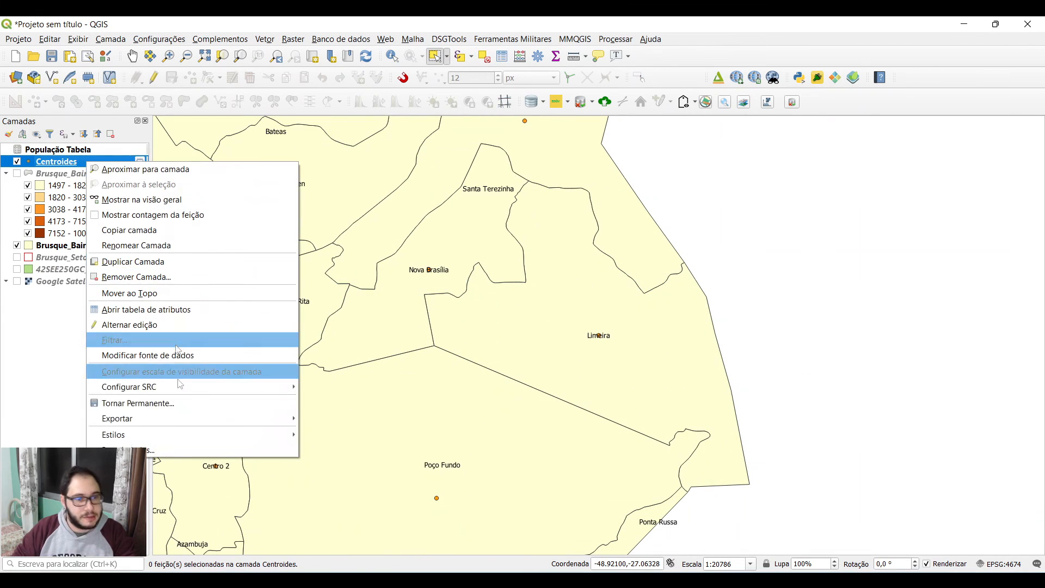
pyautogui.click(171, 446)
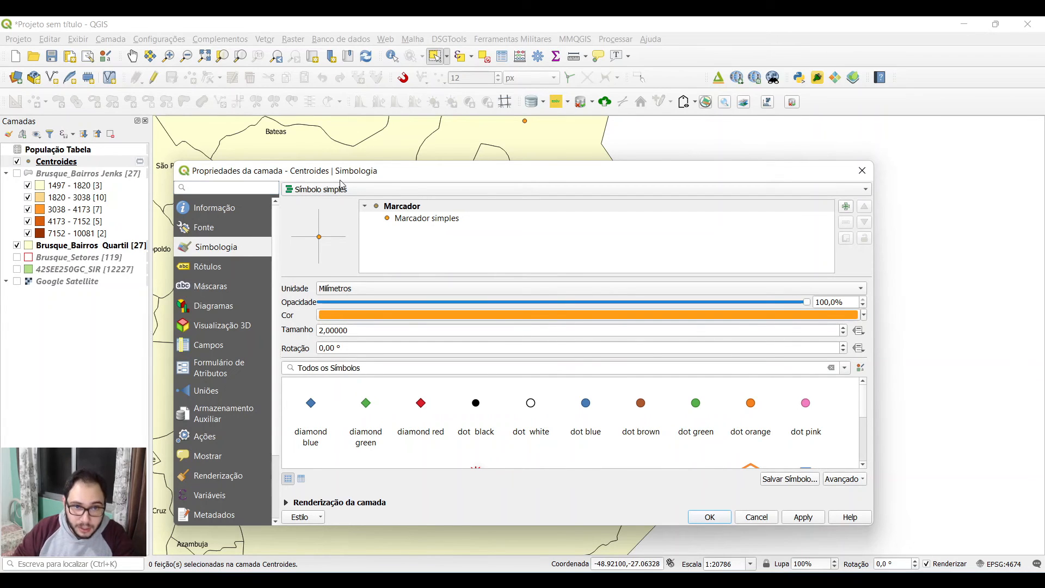
pyautogui.click(343, 189)
pyautogui.click(321, 219)
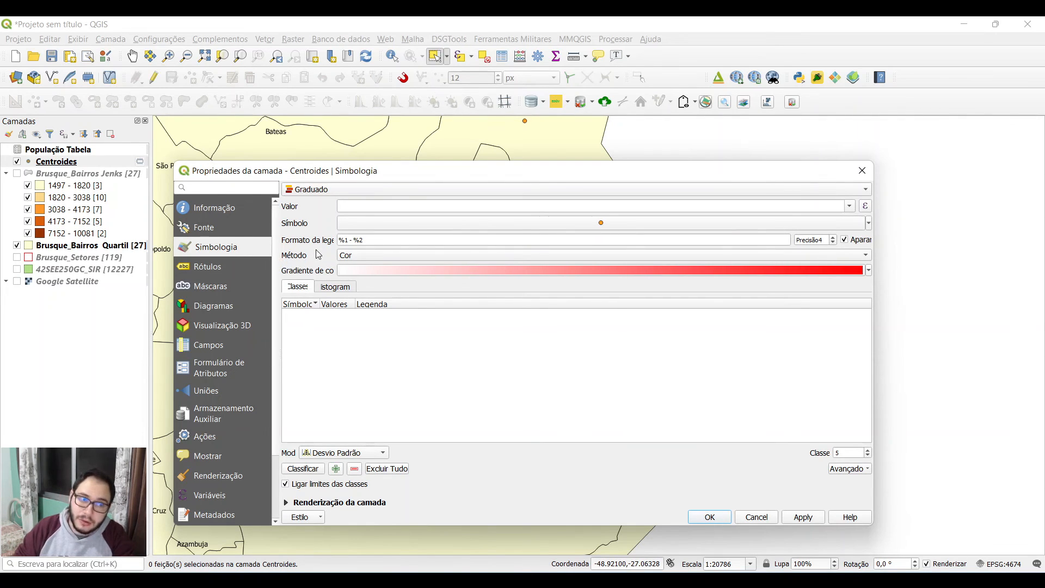
pyautogui.click(362, 257)
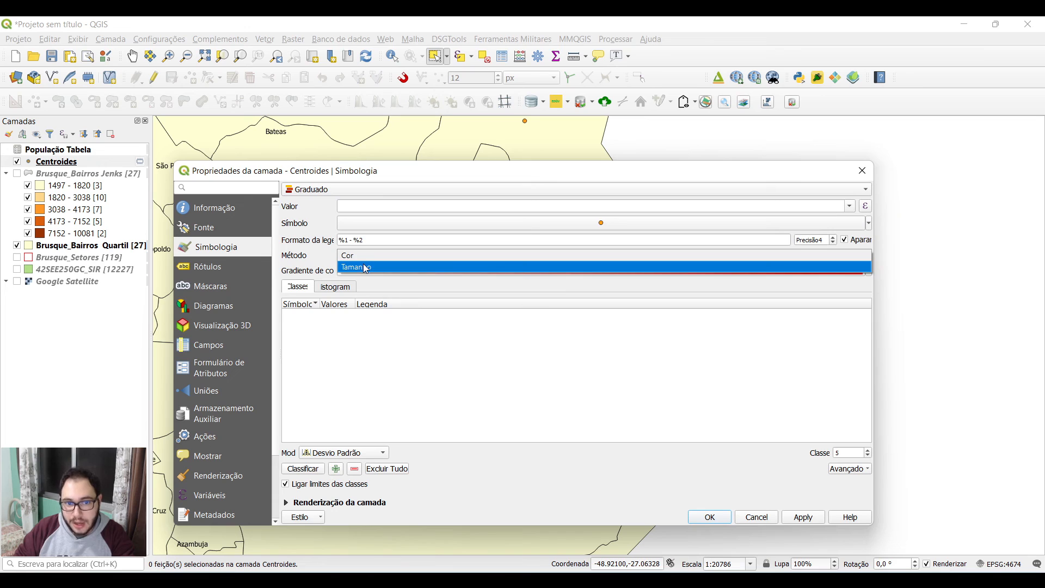
pyautogui.click(364, 266)
pyautogui.click(849, 207)
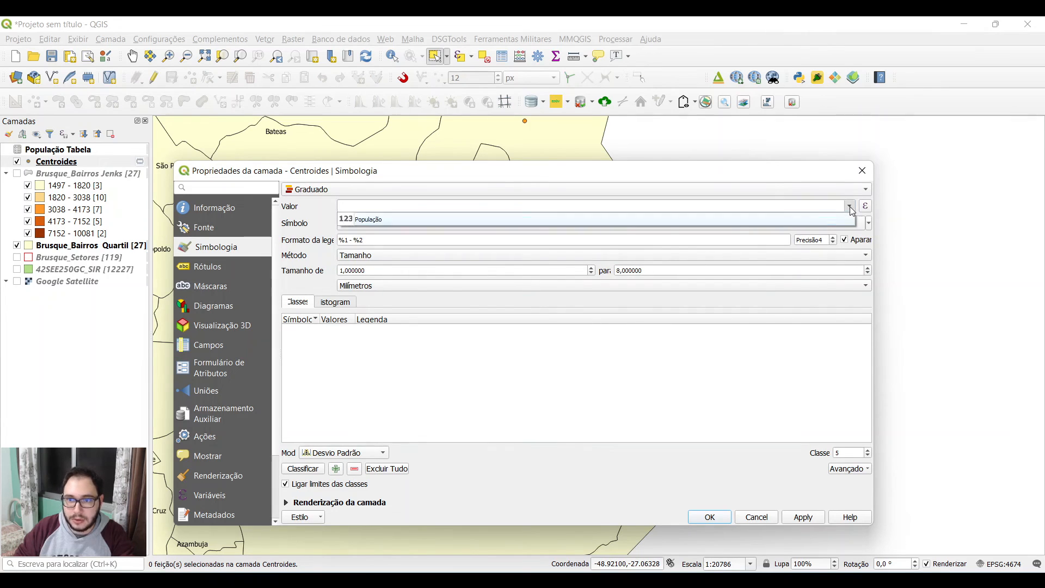
pyautogui.click(428, 220)
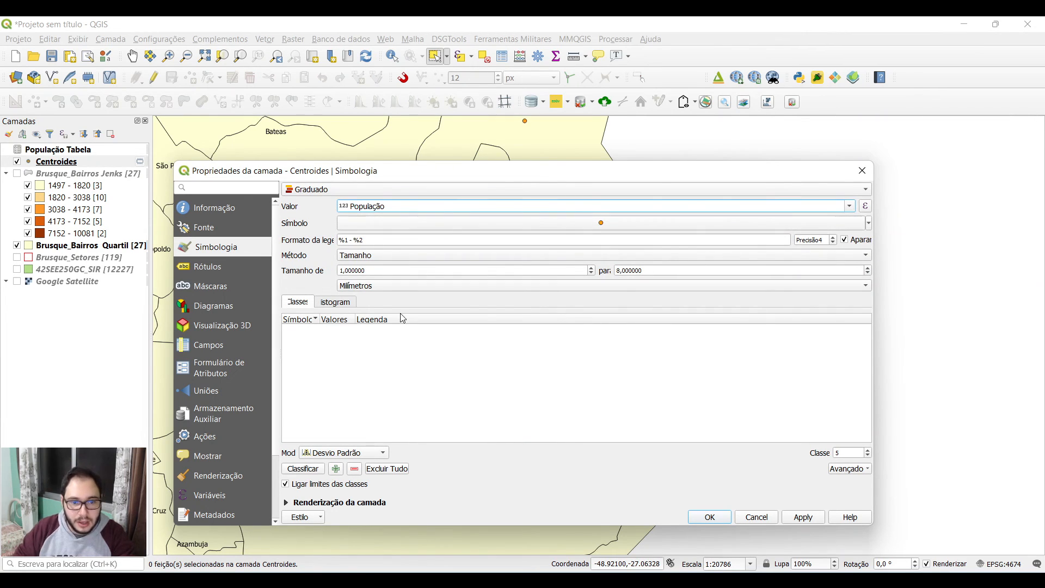
# Classify the centroids into five classes with Quebra Natural (Jenks), apply the symbology, and view the whole municipality.
pyautogui.click(345, 453)
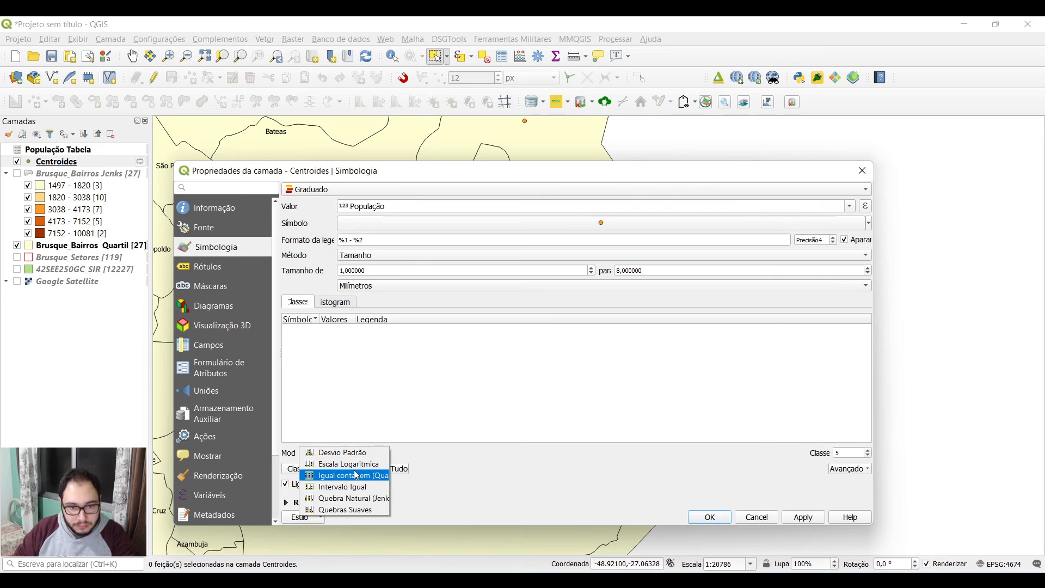
pyautogui.click(354, 498)
pyautogui.click(322, 471)
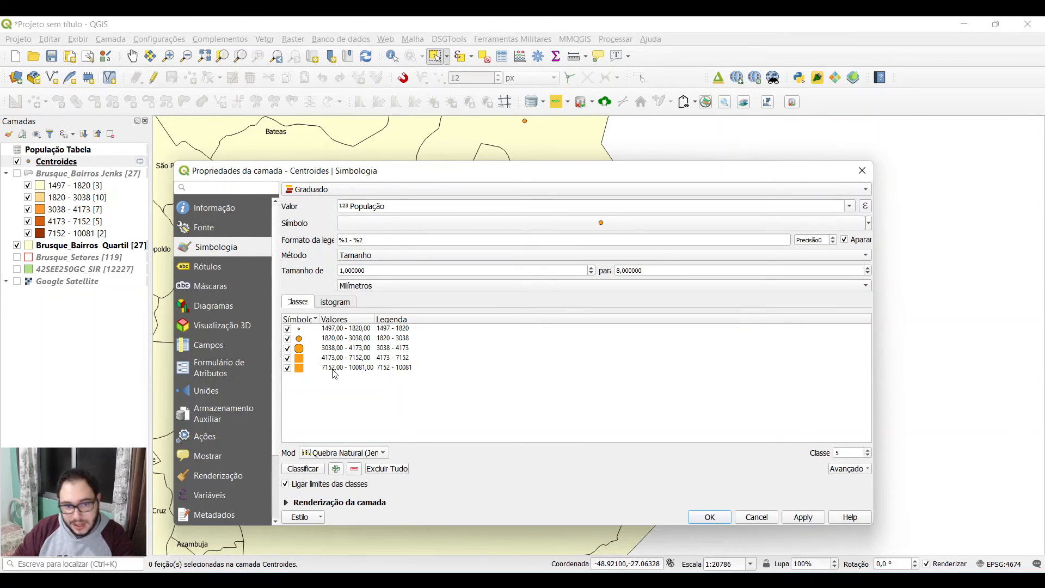
pyautogui.click(809, 520)
pyautogui.click(709, 517)
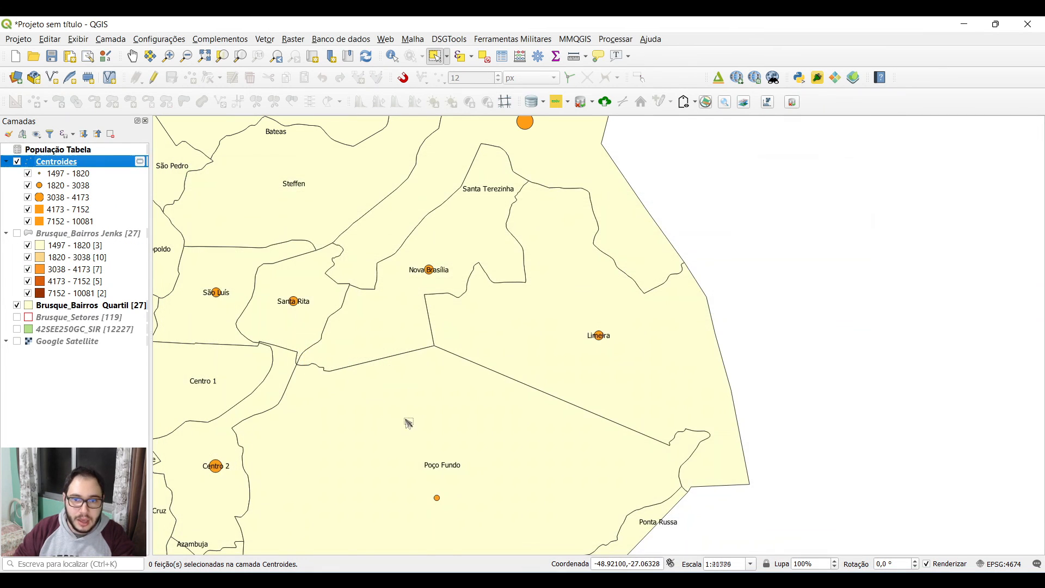
pyautogui.scroll(-2, 389, 426)
pyautogui.moveTo(390, 426); pyautogui.dragTo(504, 337)
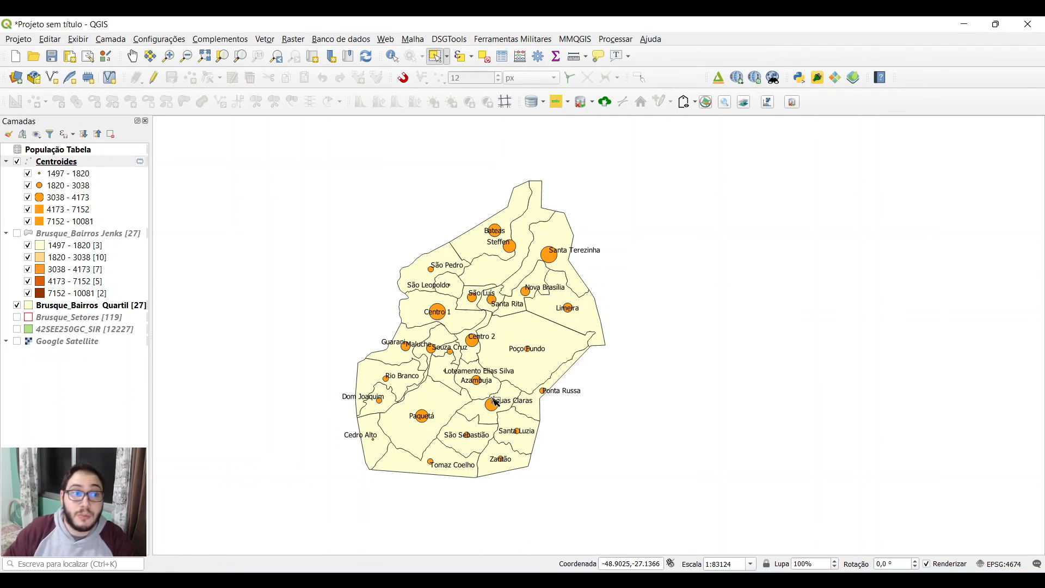
pyautogui.rightClick(68, 160)
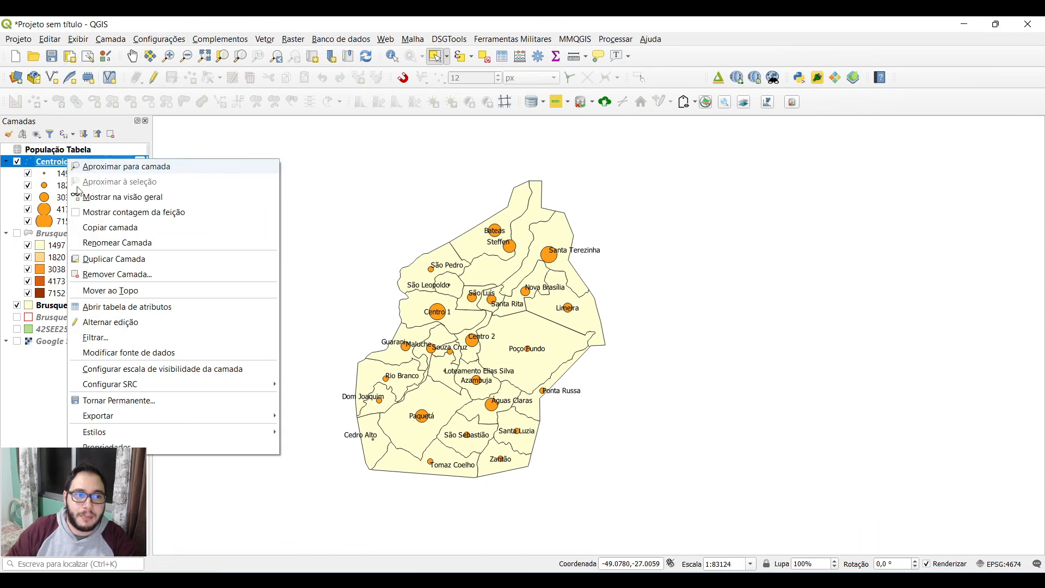
pyautogui.click(33, 240)
pyautogui.rightClick(60, 238)
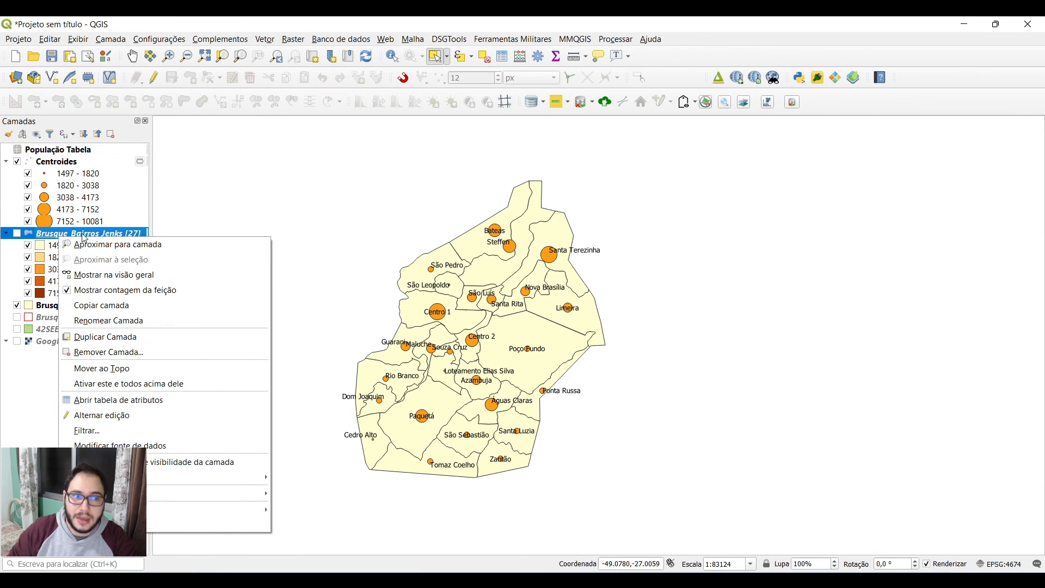
# Add the Brusque_Bairros.shp vector layer from the Brusque folder to the project.
pyautogui.click(16, 78)
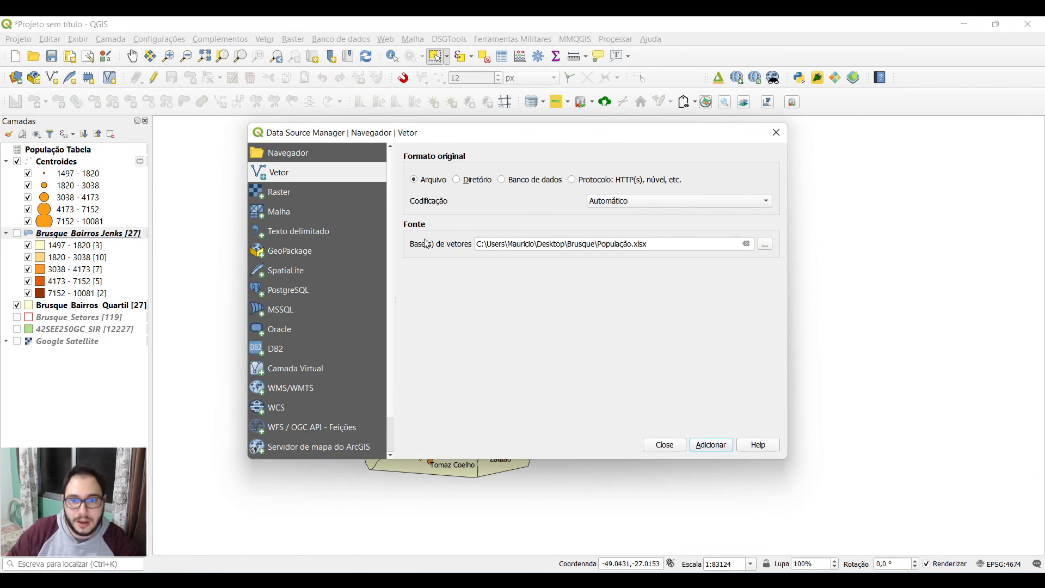
pyautogui.click(765, 243)
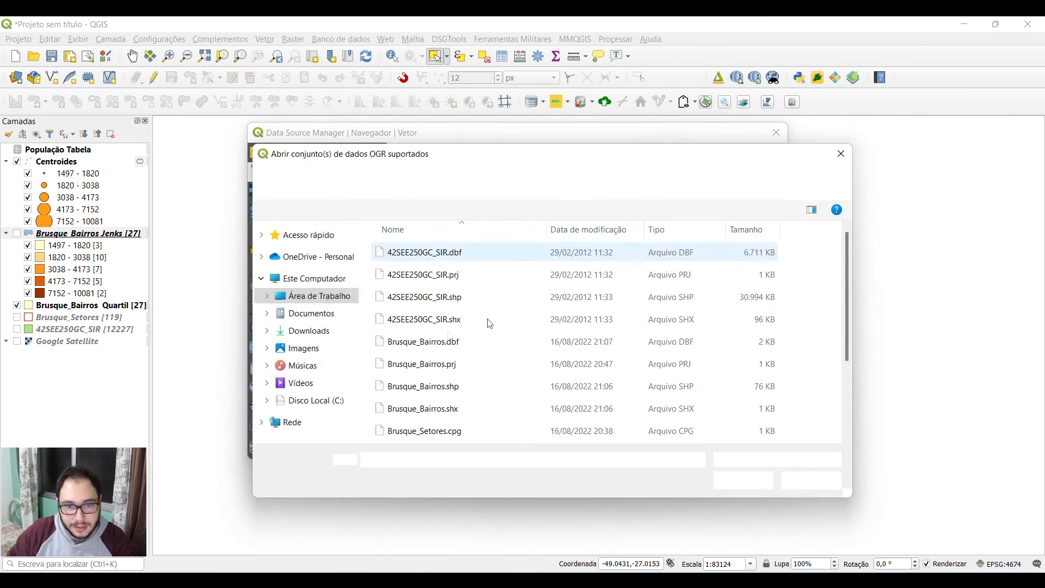
pyautogui.scroll(-2, 501, 328)
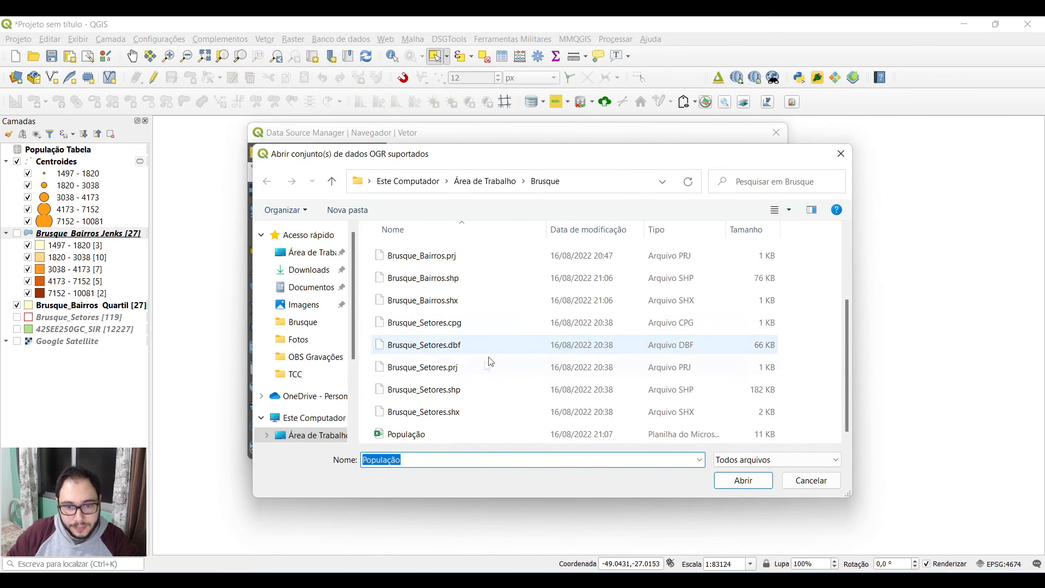
pyautogui.click(470, 278)
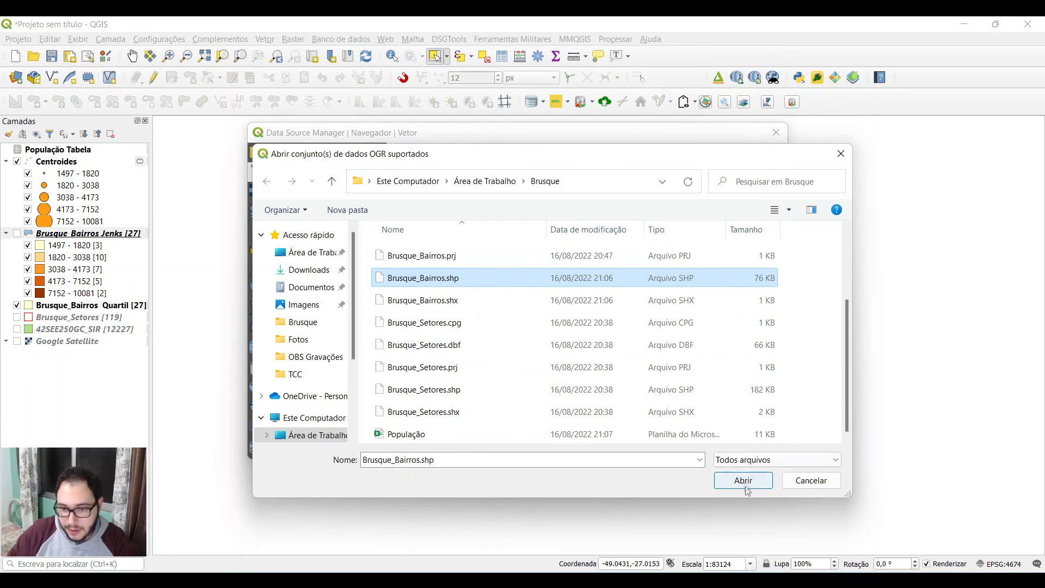
pyautogui.click(743, 482)
pyautogui.click(711, 444)
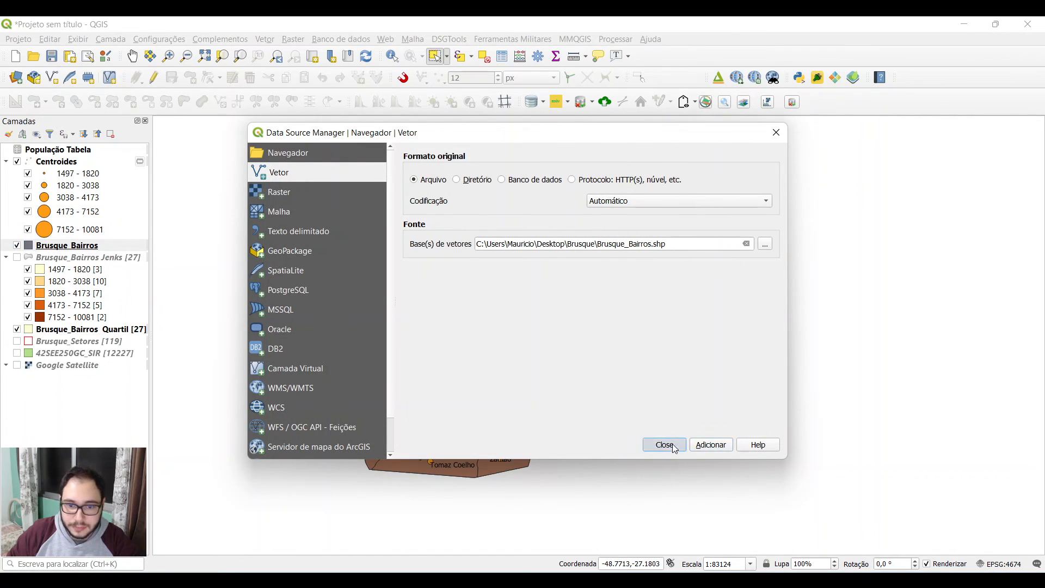
pyautogui.click(665, 444)
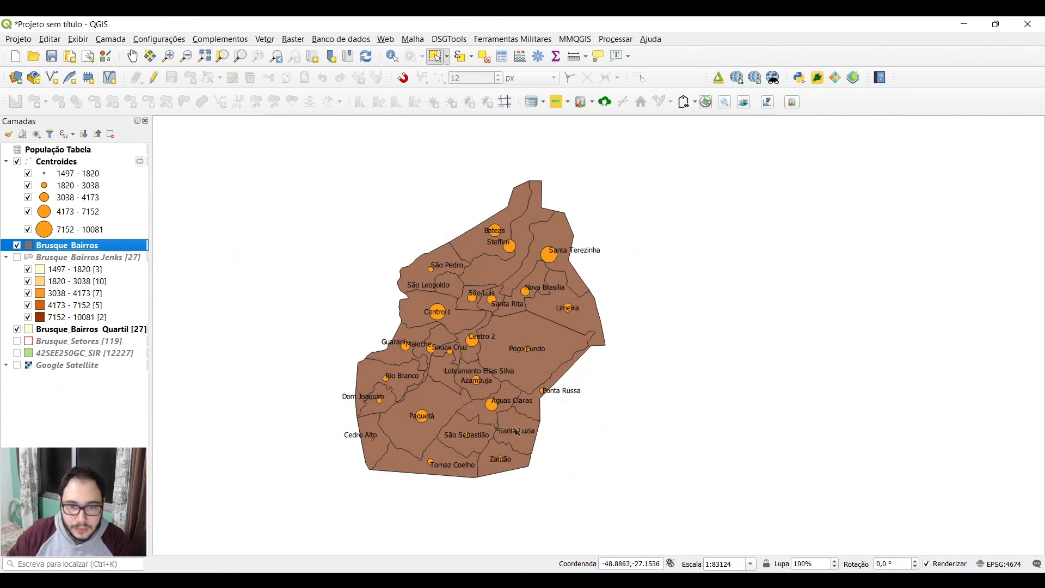
# Hide the Centroides and Brusque_Bairros_Quartil layers and fit the map to the Brusque_Bairros layer.
pyautogui.click(17, 161)
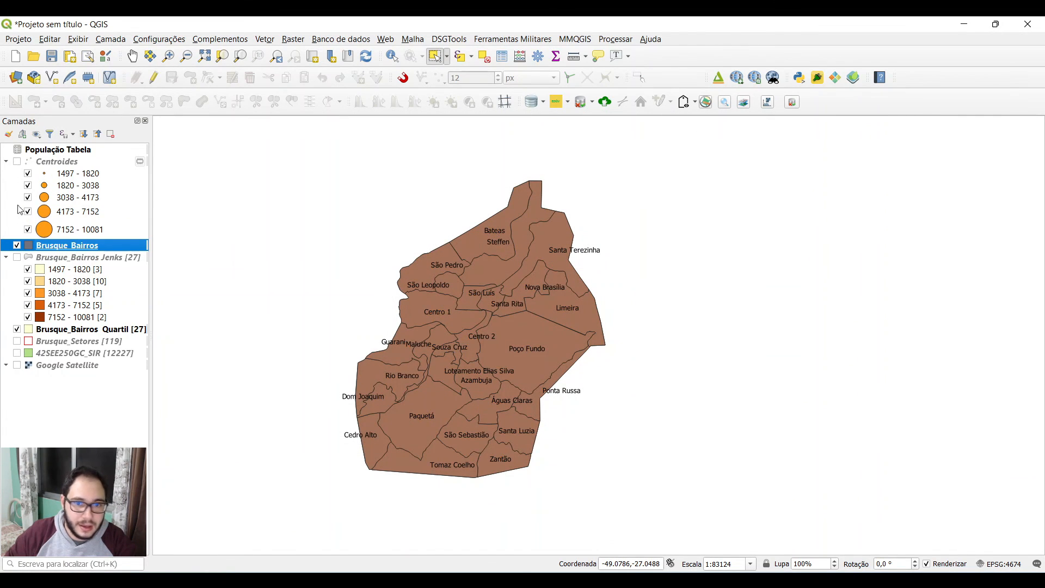
pyautogui.click(17, 328)
pyautogui.moveTo(514, 329); pyautogui.dragTo(574, 325)
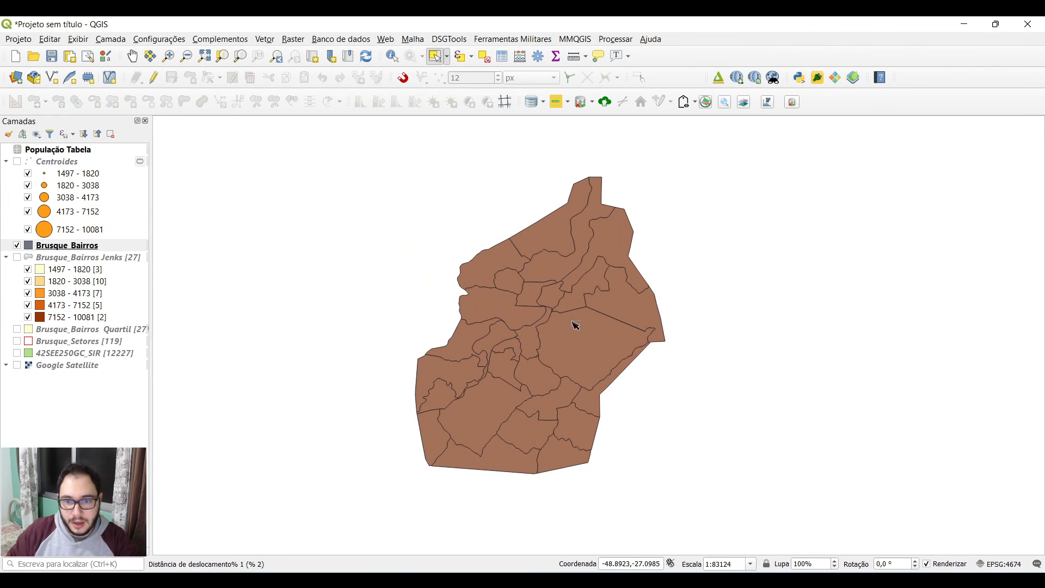
pyautogui.rightClick(93, 244)
pyautogui.click(124, 252)
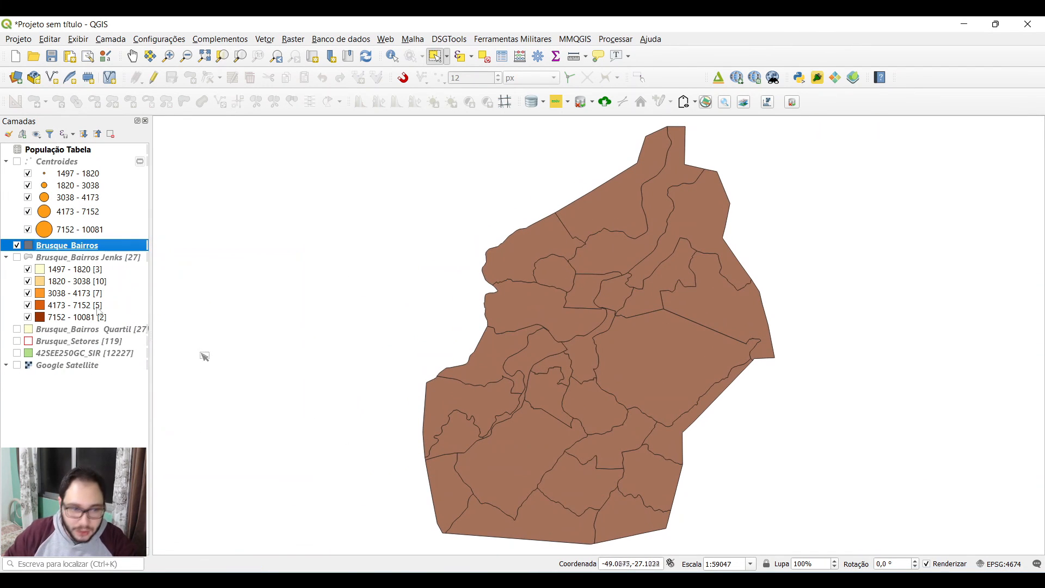
# Examine the ID and BAIRRO fields in the Brusque_Bairros attribute table, and close it.
pyautogui.rightClick(73, 245)
pyautogui.click(114, 390)
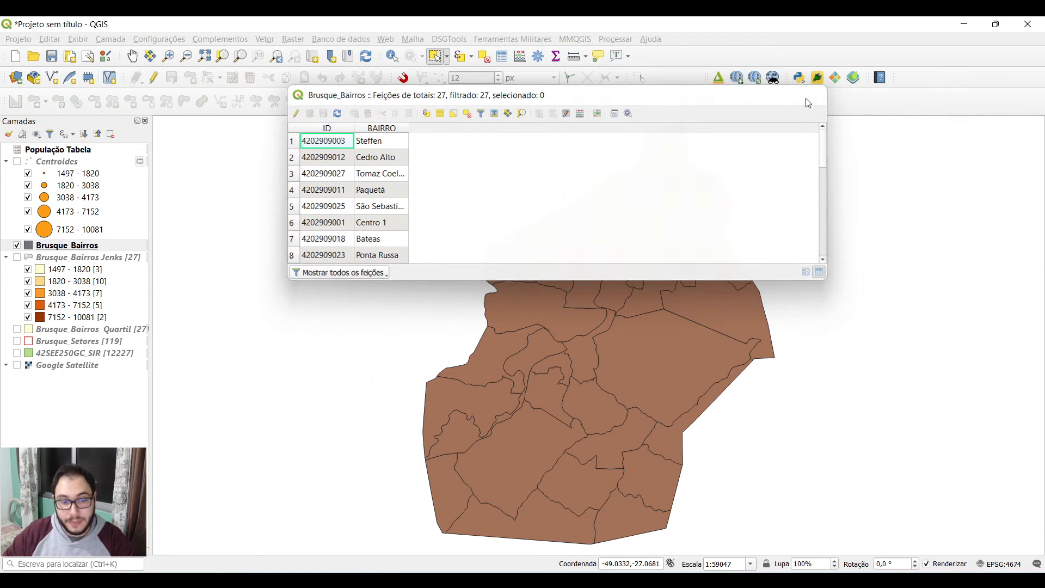
pyautogui.click(808, 101)
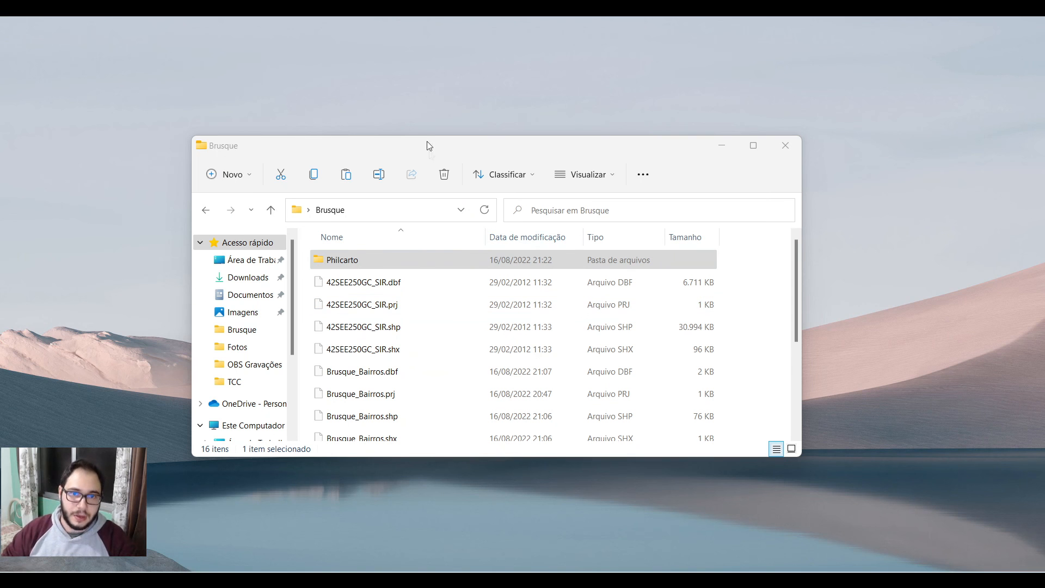
# Examine the Brusque_Bairros shapefile components and the População spreadsheet in the Brusque folder and its Philcarto subfolder.
pyautogui.moveTo(427, 145); pyautogui.dragTo(344, 113)
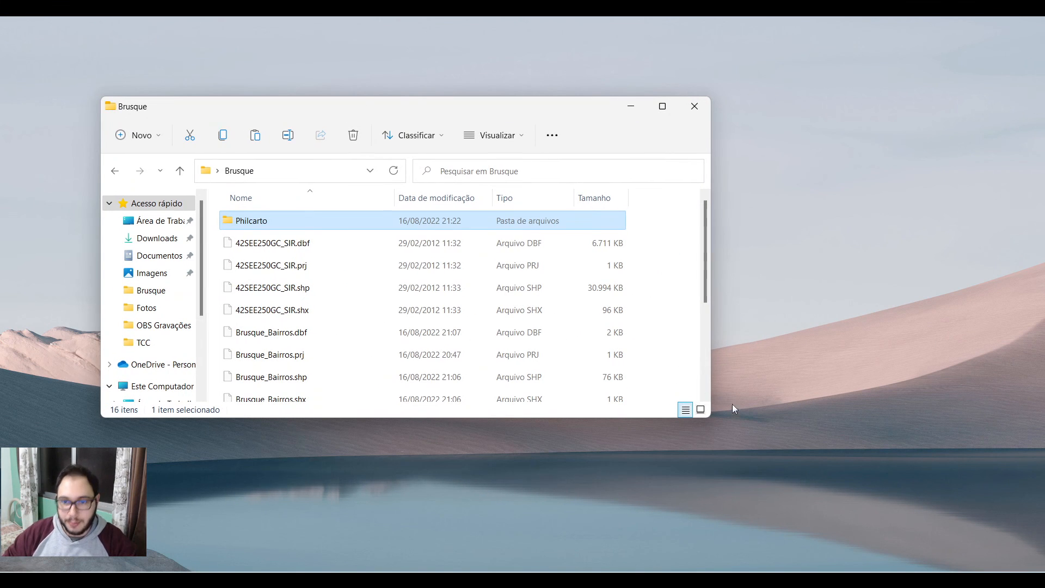
pyautogui.moveTo(710, 366); pyautogui.dragTo(897, 361)
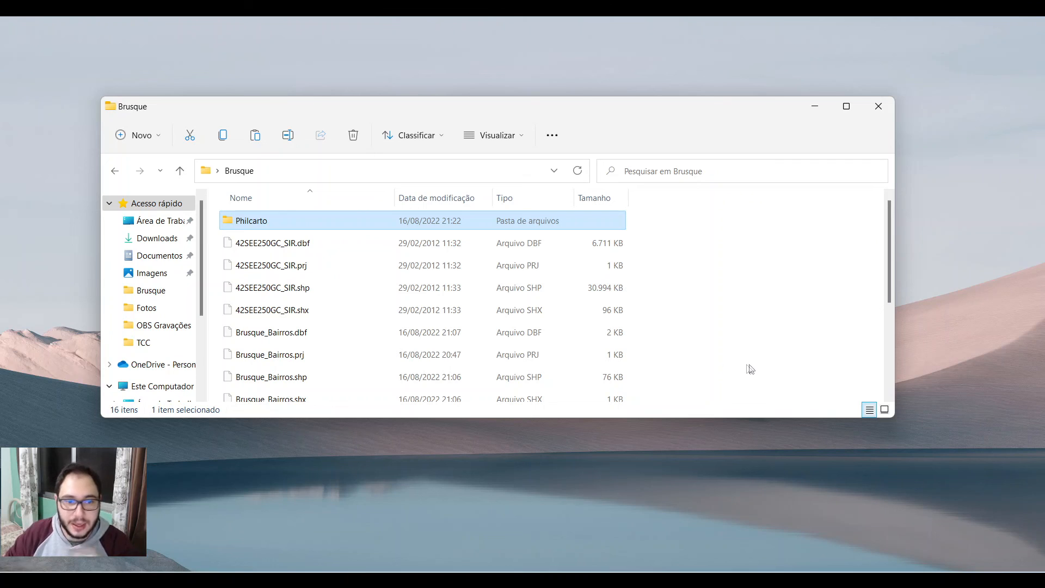
pyautogui.scroll(-1, 304, 343)
pyautogui.moveTo(217, 277); pyautogui.dragTo(340, 345)
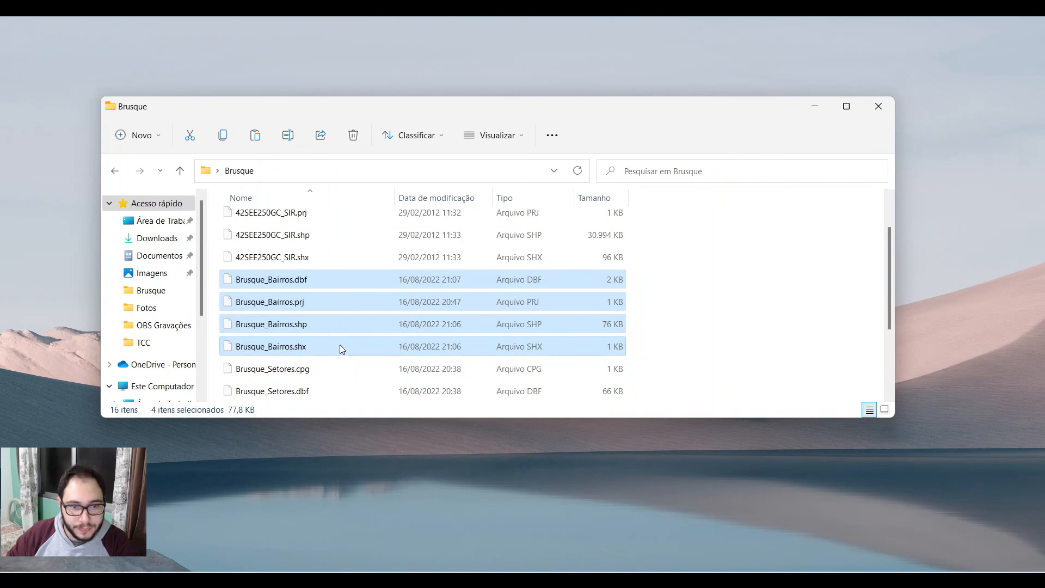
pyautogui.scroll(-2, 340, 348)
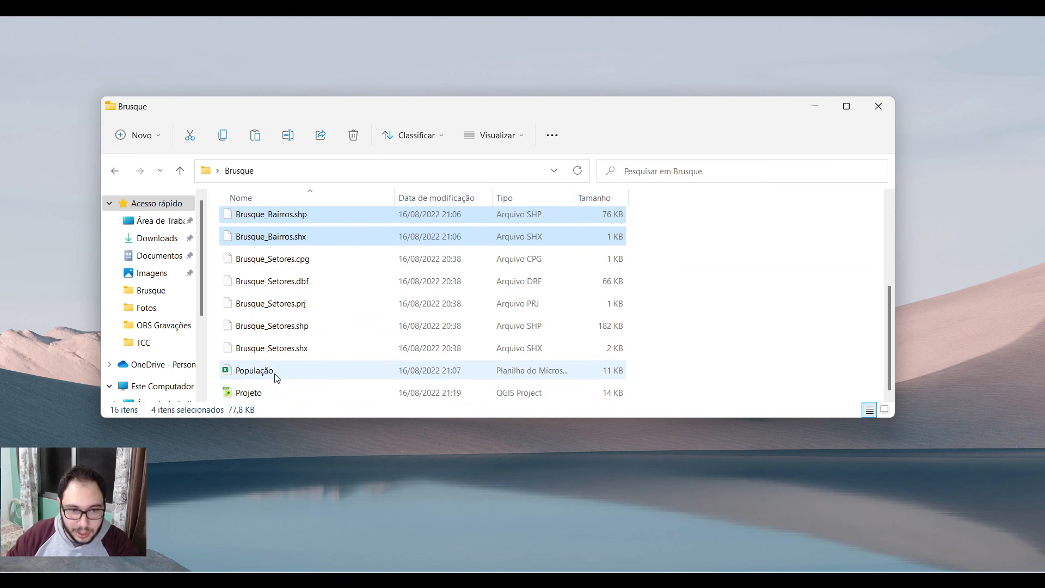
pyautogui.scroll(3, 275, 375)
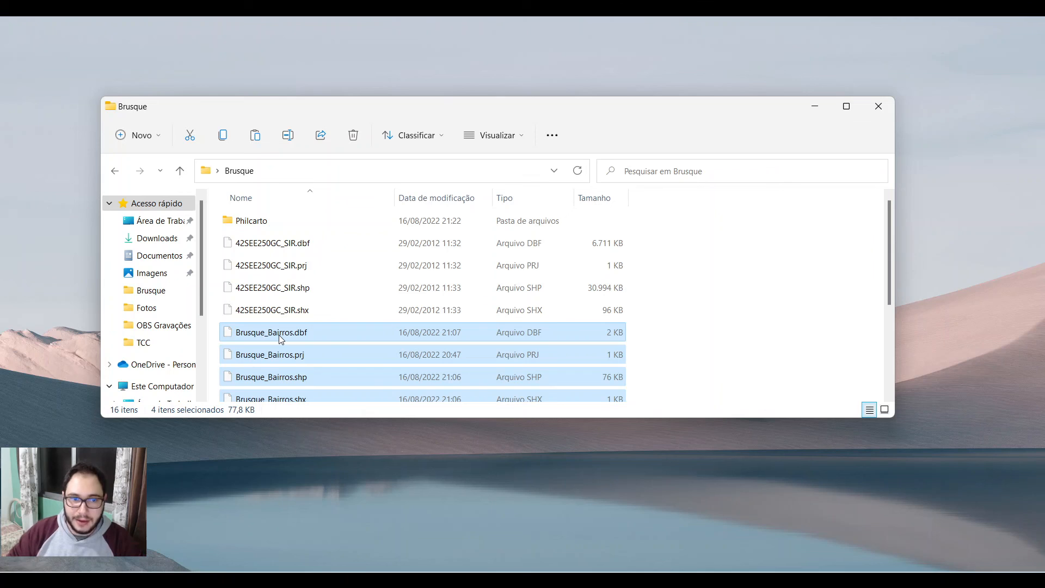
pyautogui.click(252, 228)
pyautogui.doubleClick(252, 227)
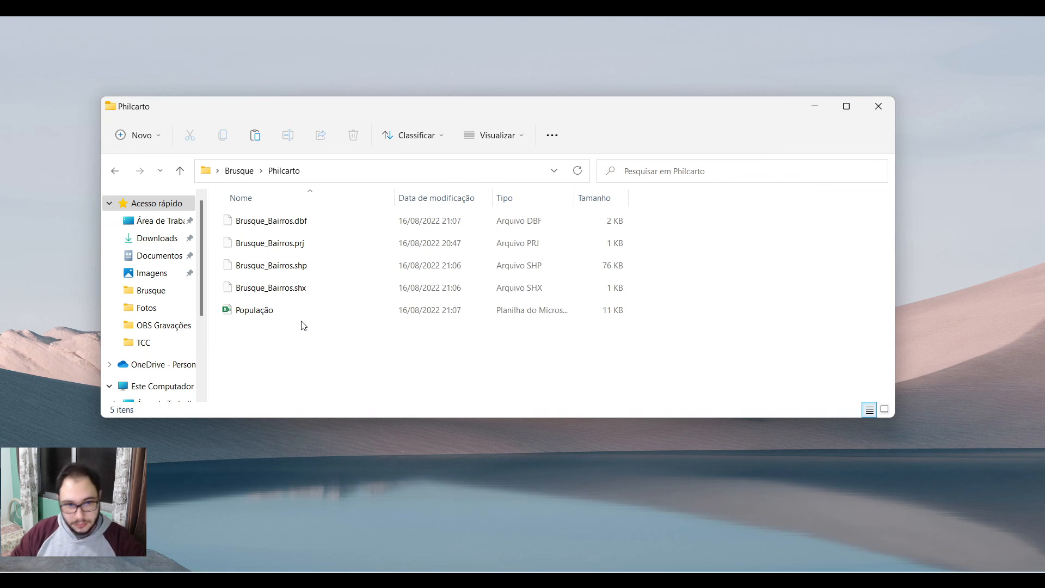
pyautogui.moveTo(653, 292); pyautogui.dragTo(381, 215)
pyautogui.click(305, 315)
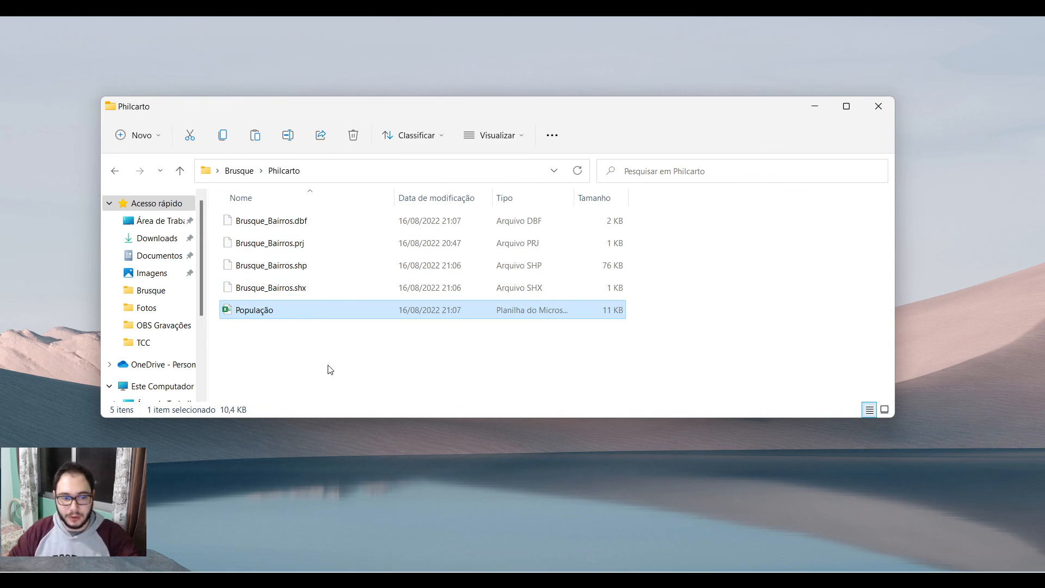
pyautogui.click(300, 384)
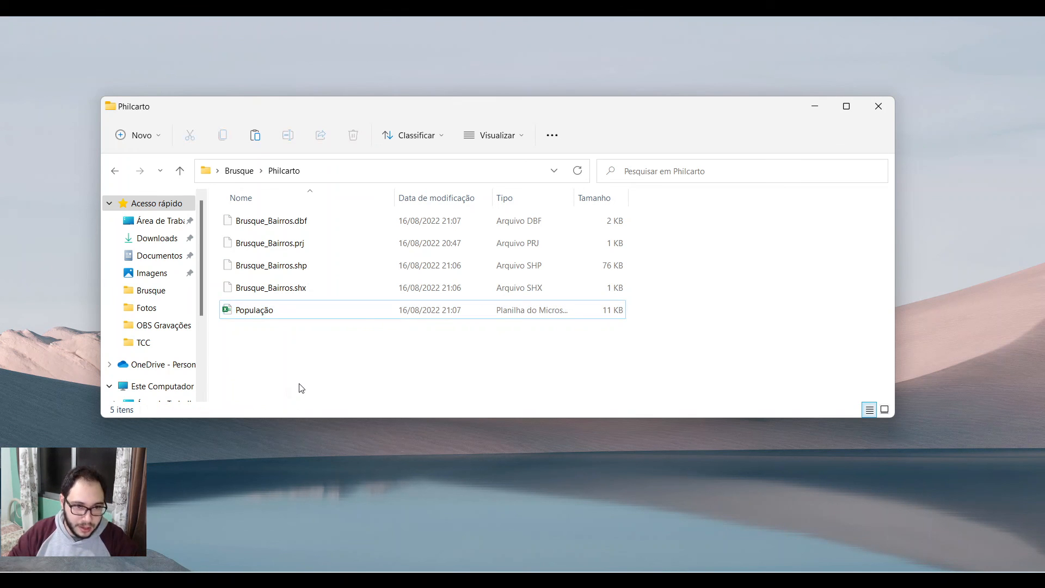
# Launch Philcarto and accept its licence terms in the Brazilian Portuguese version.
pyautogui.press('super')
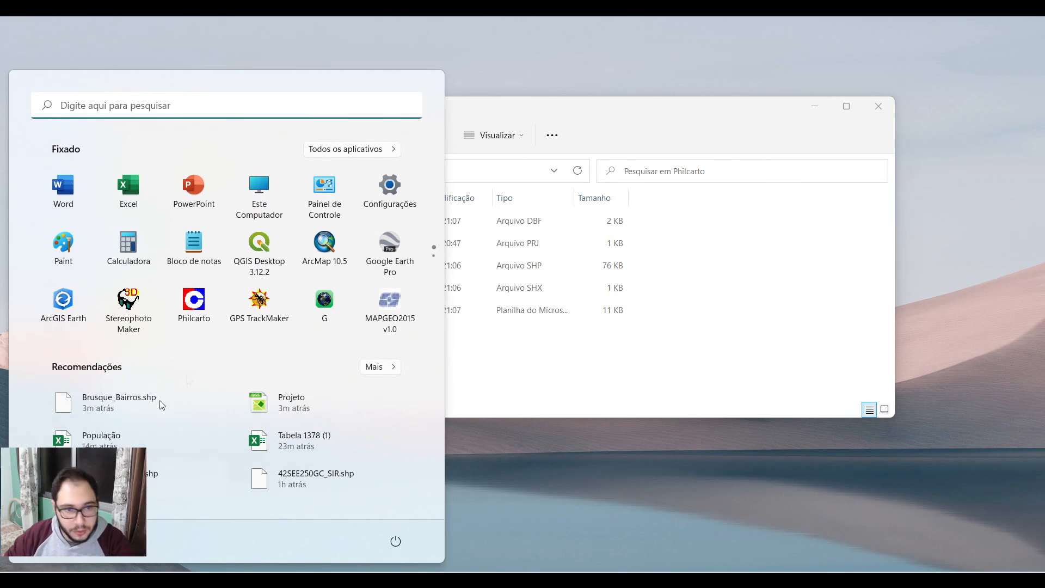
pyautogui.click(195, 305)
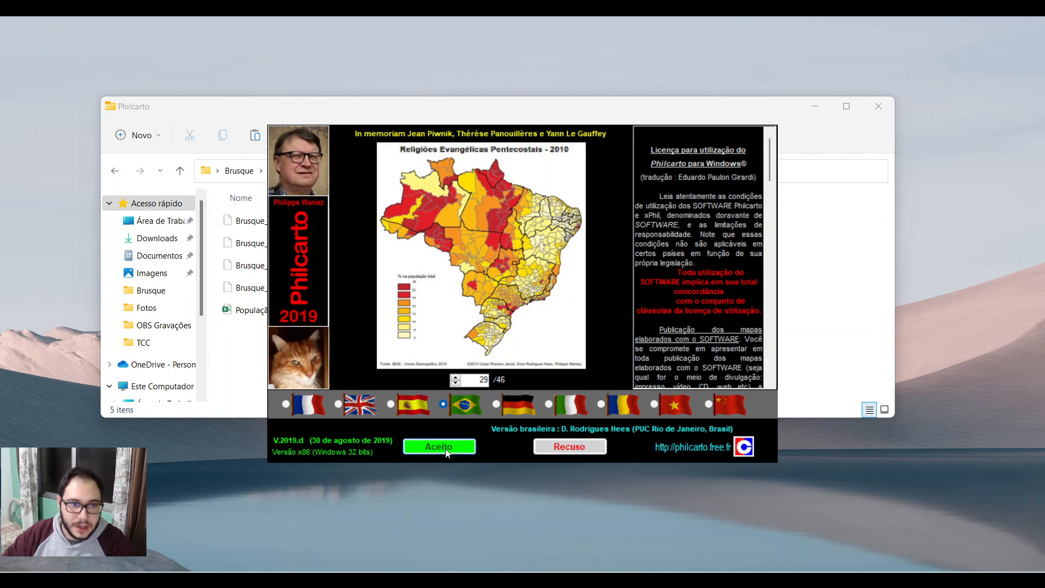
pyautogui.click(445, 447)
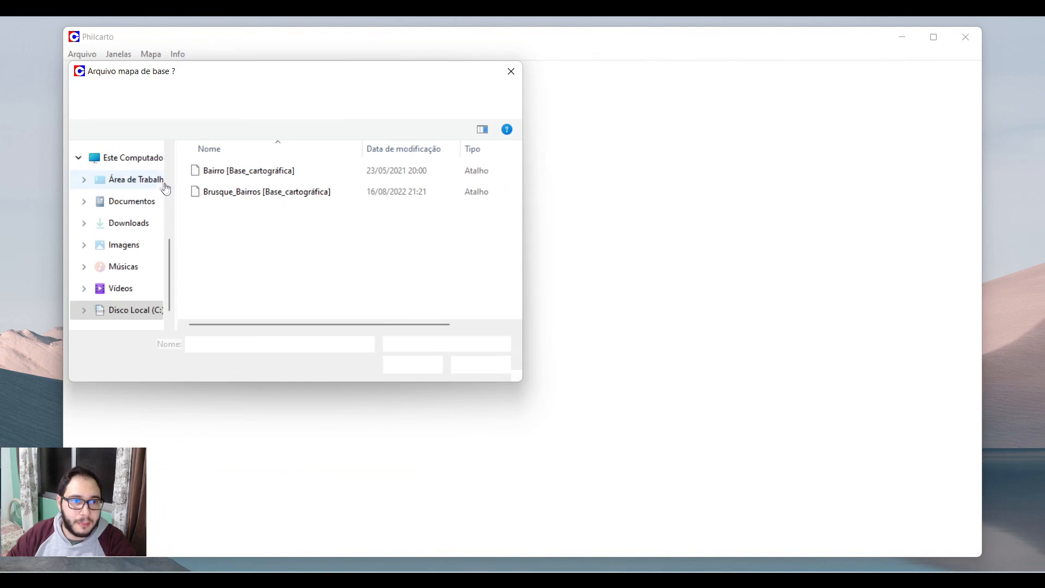
# Open Brusque_Bairros.shp from the desktop's Brusque/Philcarto folder as the base map.
pyautogui.click(129, 185)
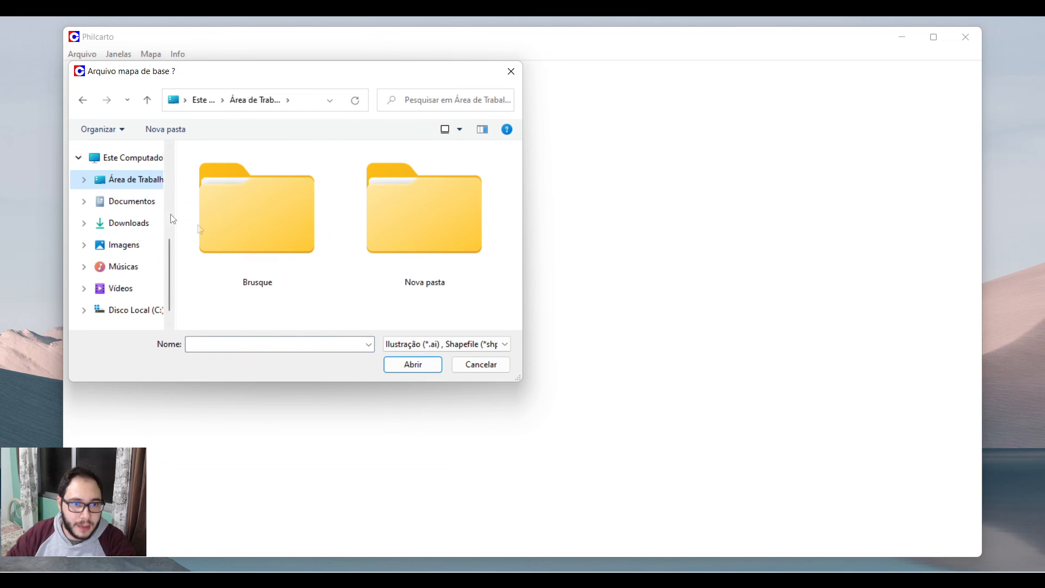
pyautogui.doubleClick(302, 237)
pyautogui.doubleClick(220, 170)
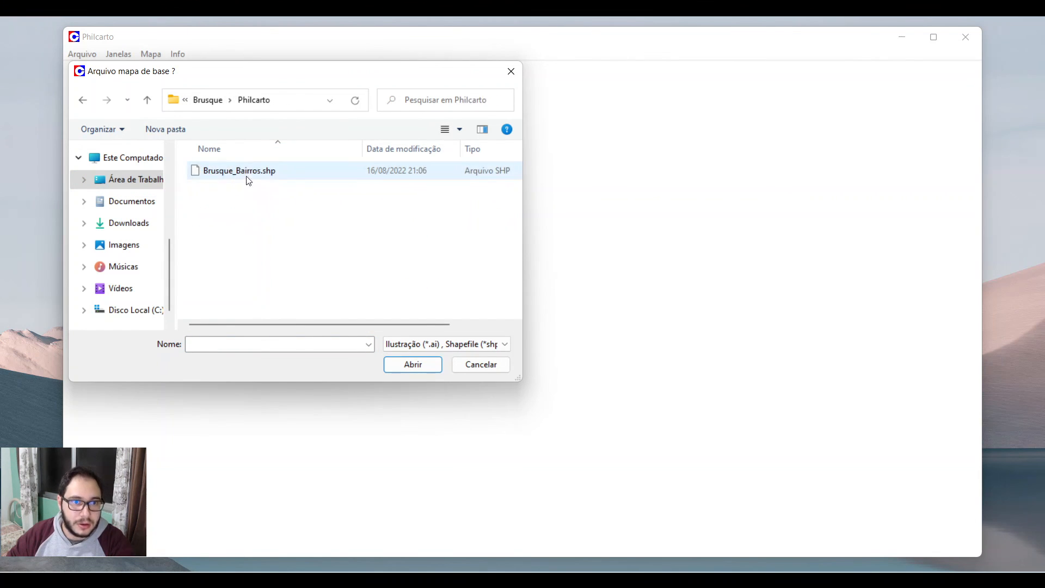
pyautogui.doubleClick(245, 177)
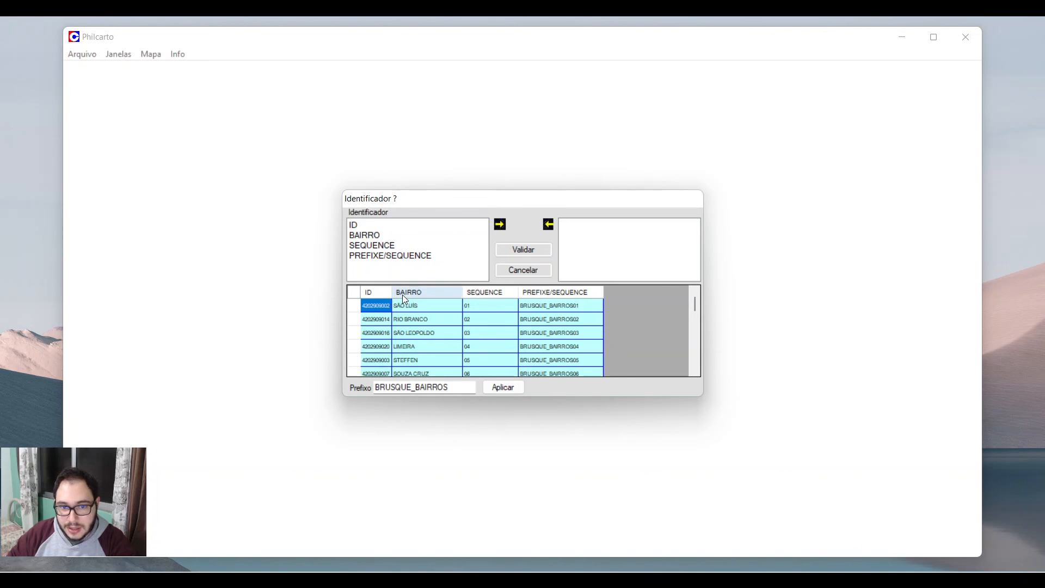
# Set ID as the base map's identifier and validate it with the Gnomônica projection.
pyautogui.click(358, 225)
pyautogui.click(501, 226)
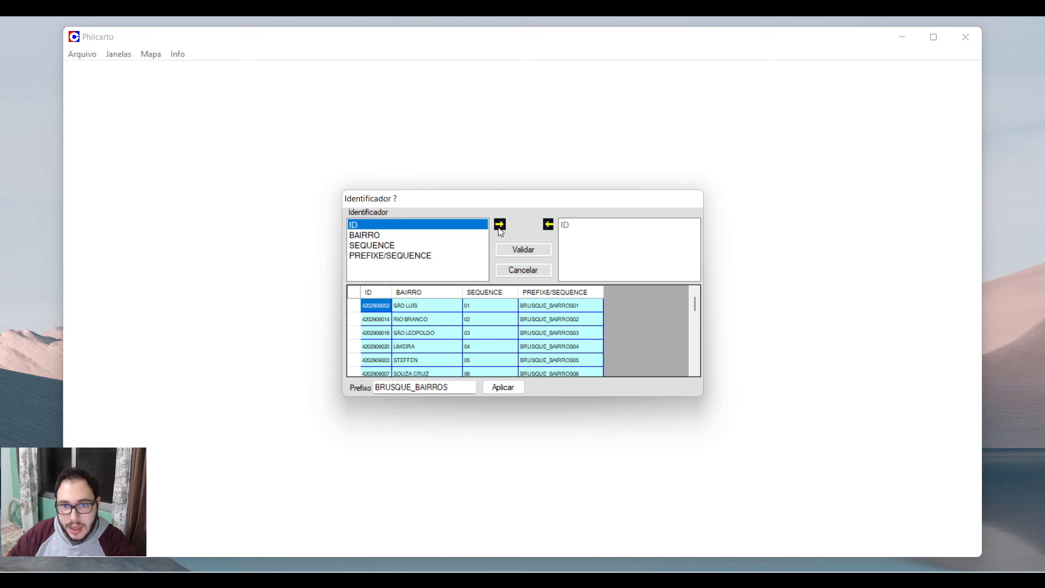
pyautogui.click(571, 224)
pyautogui.click(541, 252)
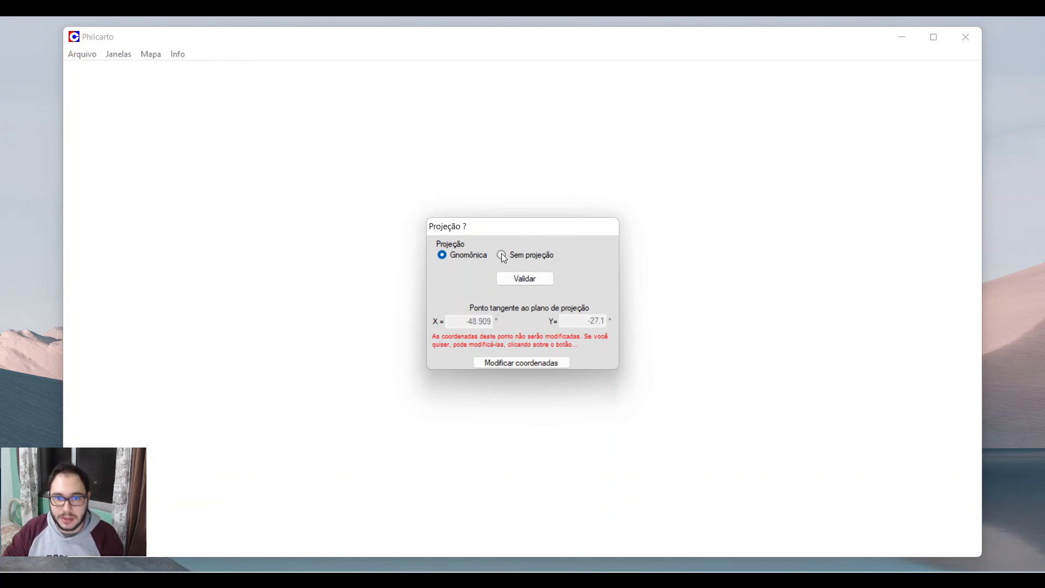
pyautogui.click(510, 279)
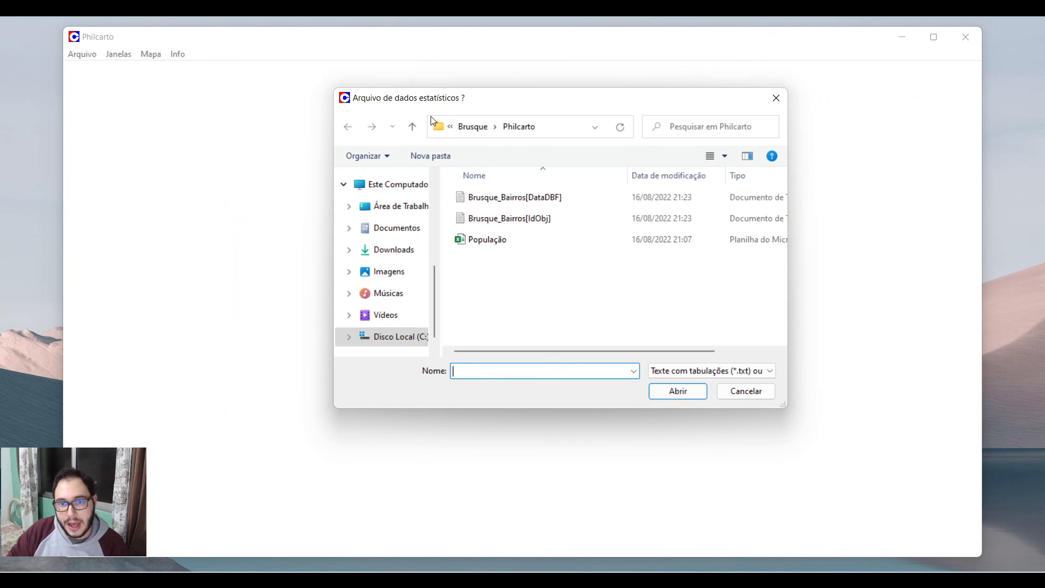
# Load the Tabela sheet of the População spreadsheet as statistical data, keeping Bairro as nominal and População as quantidade.
pyautogui.click(488, 241)
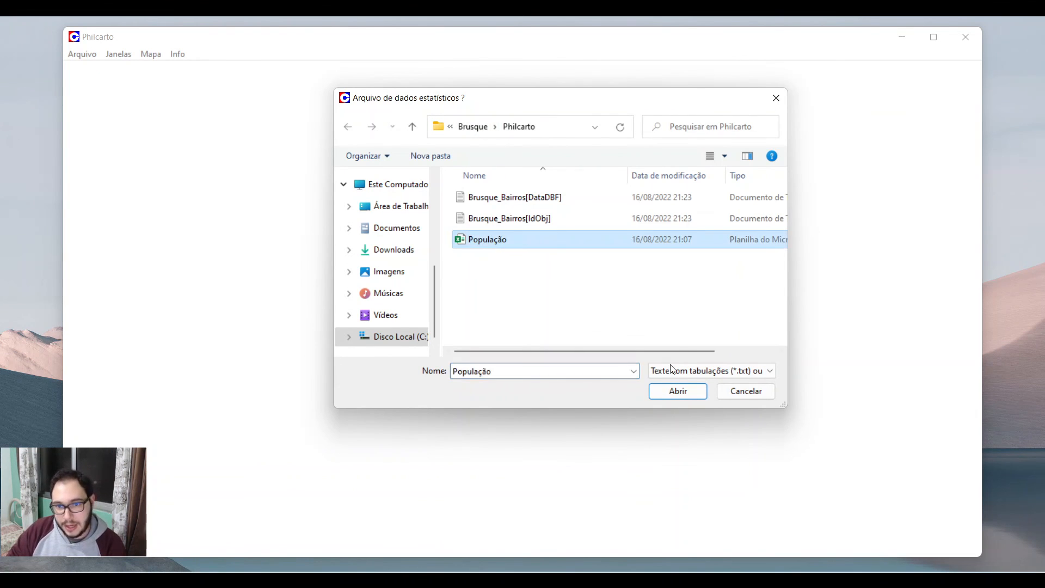
pyautogui.click(684, 396)
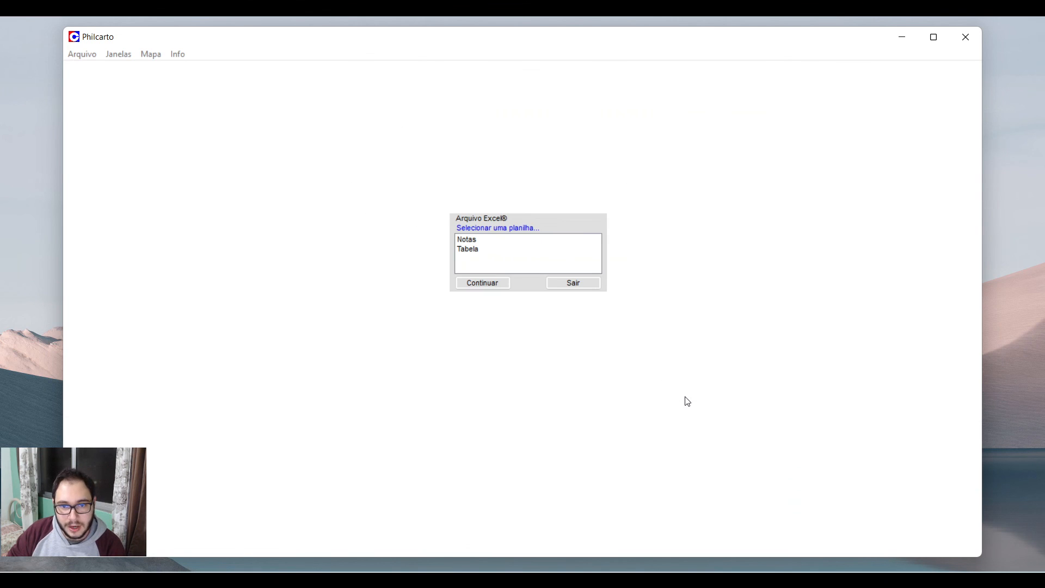
pyautogui.click(468, 250)
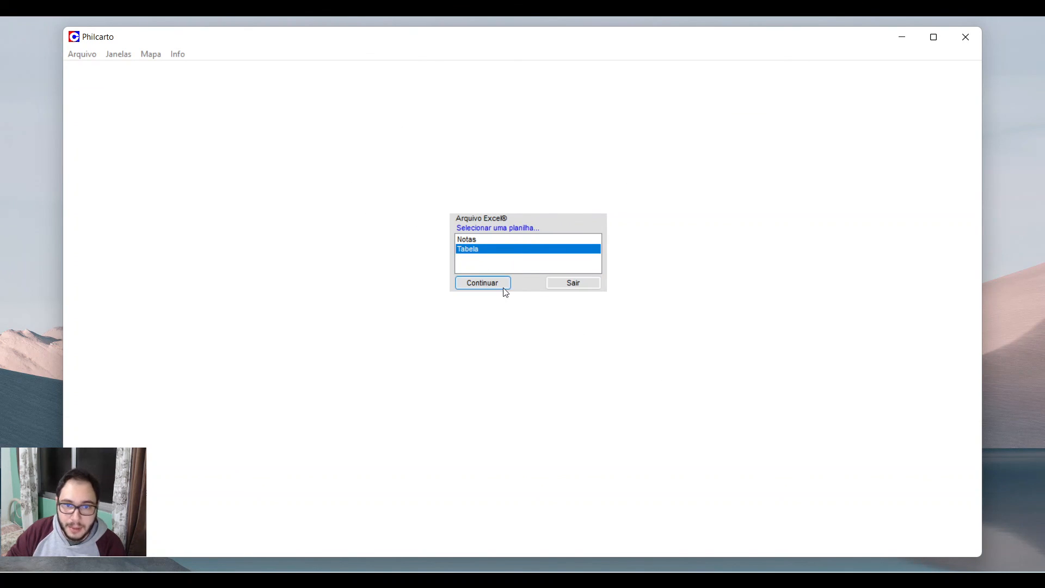
pyautogui.click(499, 285)
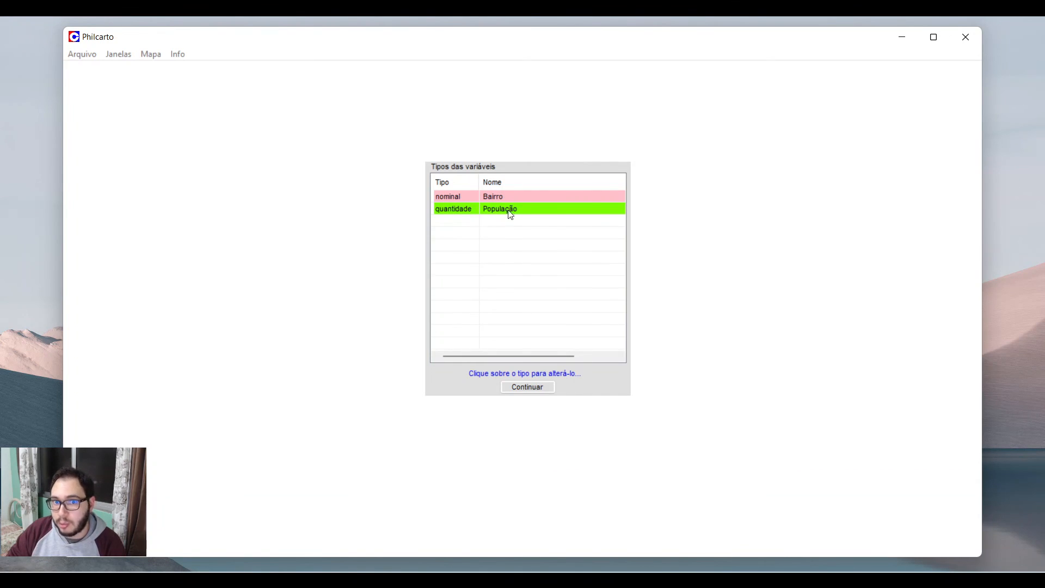
pyautogui.click(526, 387)
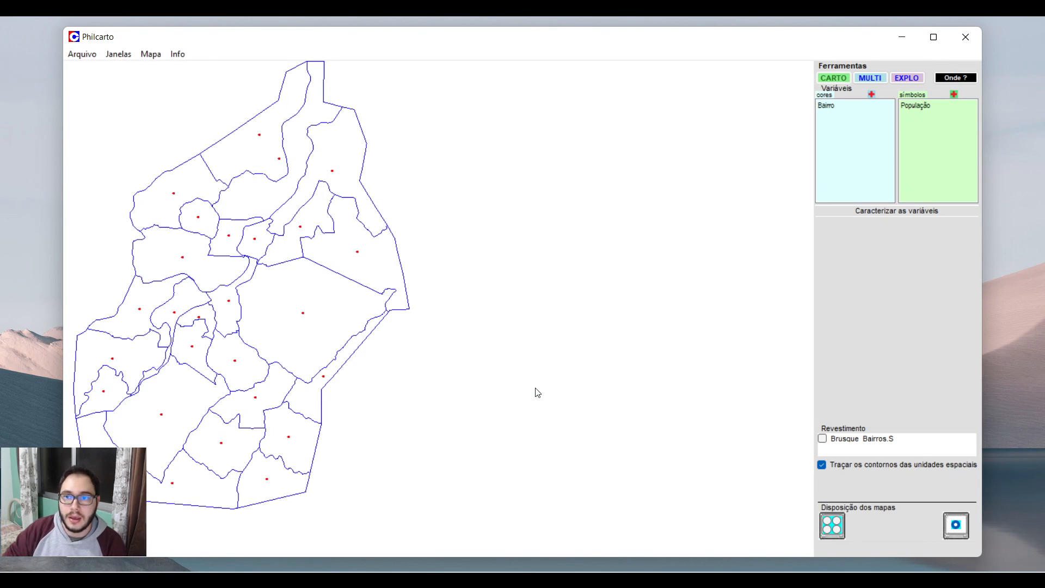
# Map the População variable with proportional circles and maximize the Philcarto window.
pyautogui.click(914, 105)
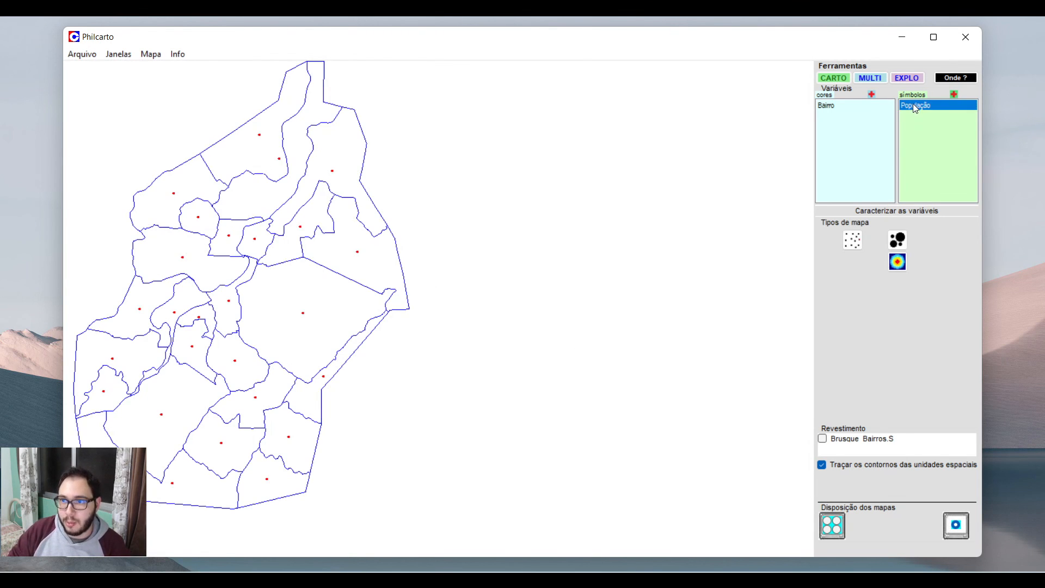
pyautogui.click(897, 241)
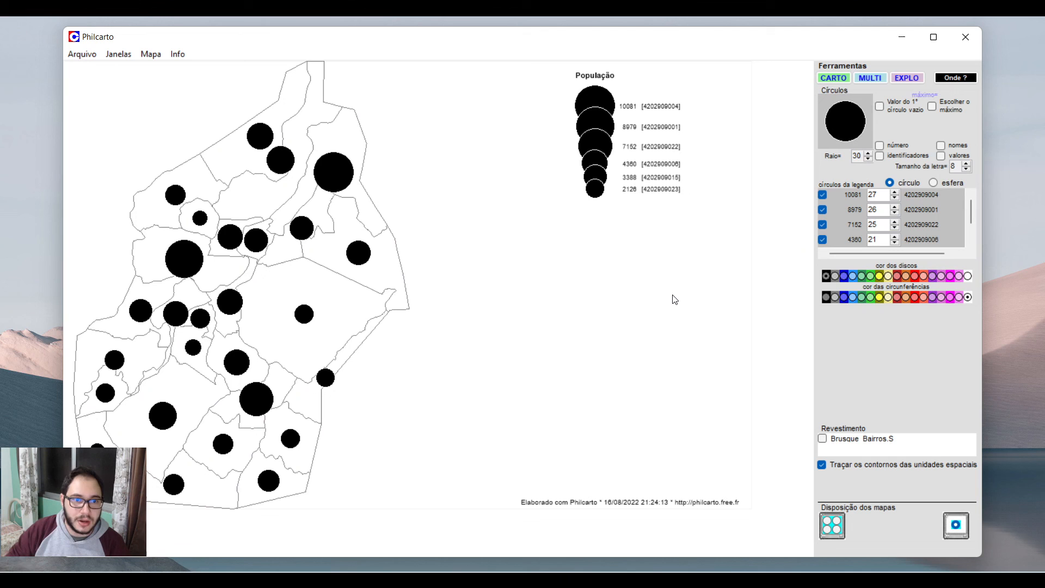
pyautogui.click(933, 36)
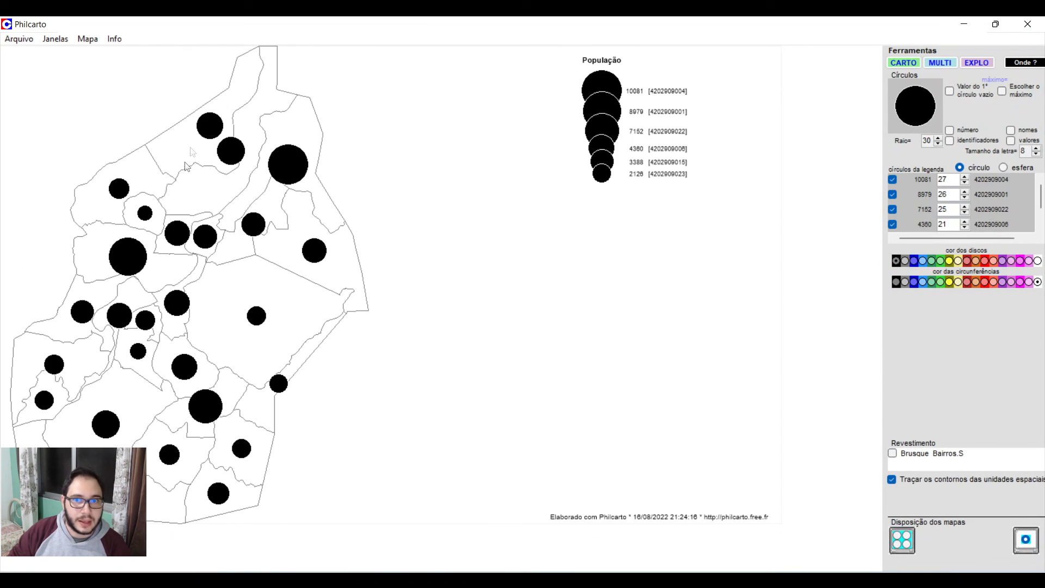